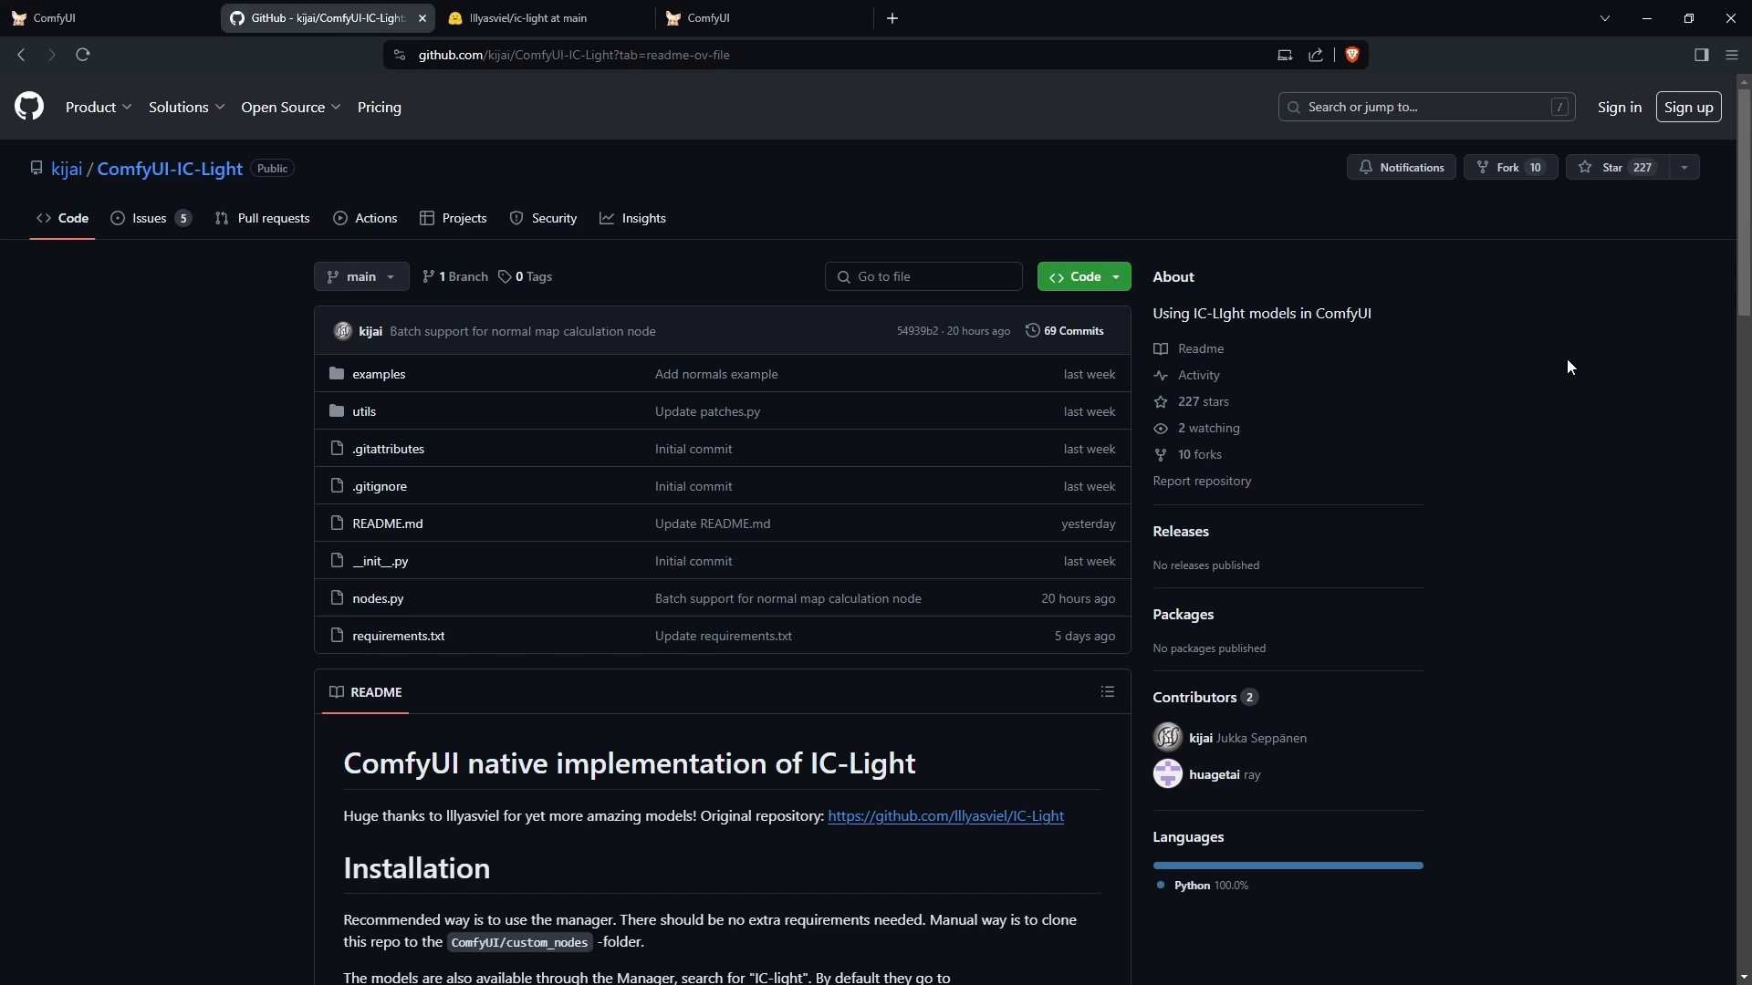
Scroll the ComfyUI-IC-Light README to the example workflows and save the controlled-gradient image
scroll(1558, 359, "down", 15)
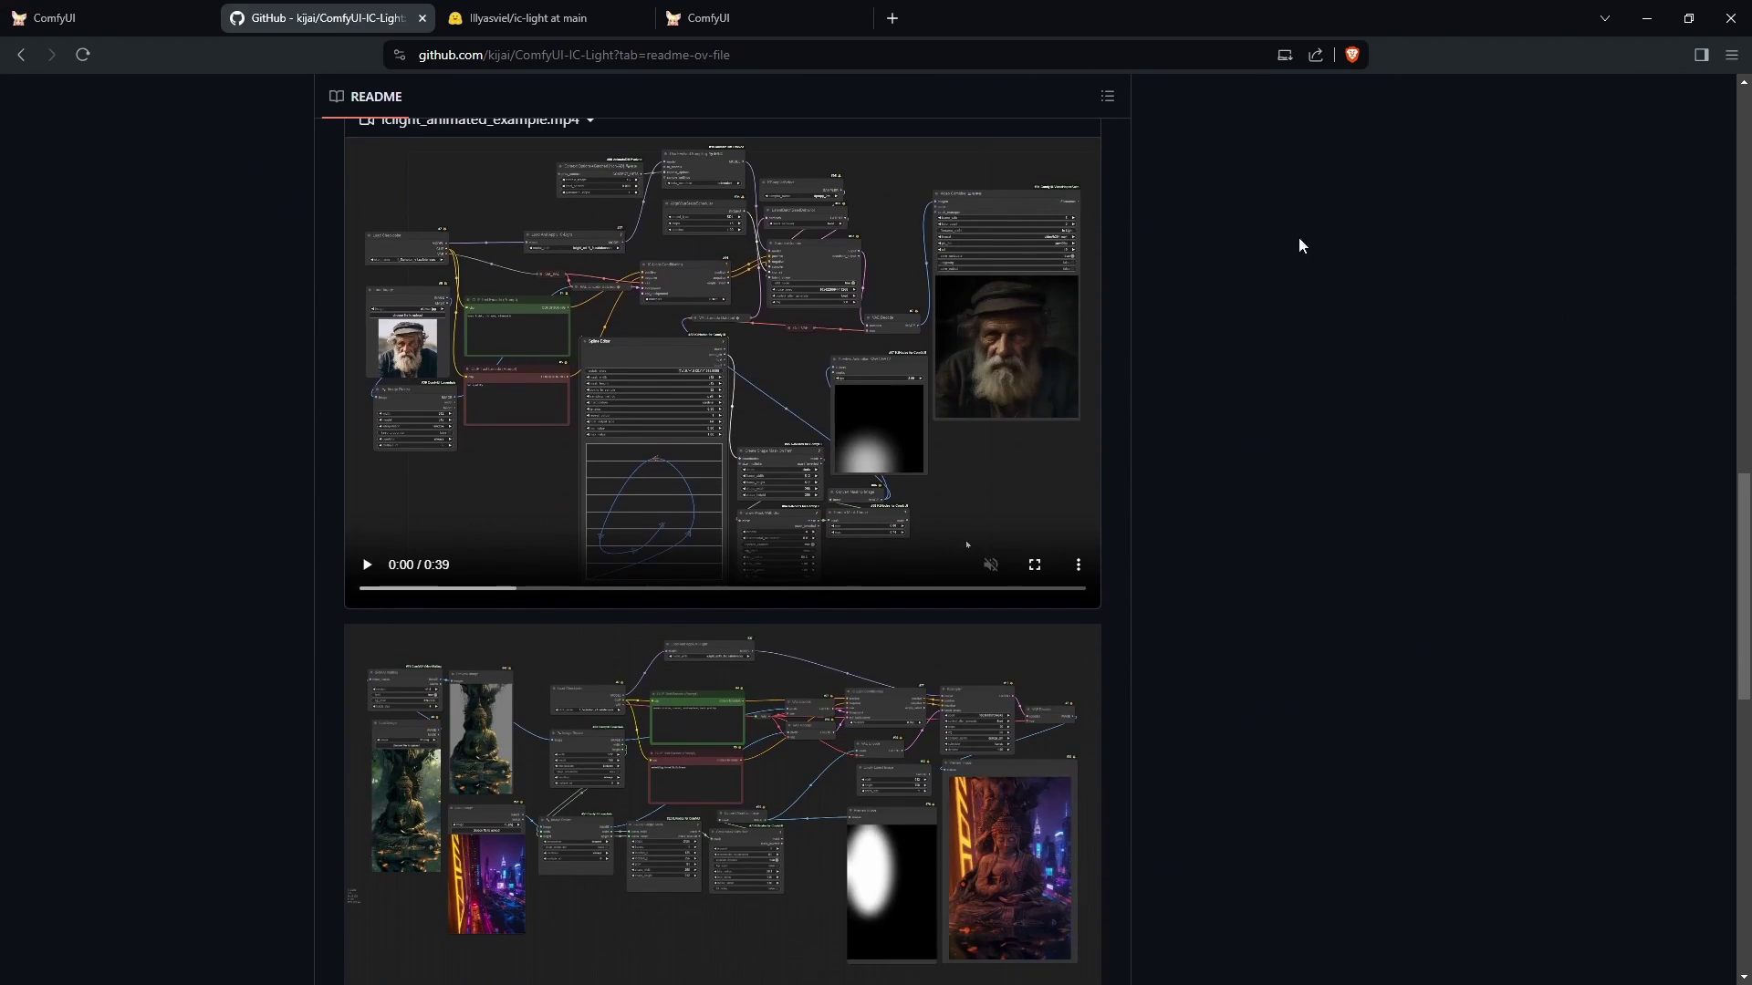
scroll(1299, 245, "down", 10)
scroll(1449, 649, "up", 4)
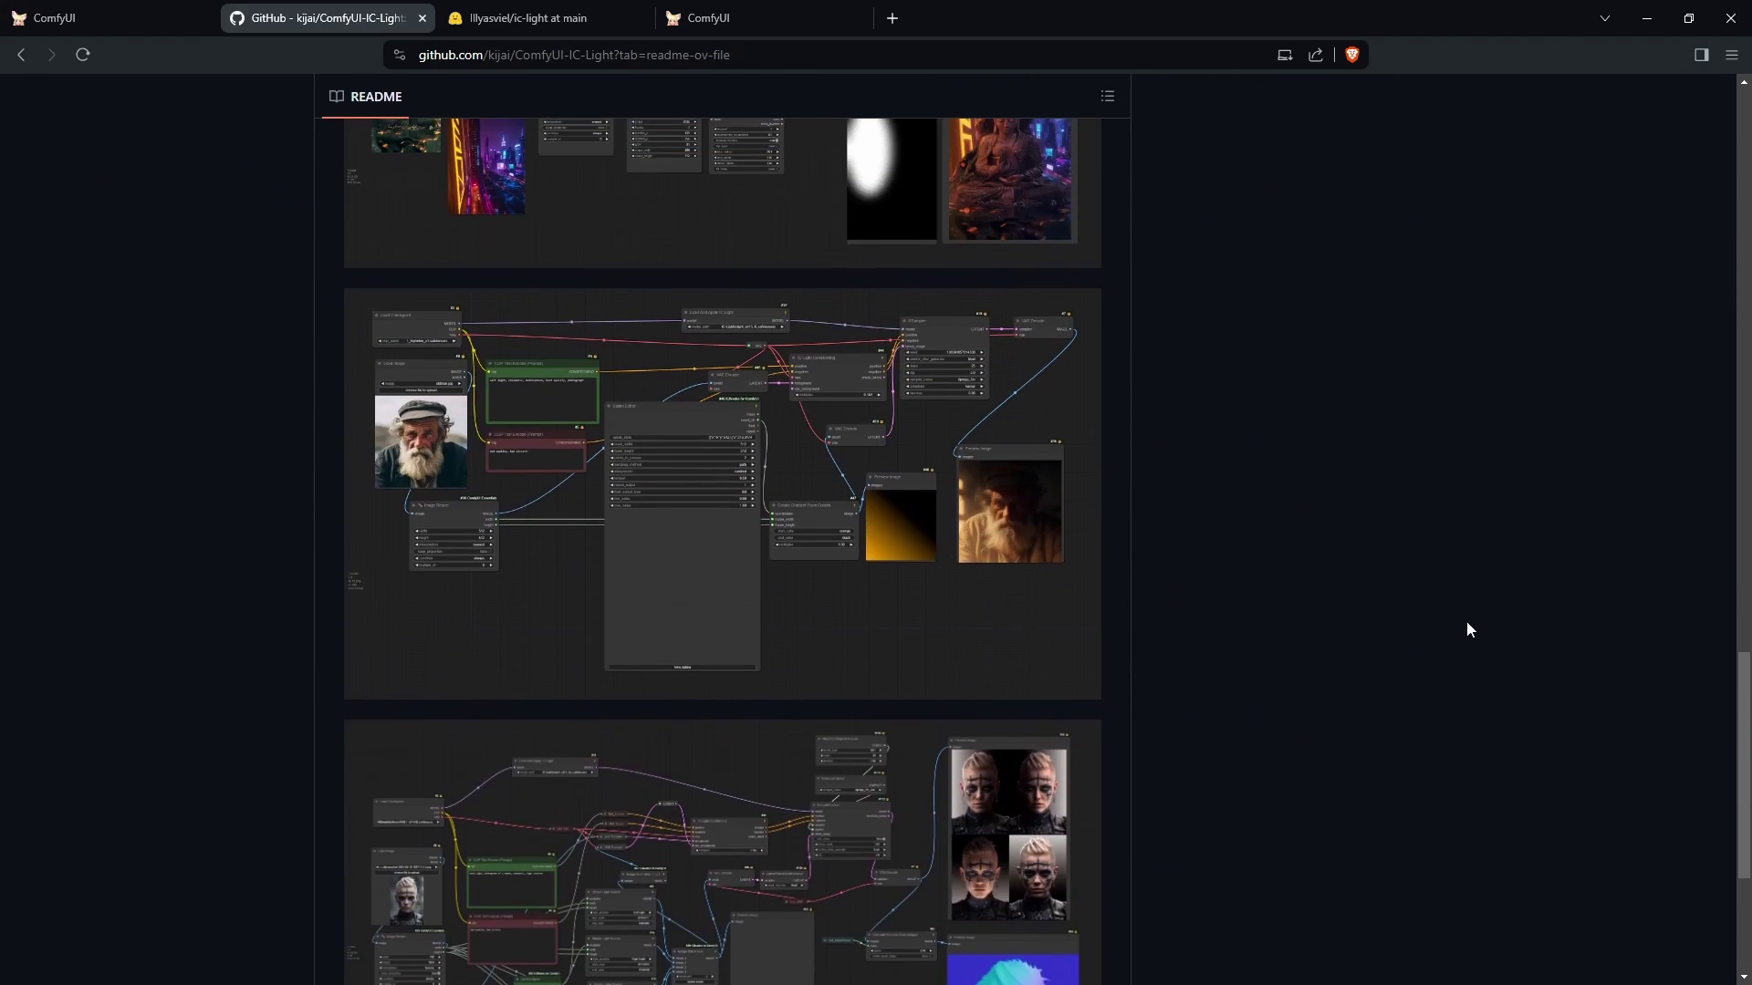
scroll(1467, 624, "up", 2)
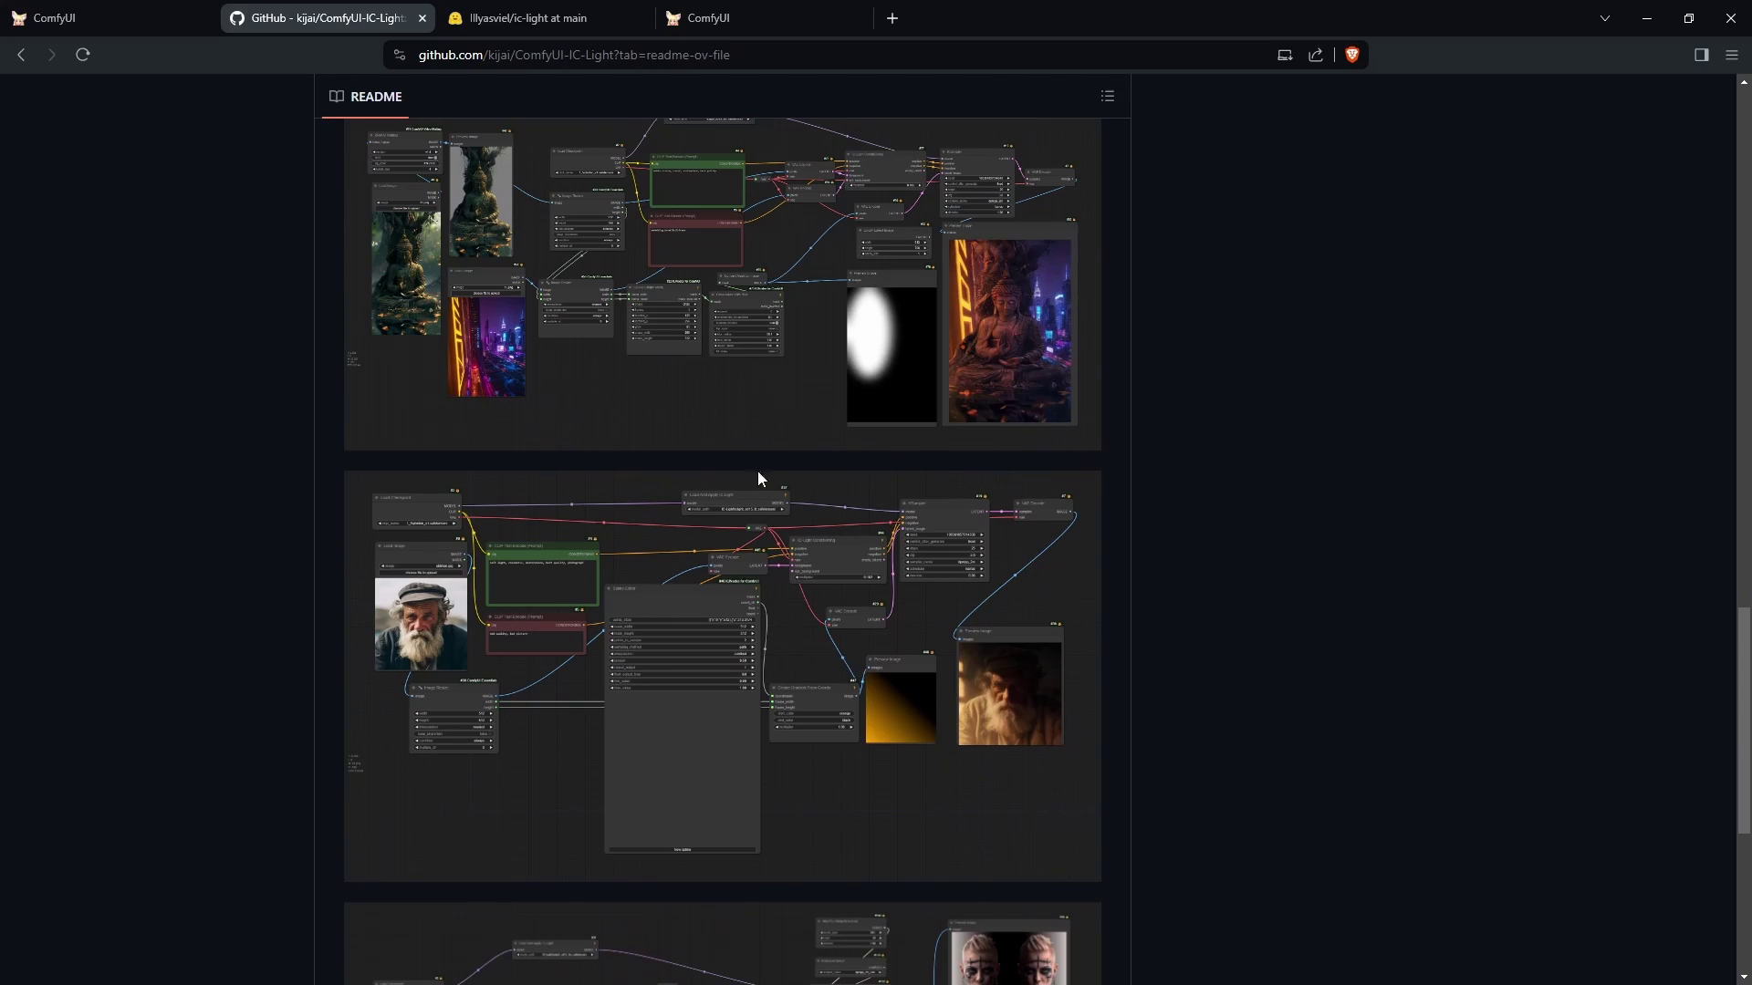
right_click(723, 546)
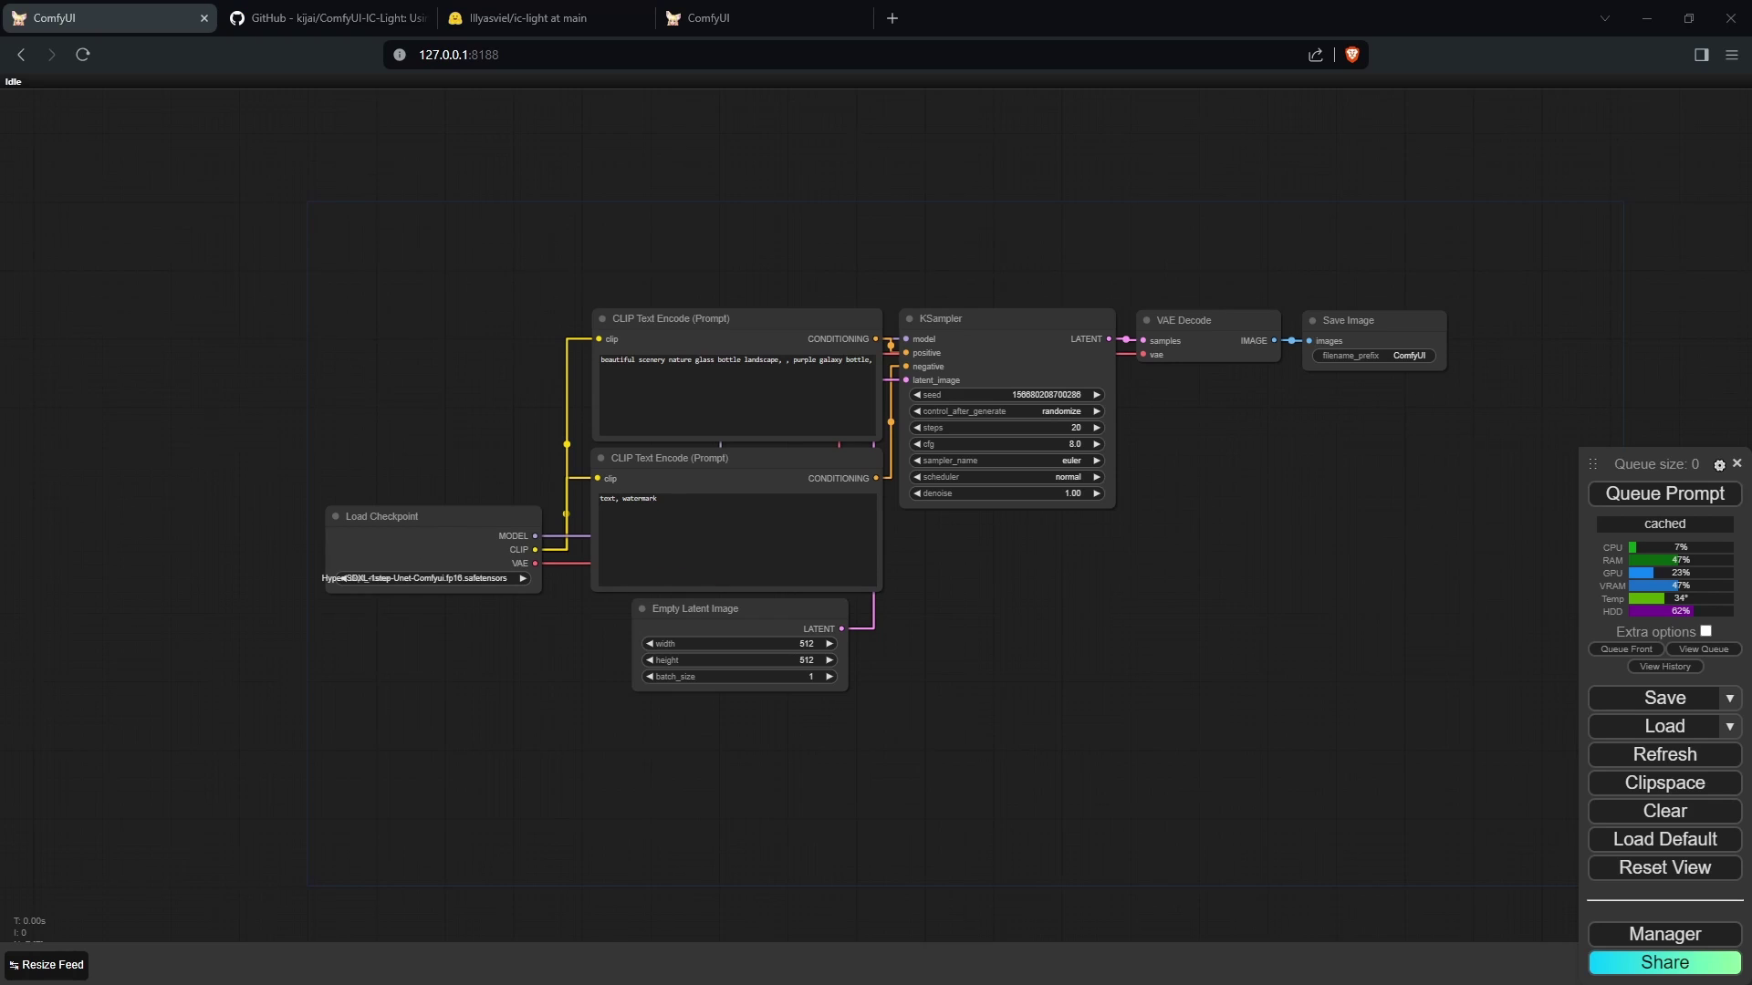
Load the saved IC-Light gradient example onto the canvas and install its missing custom nodes through Manager
left_click_drag(1045, 187, 862, 342)
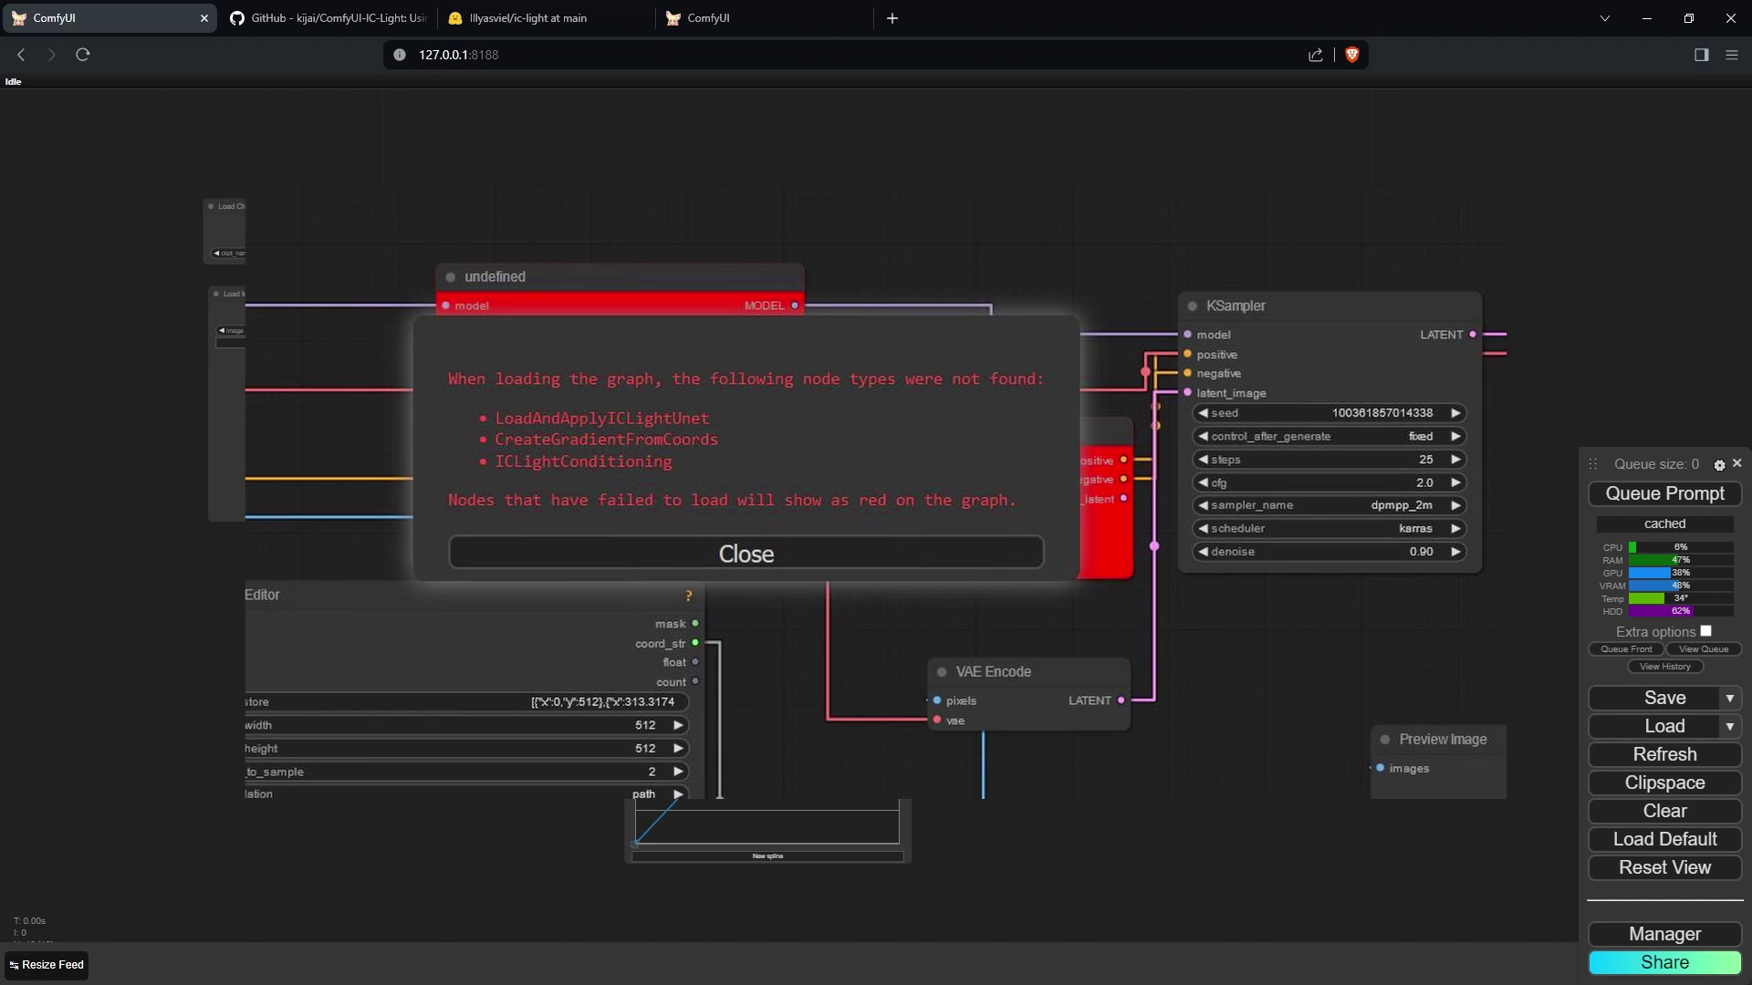
left_click(746, 554)
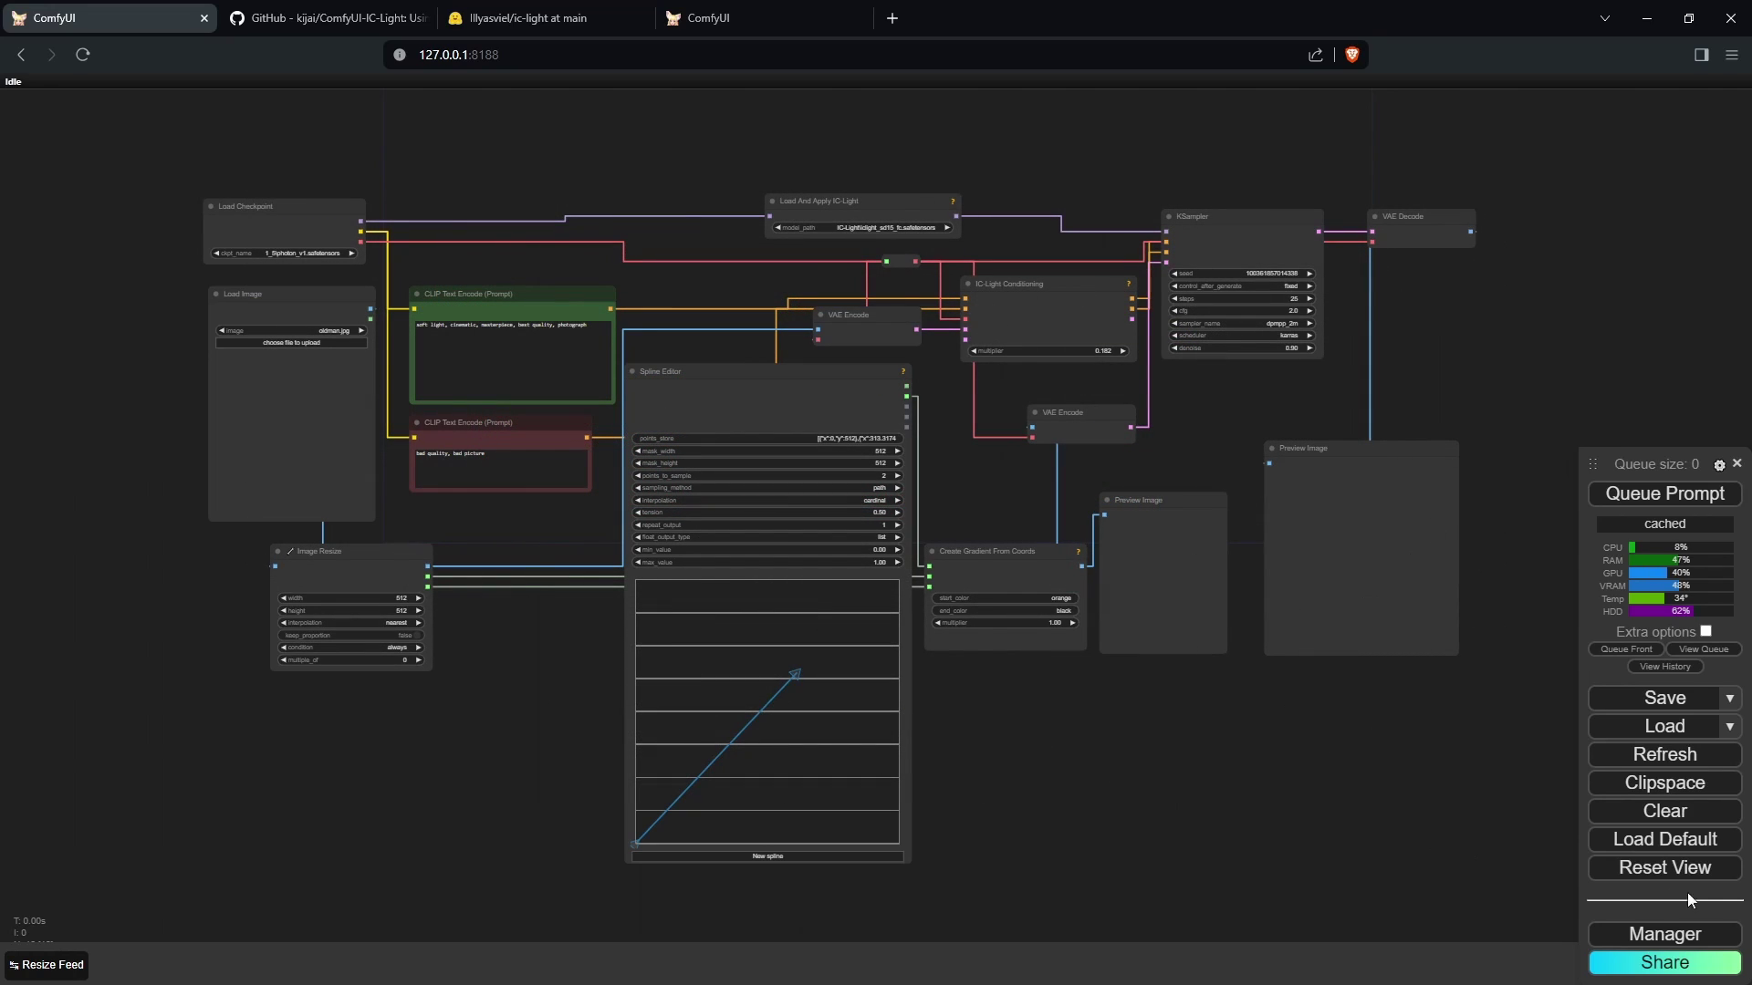
left_click(1679, 925)
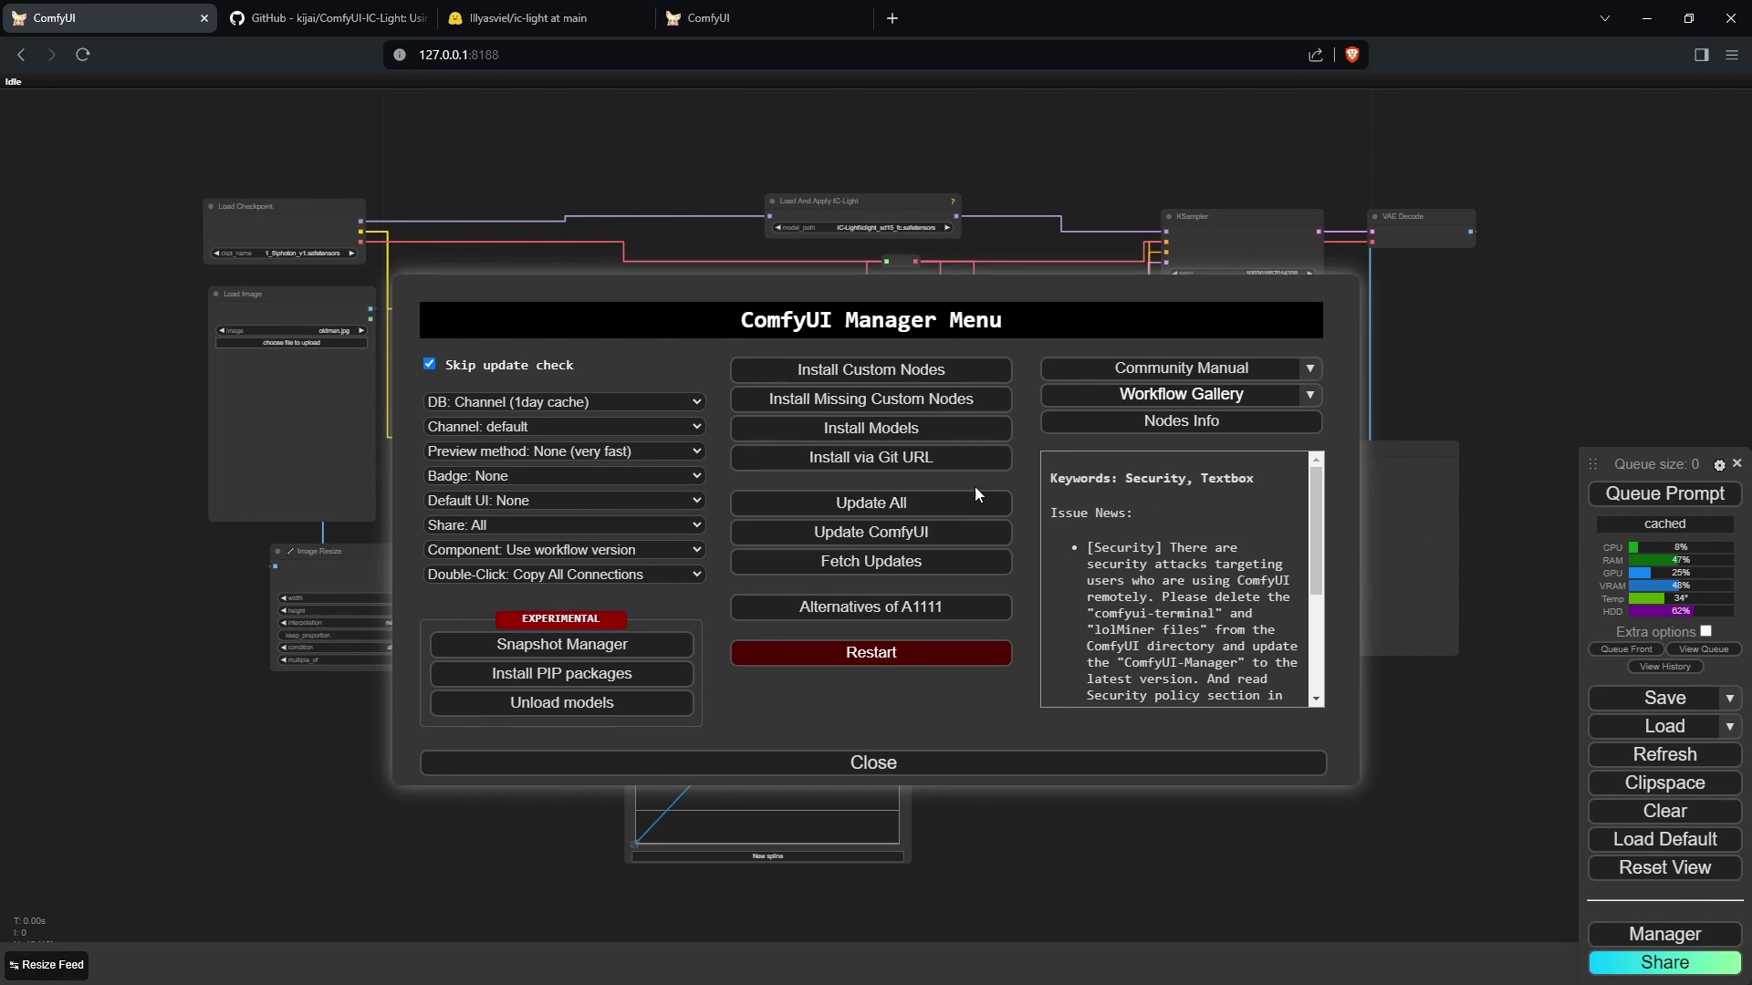
left_click(977, 399)
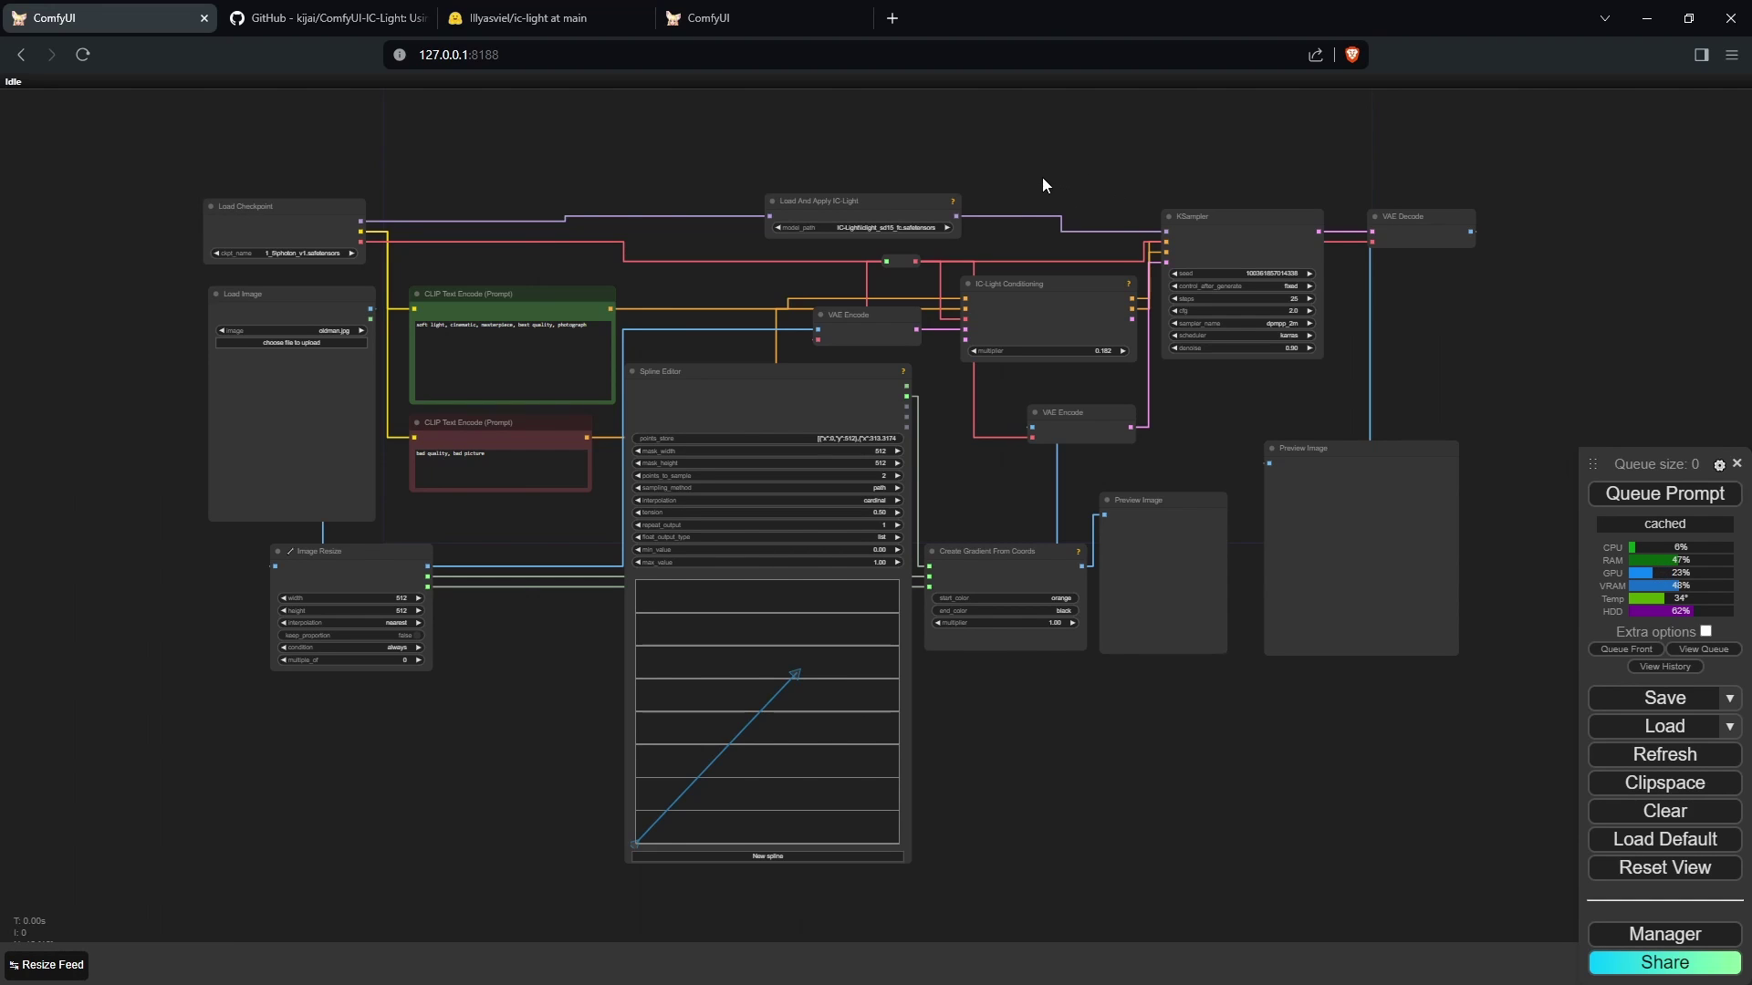
Check the IC-Light model_path options, keeping the fc model selected
scroll(1011, 178, "up", 9)
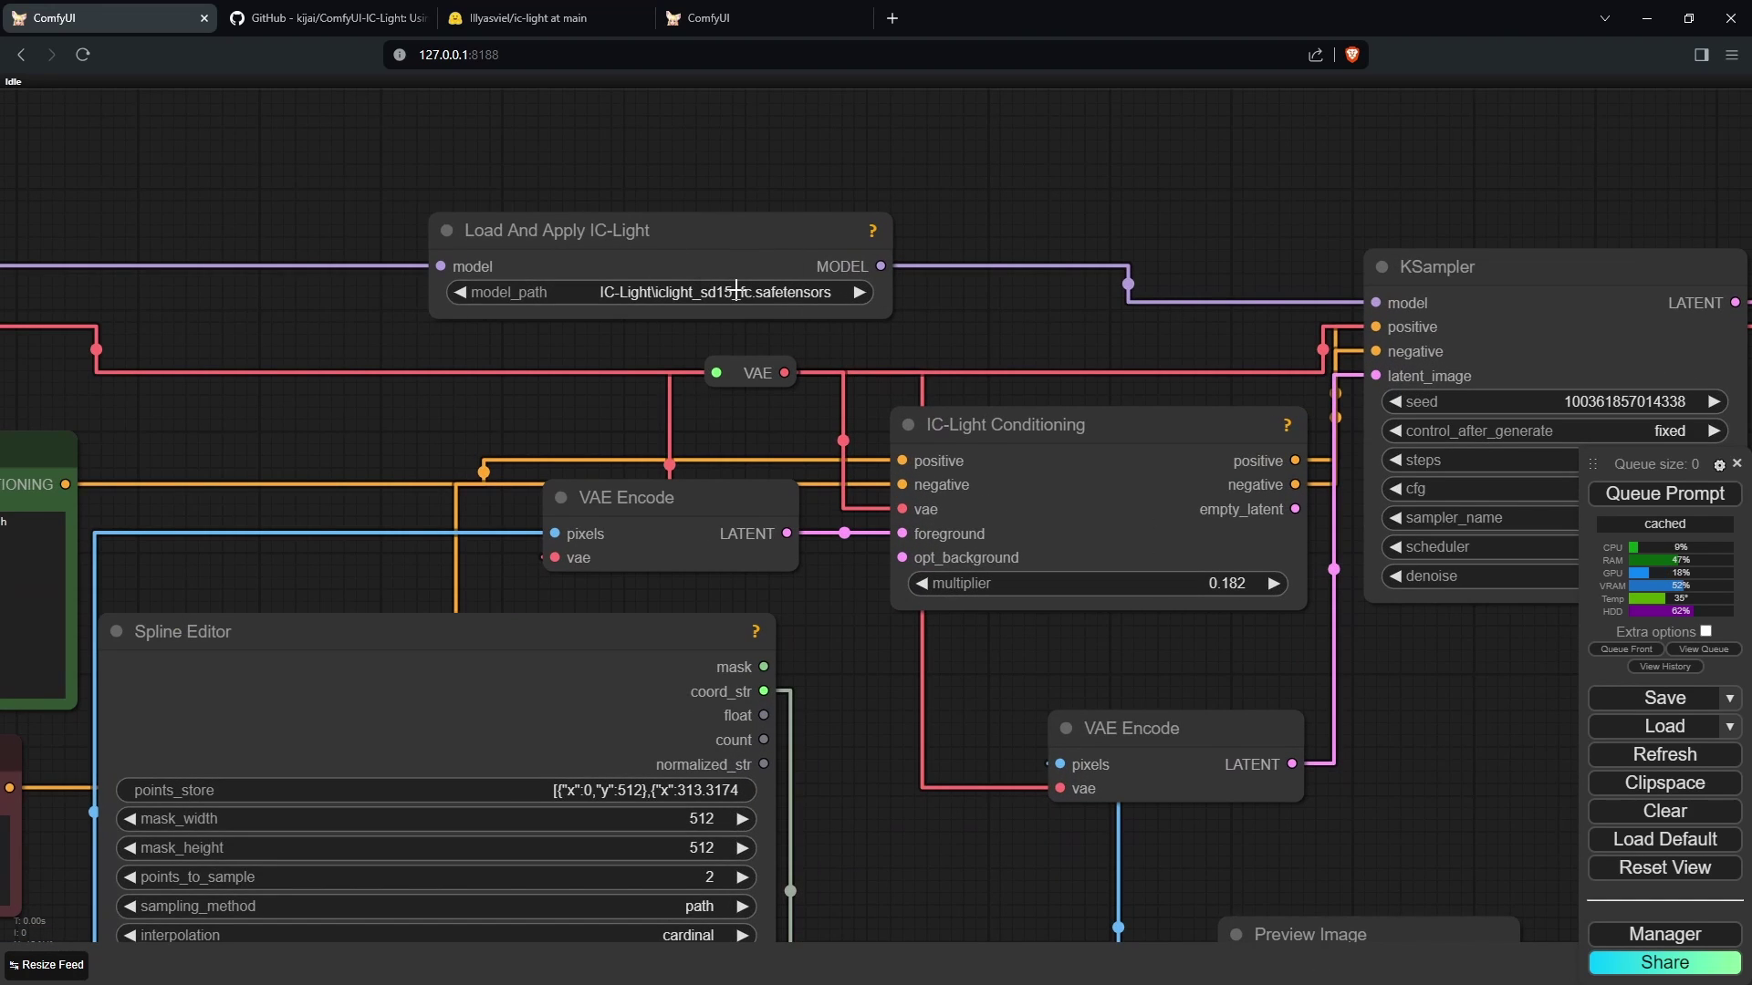
left_click(730, 292)
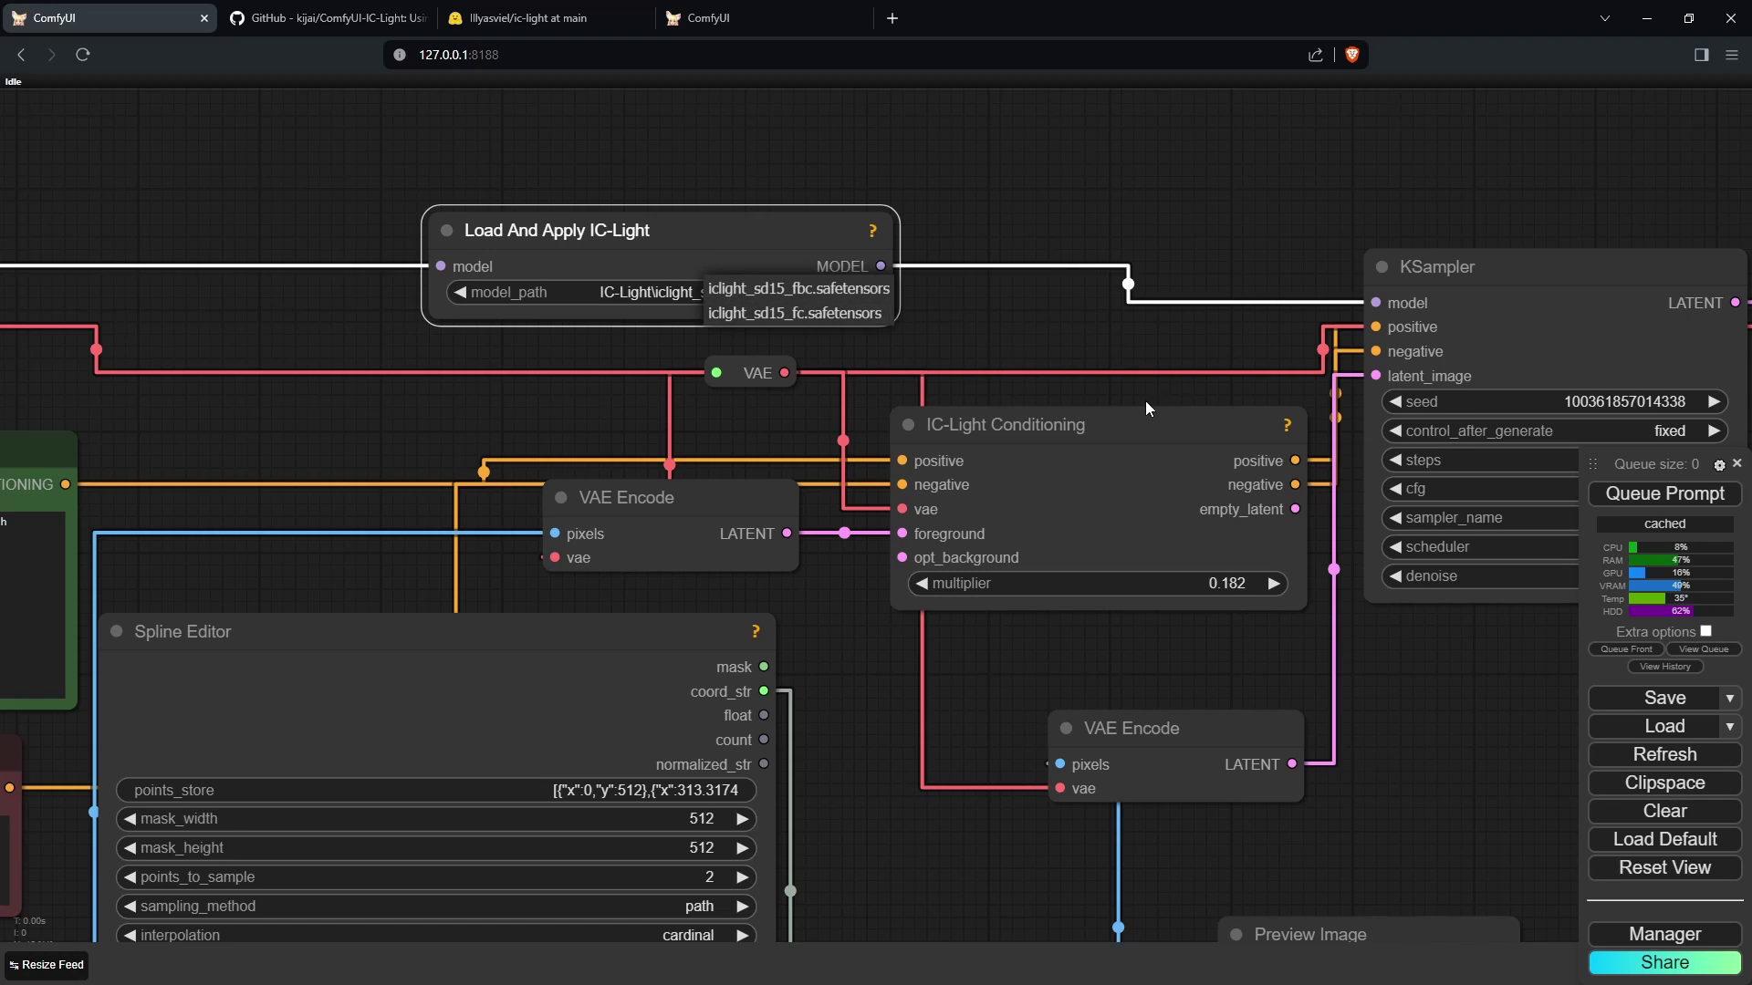
left_click(1055, 364)
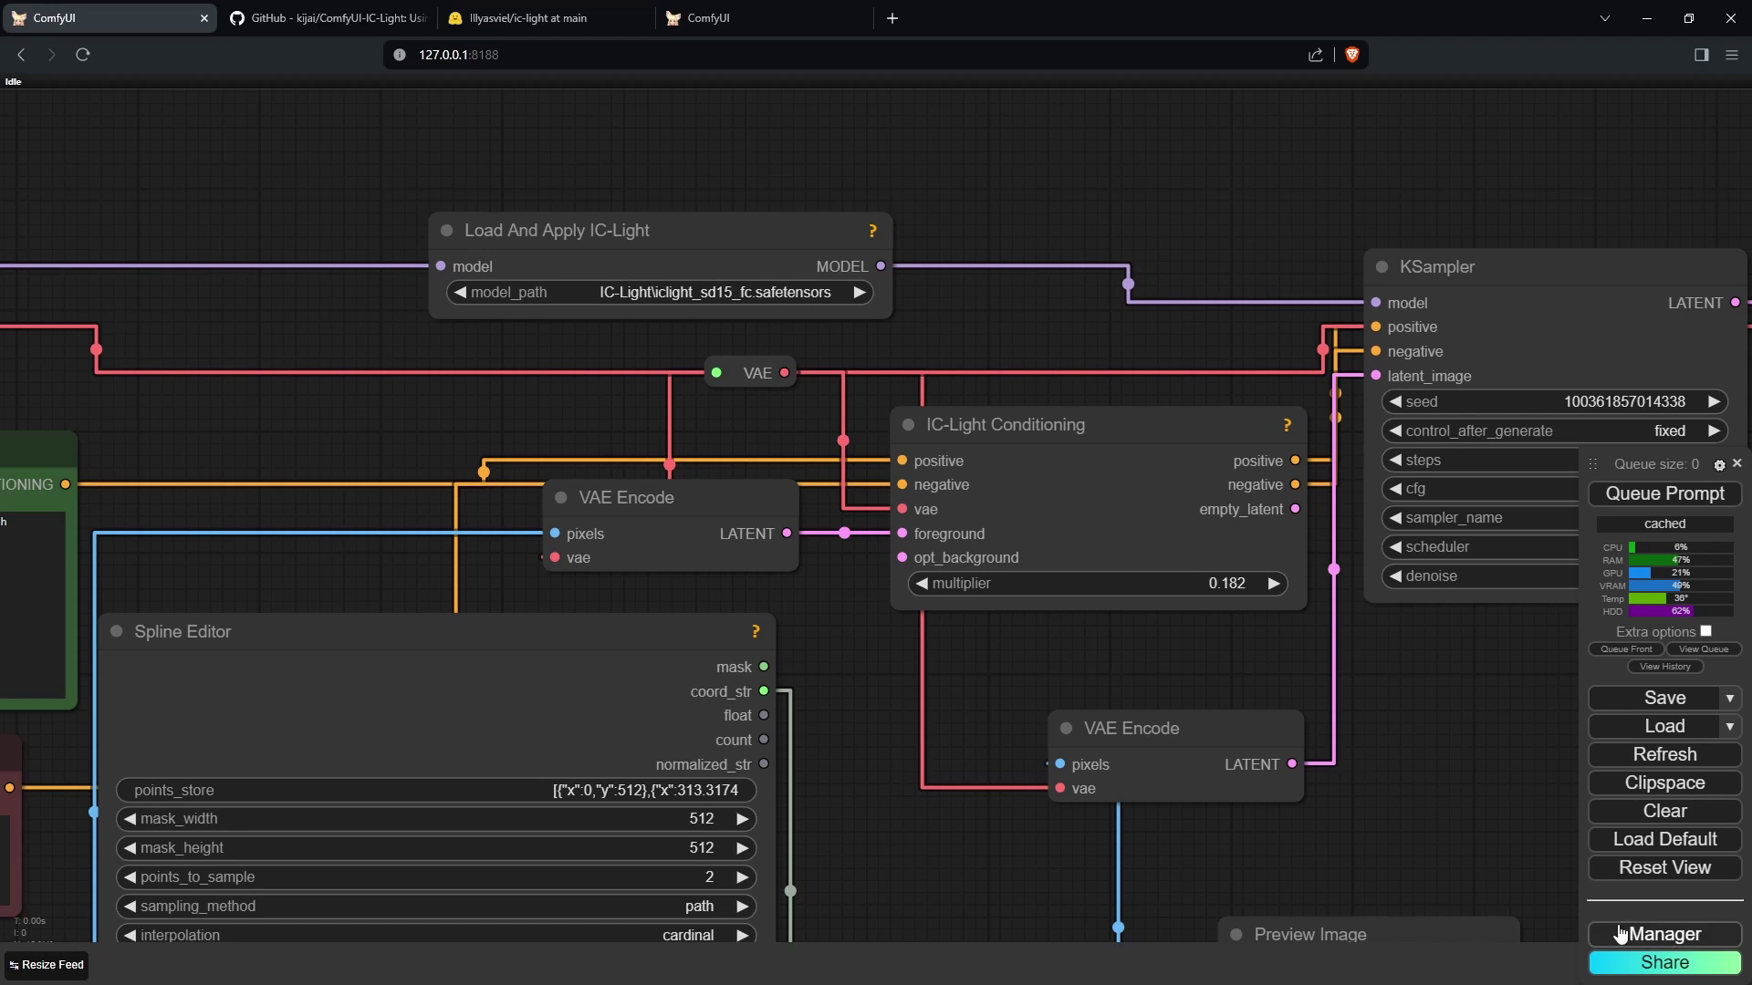
Search the Manager model catalogue for 'ic-light' and switch to the Hugging Face ic-light files
left_click(1664, 934)
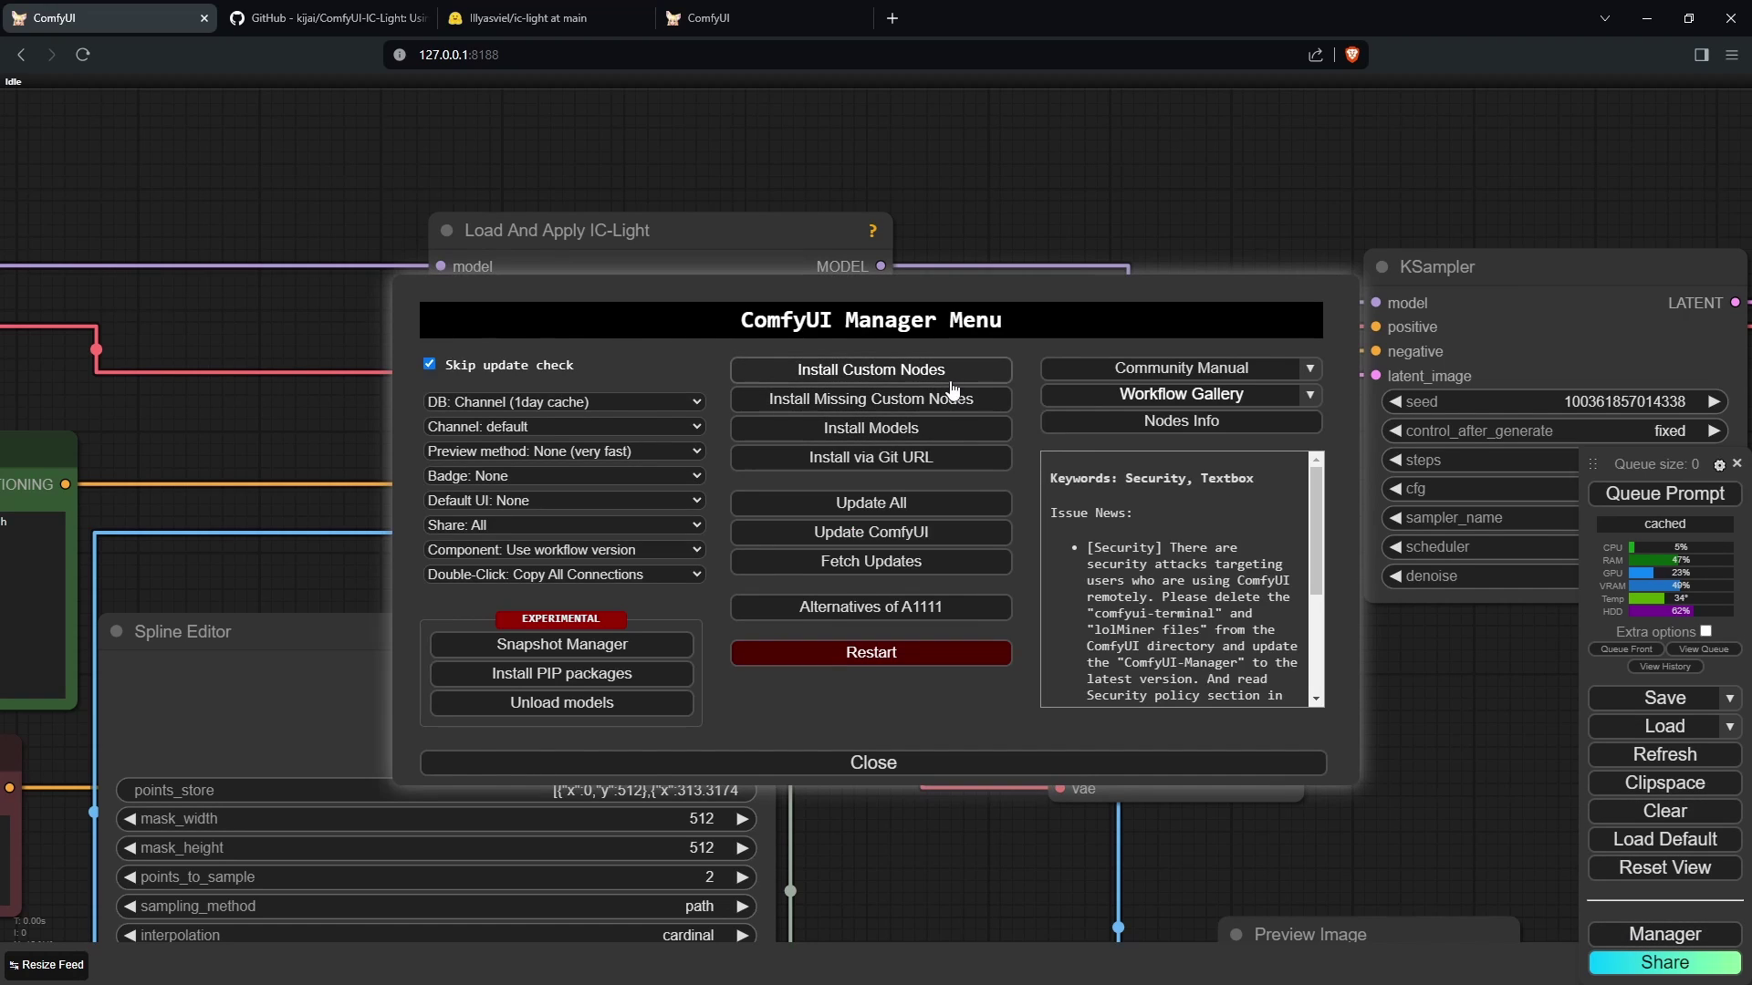
left_click(965, 429)
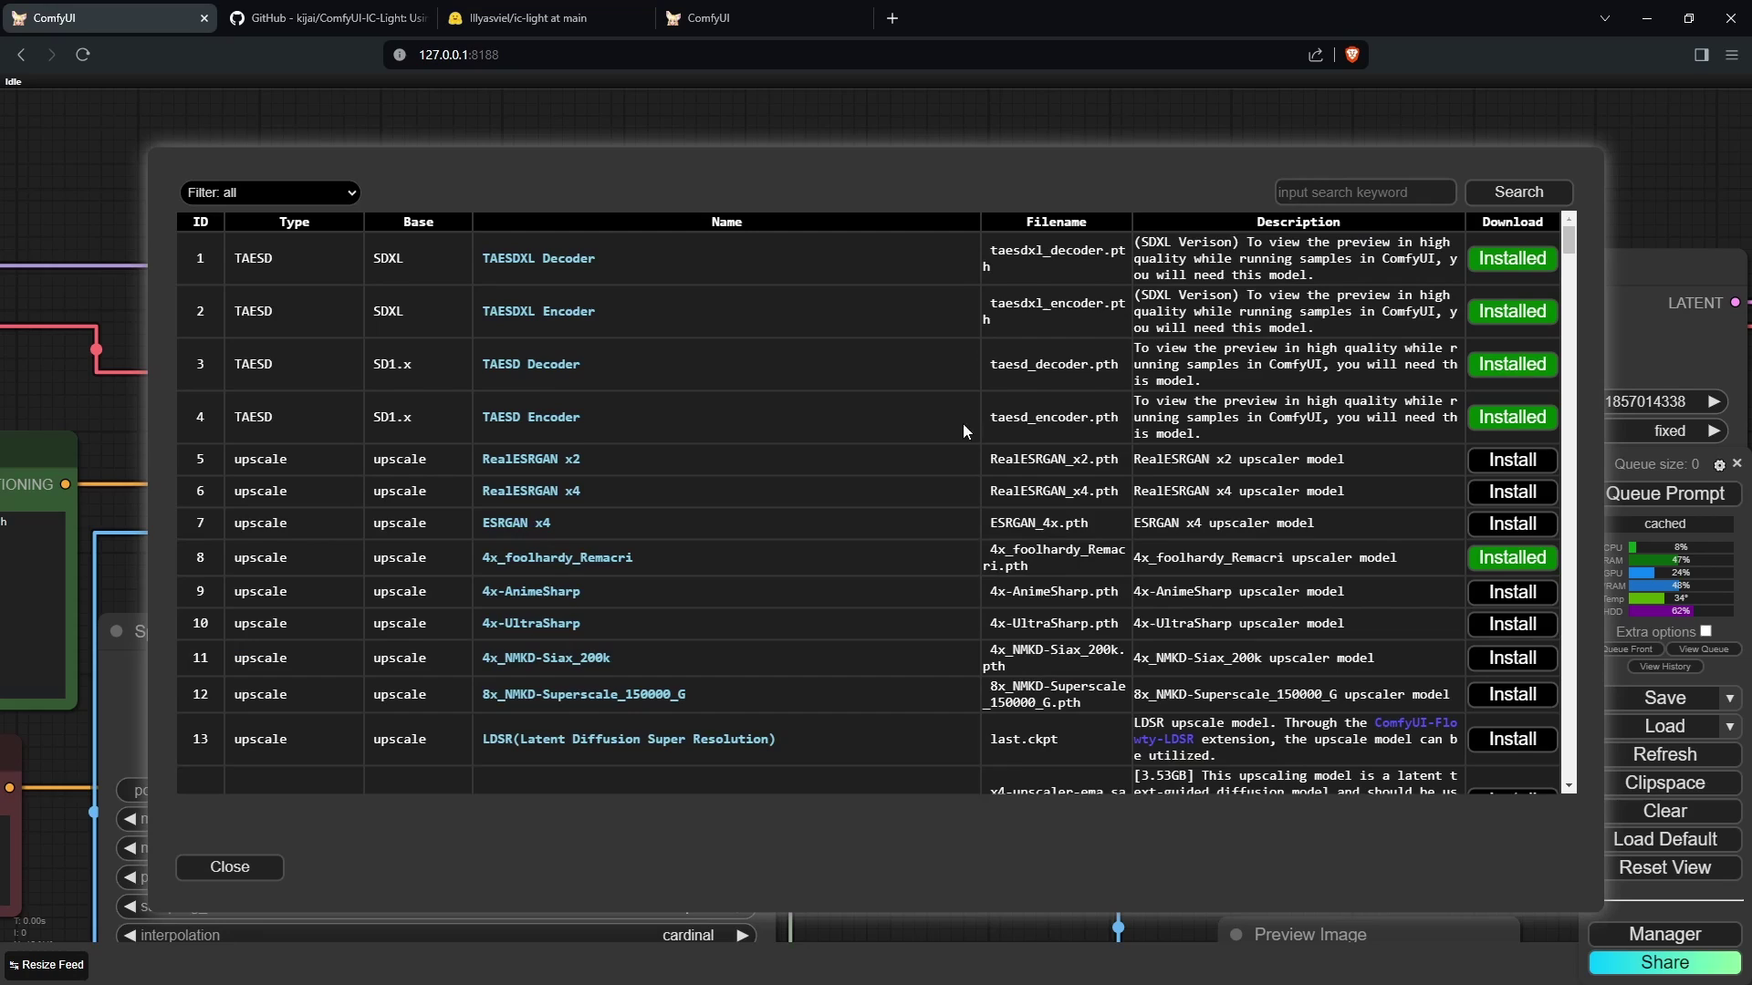
left_click(1382, 202)
type("ic-light")
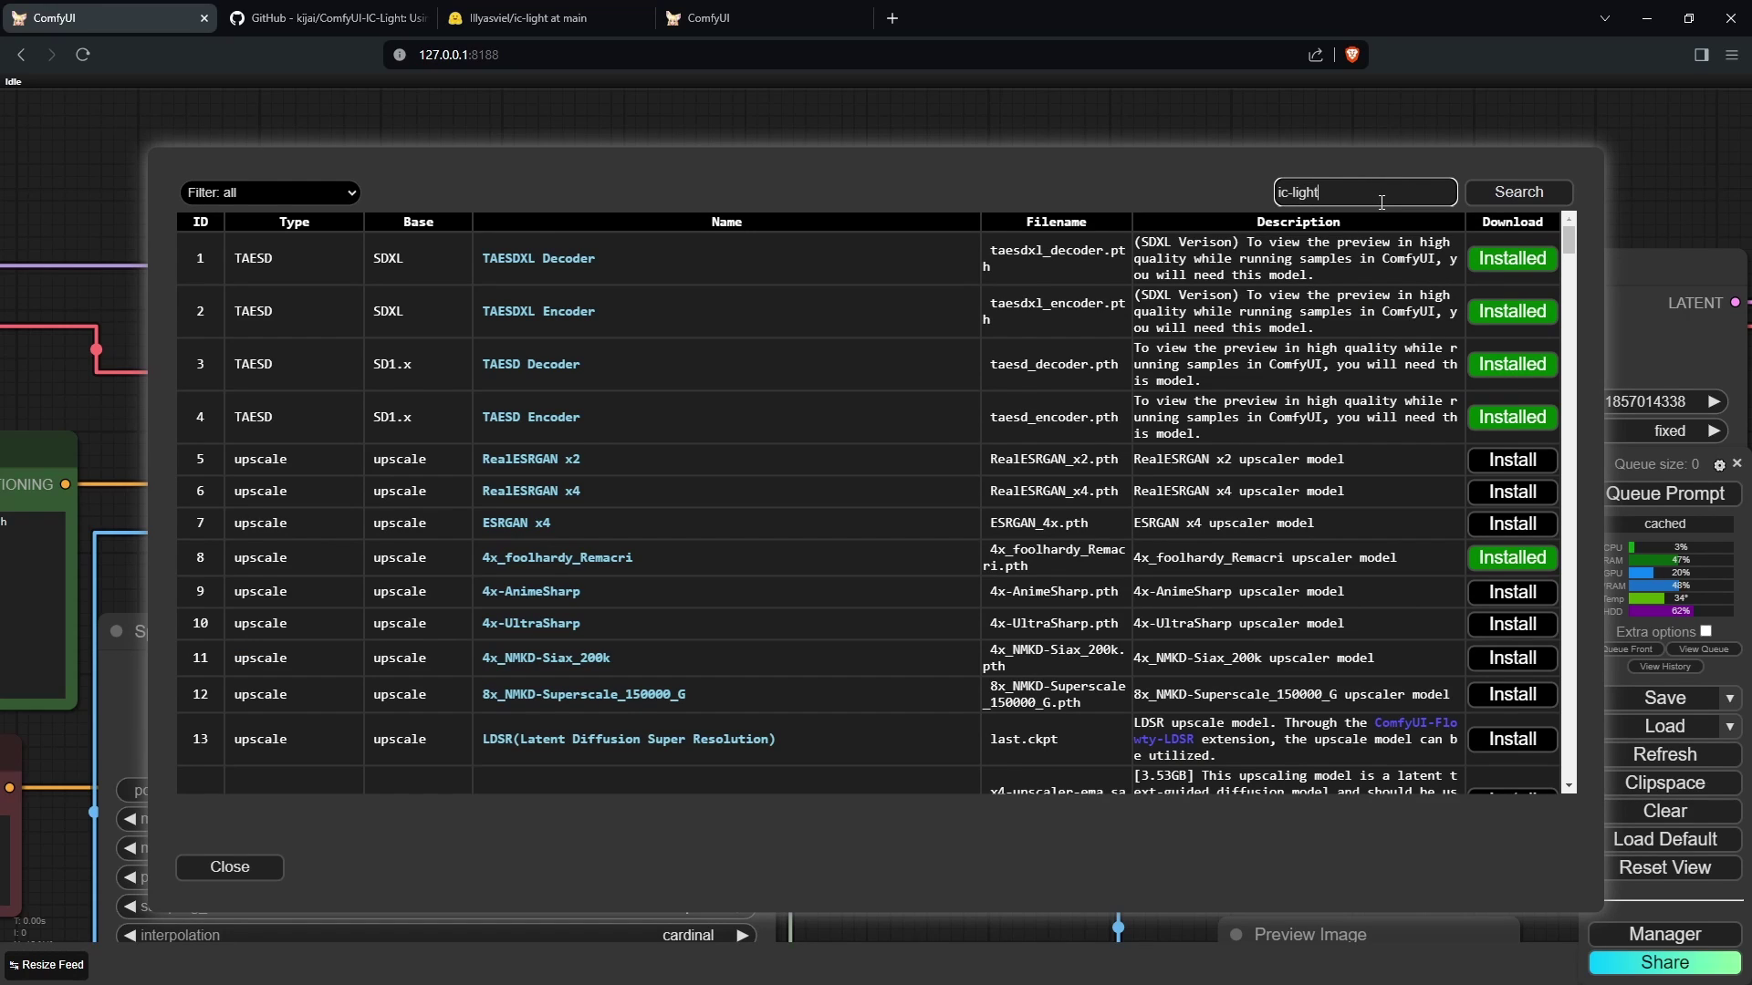
key("Return")
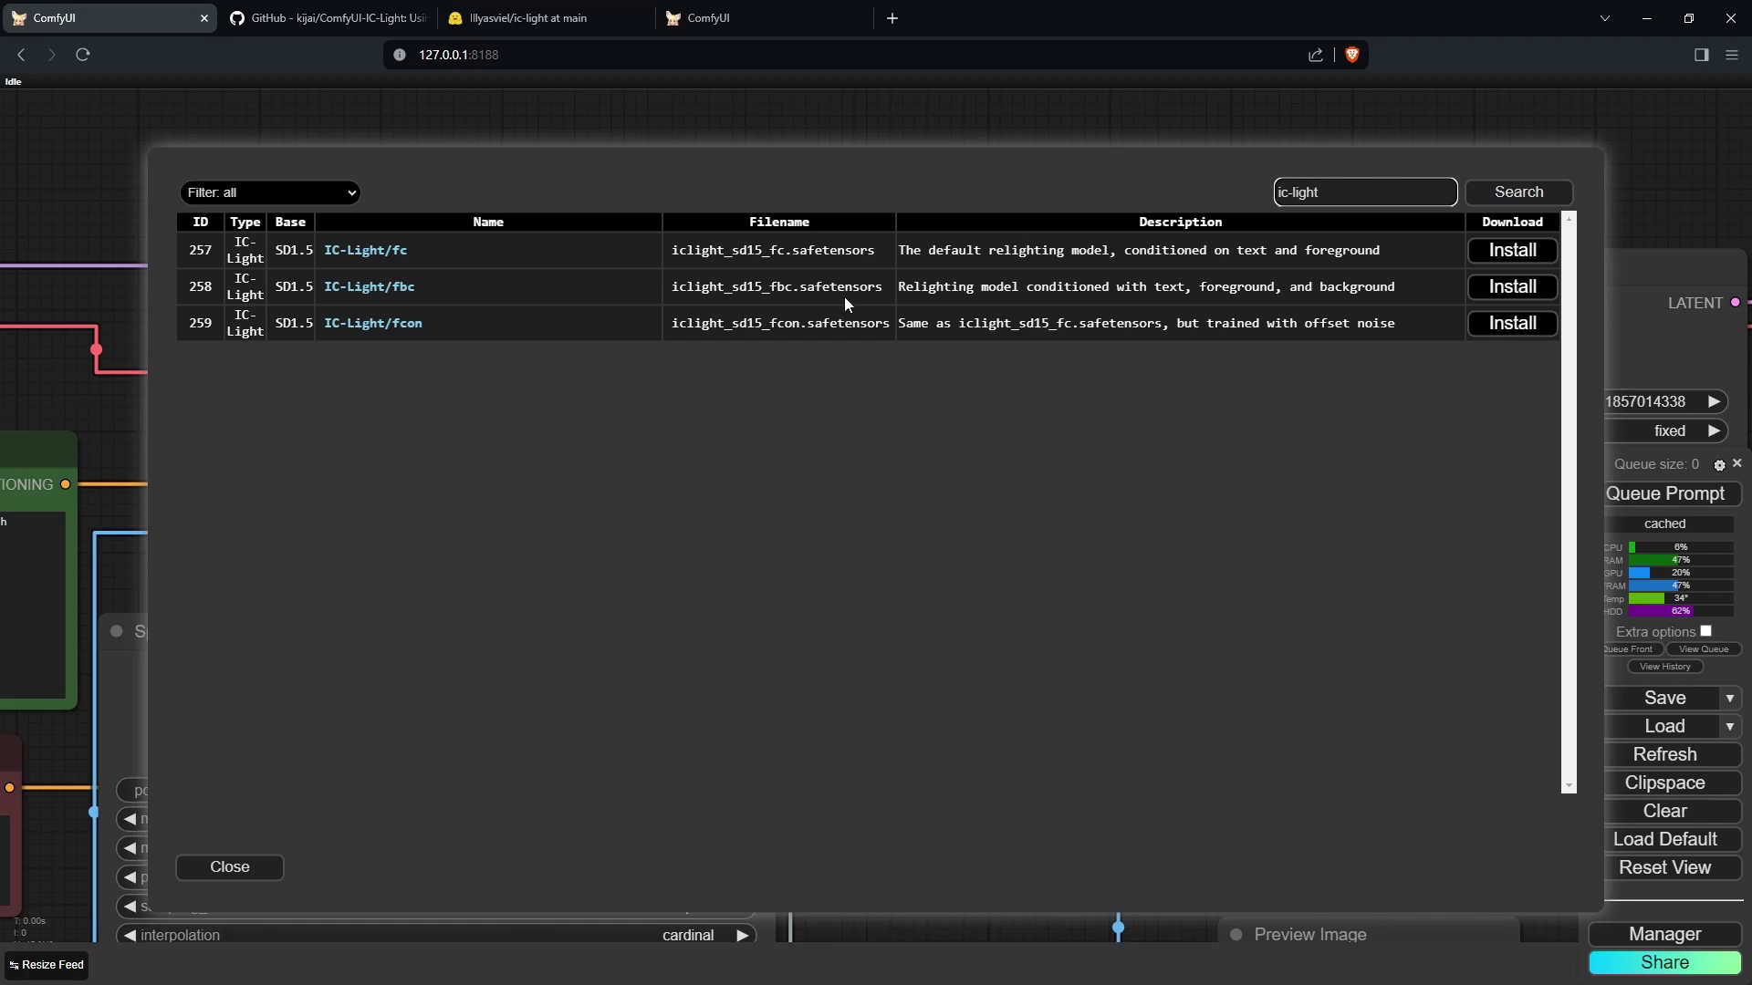
left_click(567, 20)
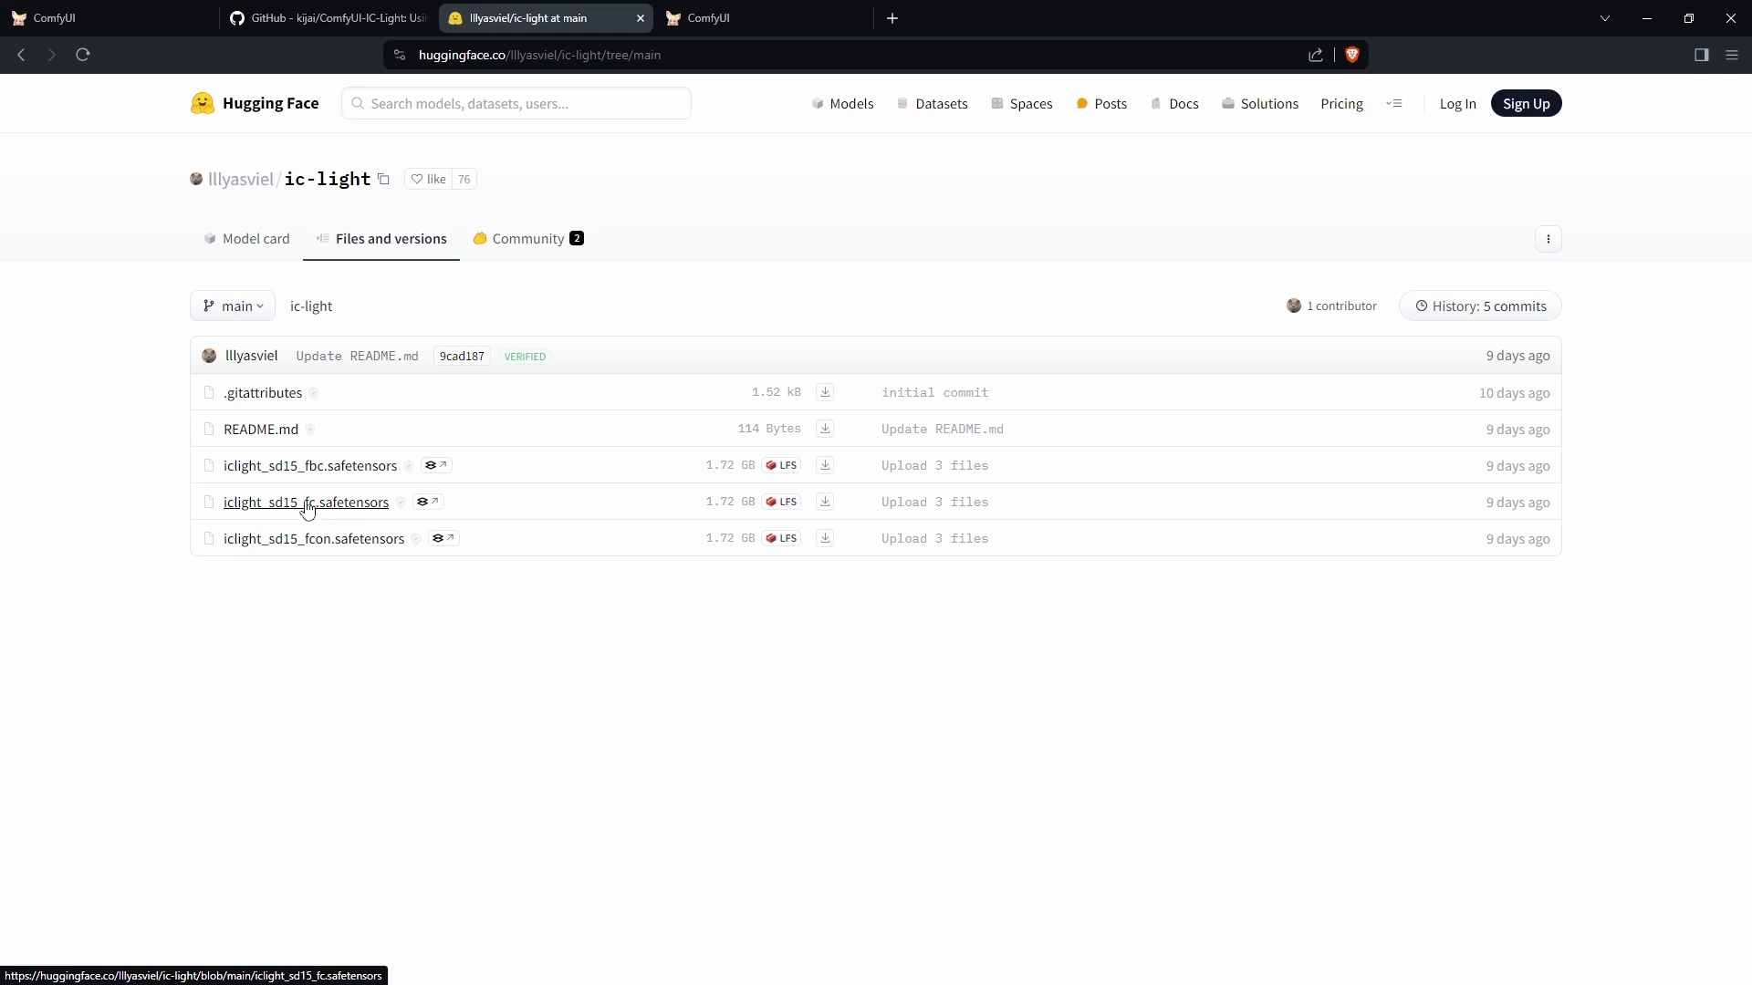
Switch to the ComfyUI models\unet folder in File Explorer
key("alt+Tab")
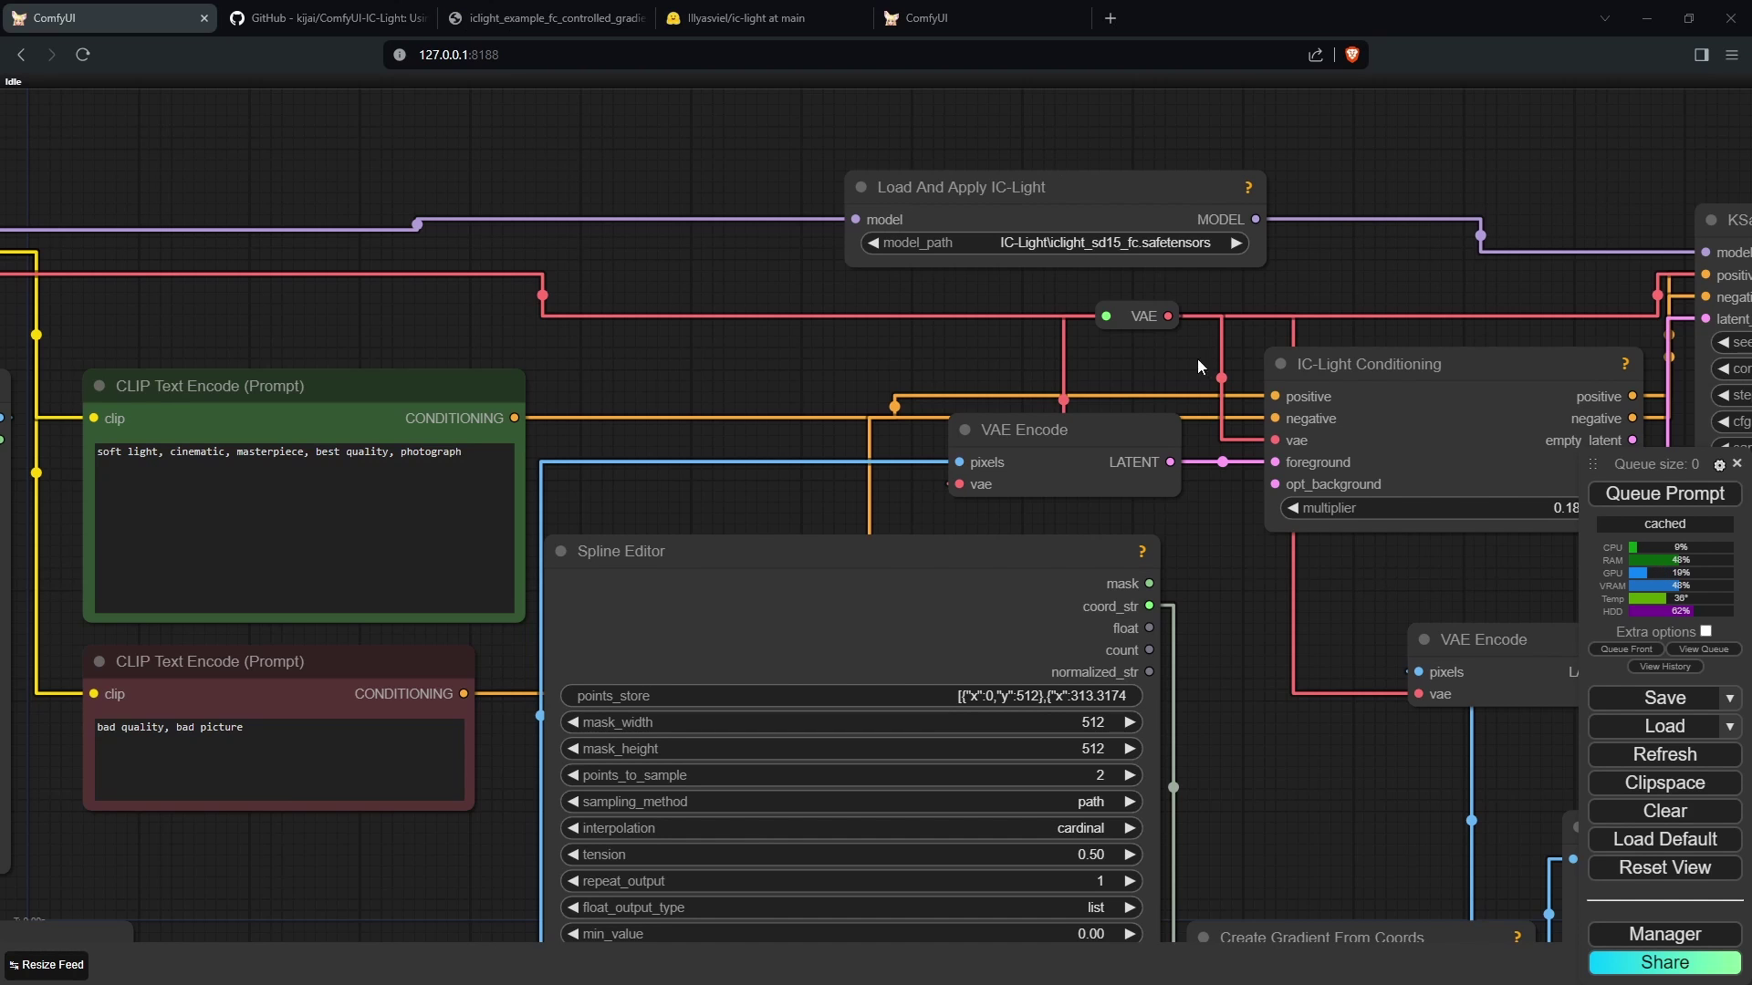
Set the Load And Apply IC-Light model_path to iclight_sd15_fc.safetensors
scroll(1228, 292, "down", 3)
scroll(1228, 292, "up", 2)
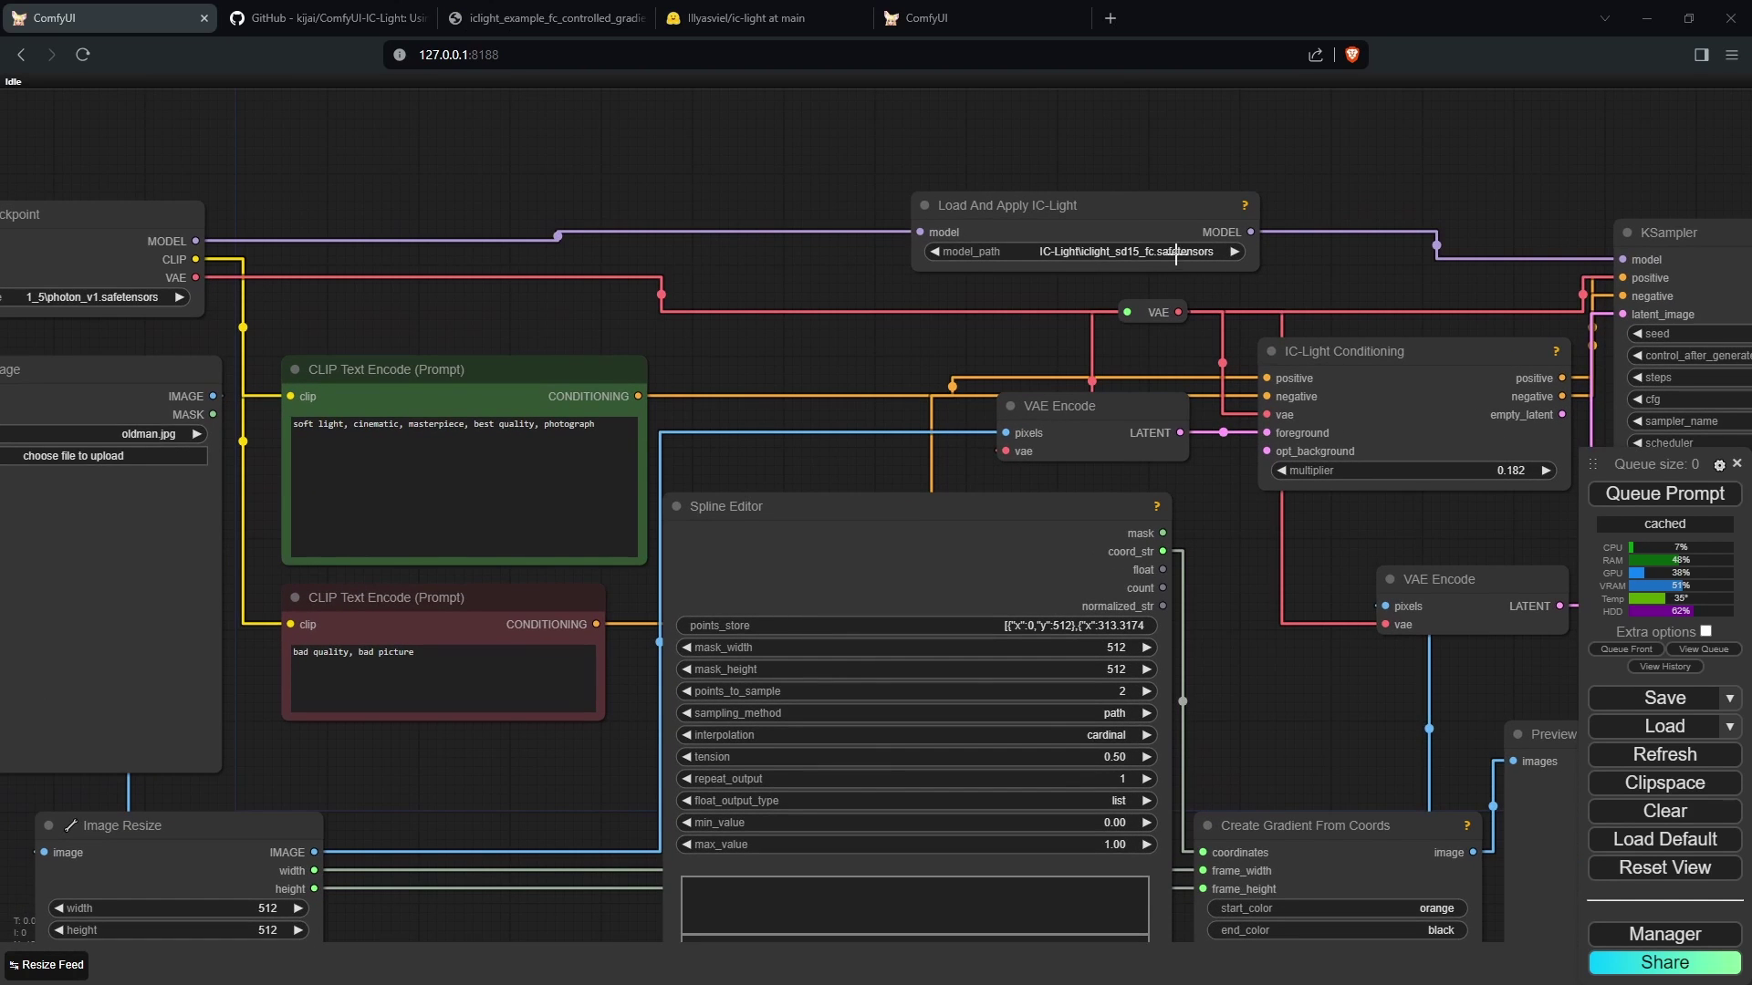
left_click(1177, 252)
left_click(1234, 274)
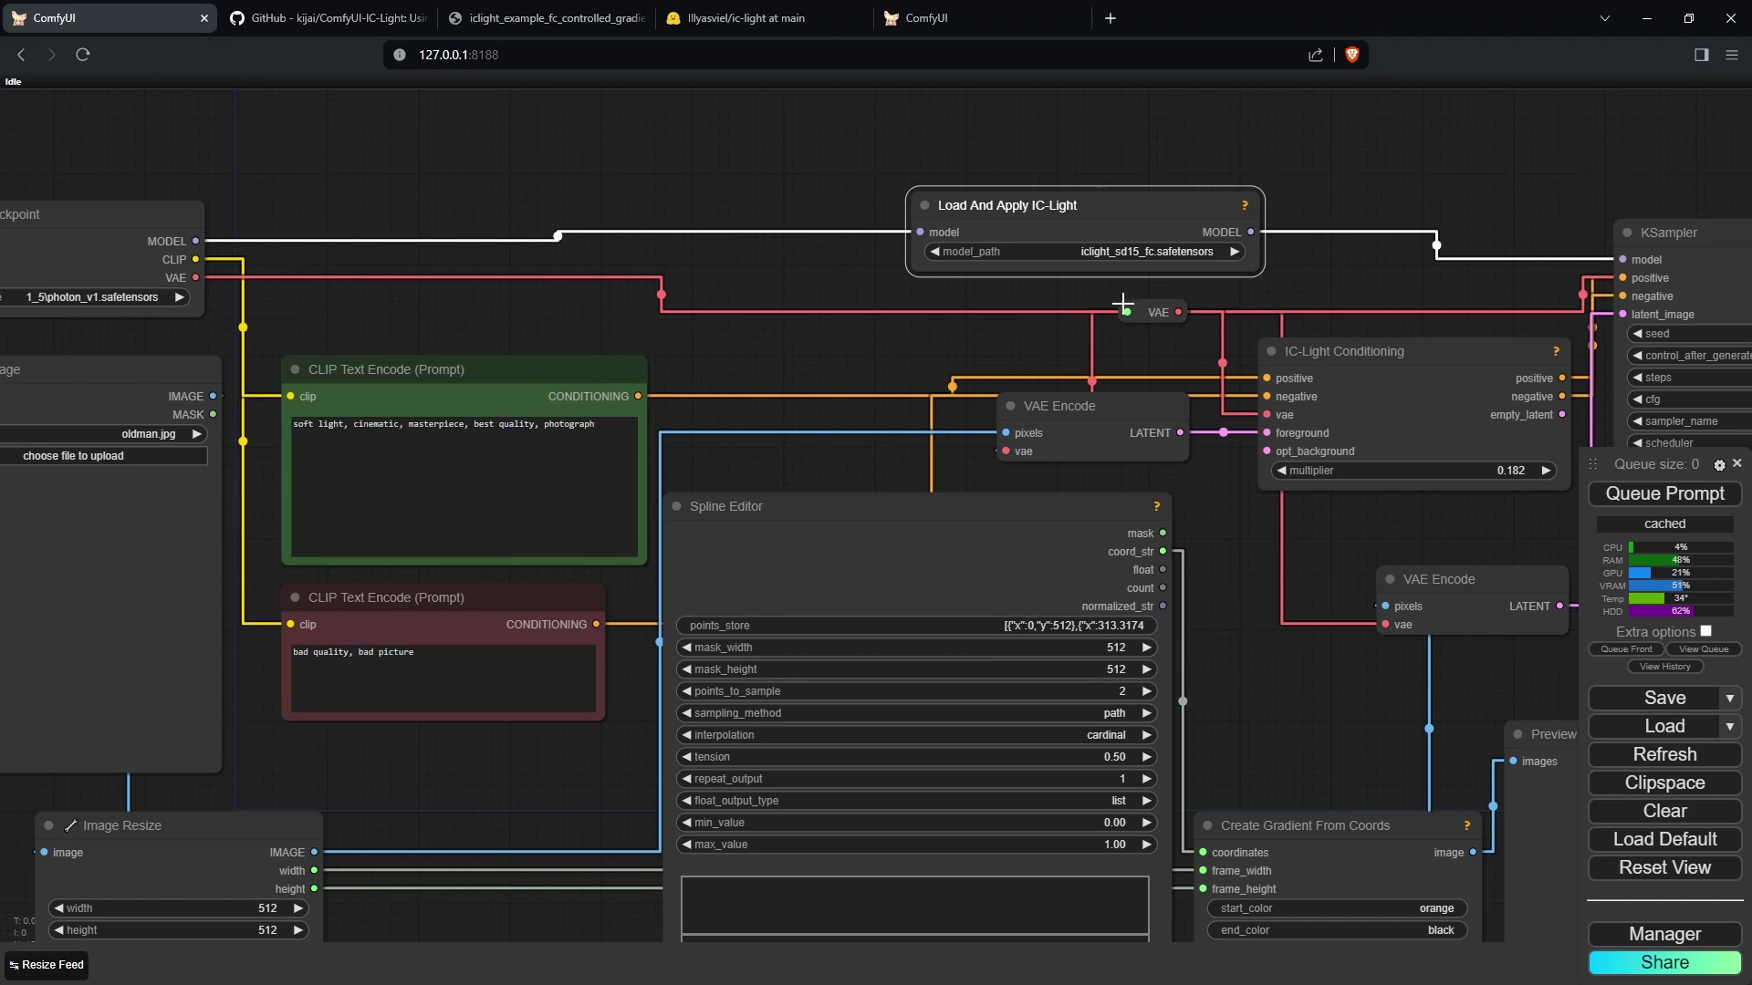
Undo back to the state where Load Image holds the sci-fi portrait
scroll(914, 353, "down", 2)
scroll(914, 345, "down", 1)
left_click_drag(901, 342, 1179, 339)
scroll(667, 345, "up", 3)
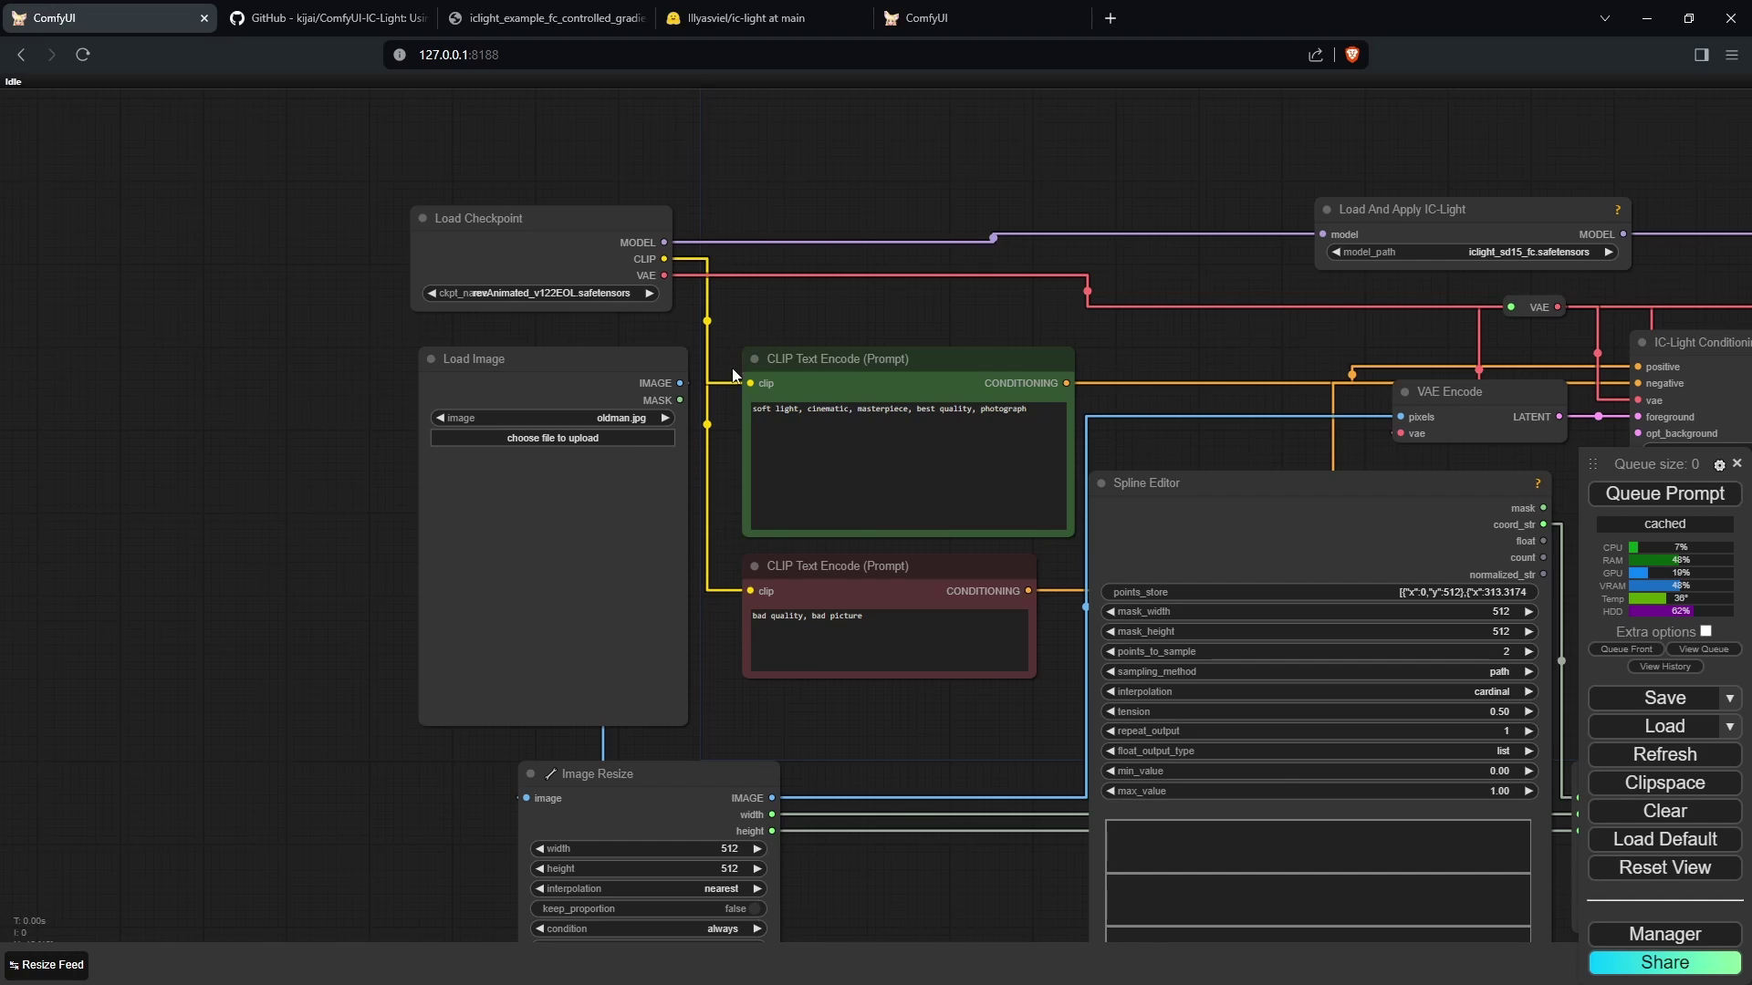
key("ctrl+z")
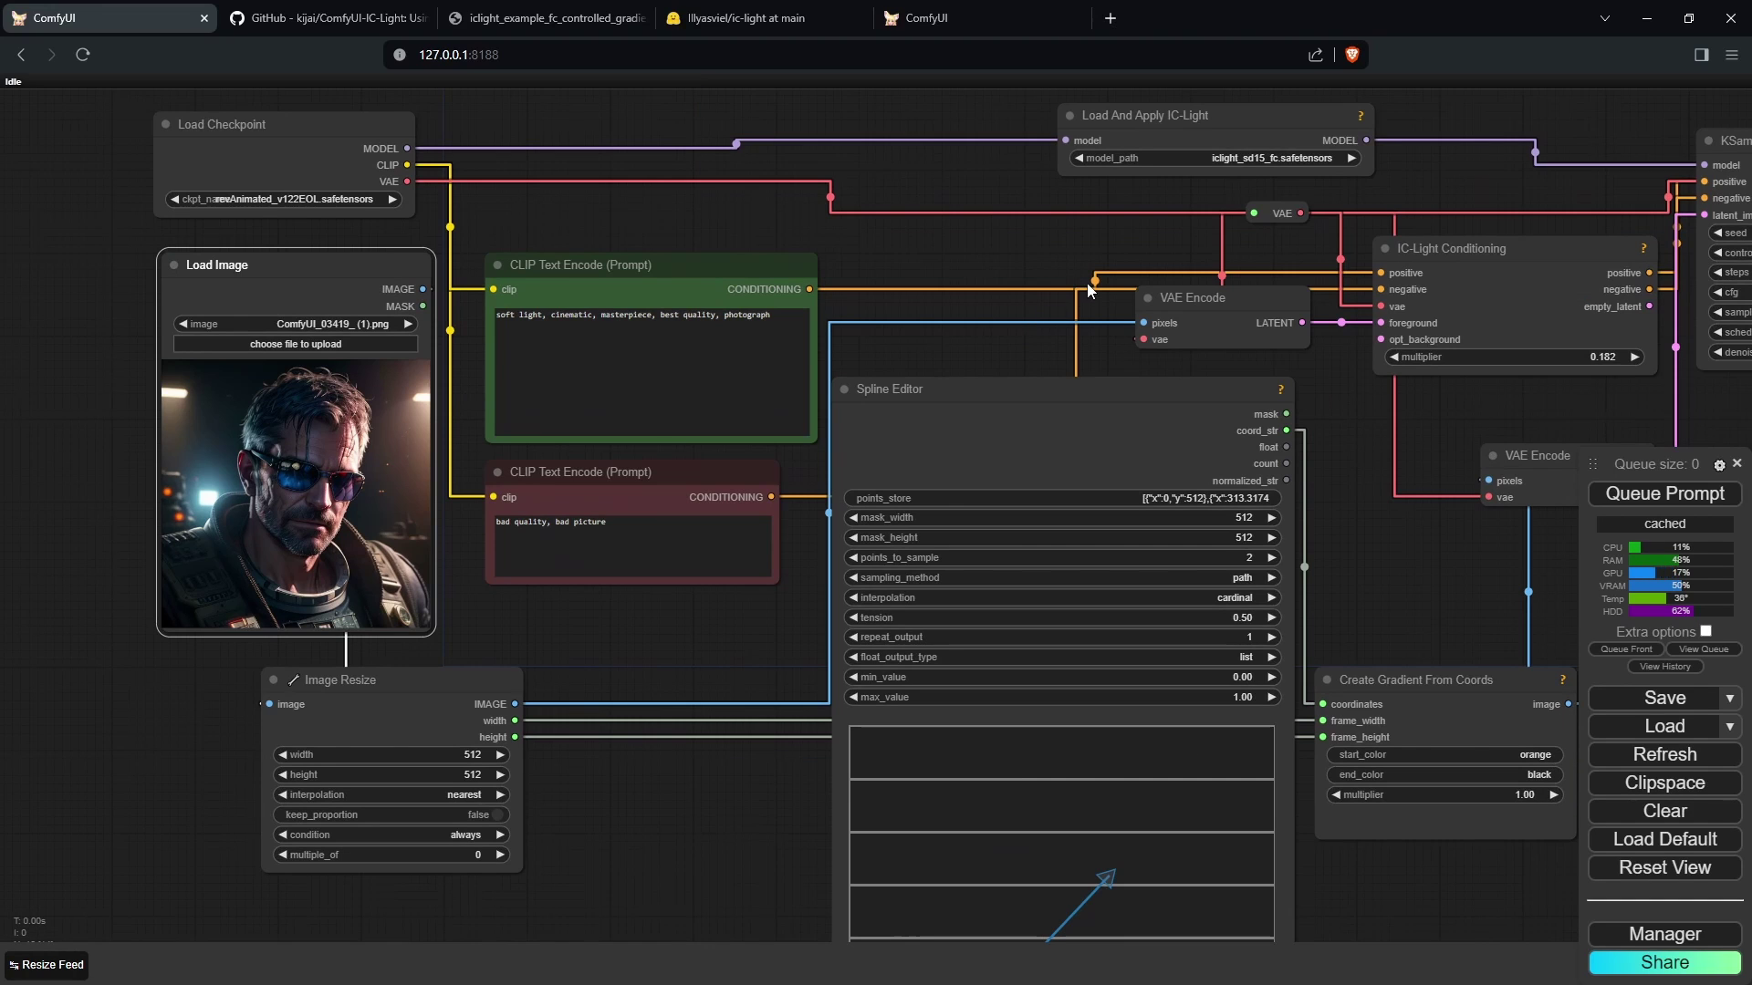
Run the workflow and inspect the warm orange-lit portrait beside the orange-to-black gradient preview
left_click(1682, 500)
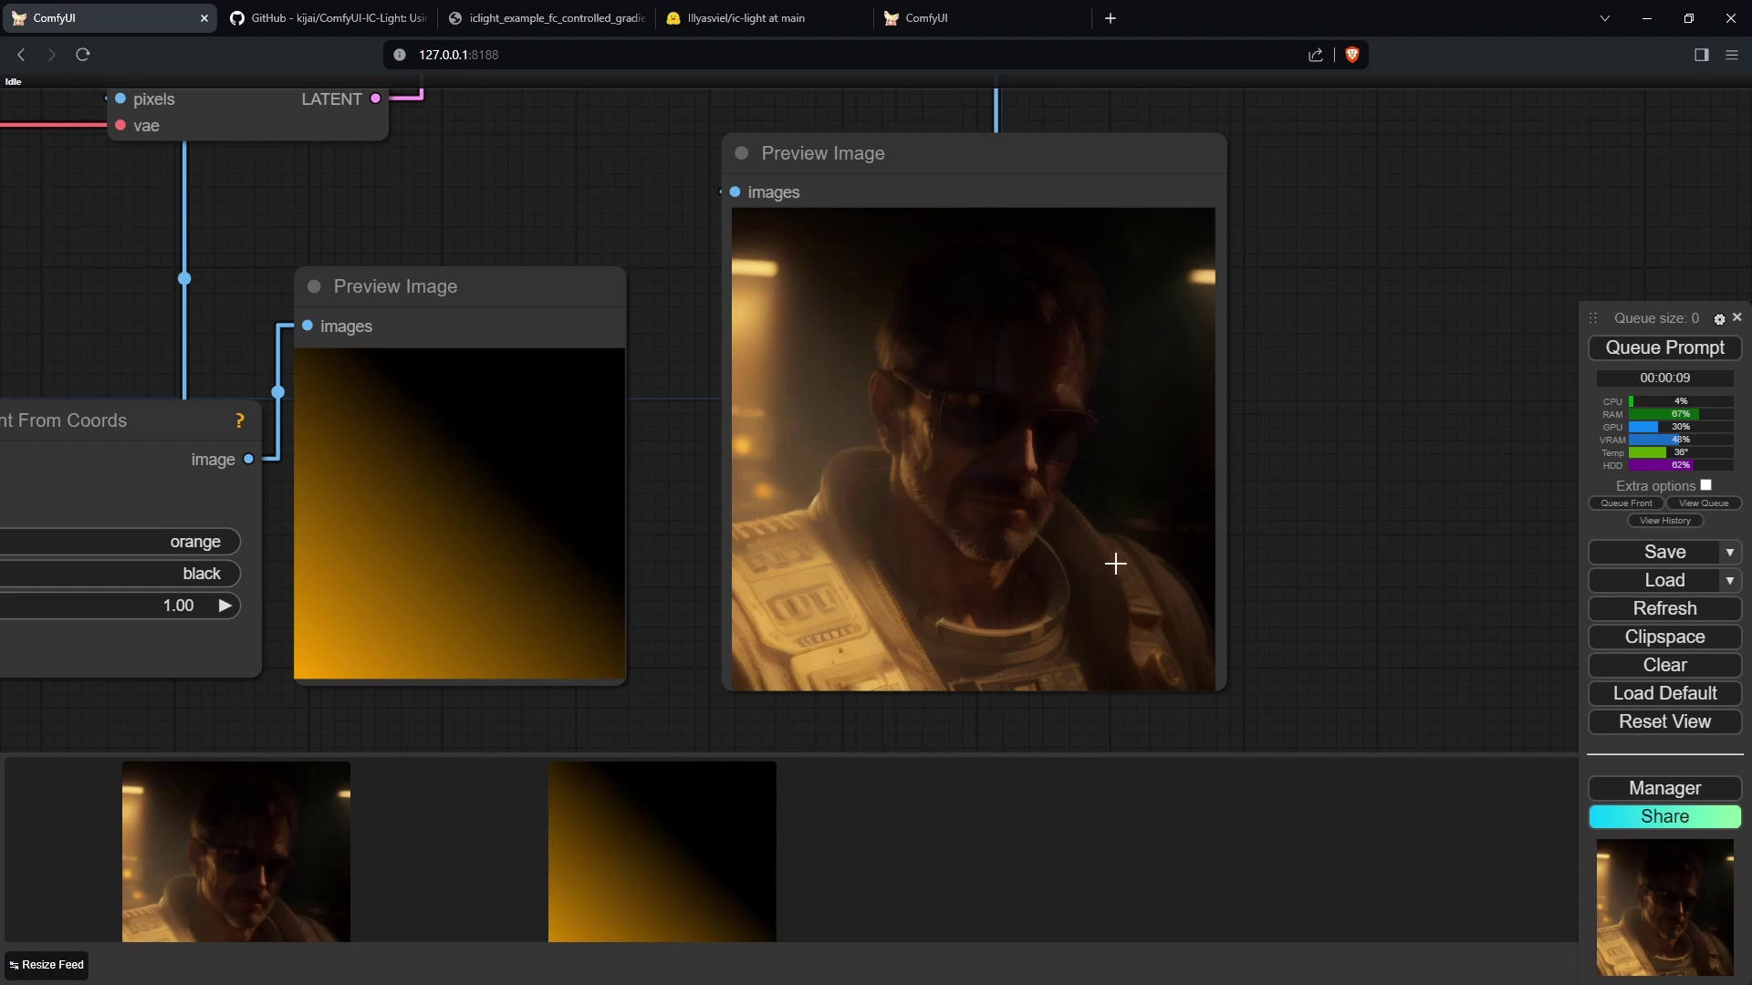
scroll(1254, 464, "up", 2)
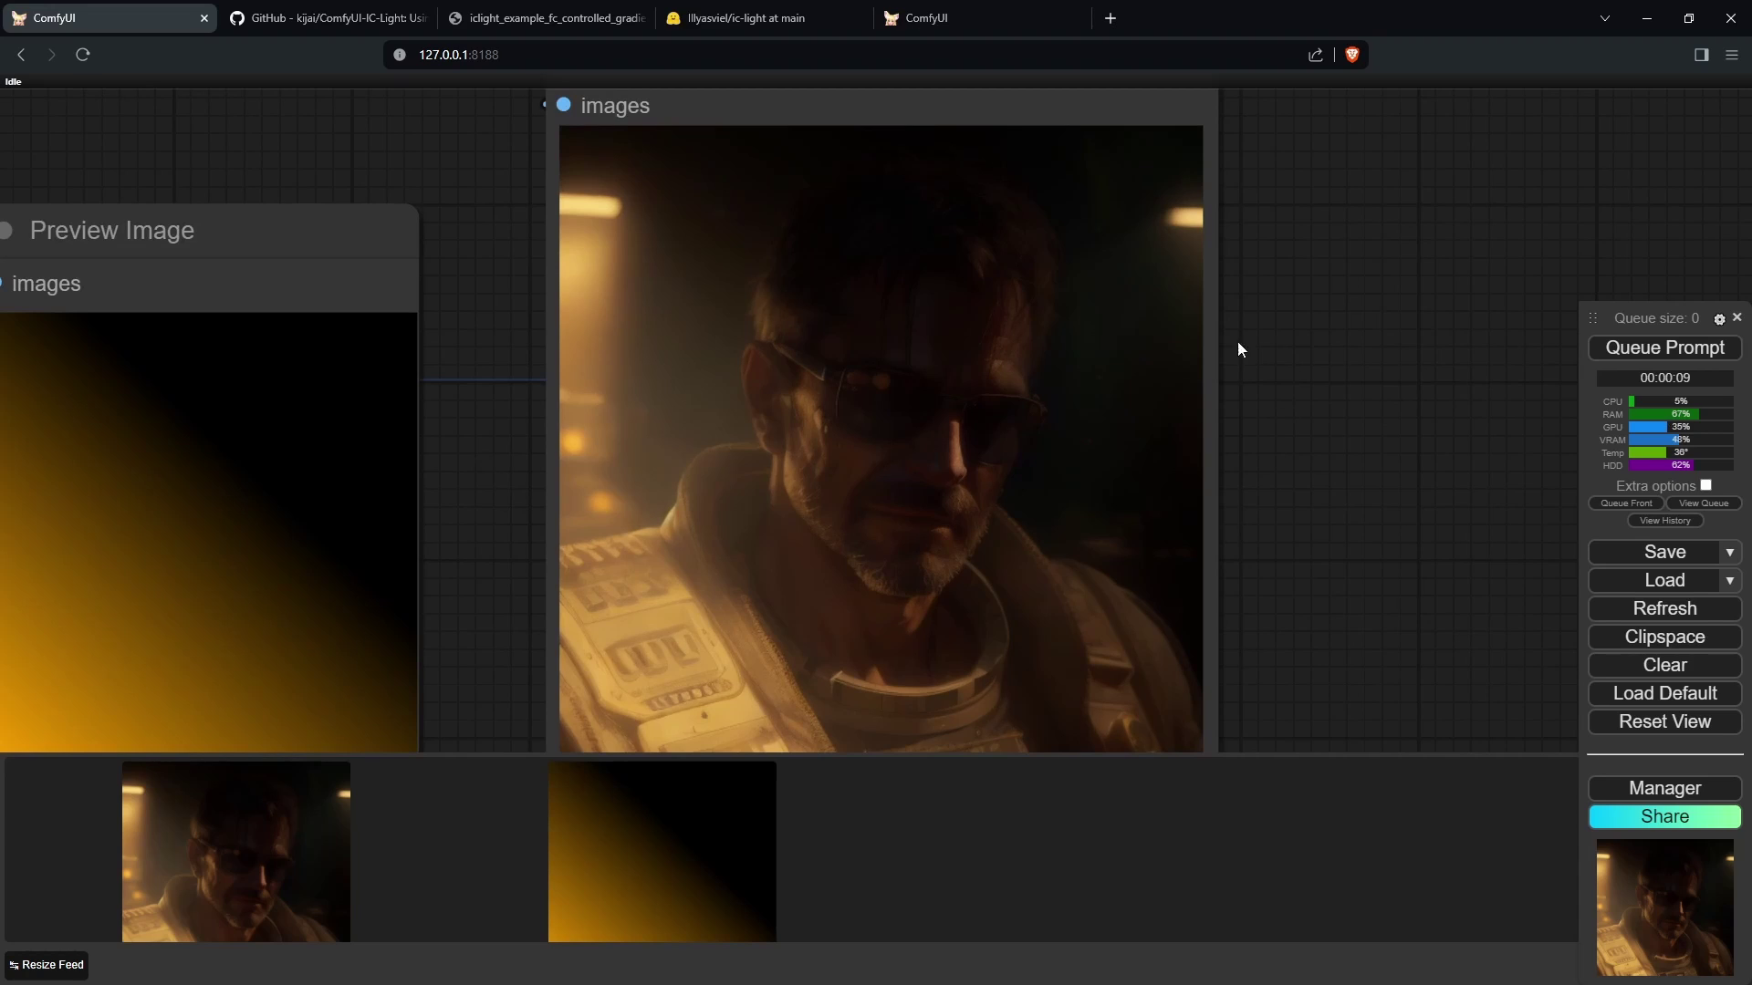
scroll(1137, 321, "down", 3)
scroll(1137, 321, "up", 1)
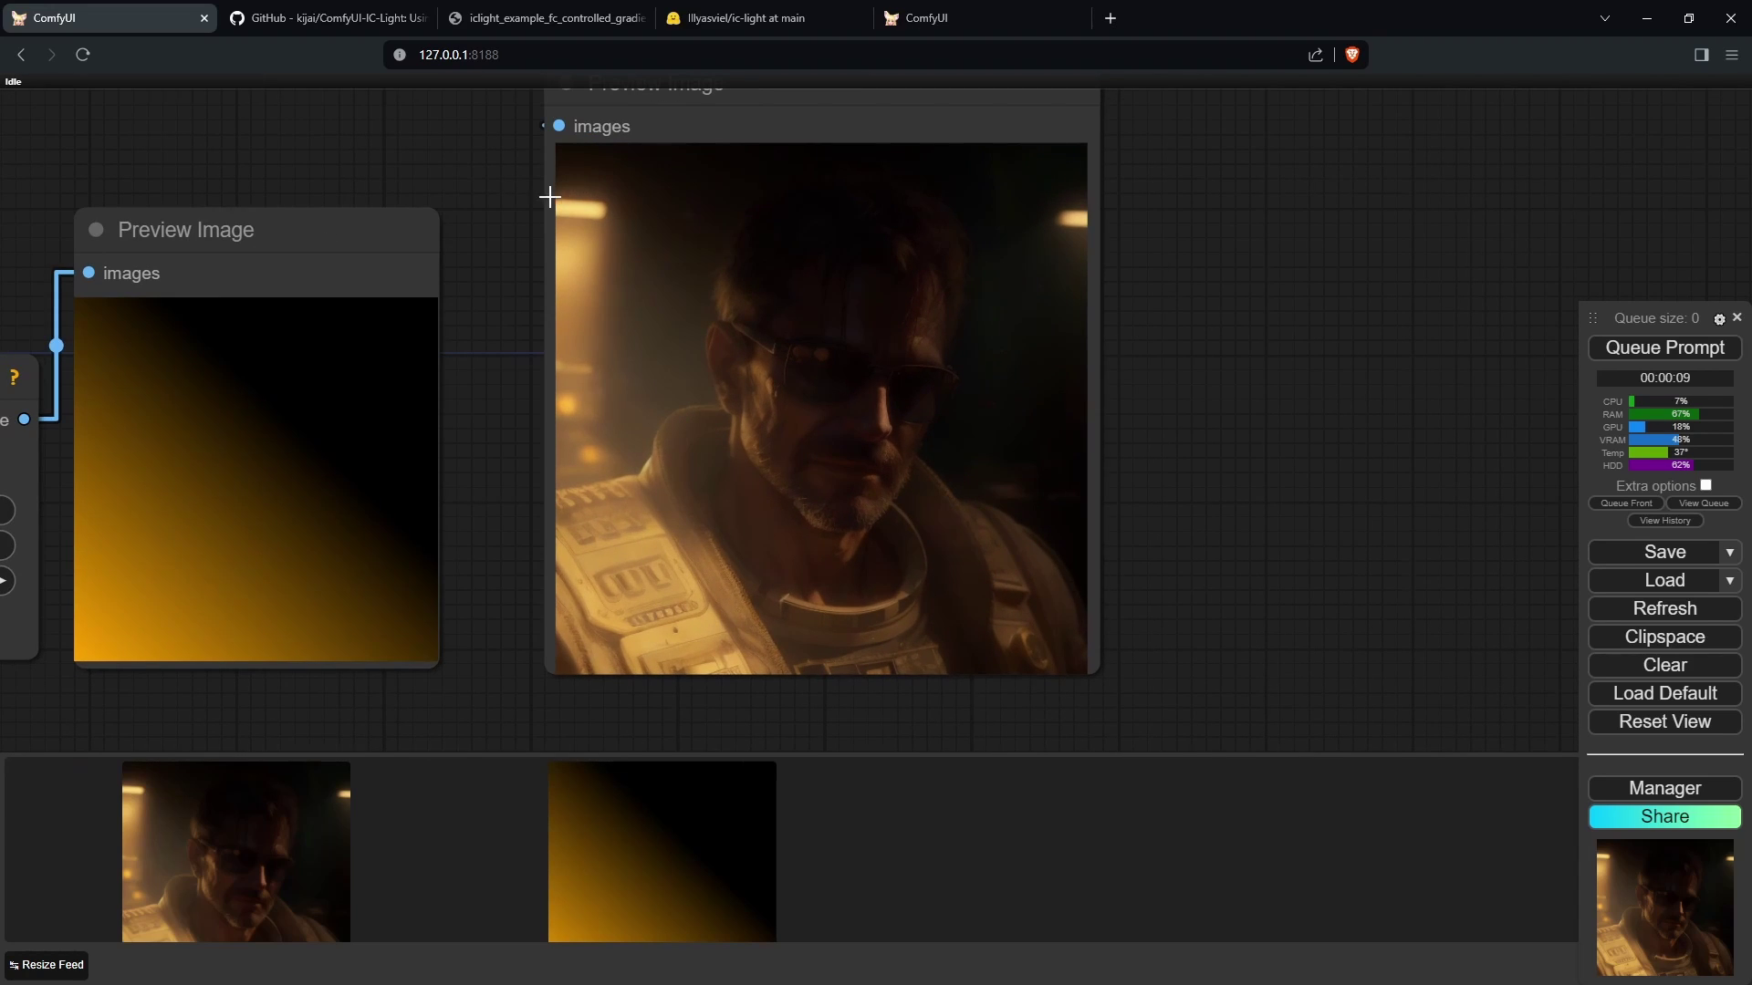
scroll(469, 187, "down", 4)
left_click_drag(465, 202, 1261, 386)
left_click_drag(262, 313, 1217, 398)
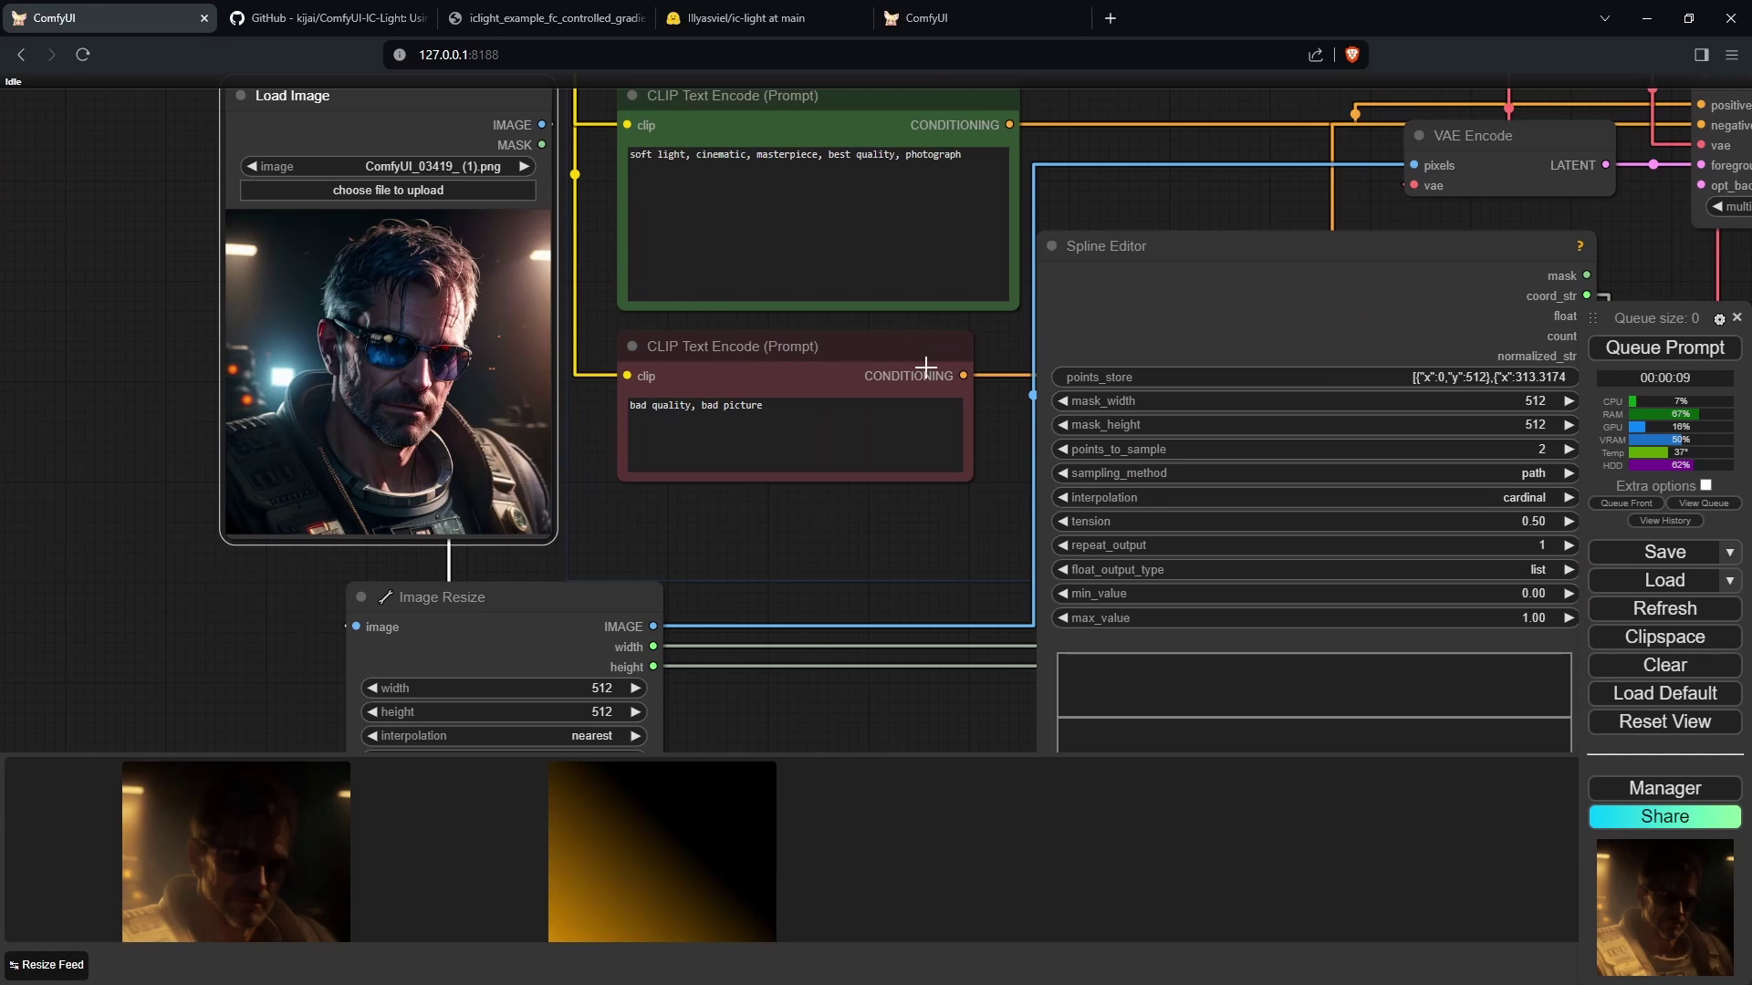
left_click_drag(1314, 466, 1064, 200)
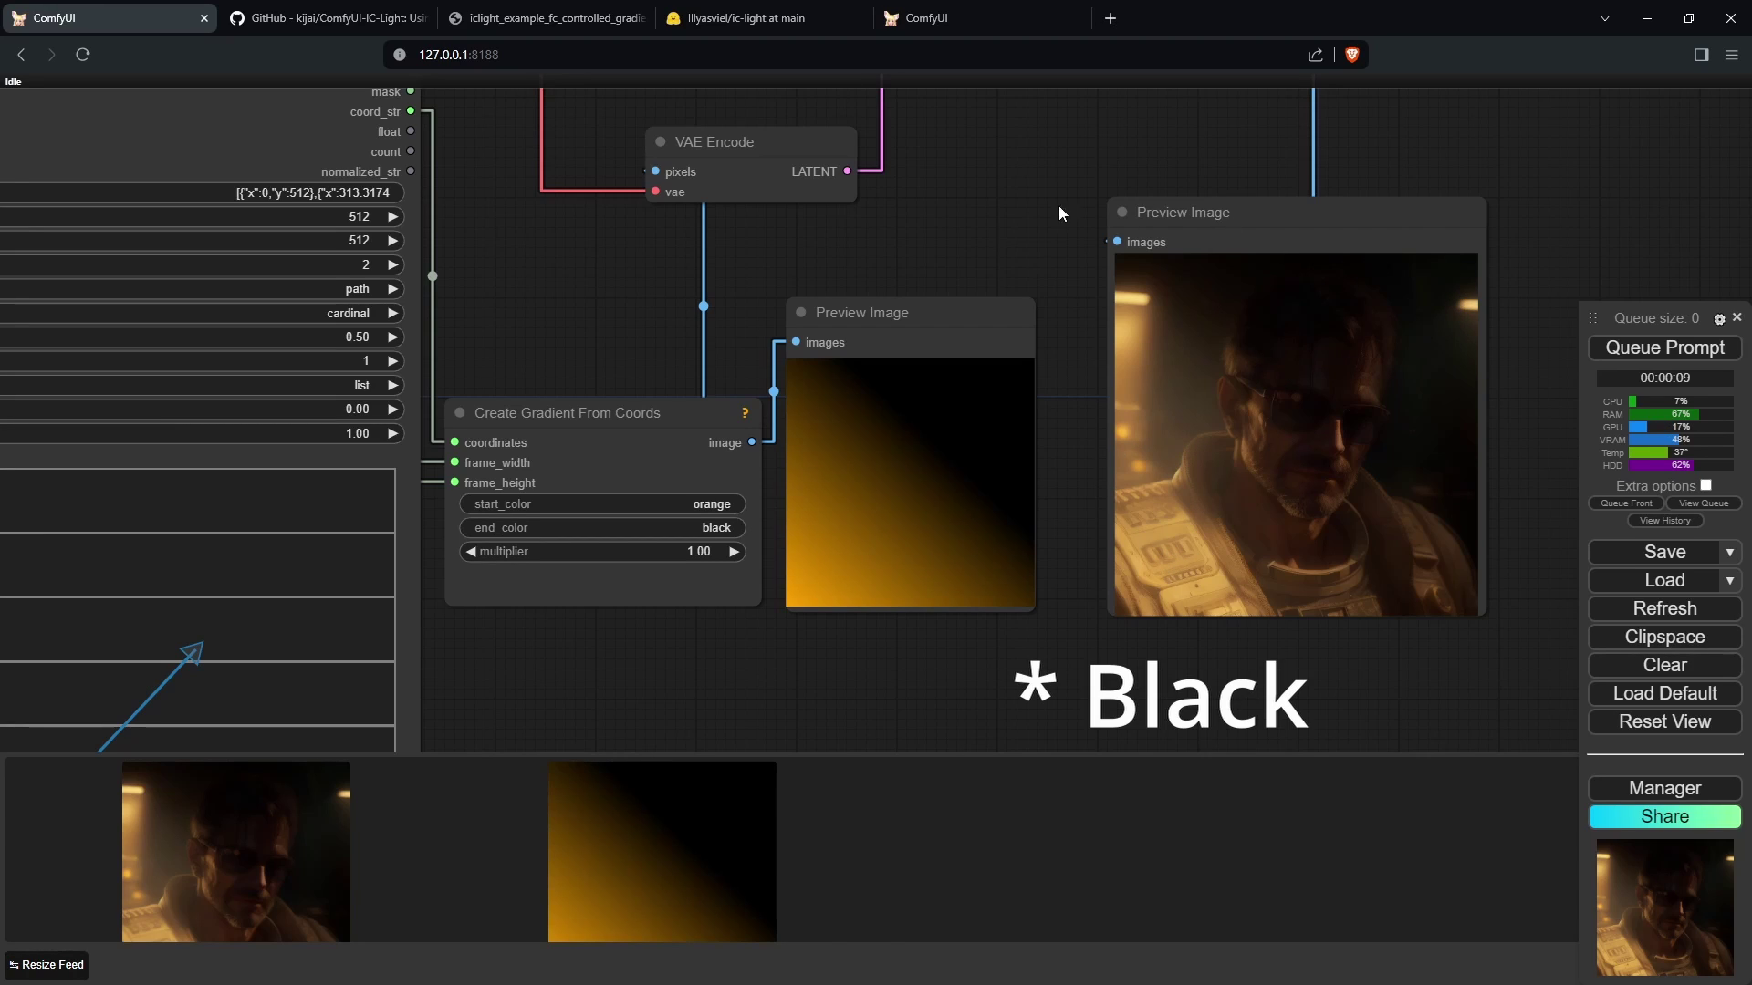
Set the gradient start colour to blue and rerun the workflow
left_click(701, 503)
type("bl")
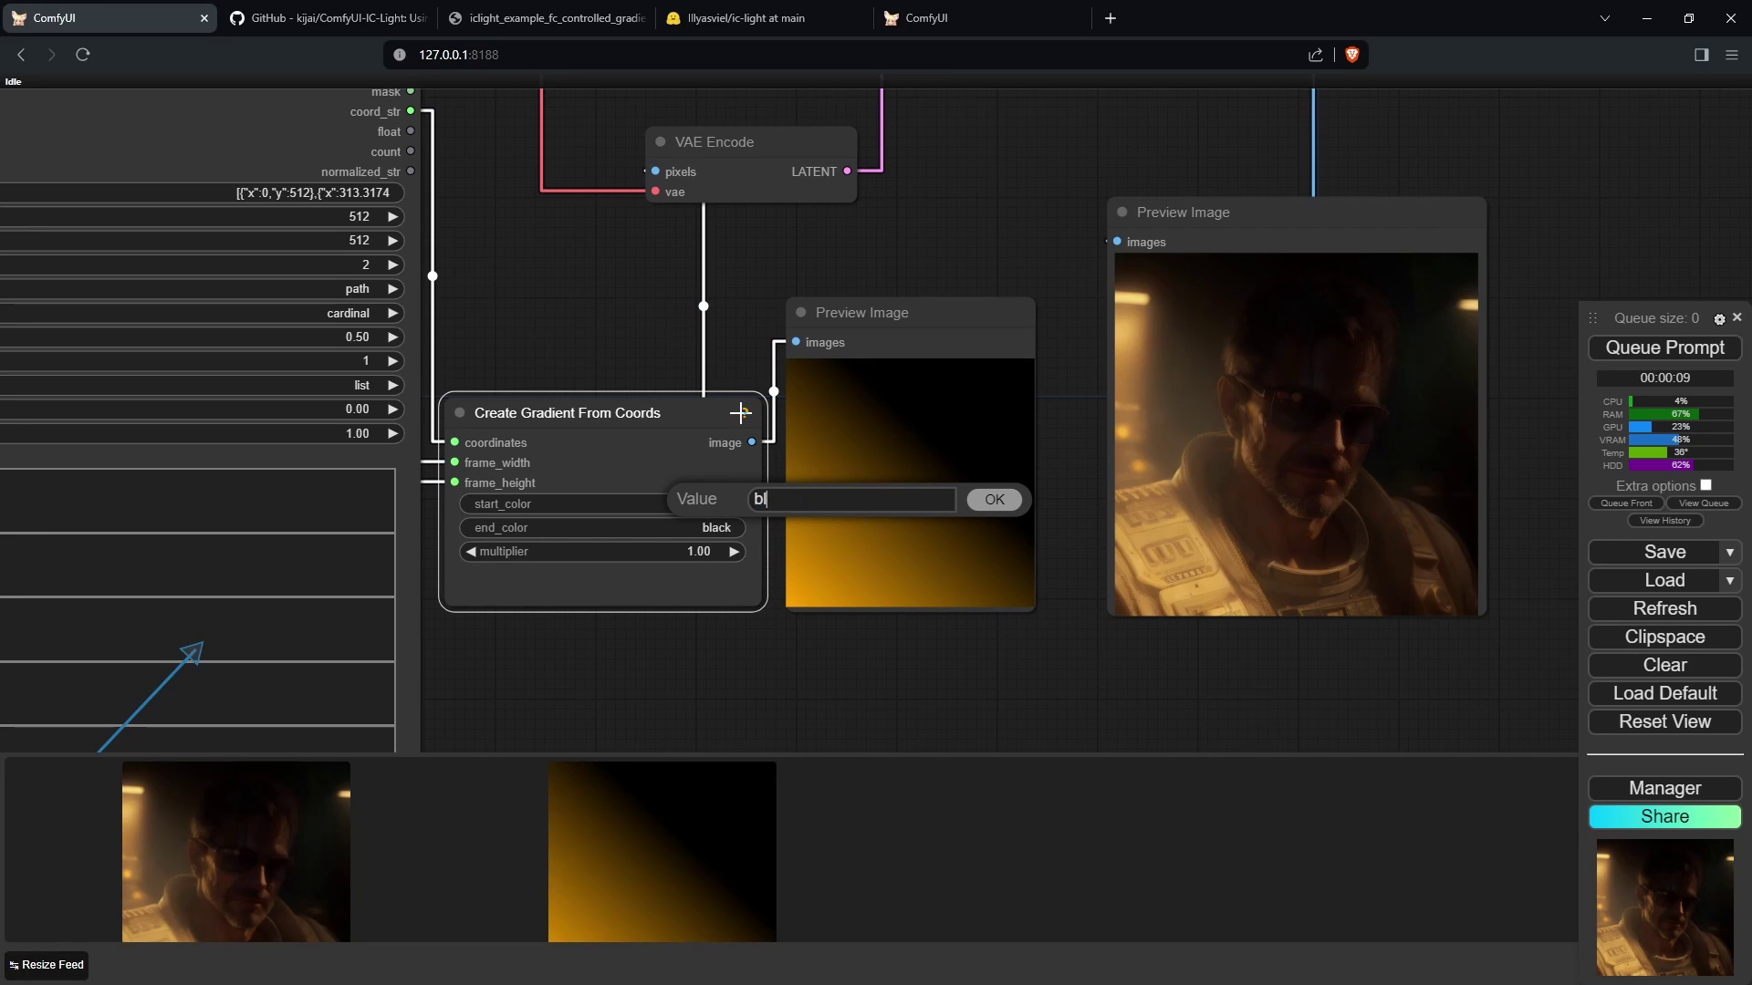
type("ue")
key("Return")
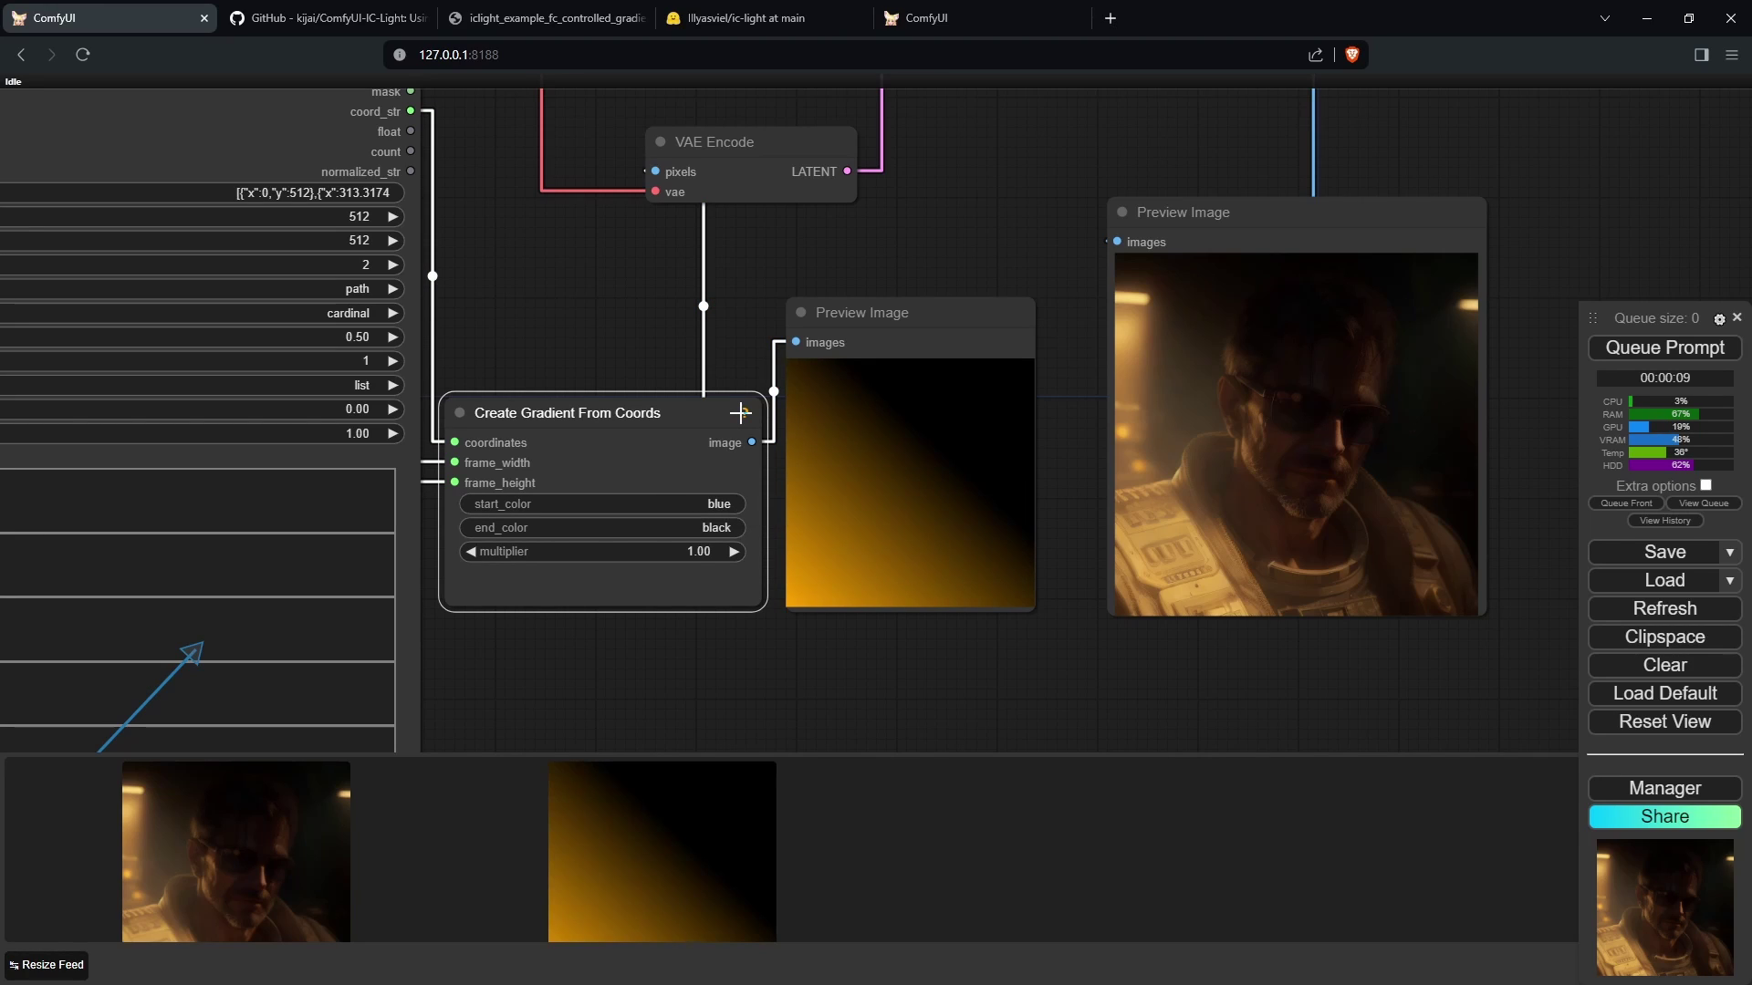
left_click(1638, 363)
scroll(1177, 704, "up", 1)
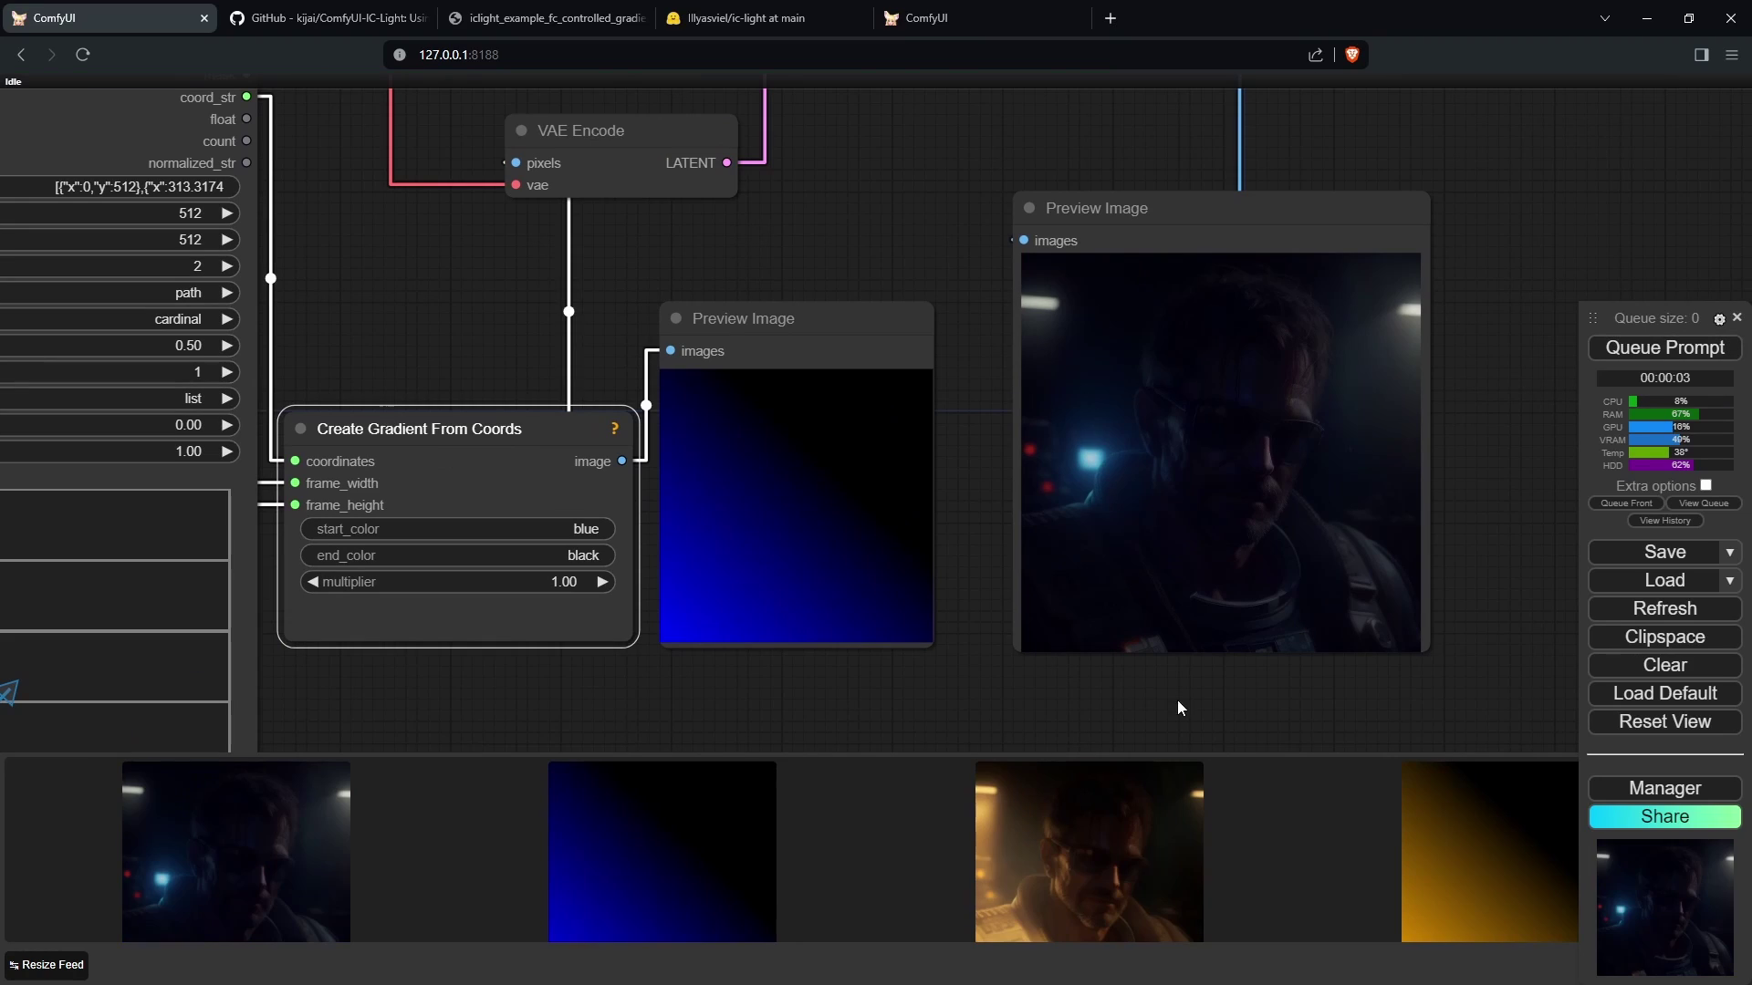
scroll(1147, 529, "up", 3)
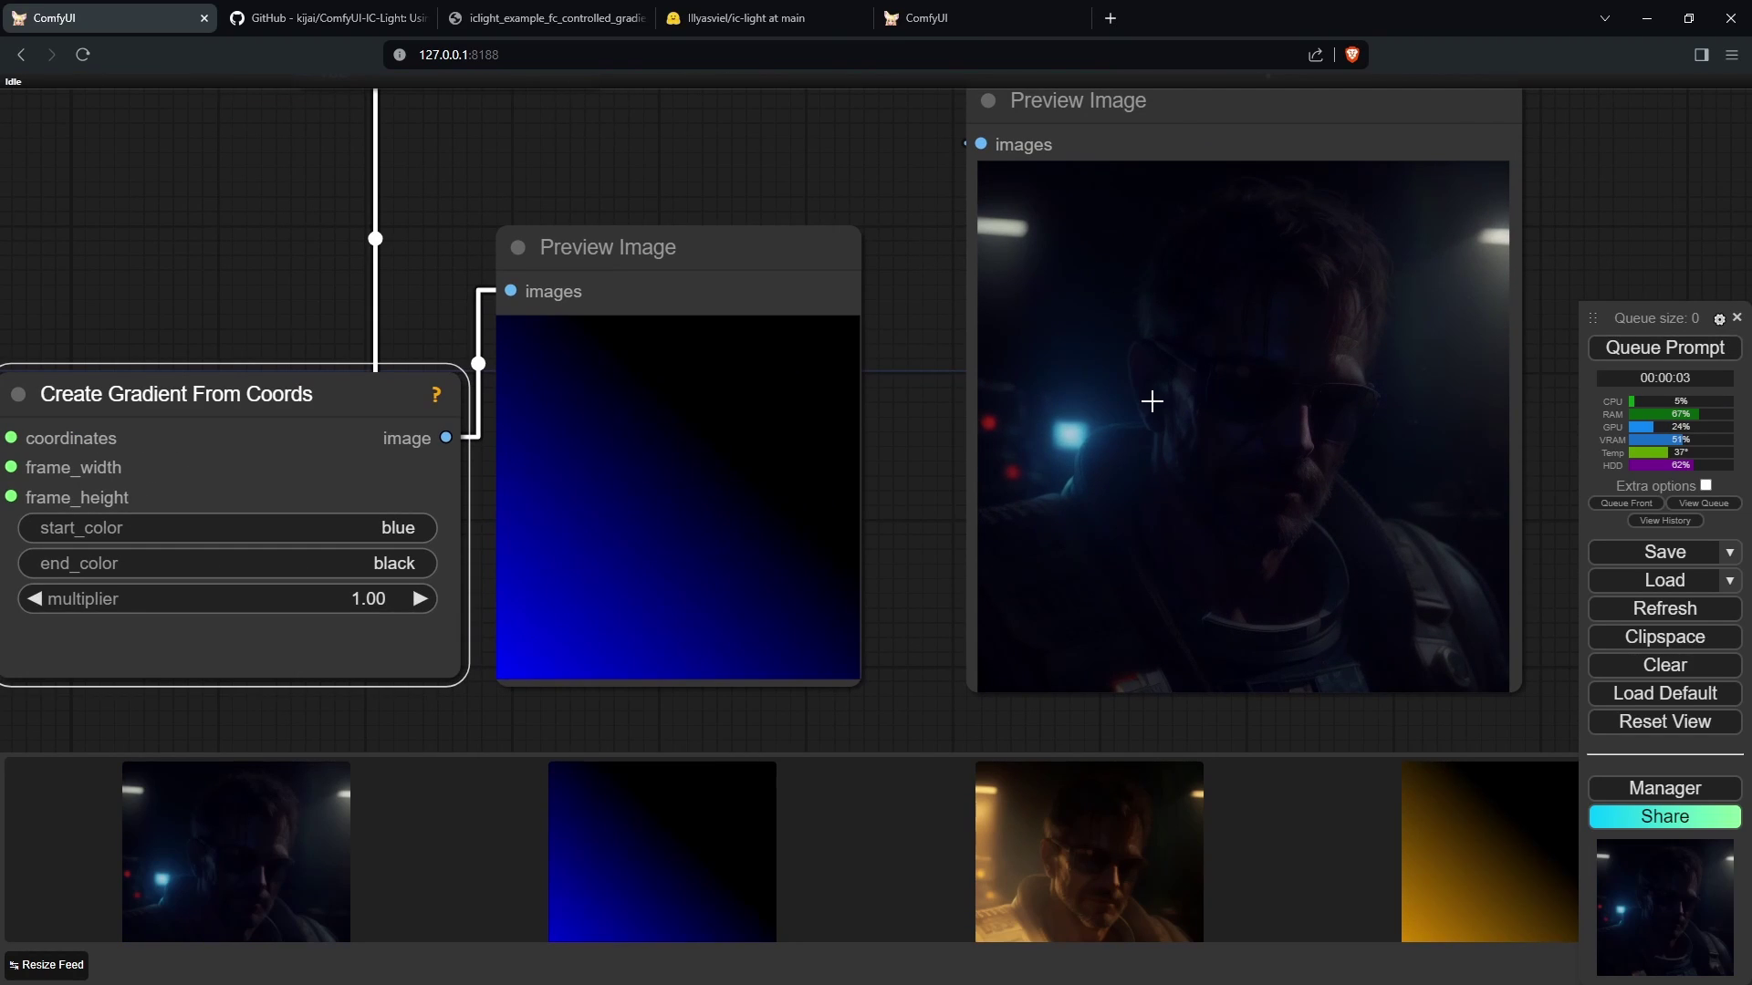
Change the gradient start colour to white and rerun for neutral lower-left lighting
left_click(405, 526)
type("white")
key("Return")
left_click(1625, 351)
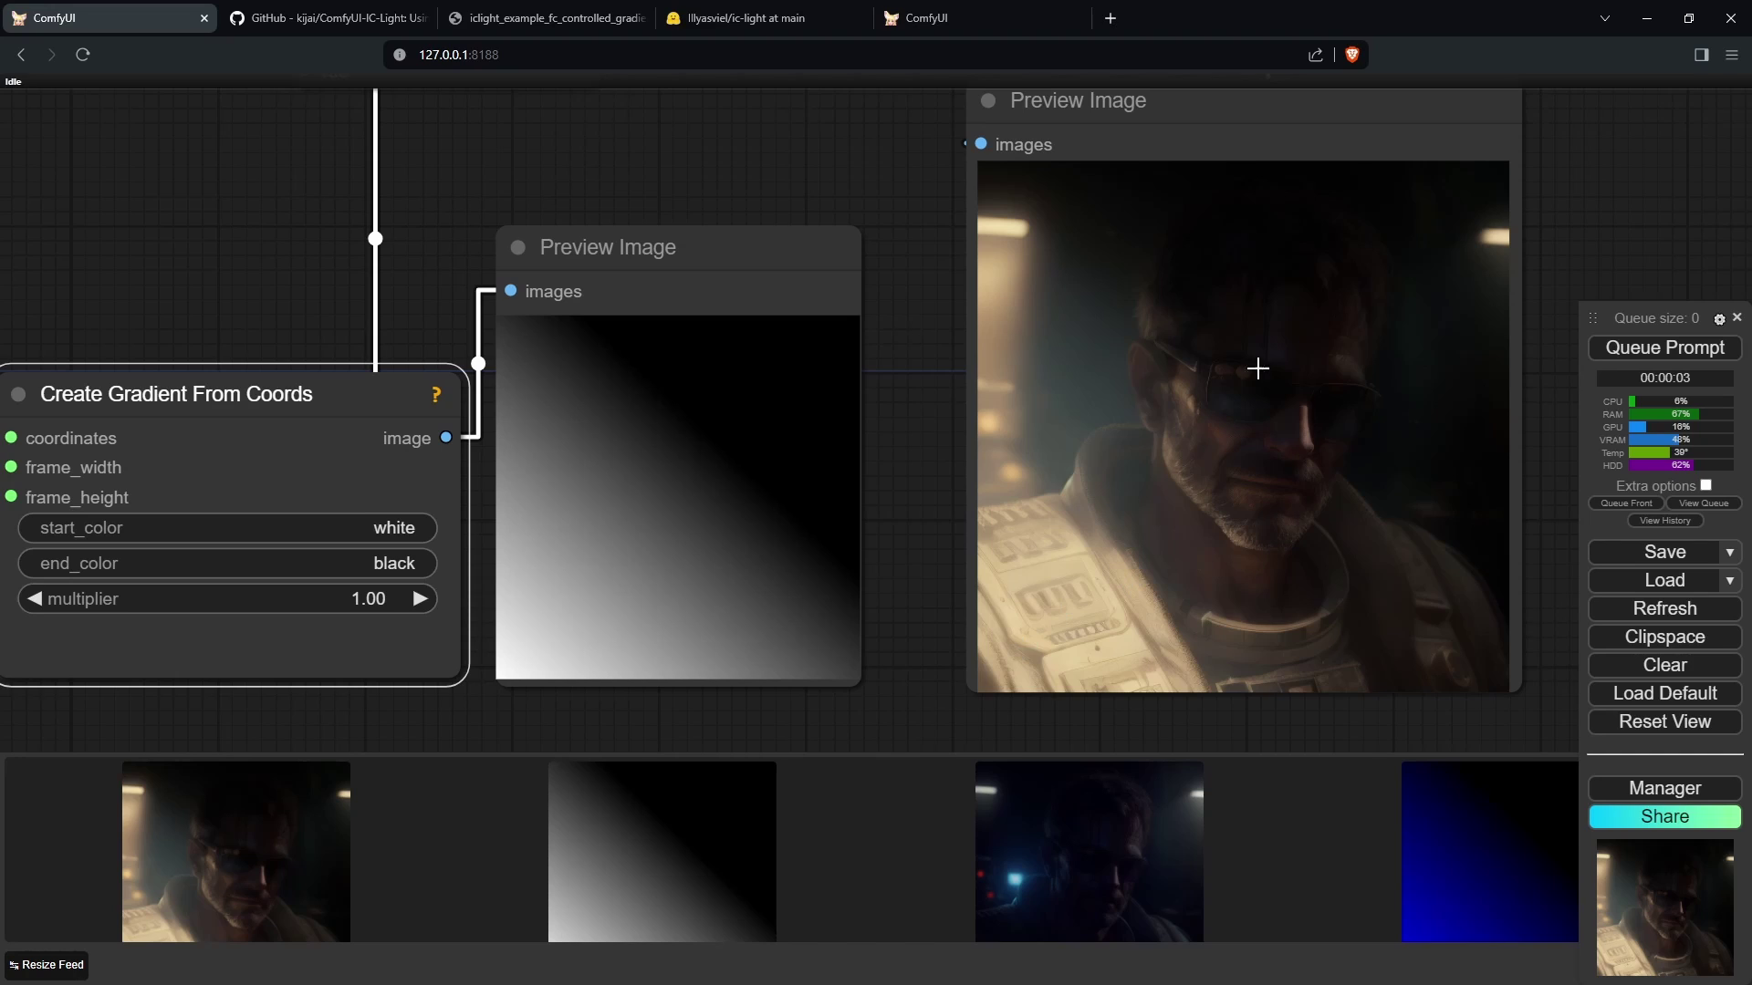
scroll(938, 474, "down", 2)
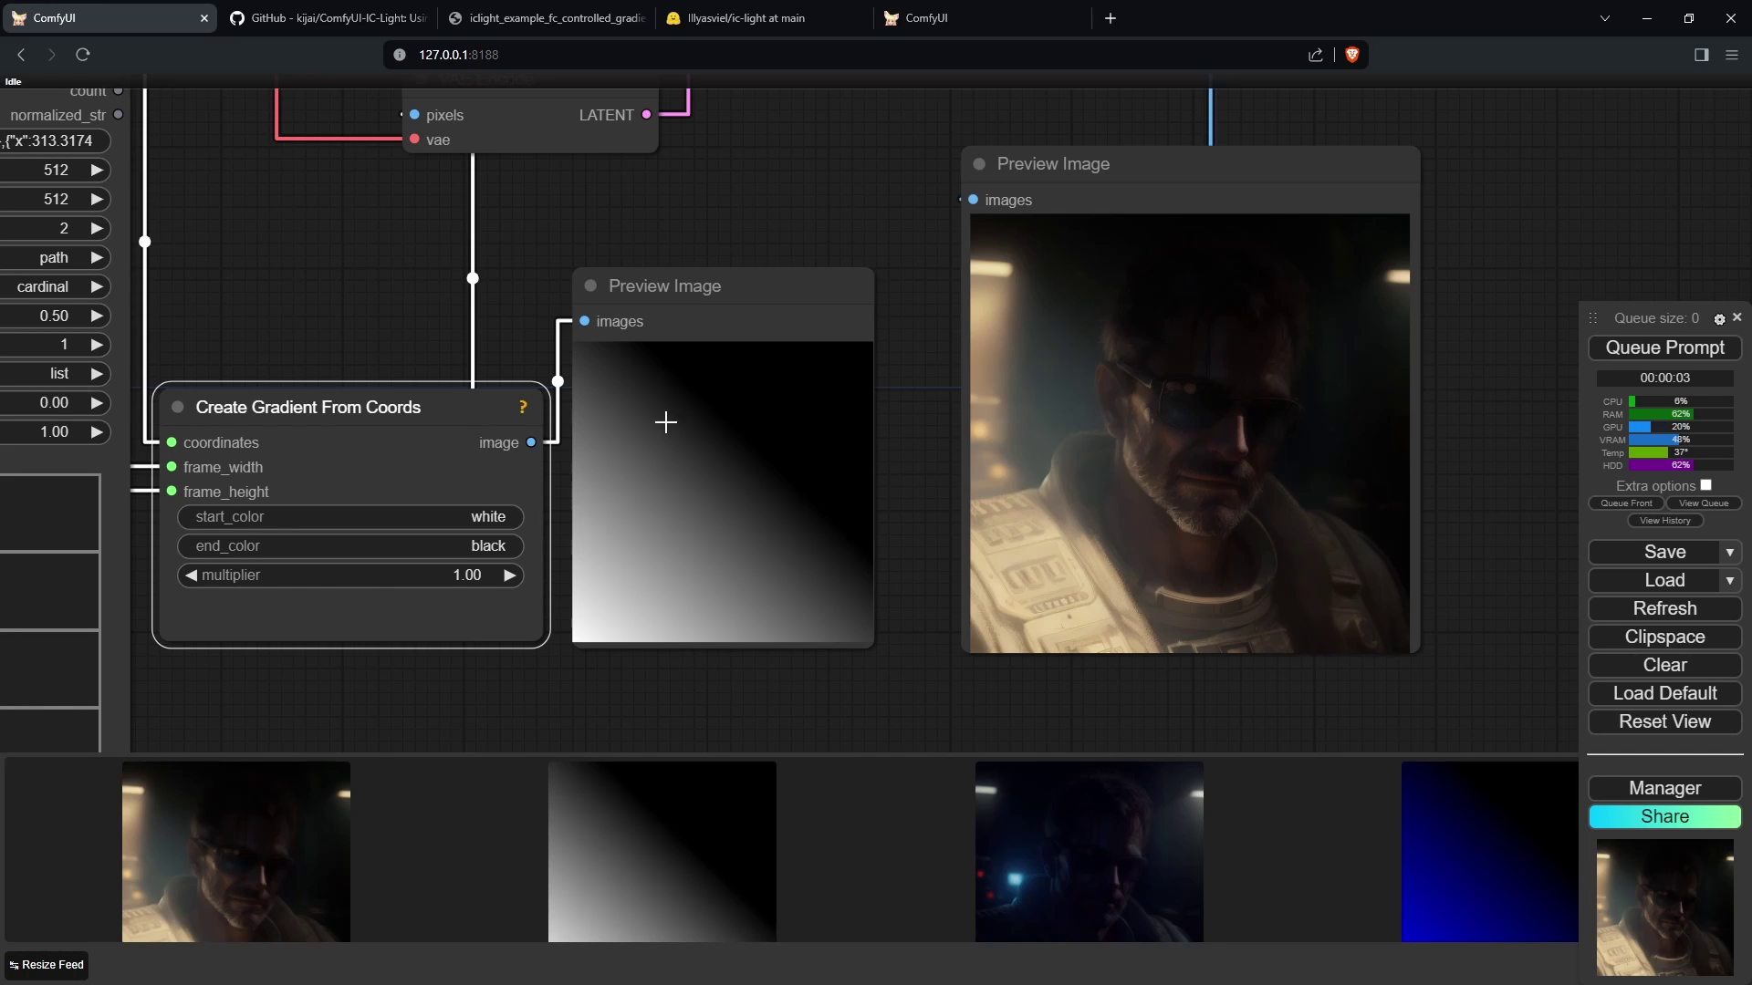
scroll(907, 405, "down", 2)
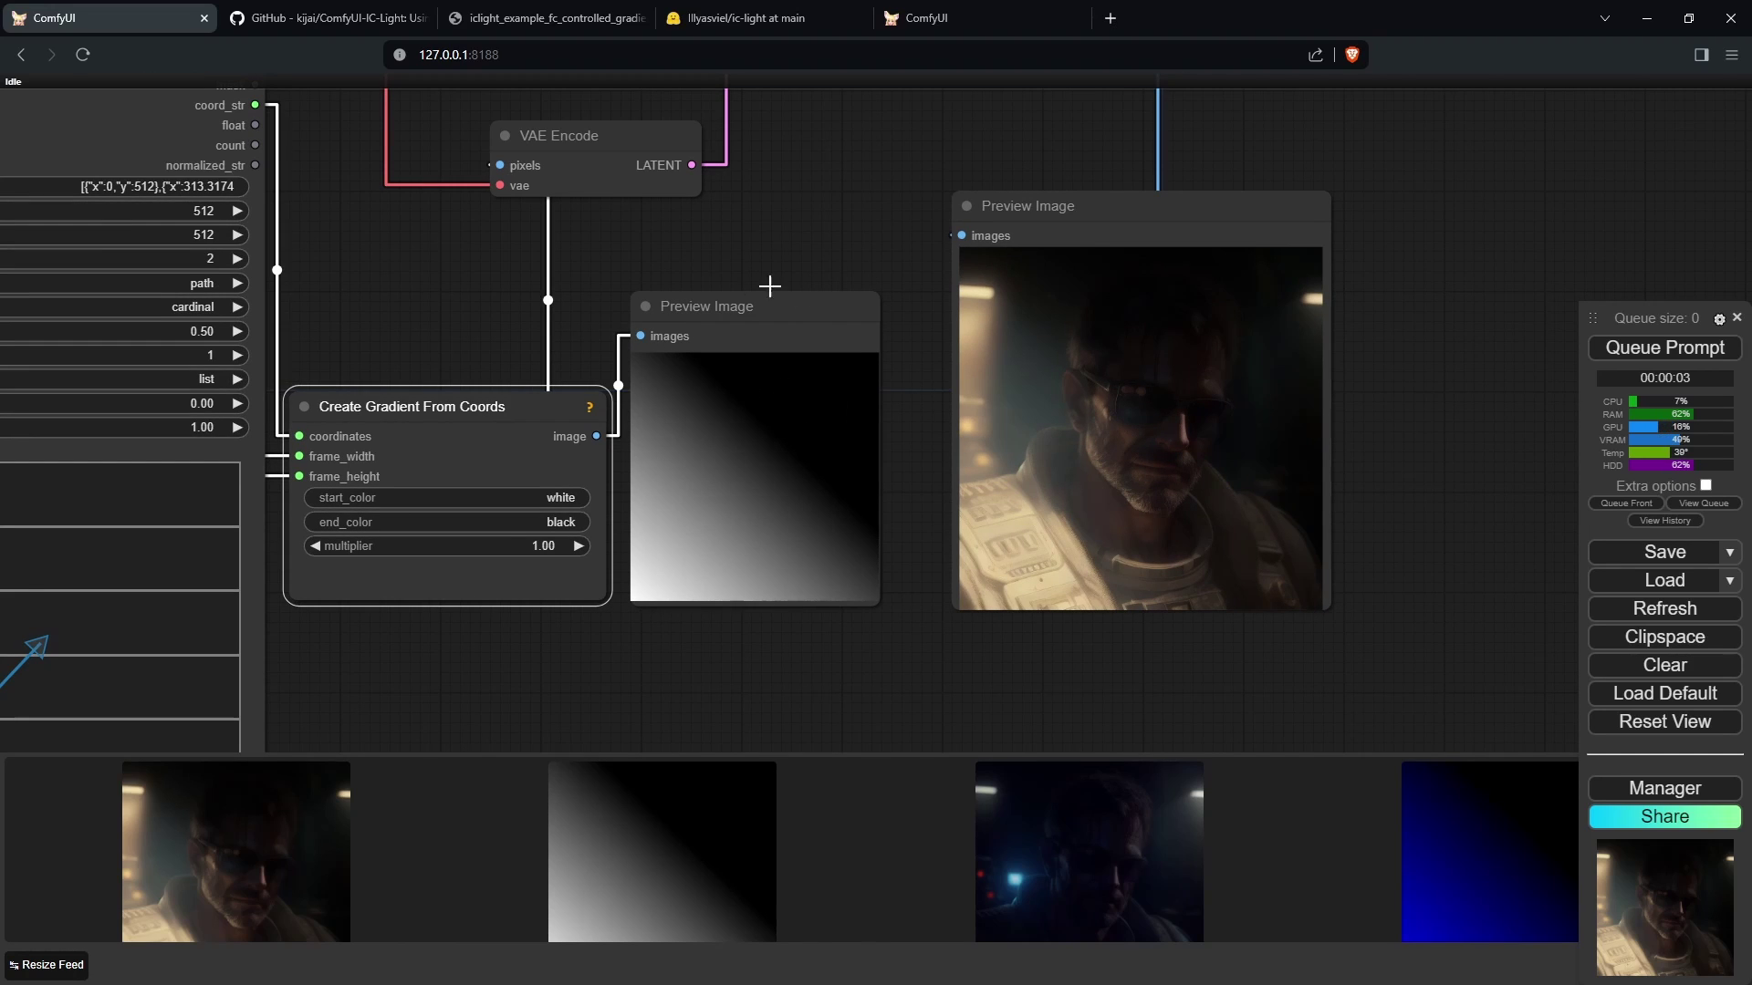
Stretch the Spline Editor light path to the top-right corner and run the workflow
left_click_drag(473, 326, 1051, 189)
left_click_drag(917, 554, 853, 453)
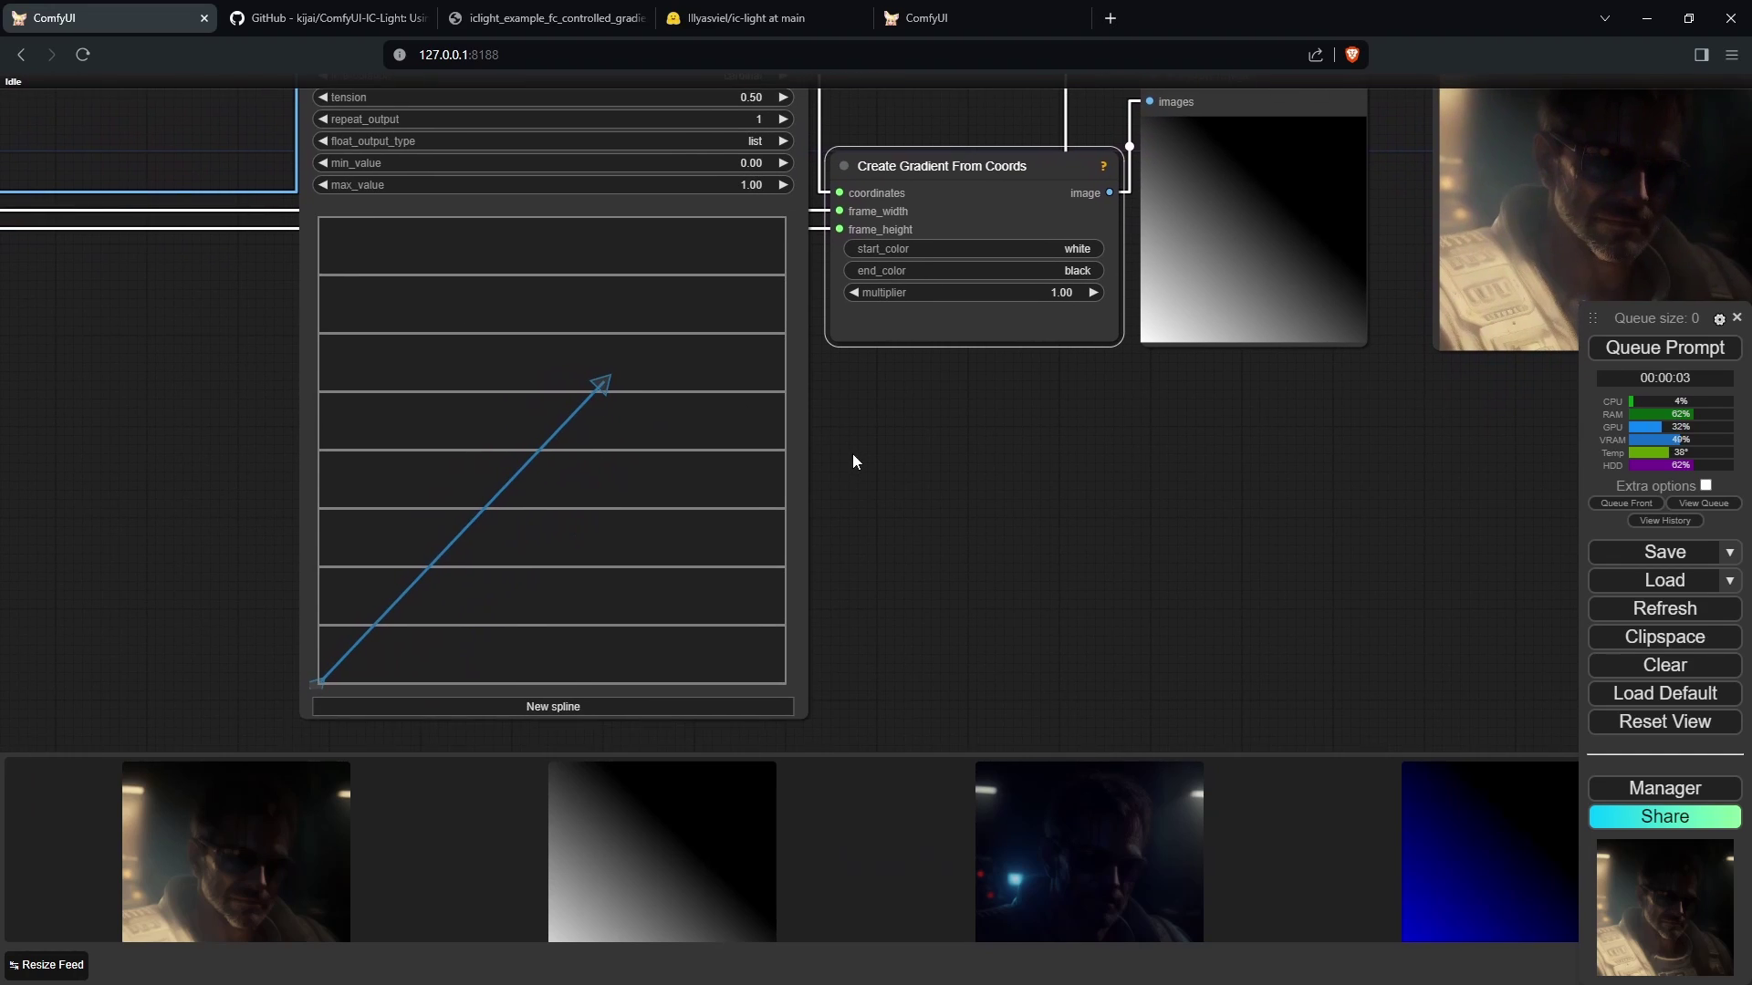
left_click_drag(611, 391, 775, 227)
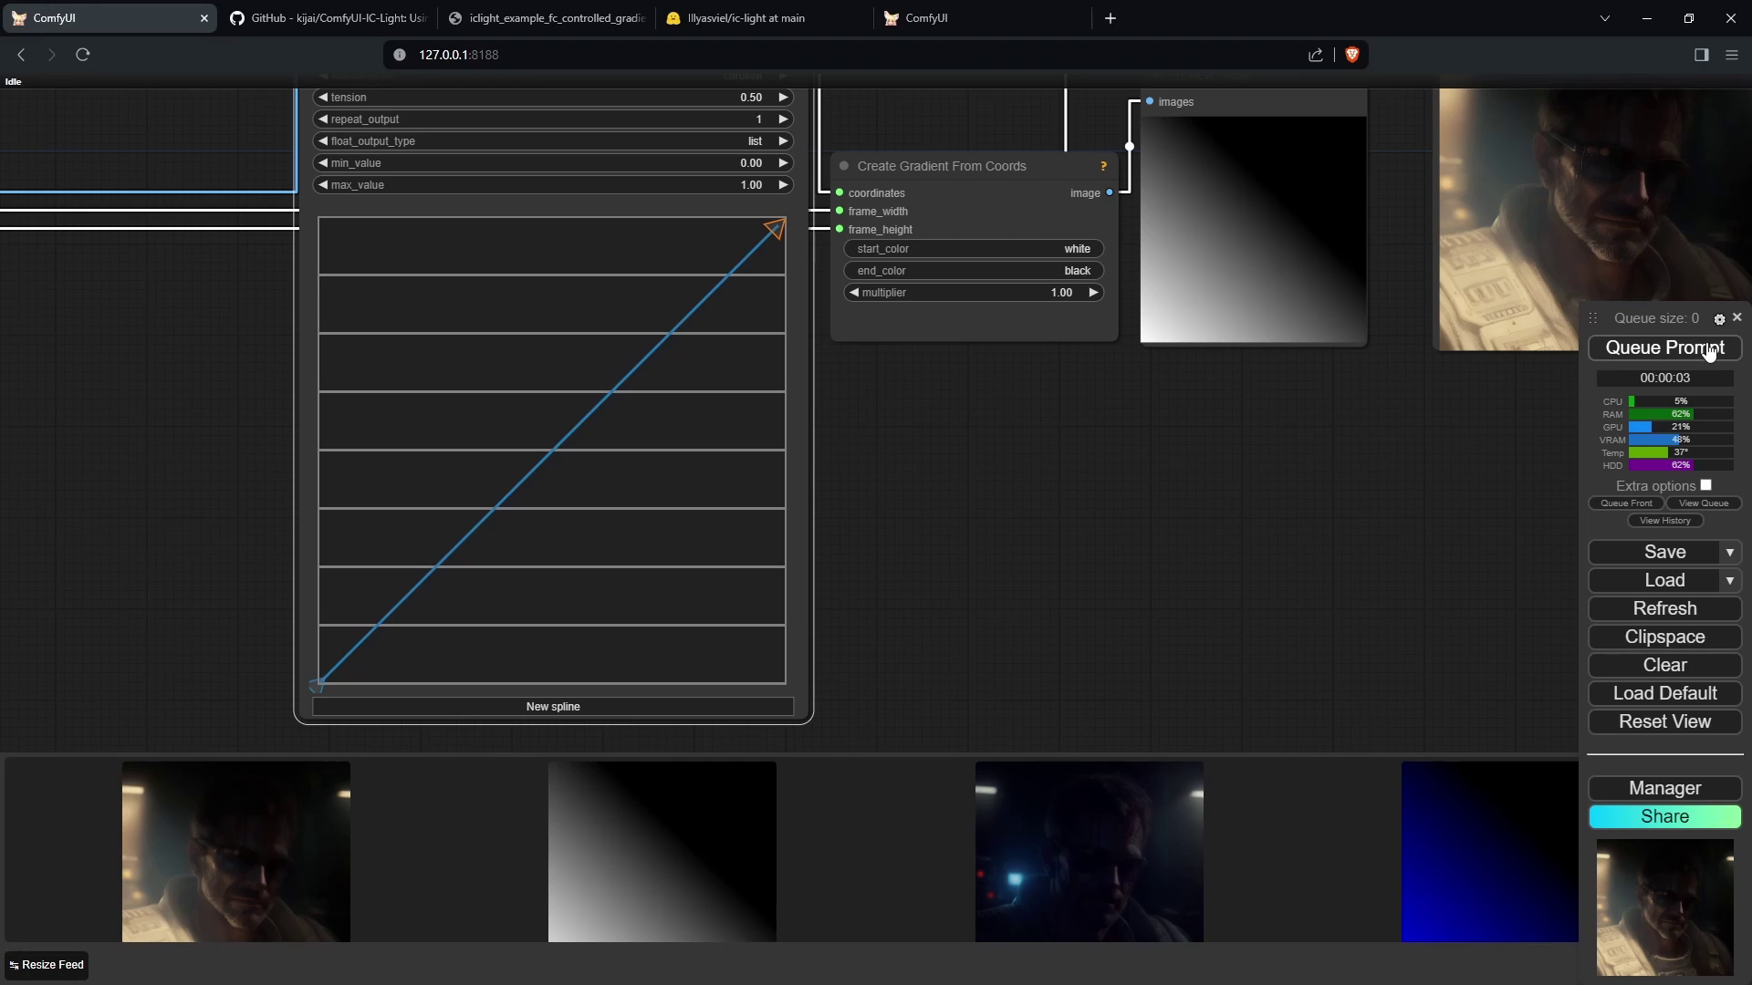
left_click(1709, 352)
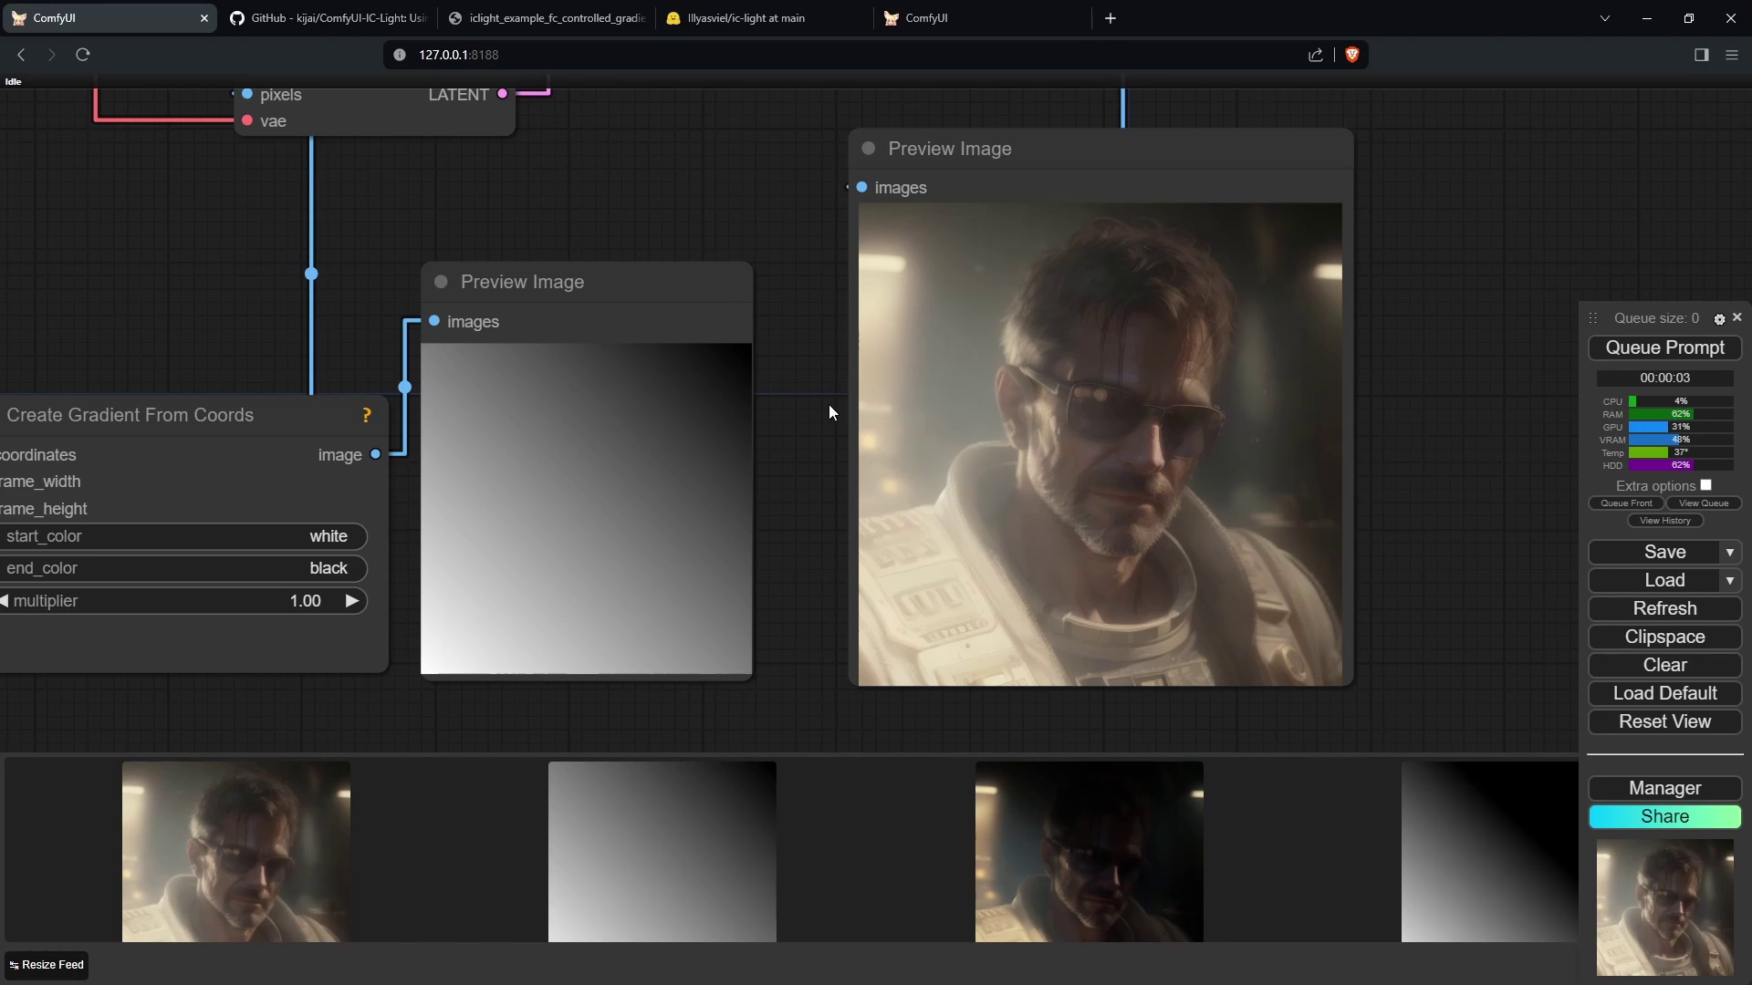
Reverse the light path, moving its end to the upper left and start to the lower right
scroll(829, 404, "down", 4)
left_click_drag(775, 484, 1135, 331)
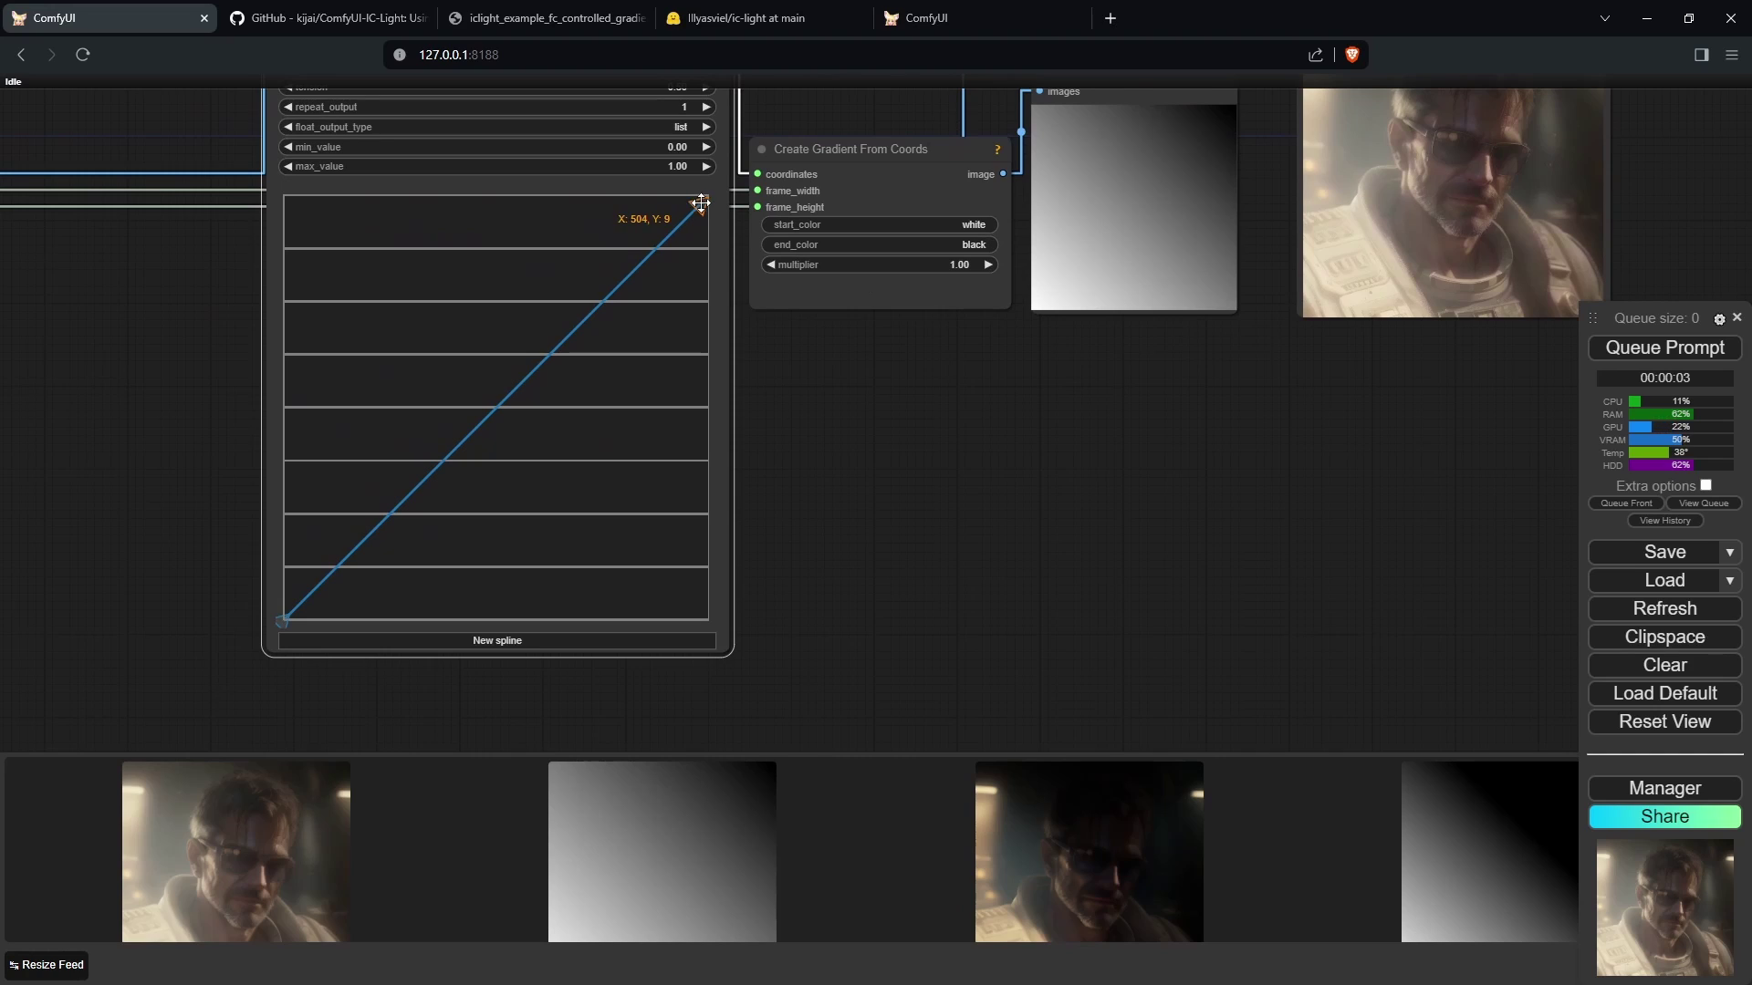
left_click_drag(701, 202, 323, 244)
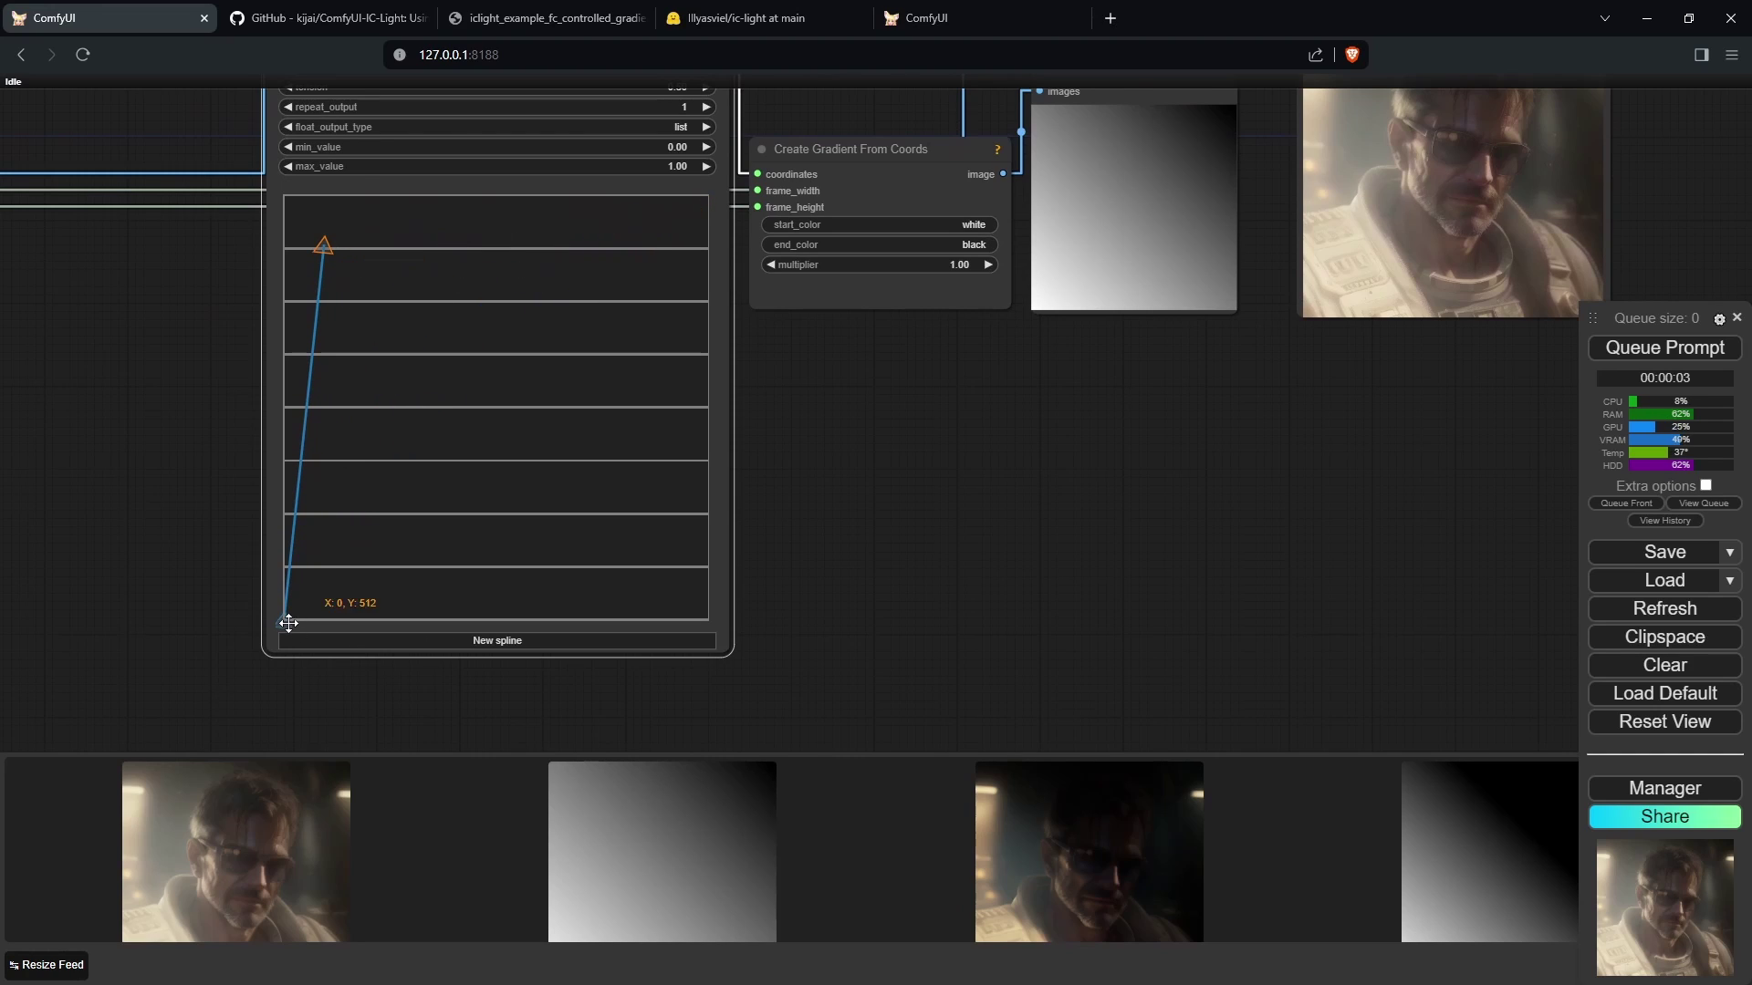
left_click_drag(288, 622, 673, 571)
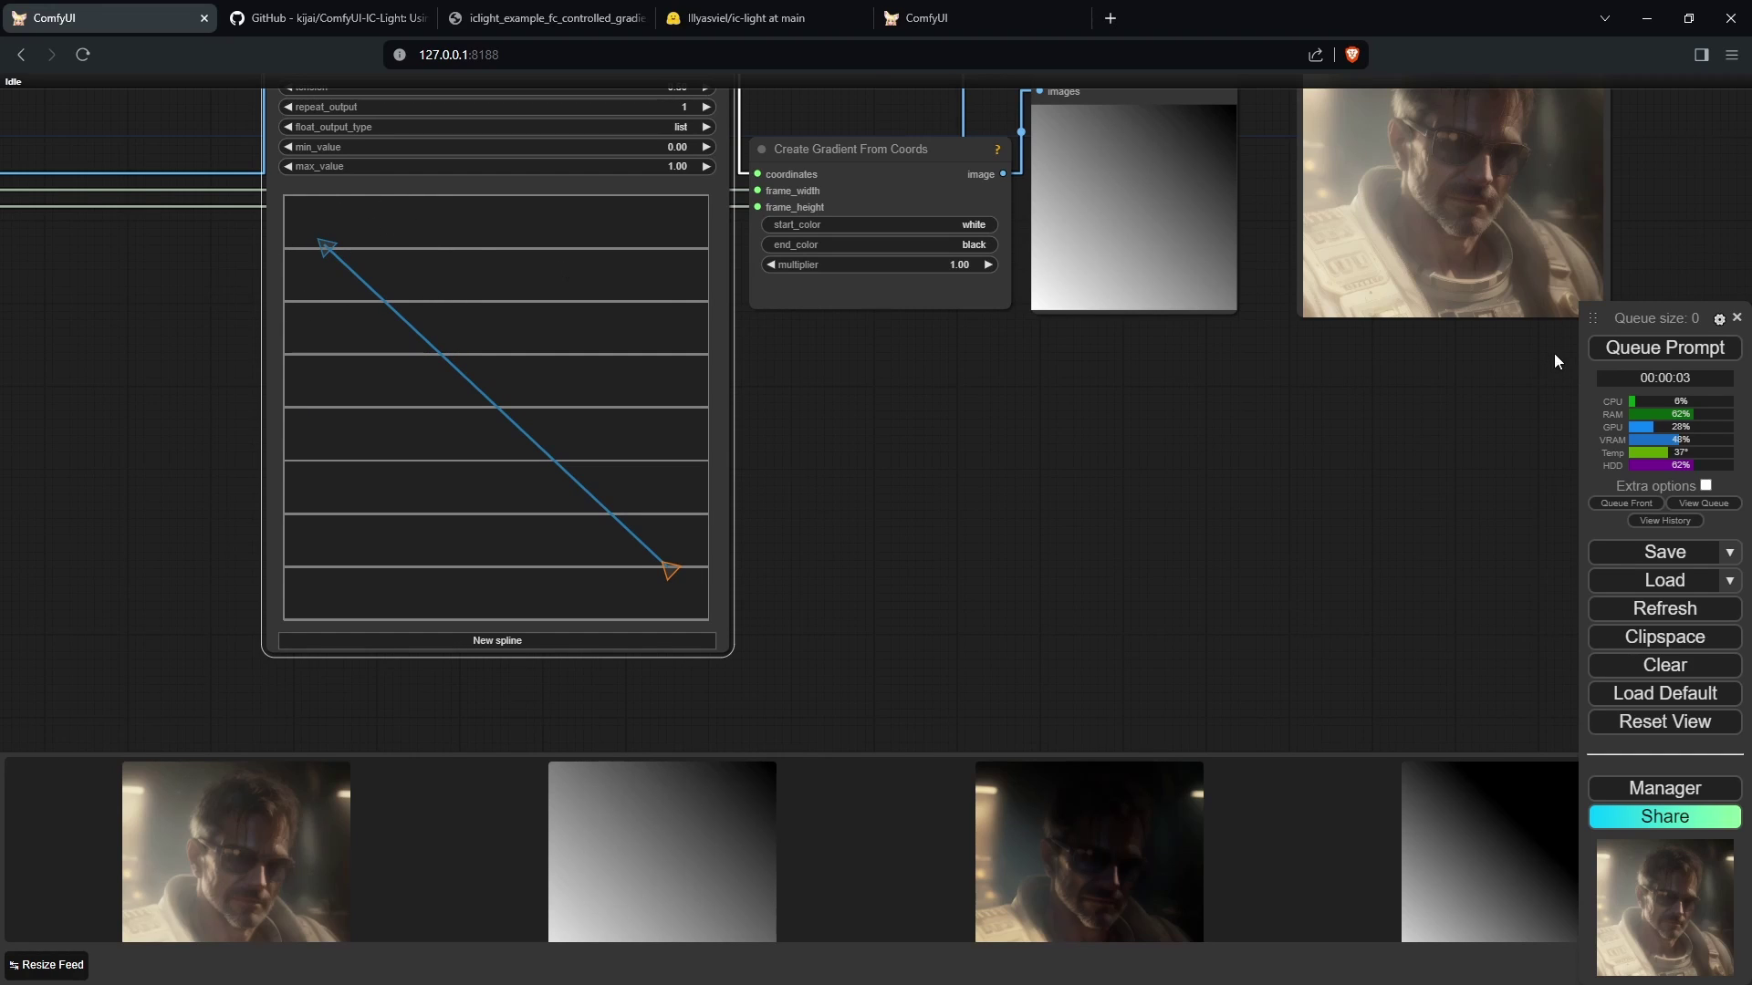
Render the portrait with the reversed path, giving deep red light from the lower right
left_click(1612, 354)
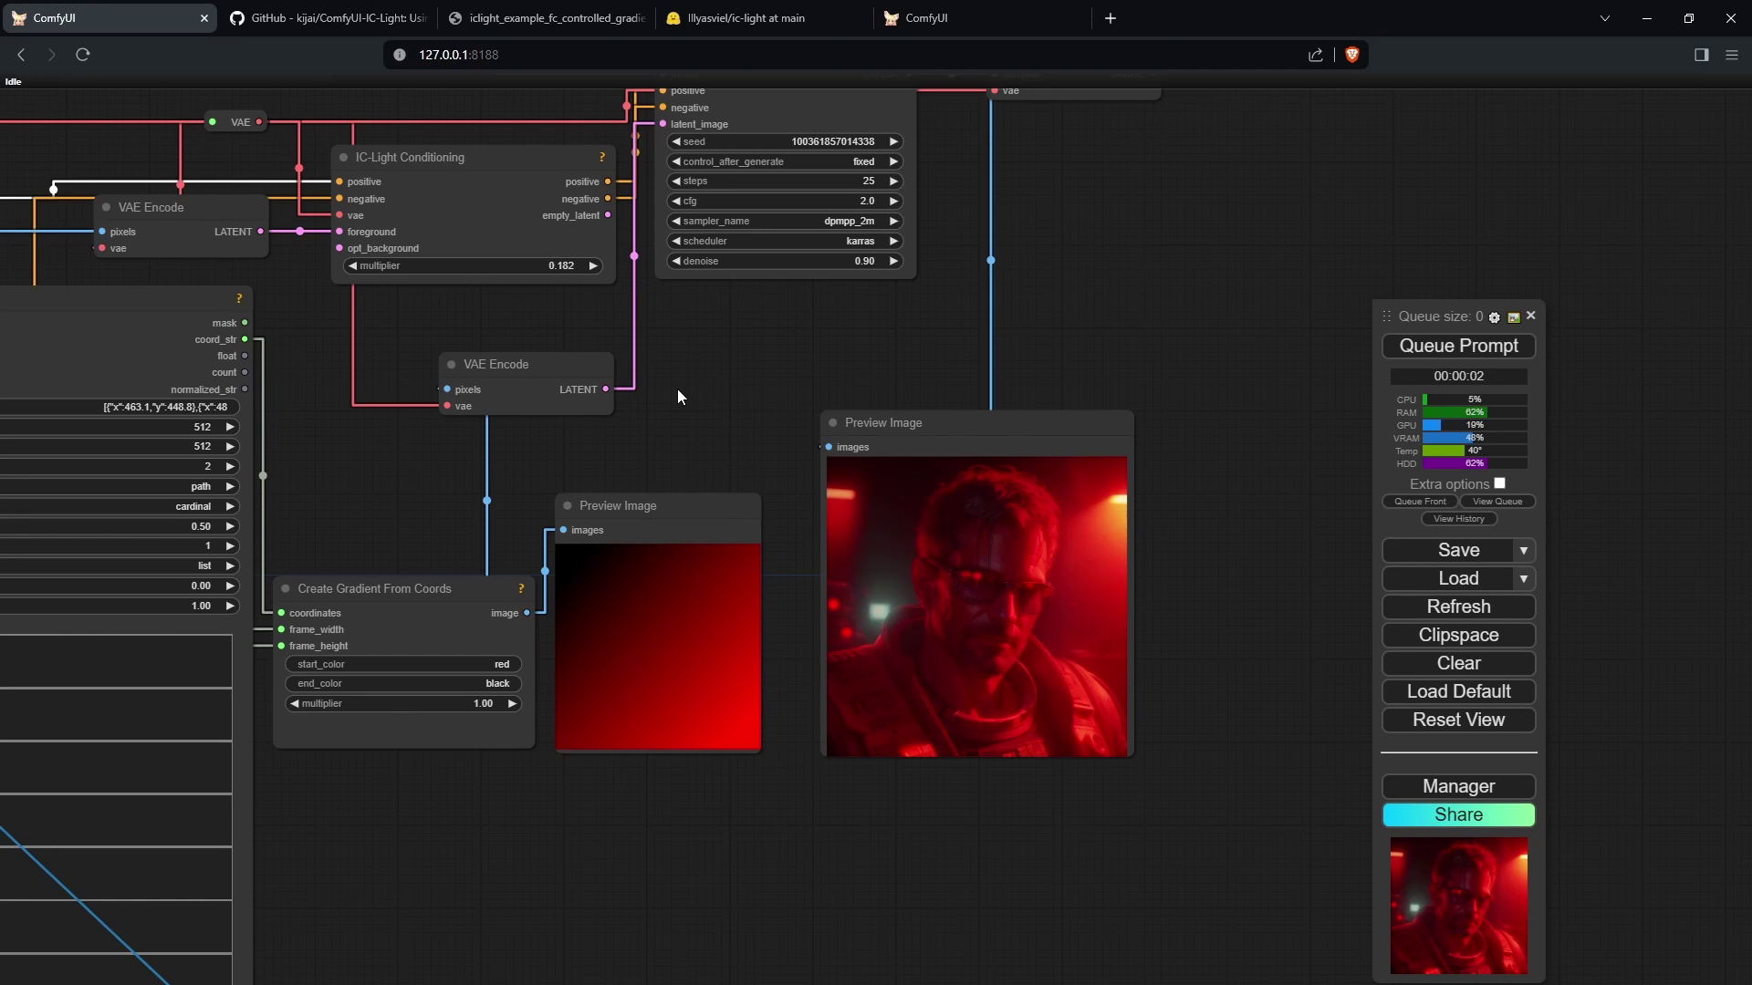
scroll(677, 390, "down", 2)
left_click_drag(666, 338, 1269, 497)
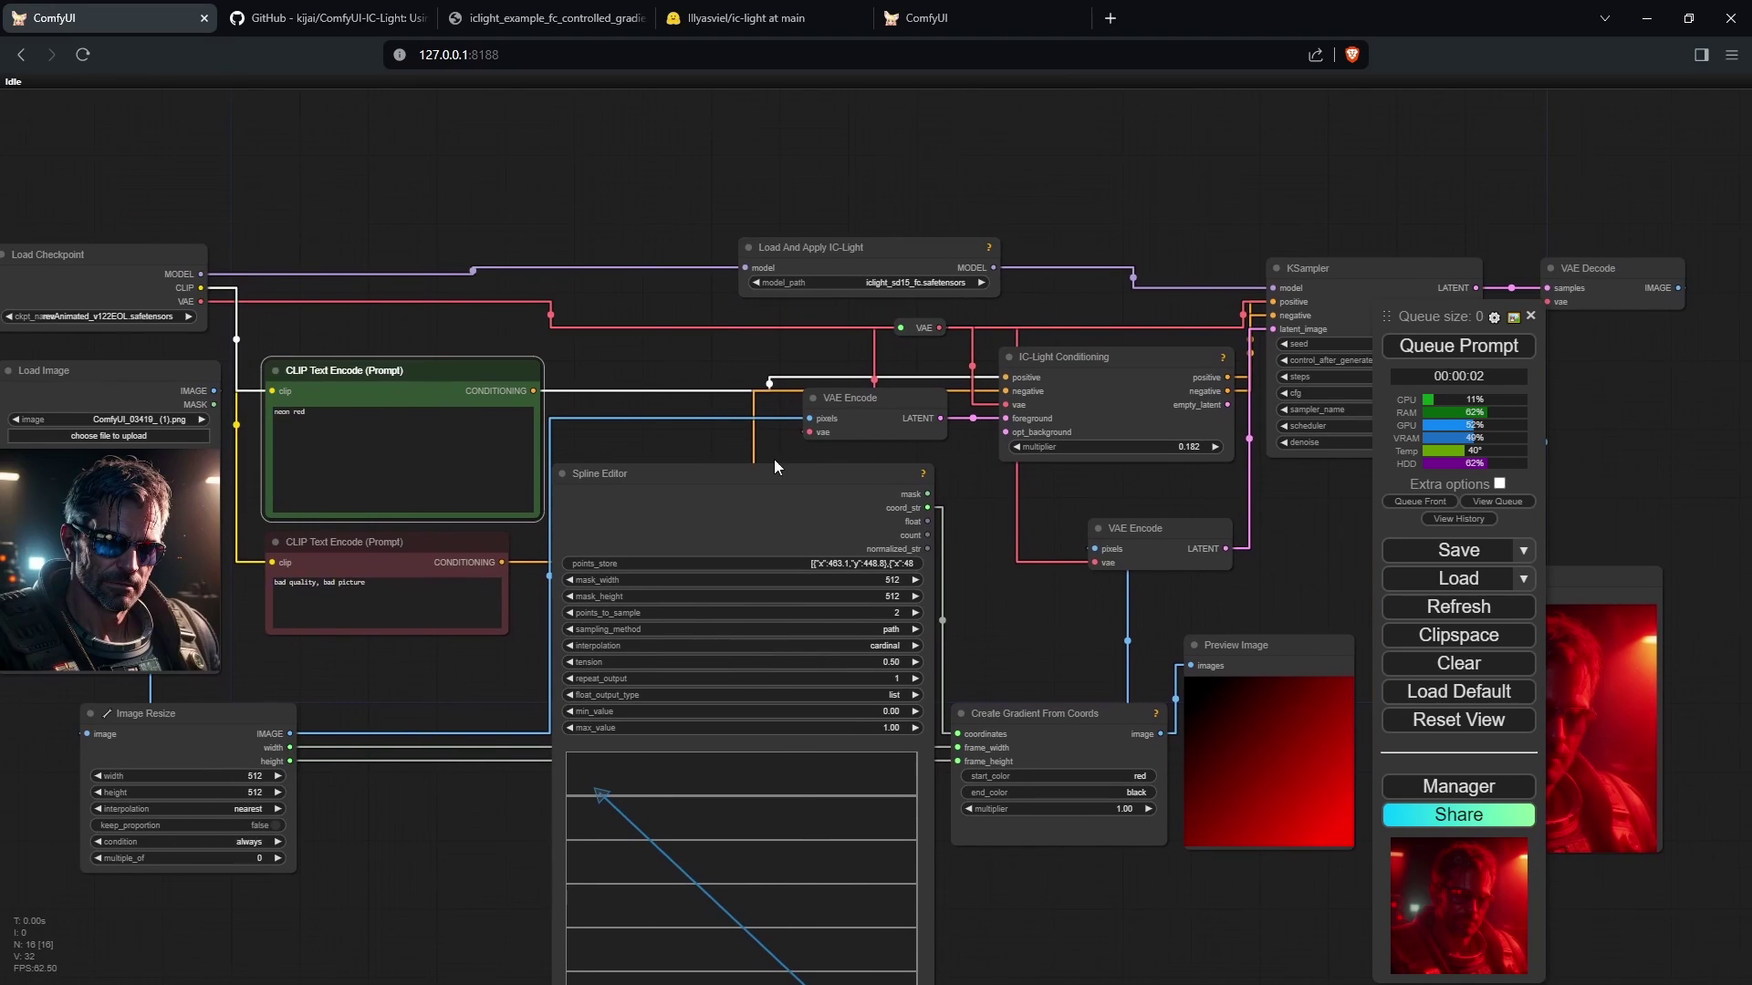
Replace the neon red positive prompt with "fire"
left_click_drag(774, 458, 804, 411)
scroll(1085, 573, "up", 4)
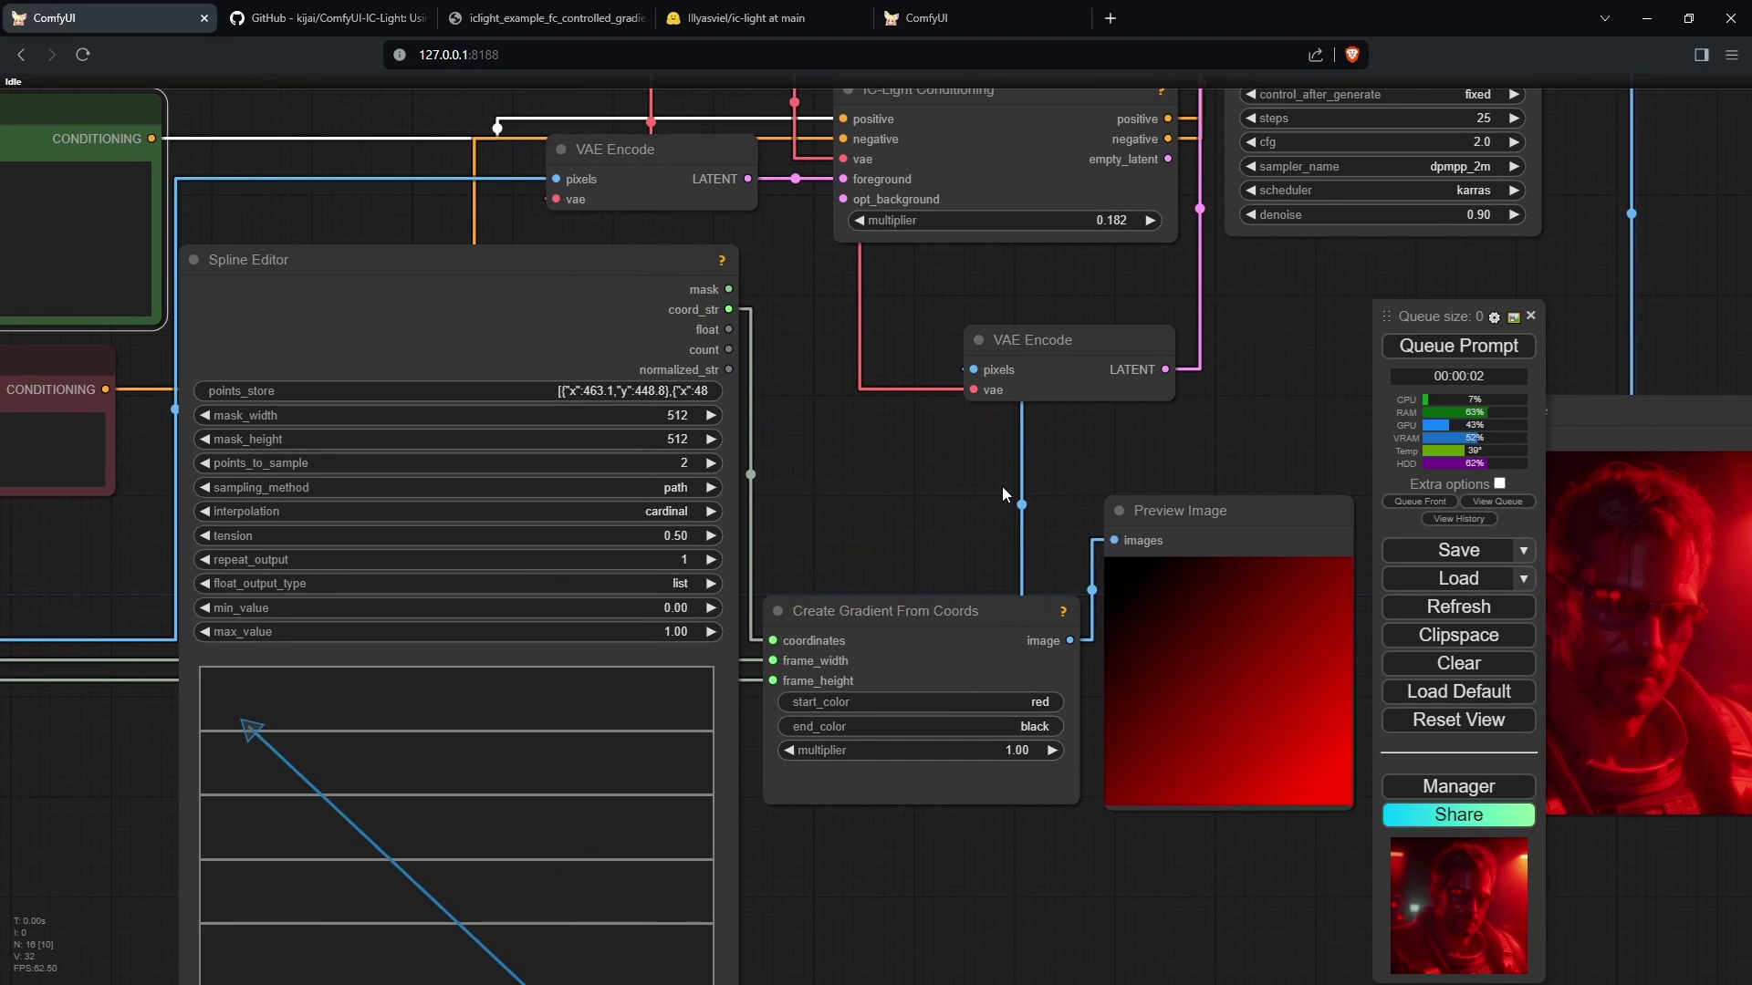
scroll(996, 485, "down", 2)
left_click_drag(994, 485, 1378, 612)
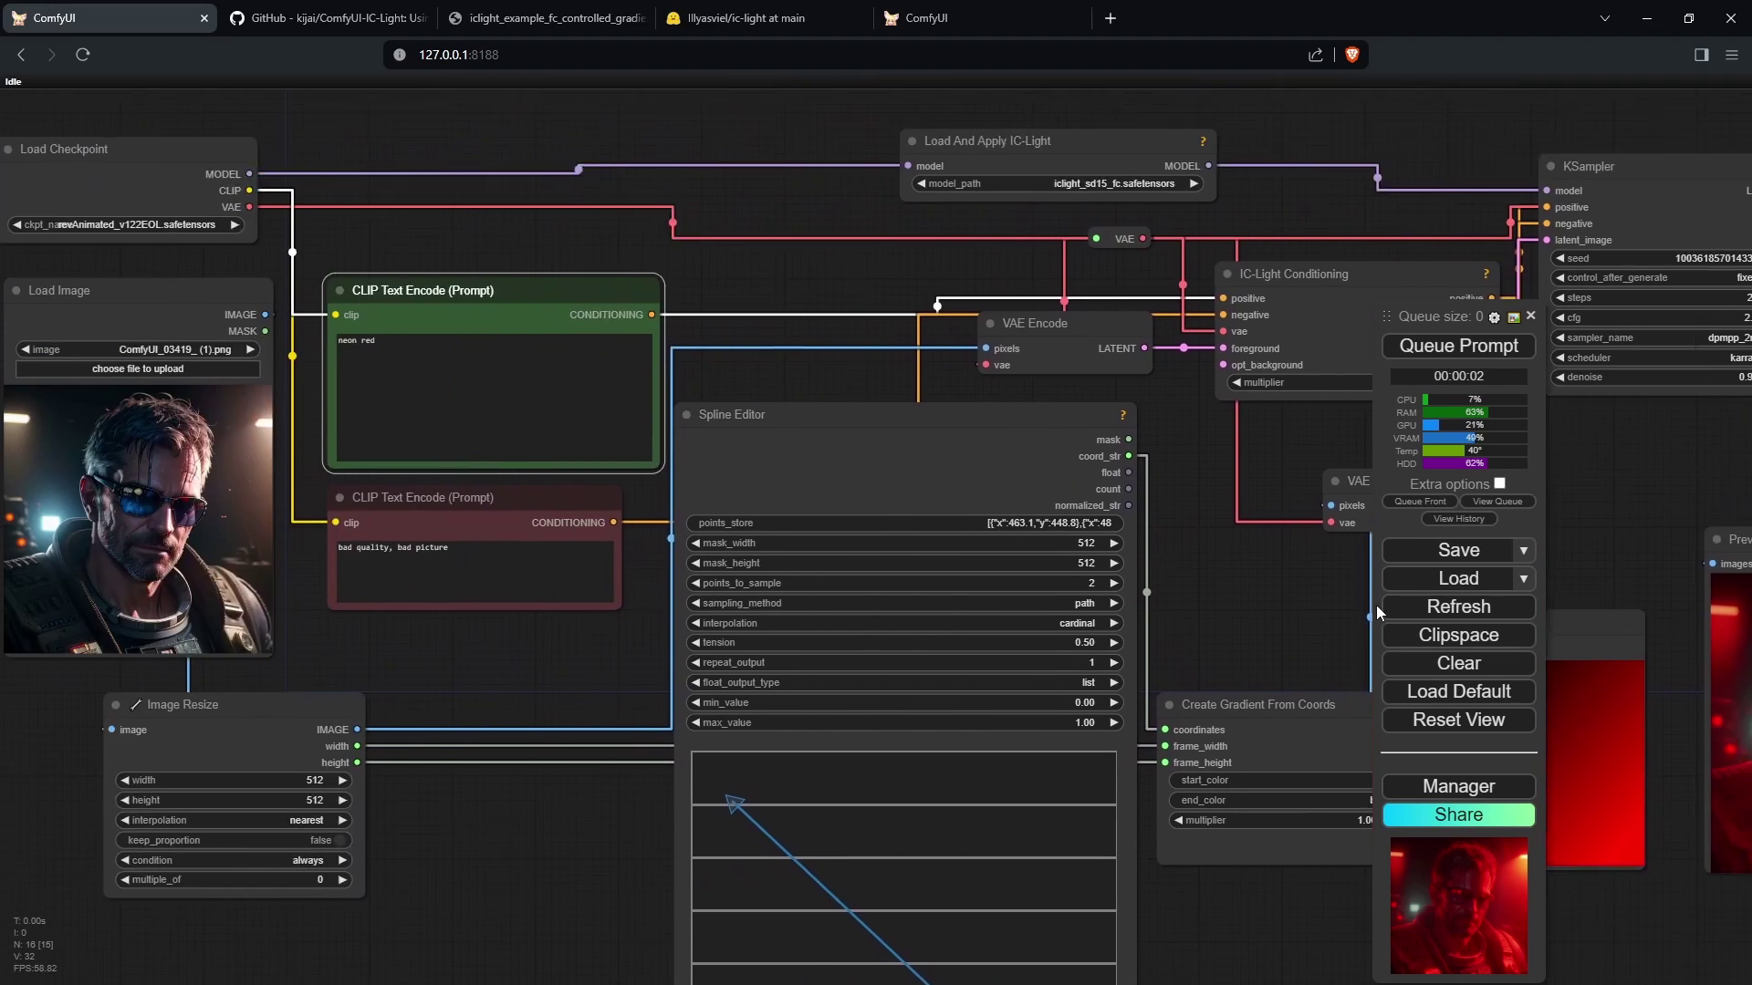
left_click_drag(474, 348, 356, 348)
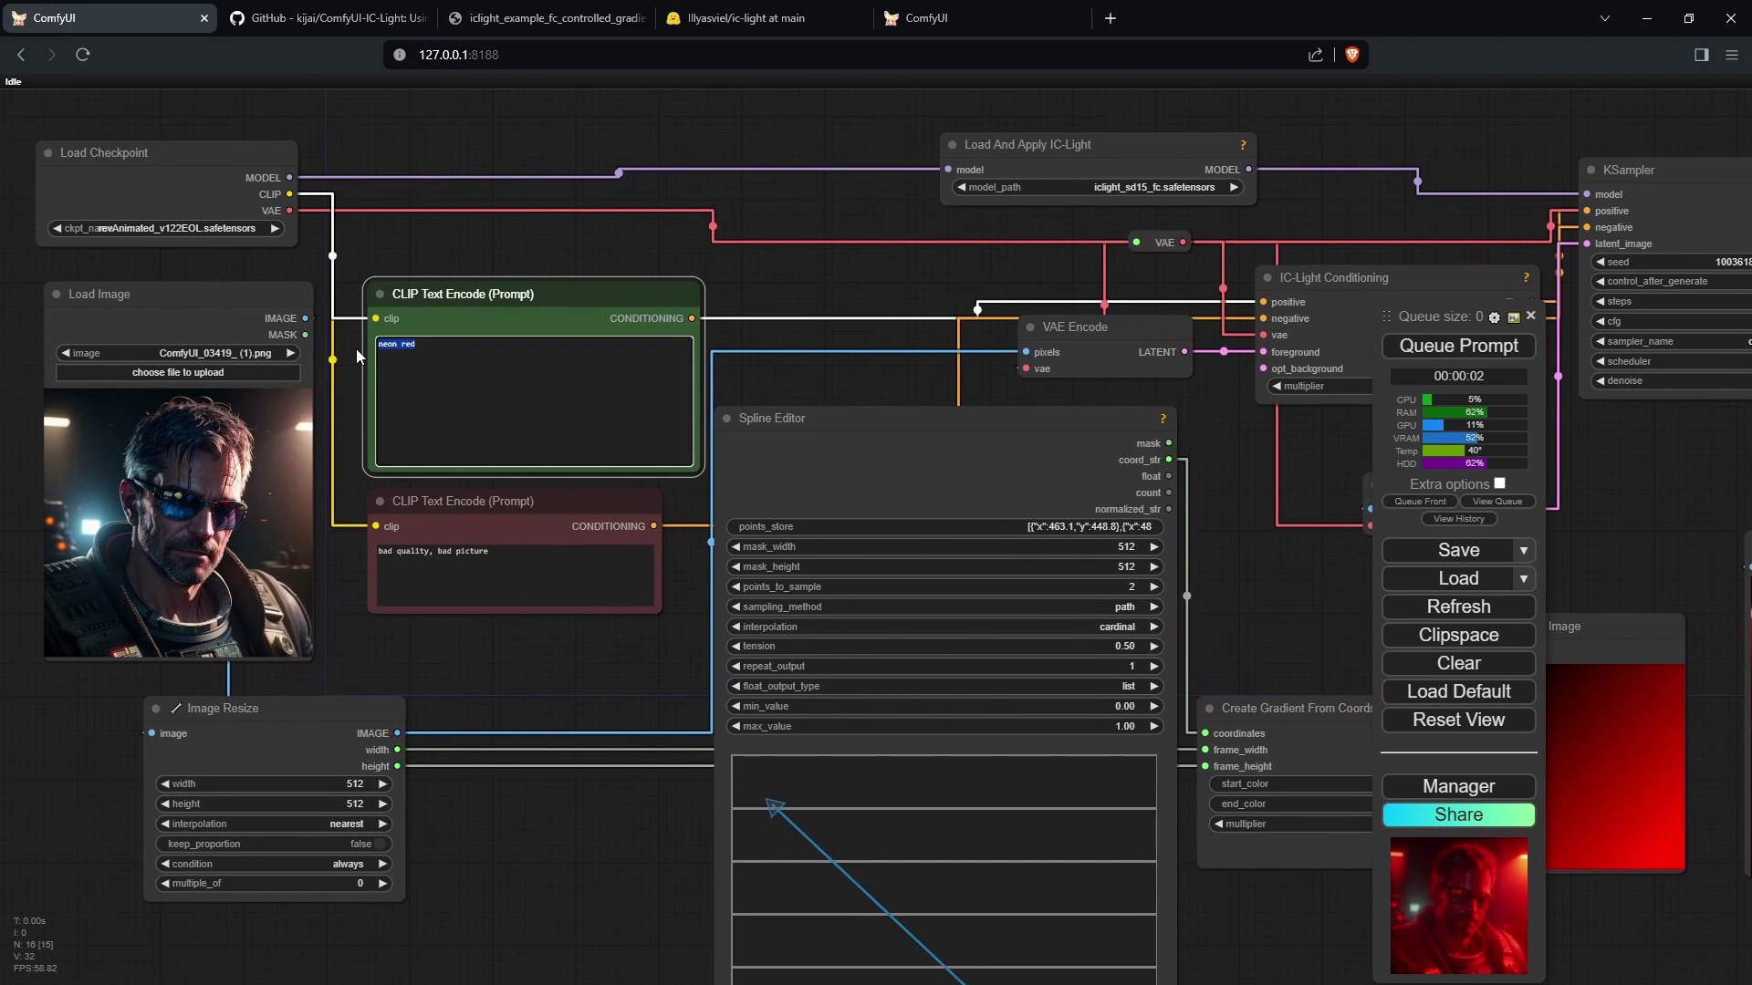
type("fire")
Rerun the workflow and inspect the fiery orange-lit portrait in the Preview Image
left_click_drag(1206, 480, 786, 451)
left_click(1429, 356)
left_click_drag(1280, 408, 728, 390)
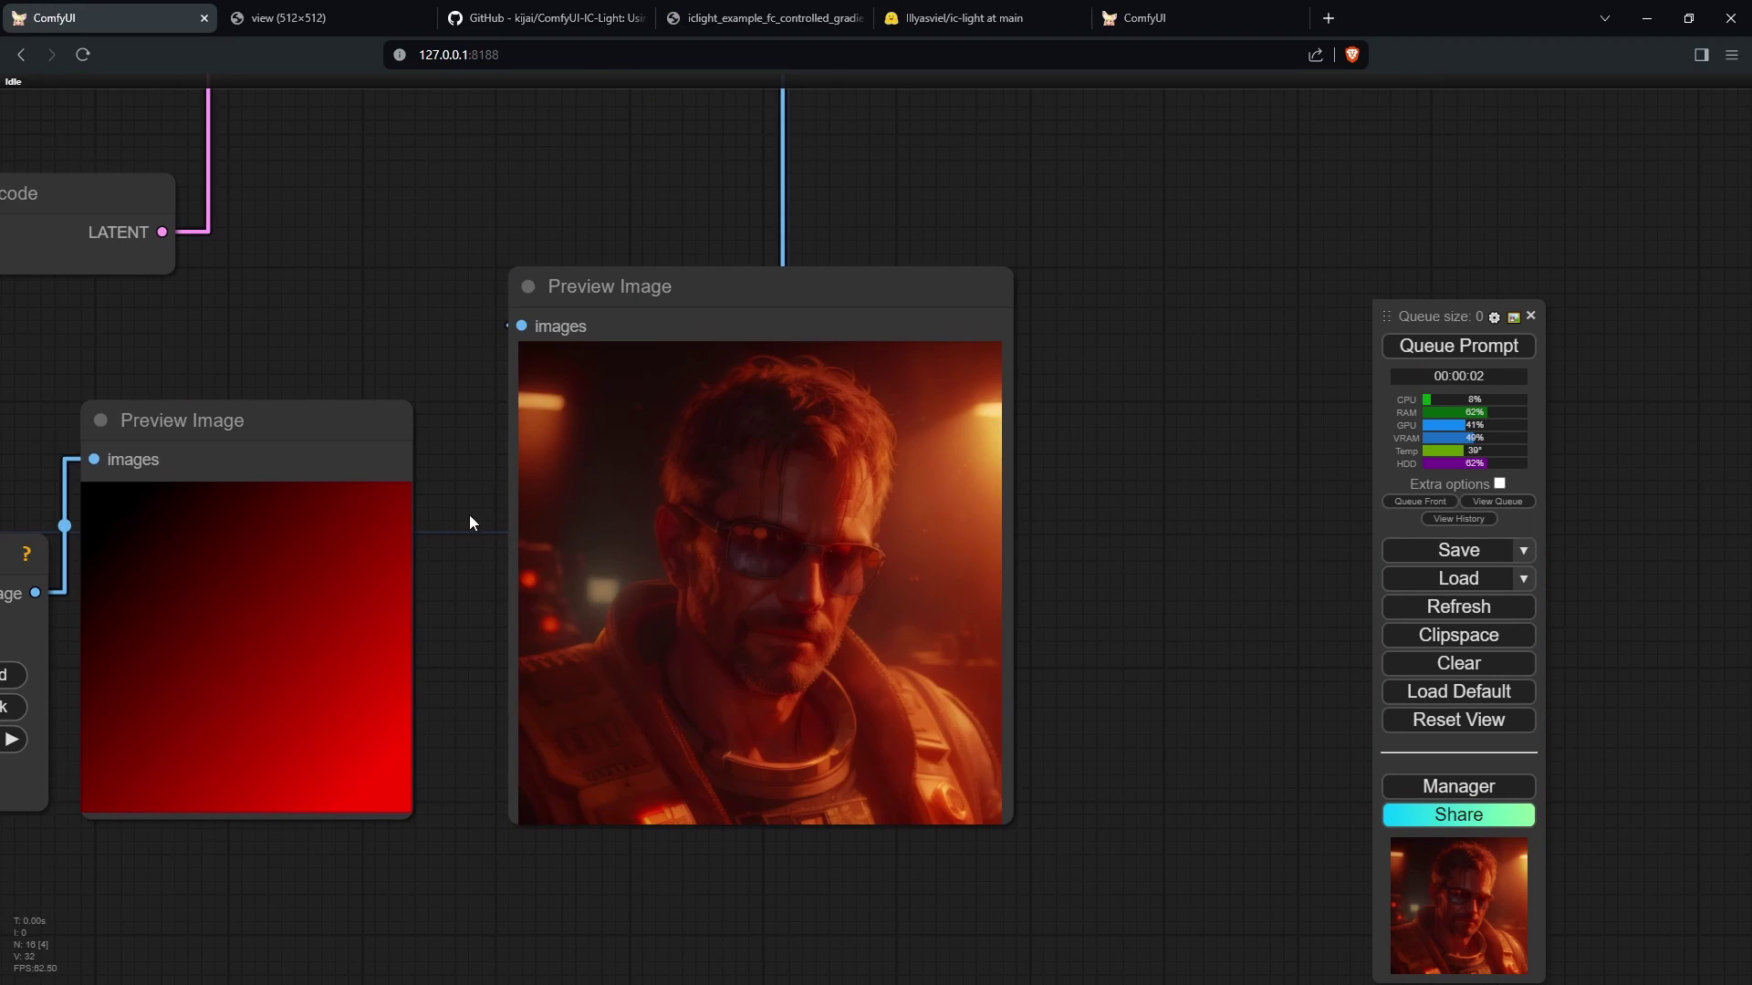
left_click_drag(472, 555, 498, 564)
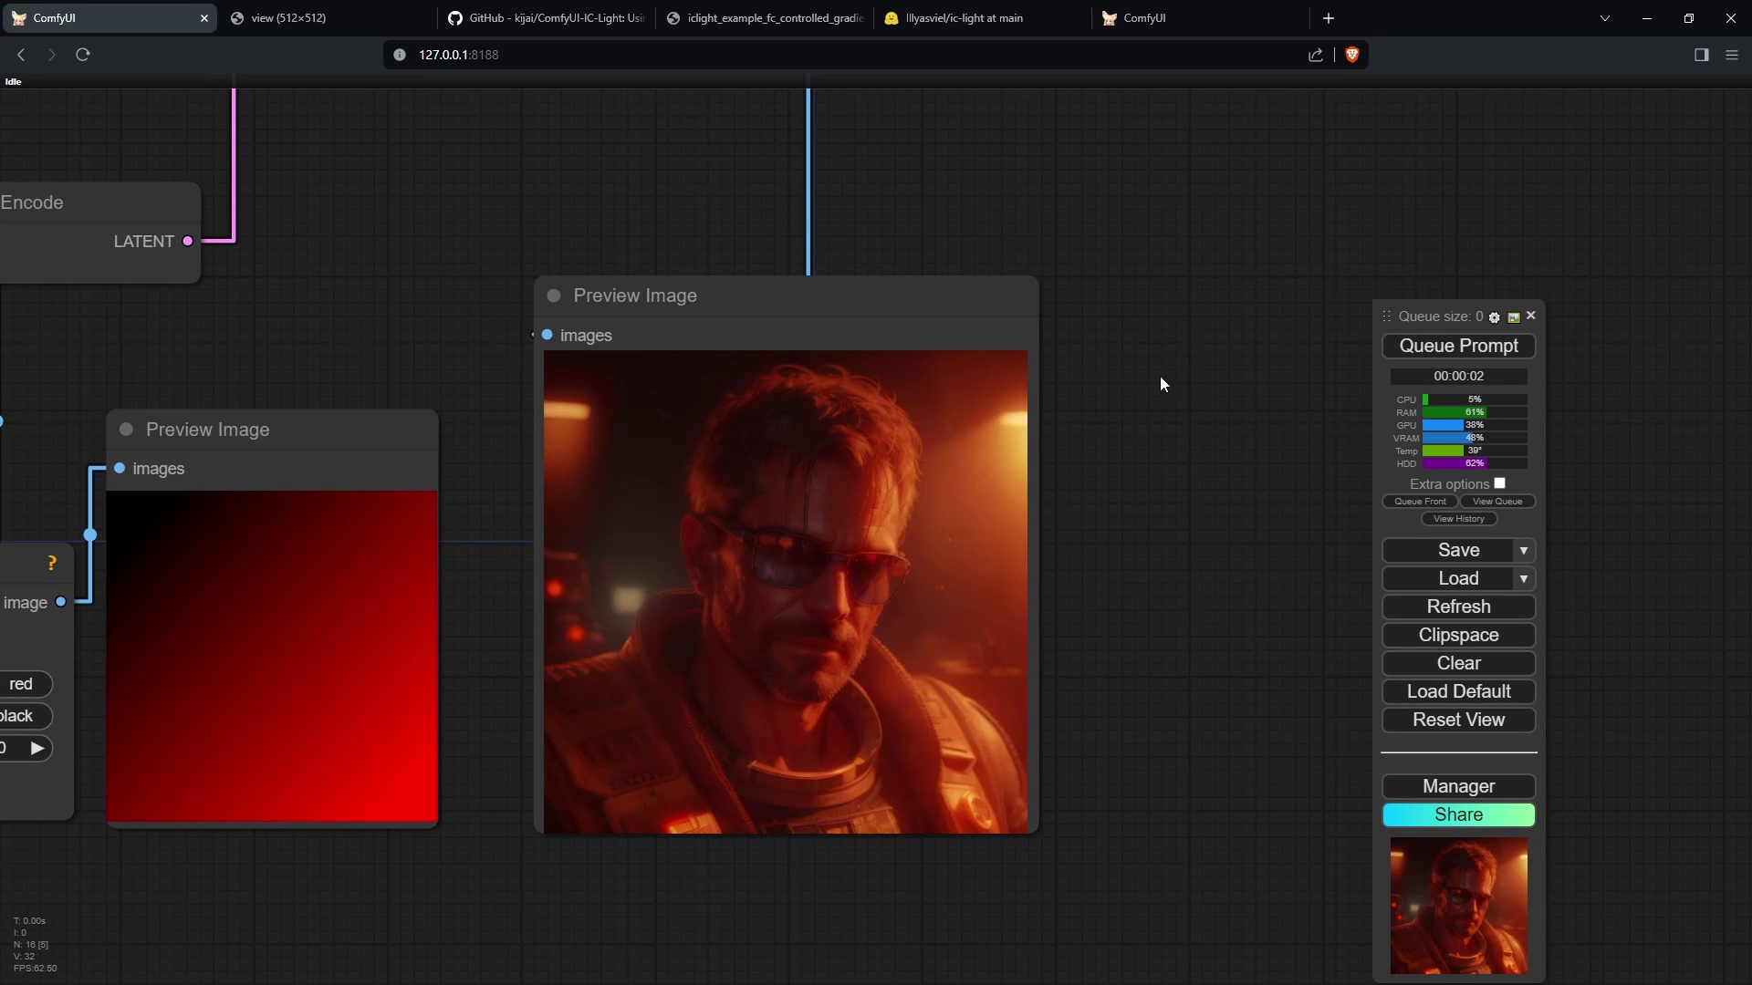
scroll(1159, 377, "down", 3)
left_click_drag(566, 232, 591, 368)
left_click_drag(410, 453, 1195, 549)
left_click_drag(296, 274, 682, 299)
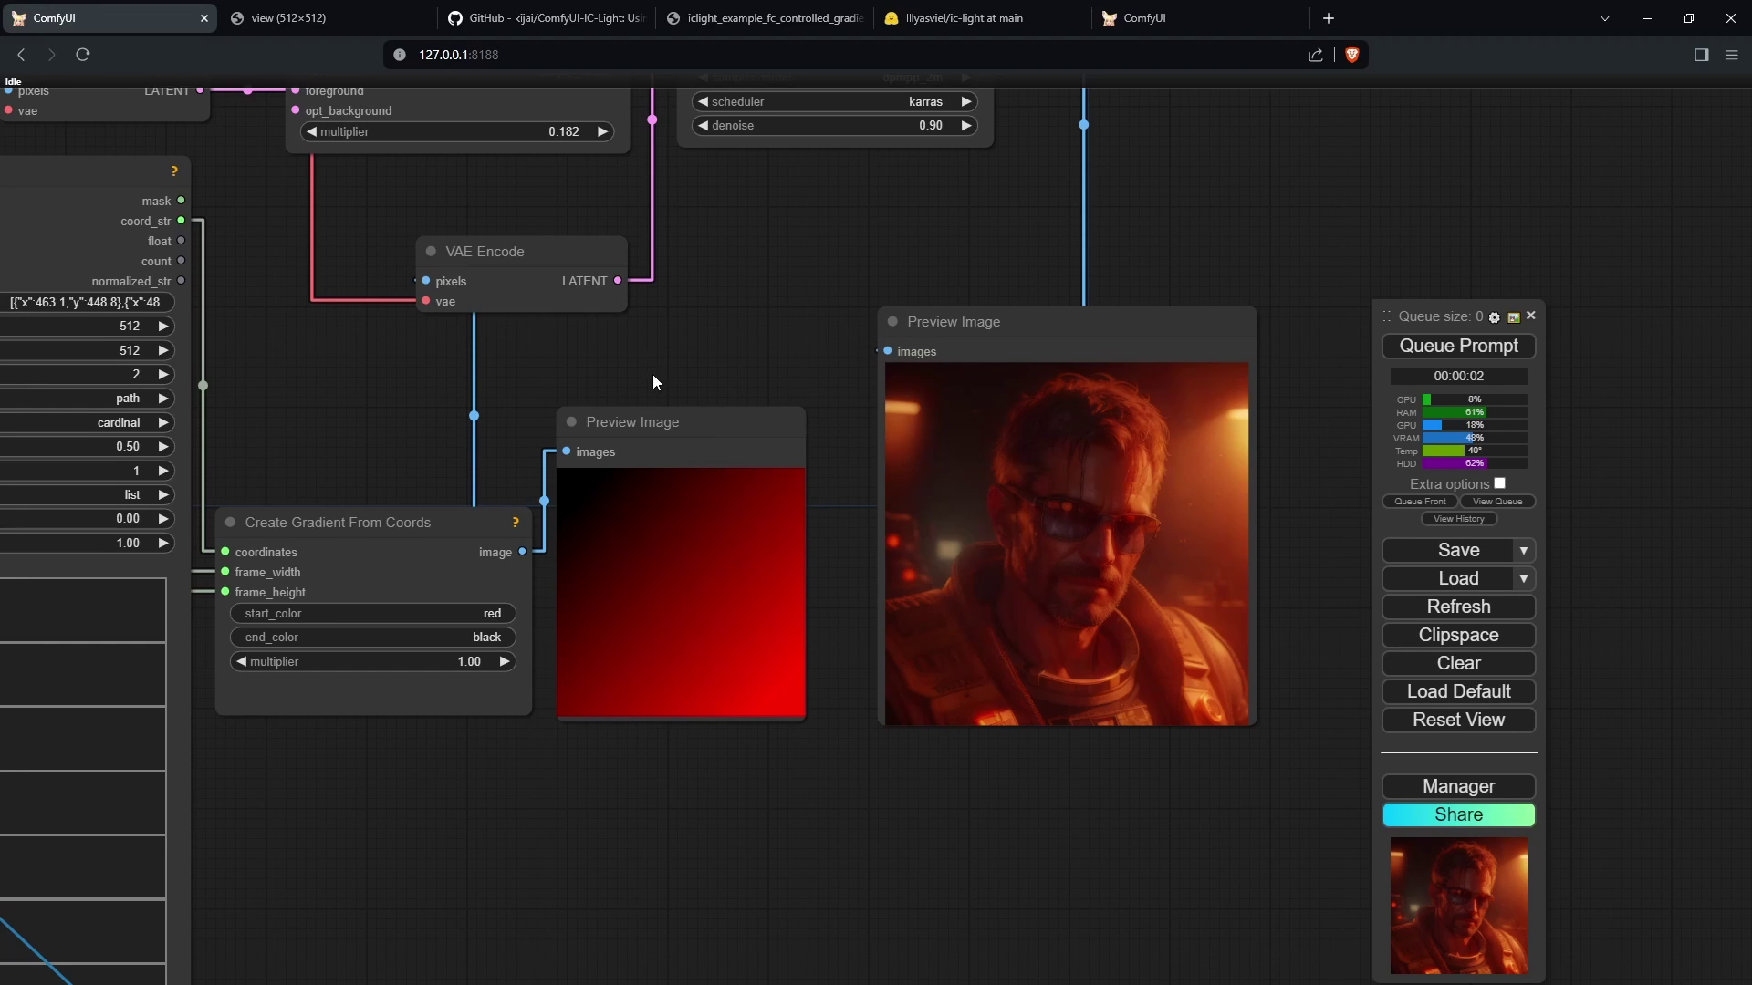
Set the gradient's start colour to white and shorten the spline toward the upper left
left_click_drag(679, 375, 998, 266)
left_click(792, 505)
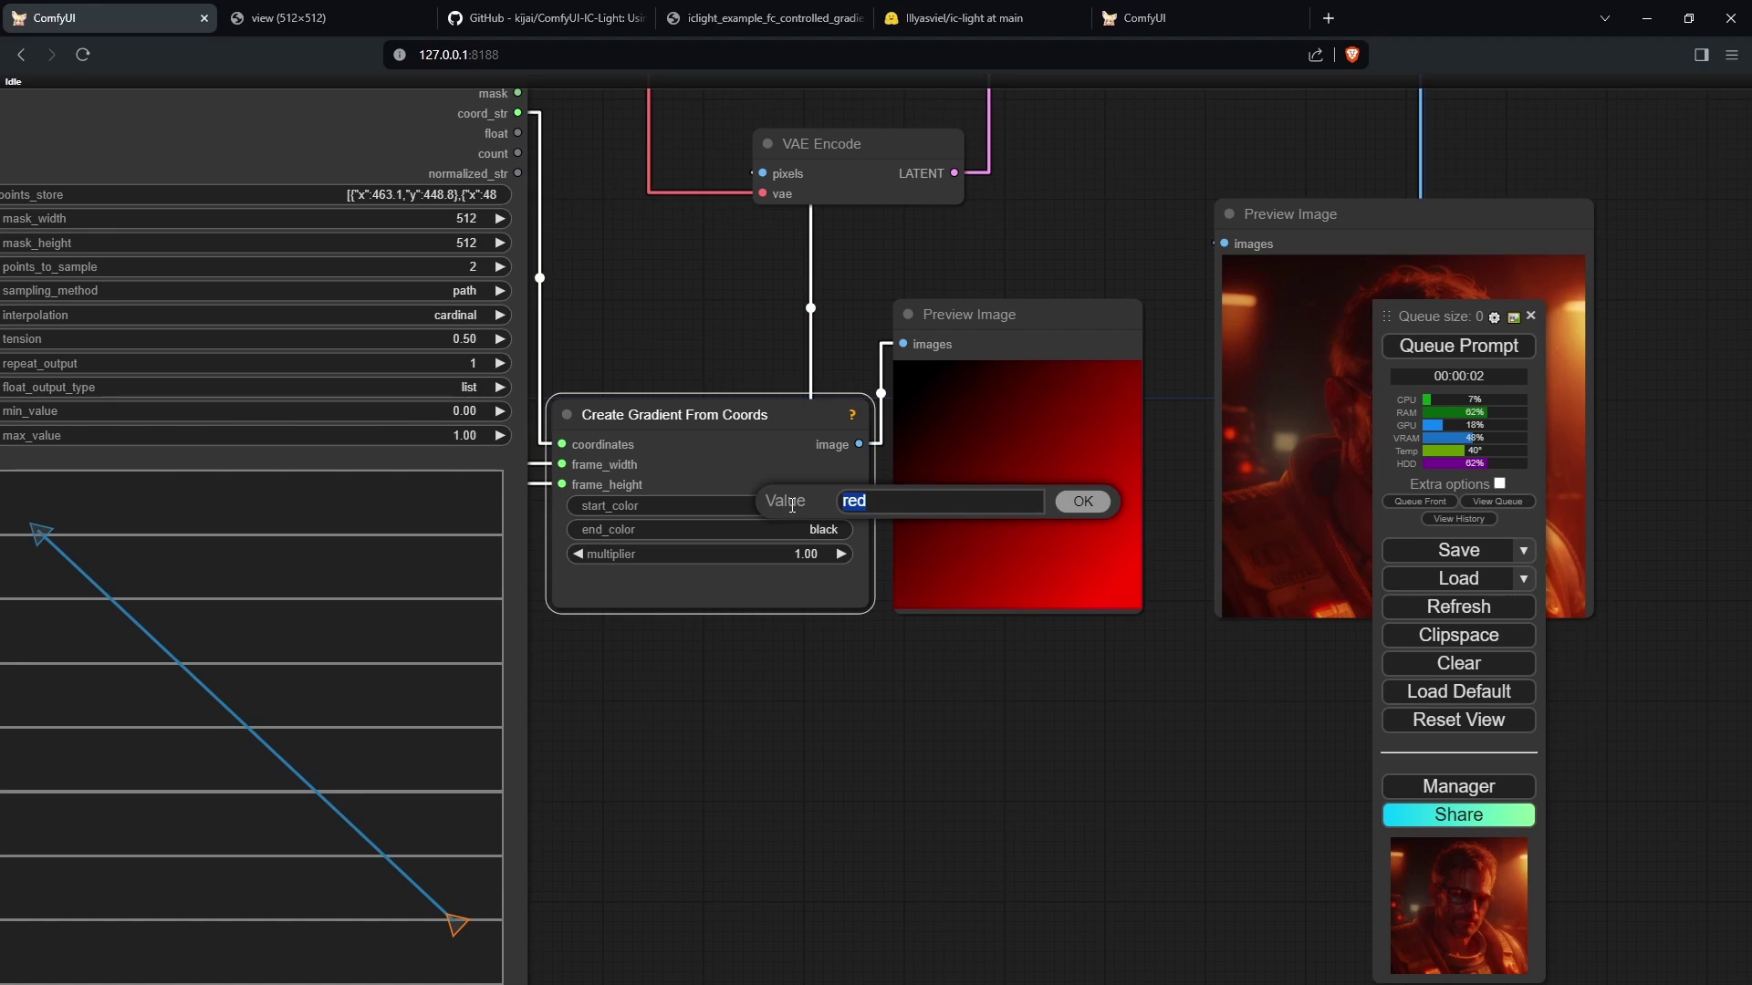
type("white")
key("Return")
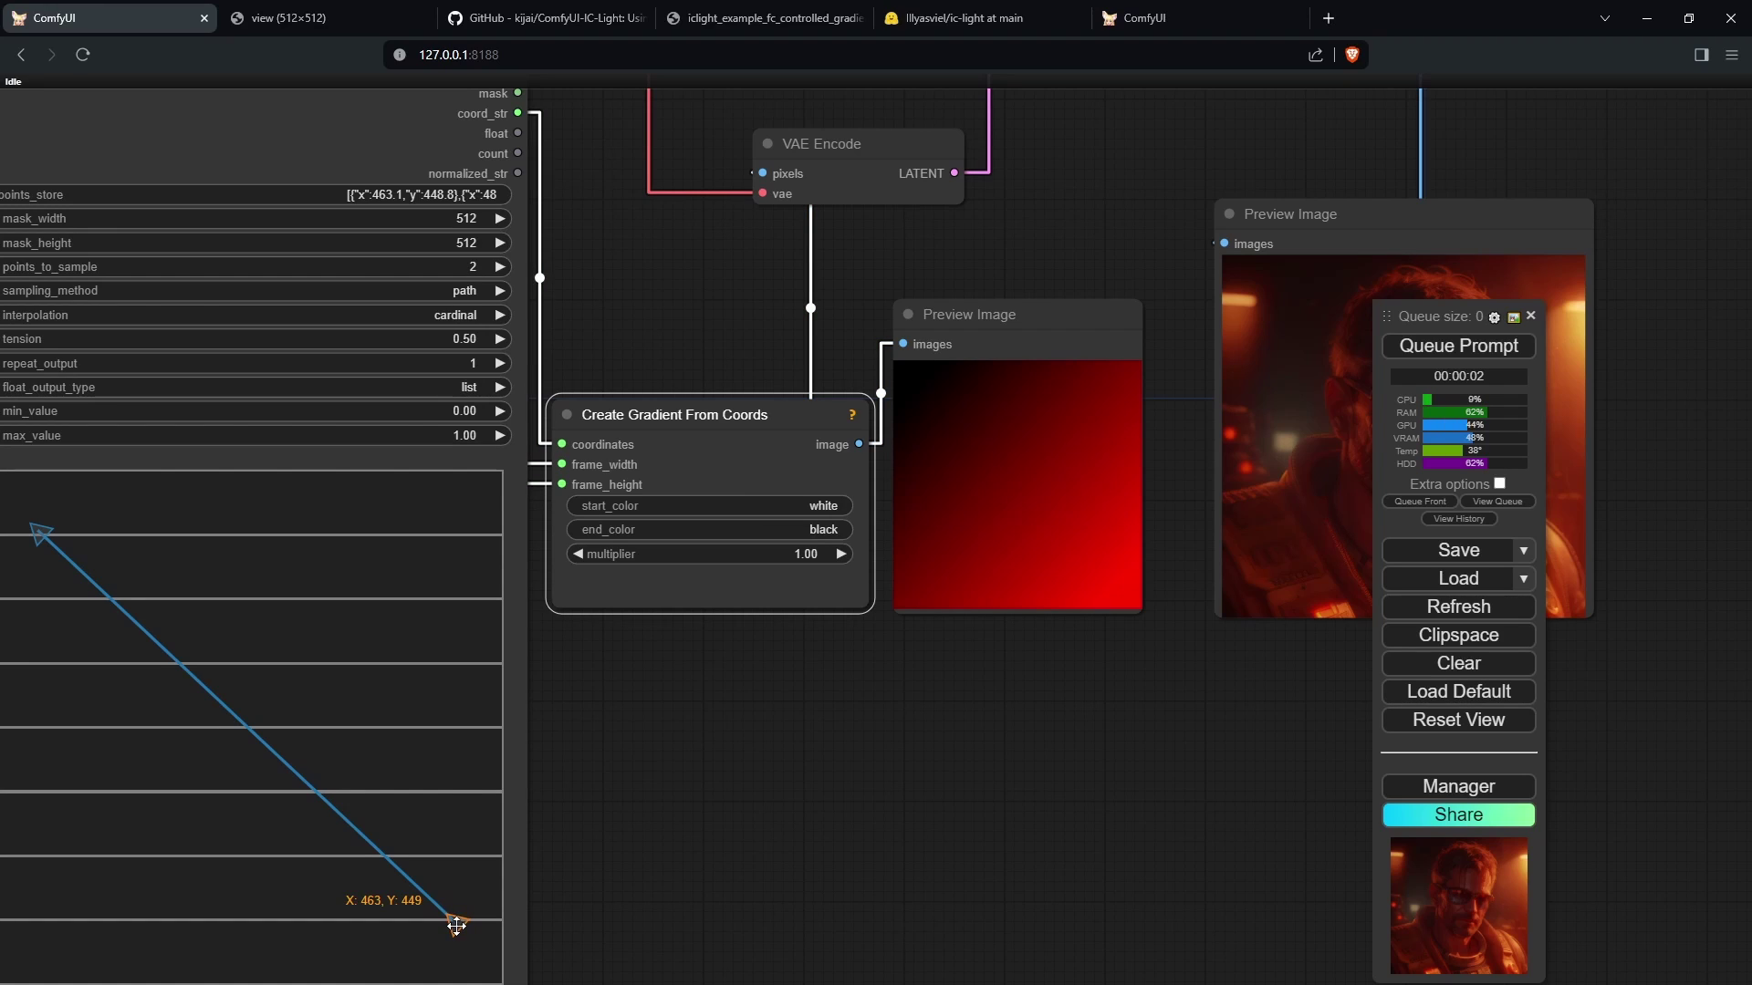
left_click_drag(456, 923, 133, 617)
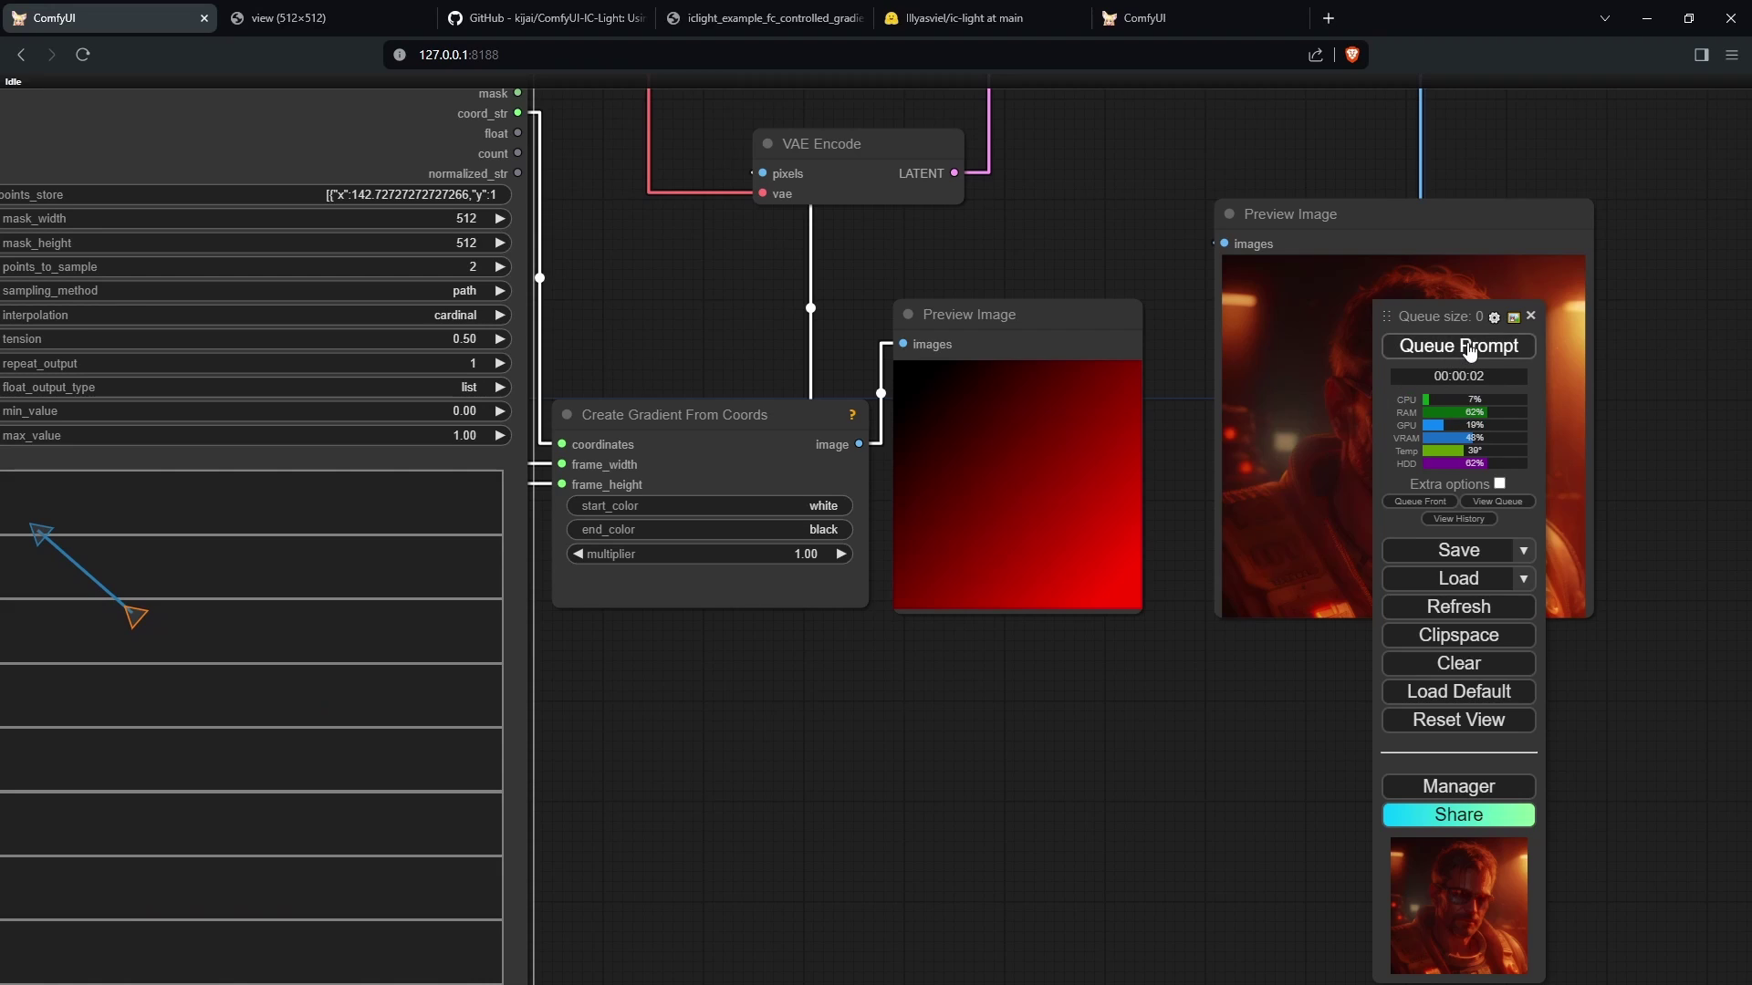
Rerun the workflow, review the white-lit portrait, then move to the image and prompt nodes
left_click(1501, 356)
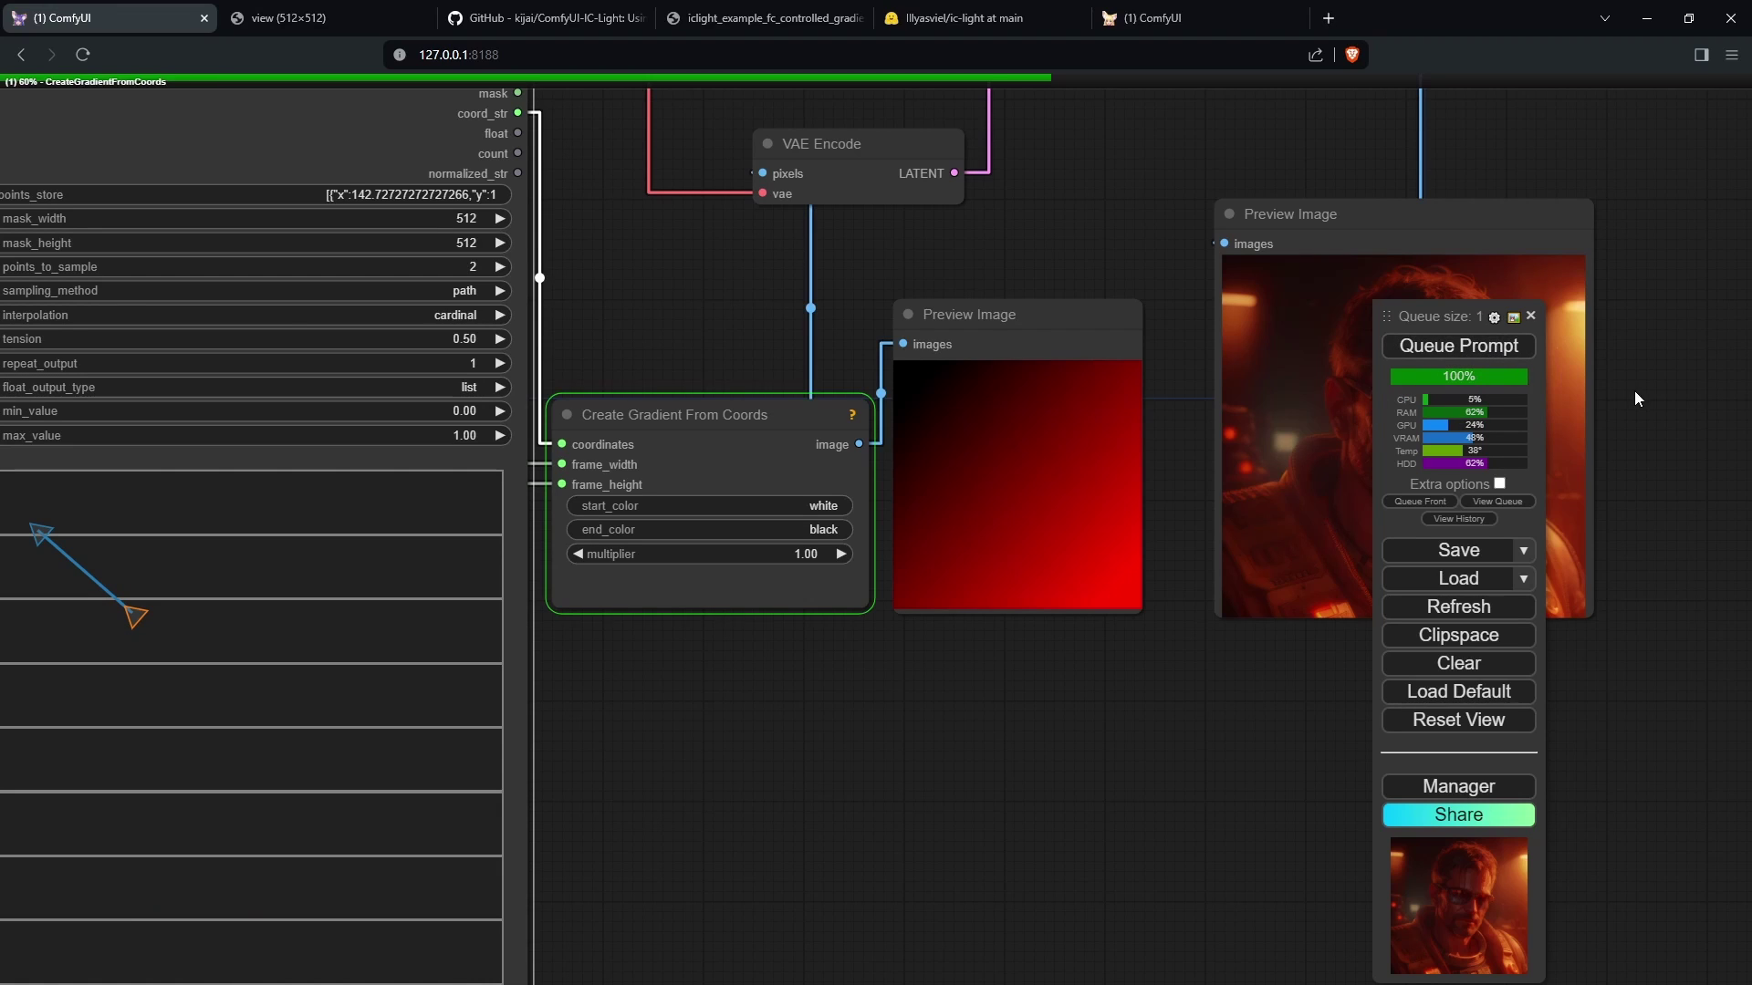
left_click_drag(1634, 390, 1237, 515)
scroll(1238, 514, "up", 2)
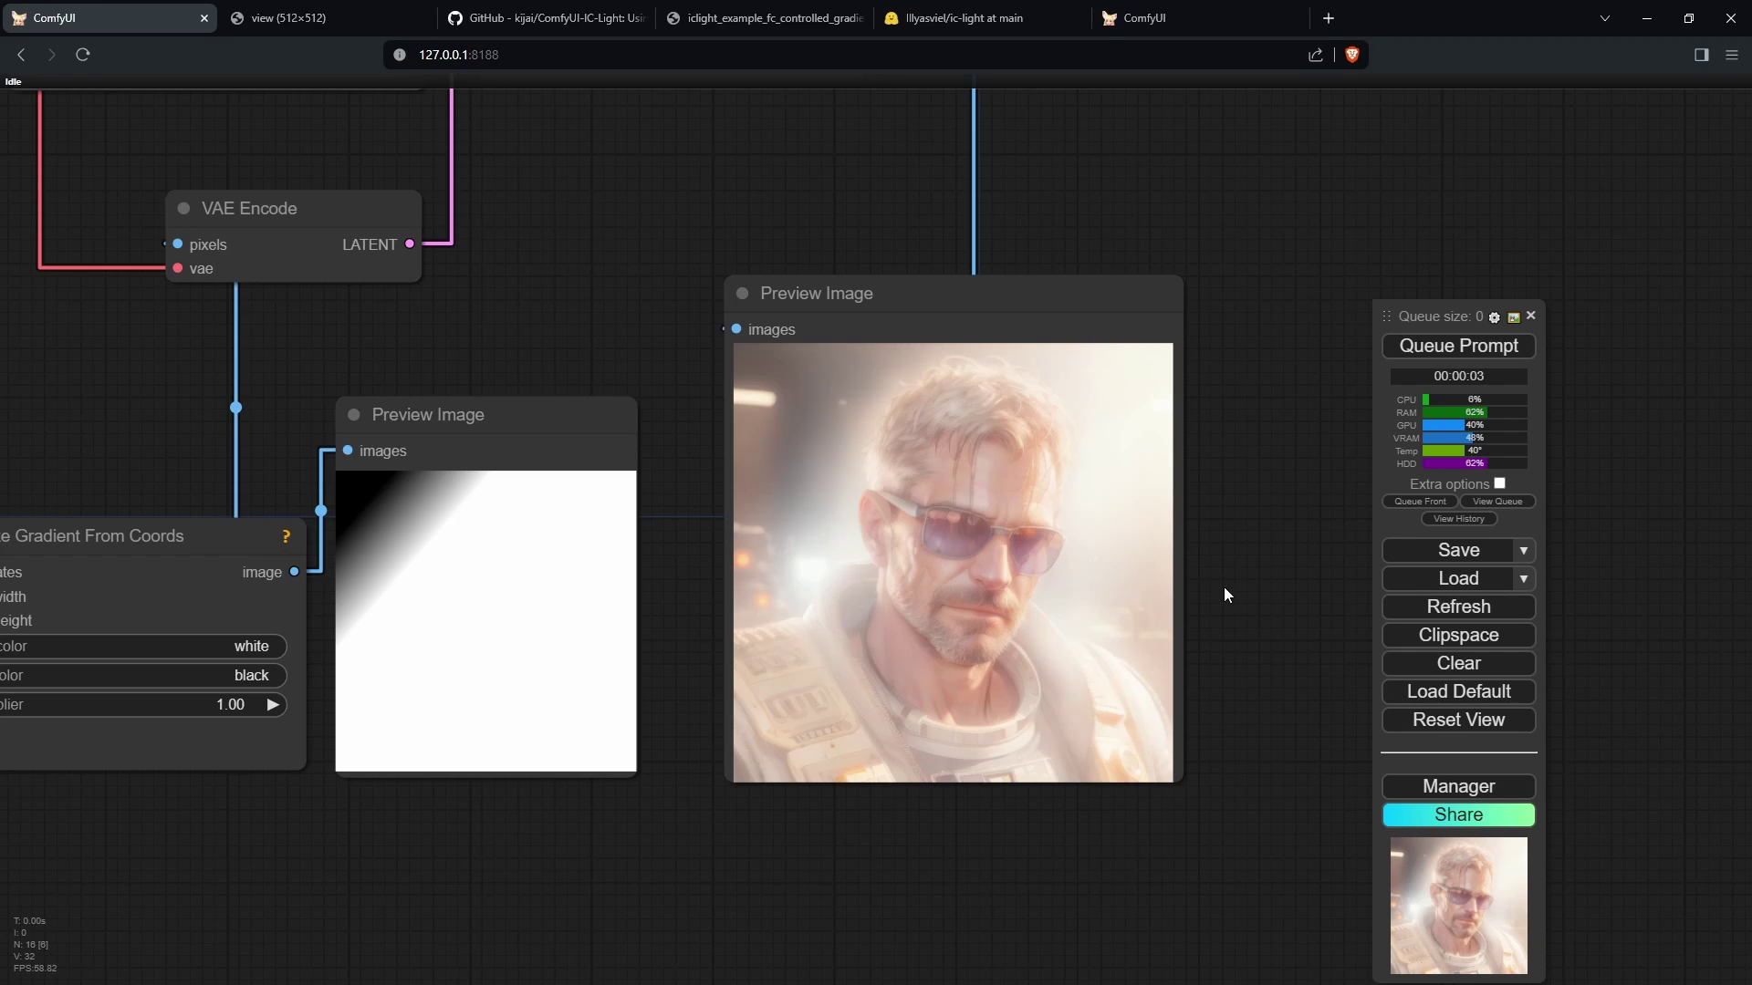
scroll(1079, 415, "up", 2)
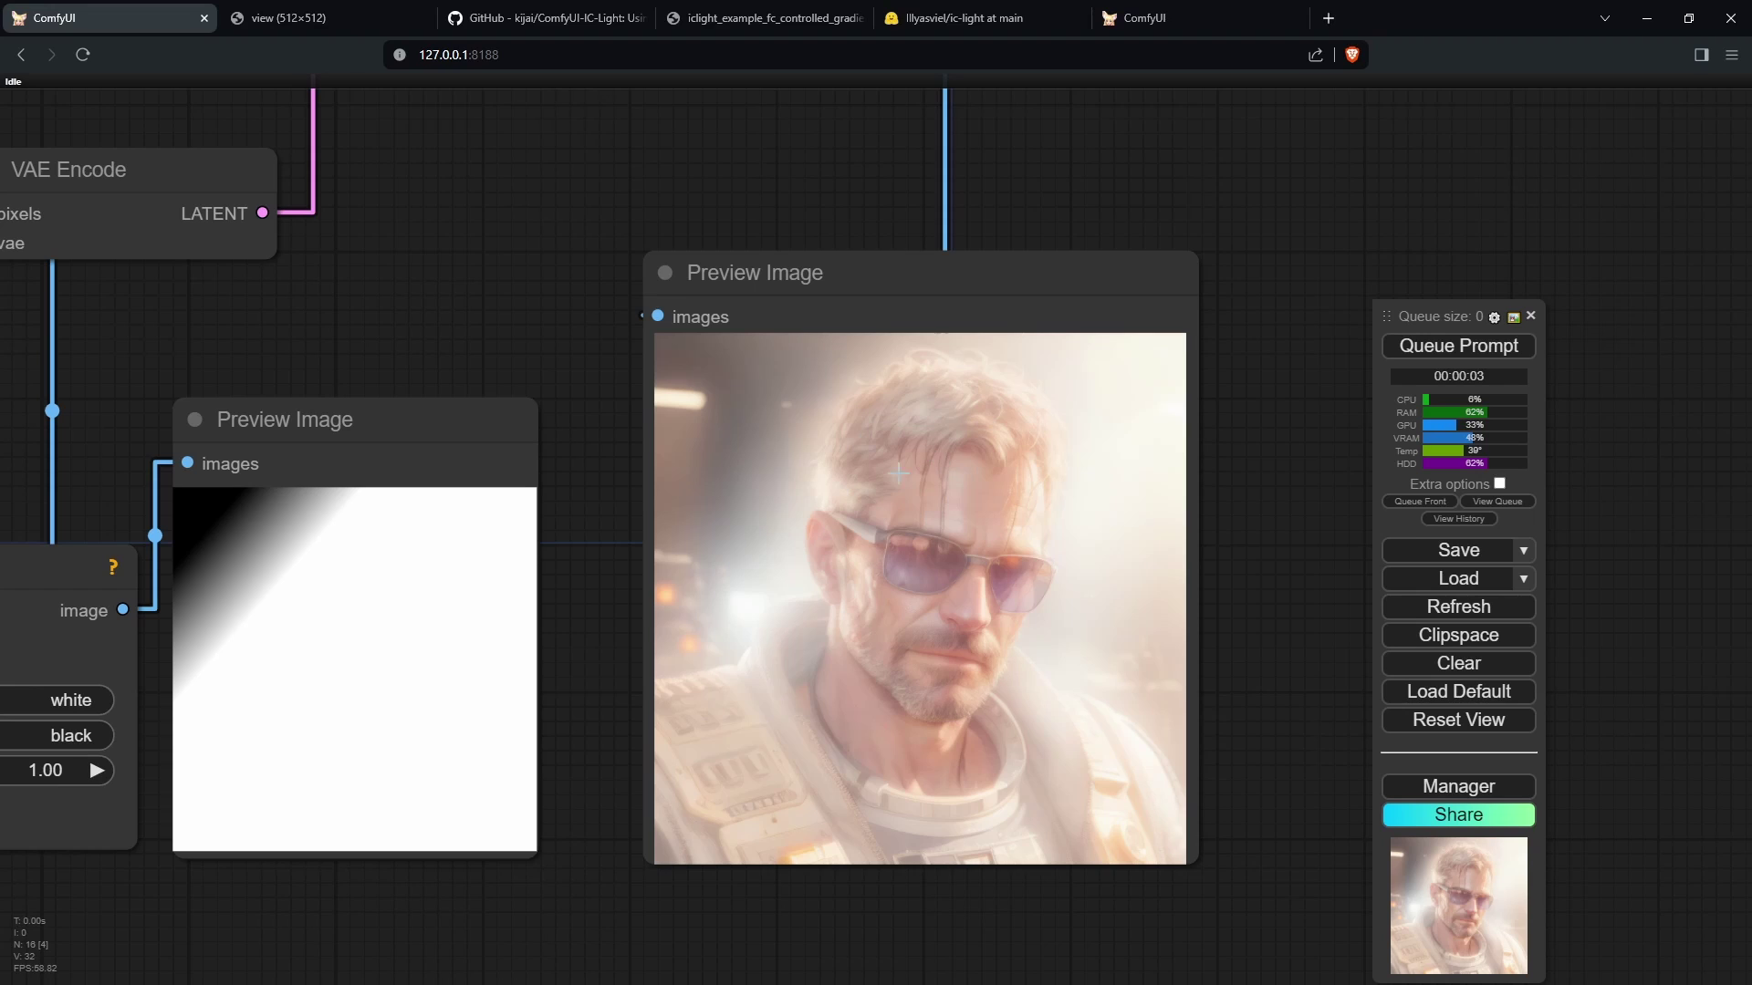
scroll(885, 552, "down", 3)
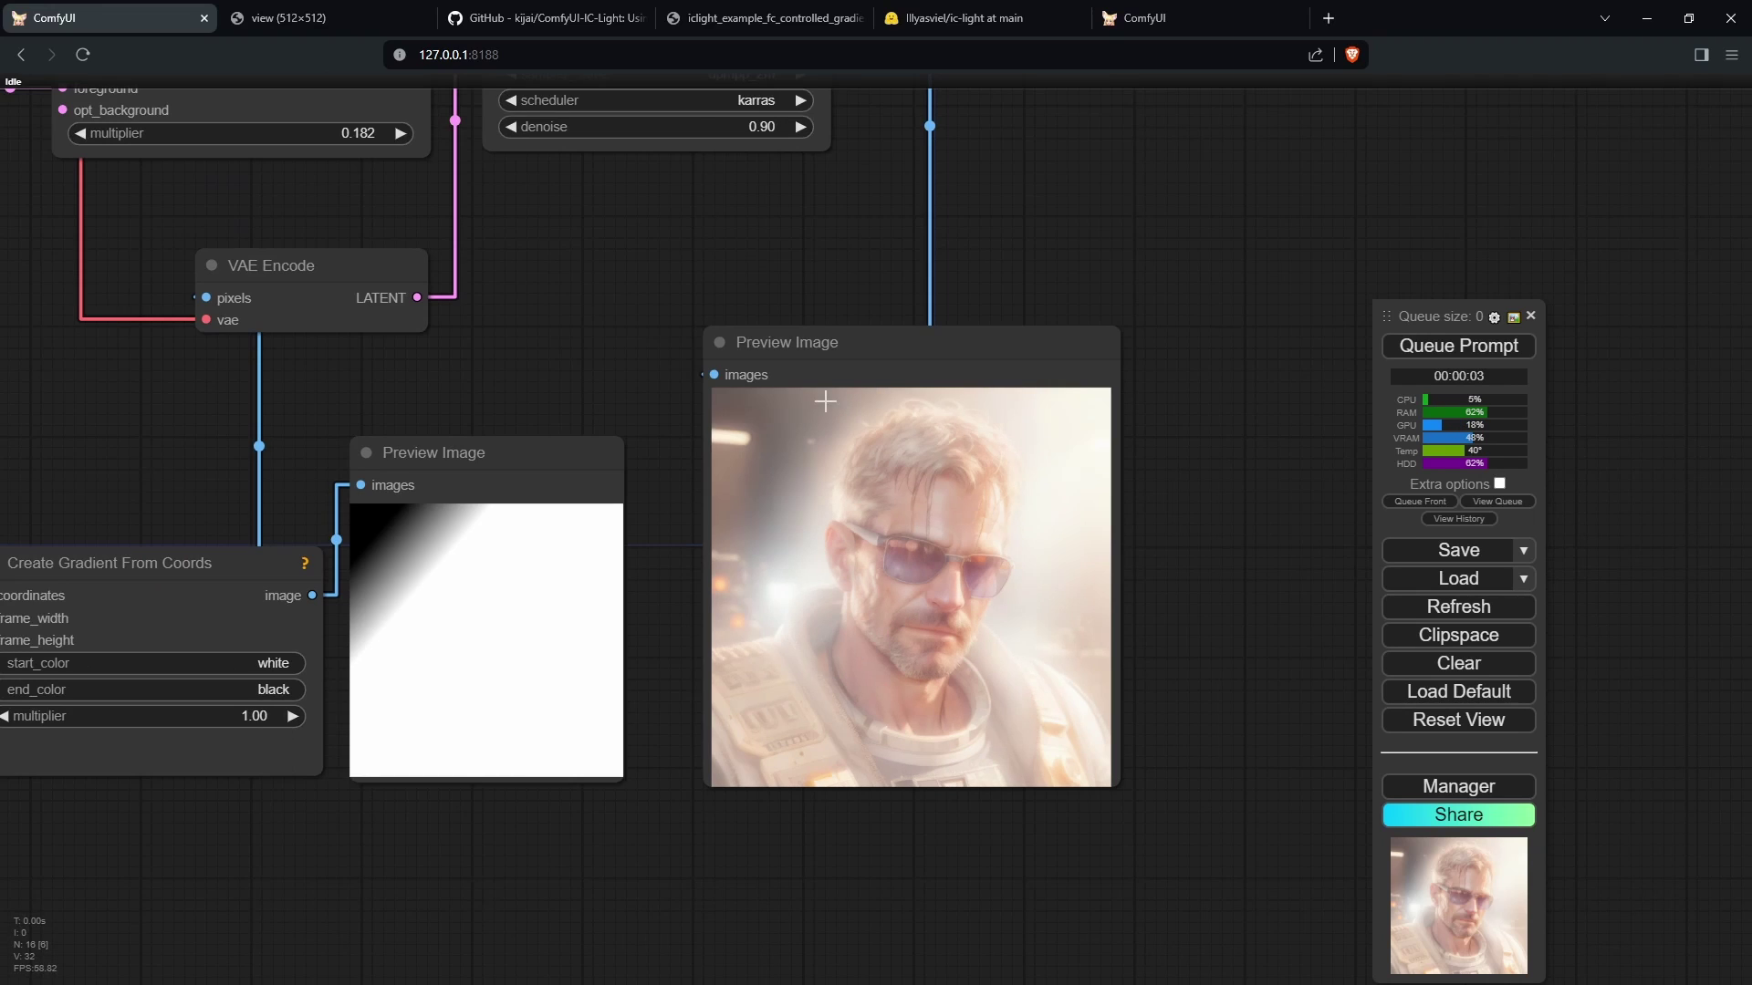
left_click_drag(128, 363, 1056, 529)
scroll(1066, 434, "down", 3)
left_click_drag(1065, 432, 1578, 449)
scroll(656, 476, "up", 5)
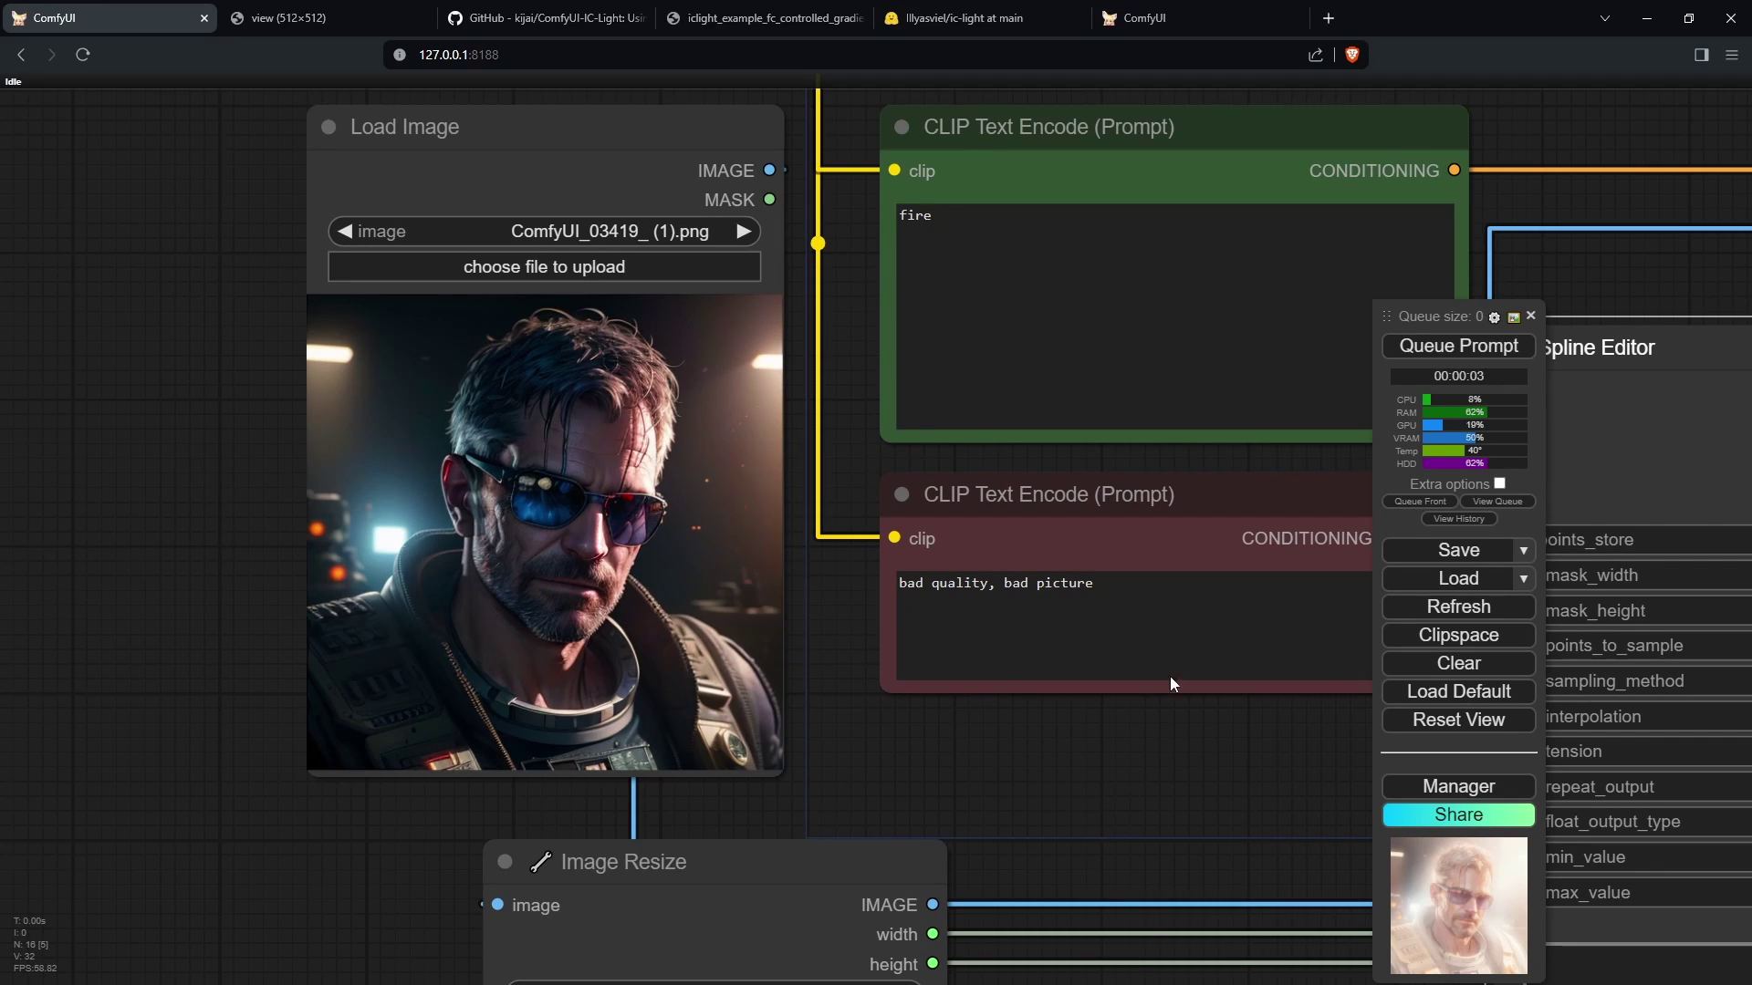
Bring the space-marine prompt from the other workflow into the IC-Light positive prompt
left_click_drag(1177, 766, 381, 670)
scroll(1150, 634, "down", 5)
left_click_drag(1615, 743, 1341, 656)
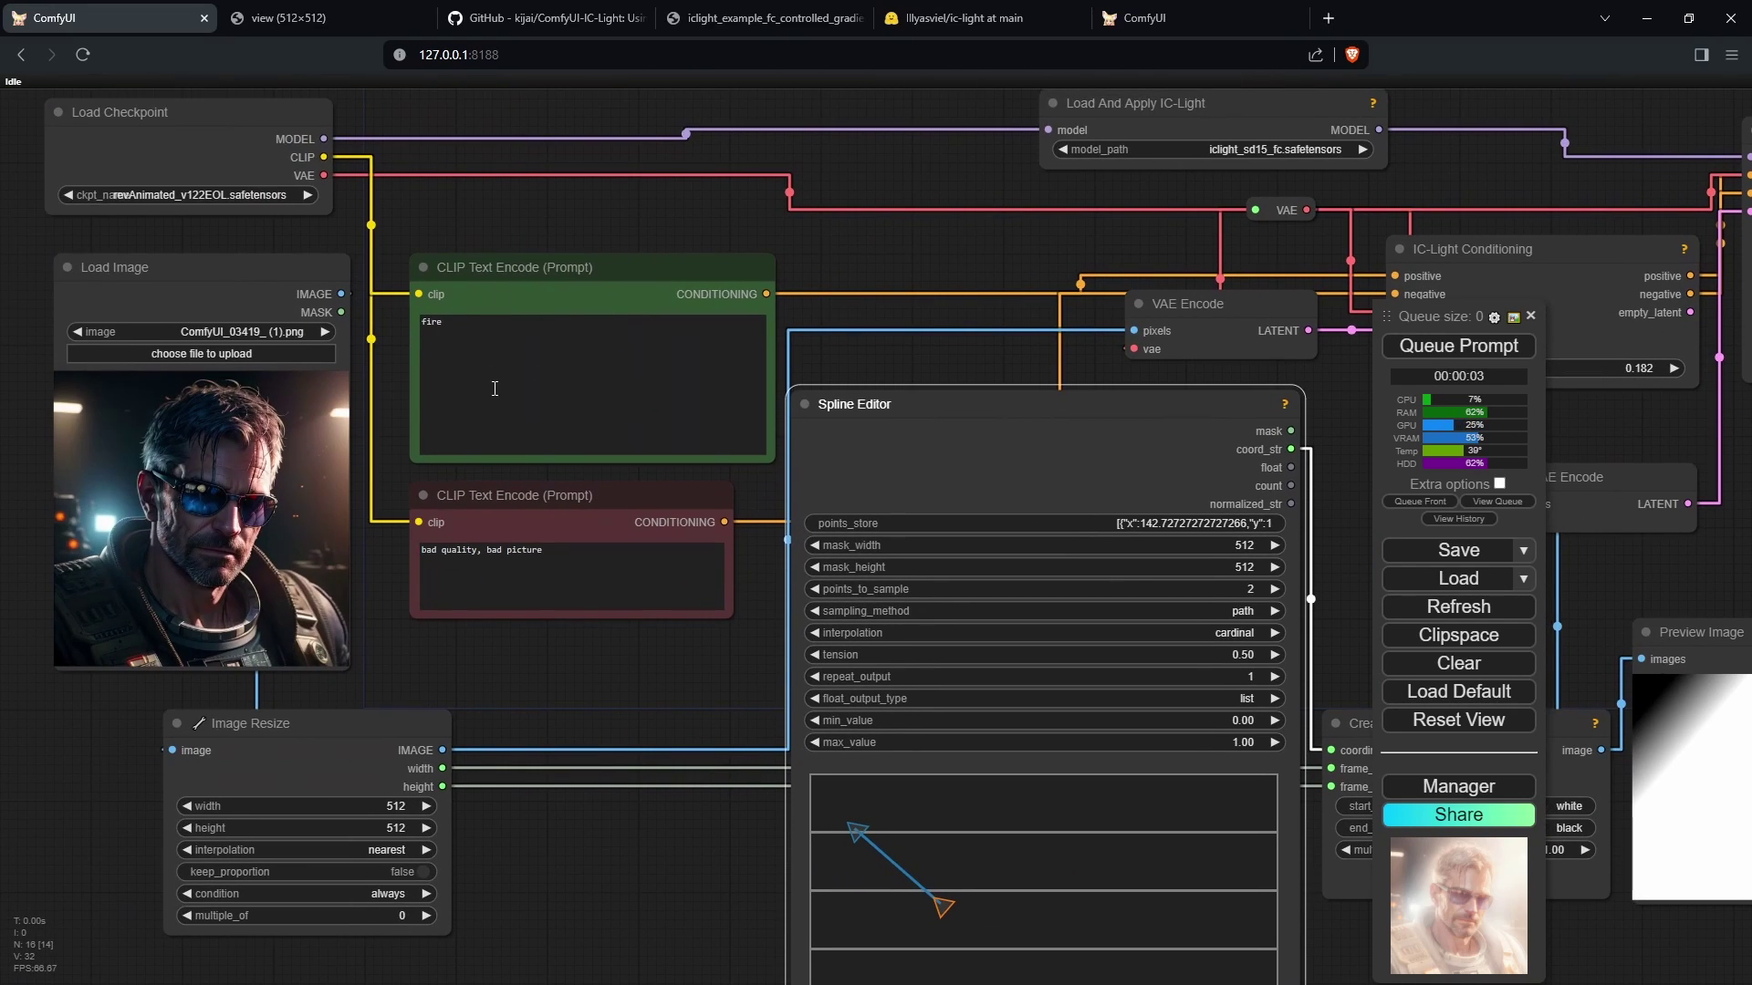
key("ctrl+shift+Tab")
scroll(826, 312, "up", 5)
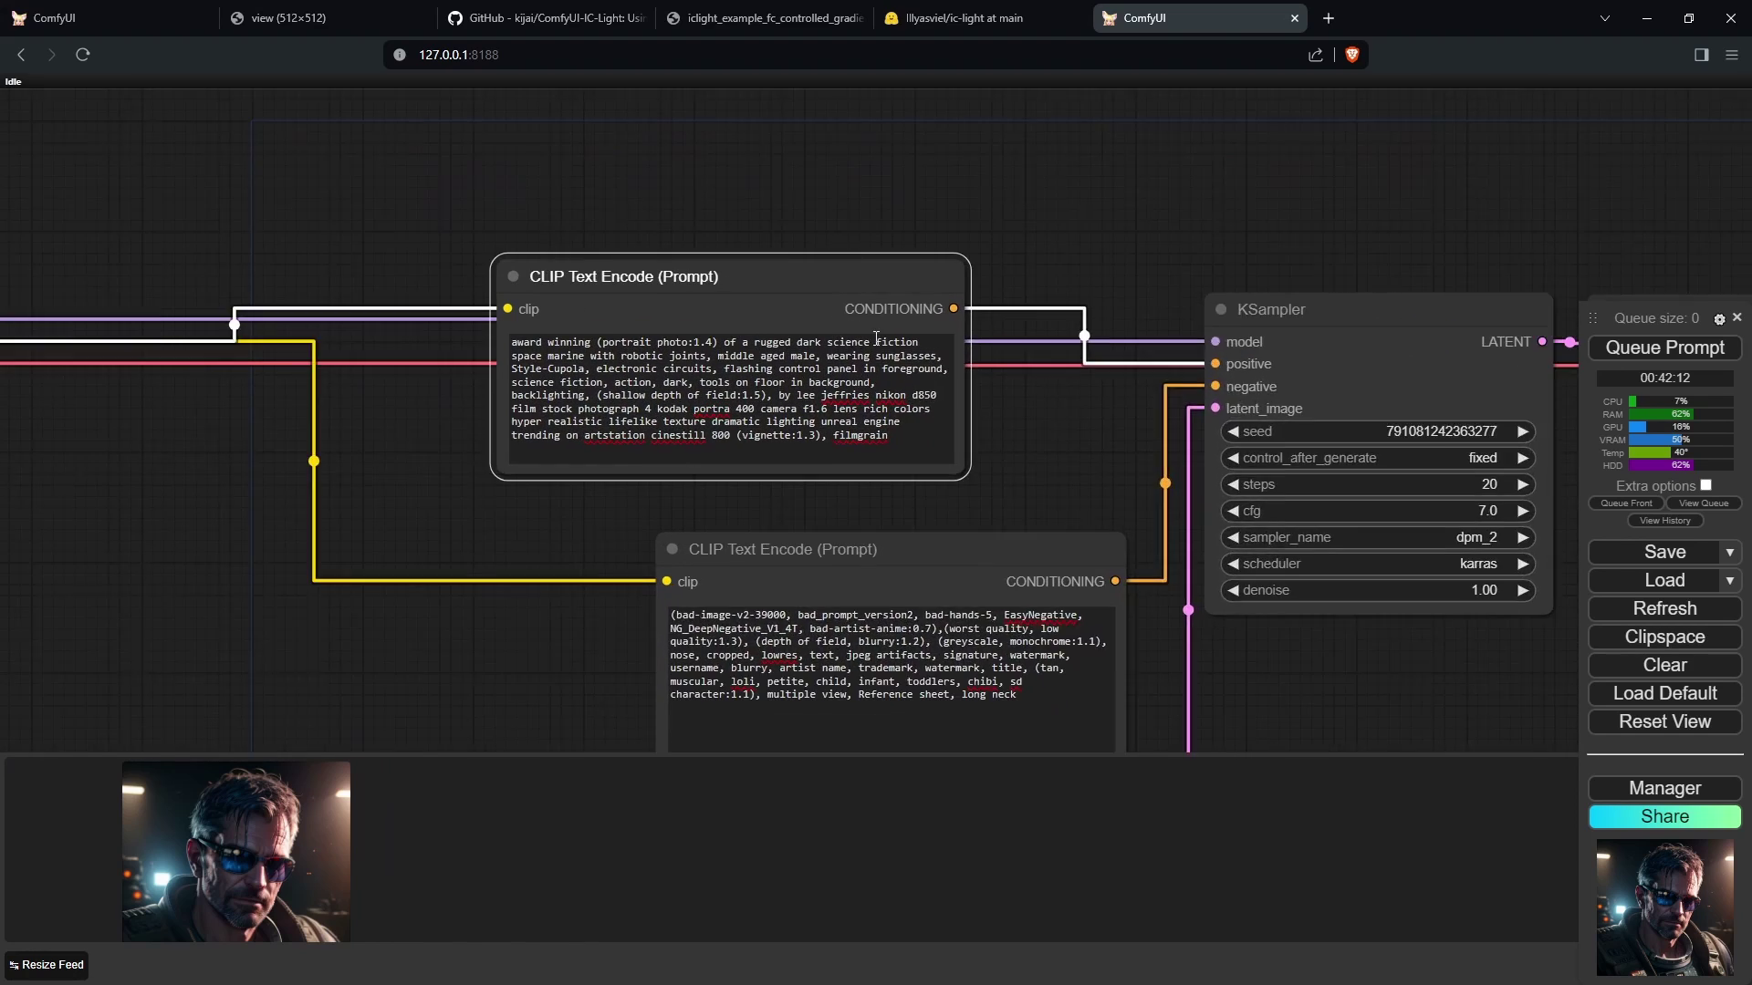
left_click_drag(1177, 436, 613, 376)
scroll(609, 375, "down", 6)
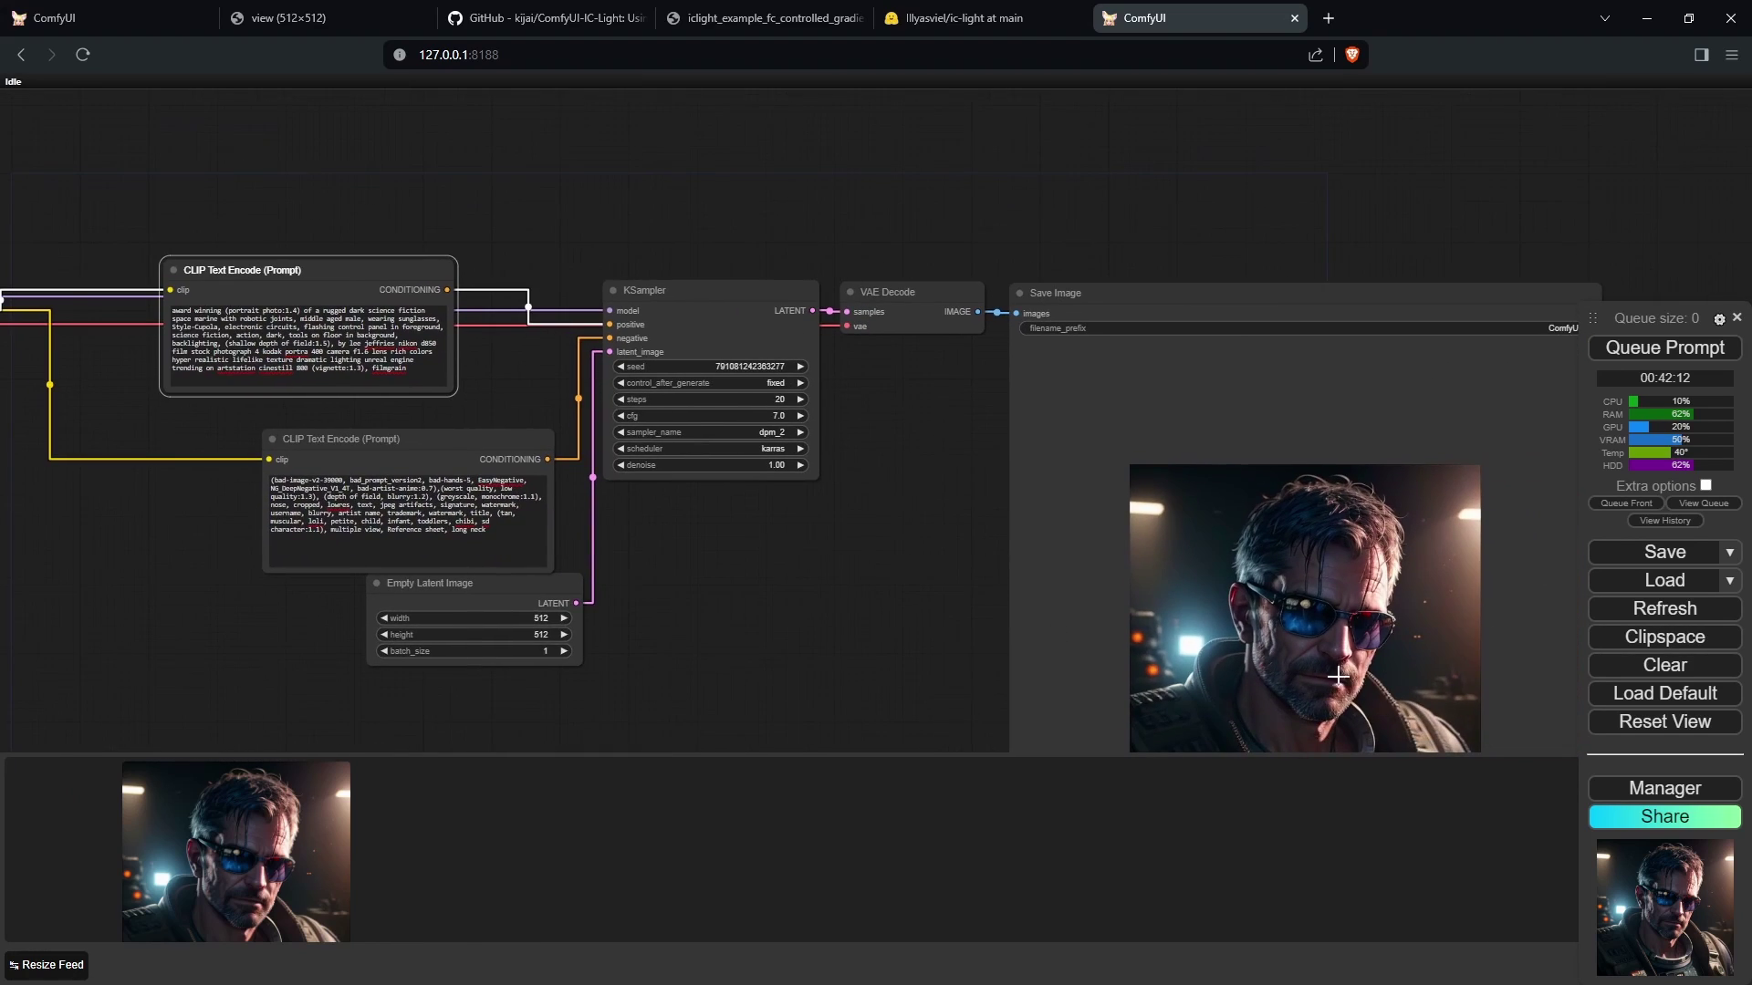
left_click_drag(490, 389, 921, 455)
scroll(936, 447, "up", 5)
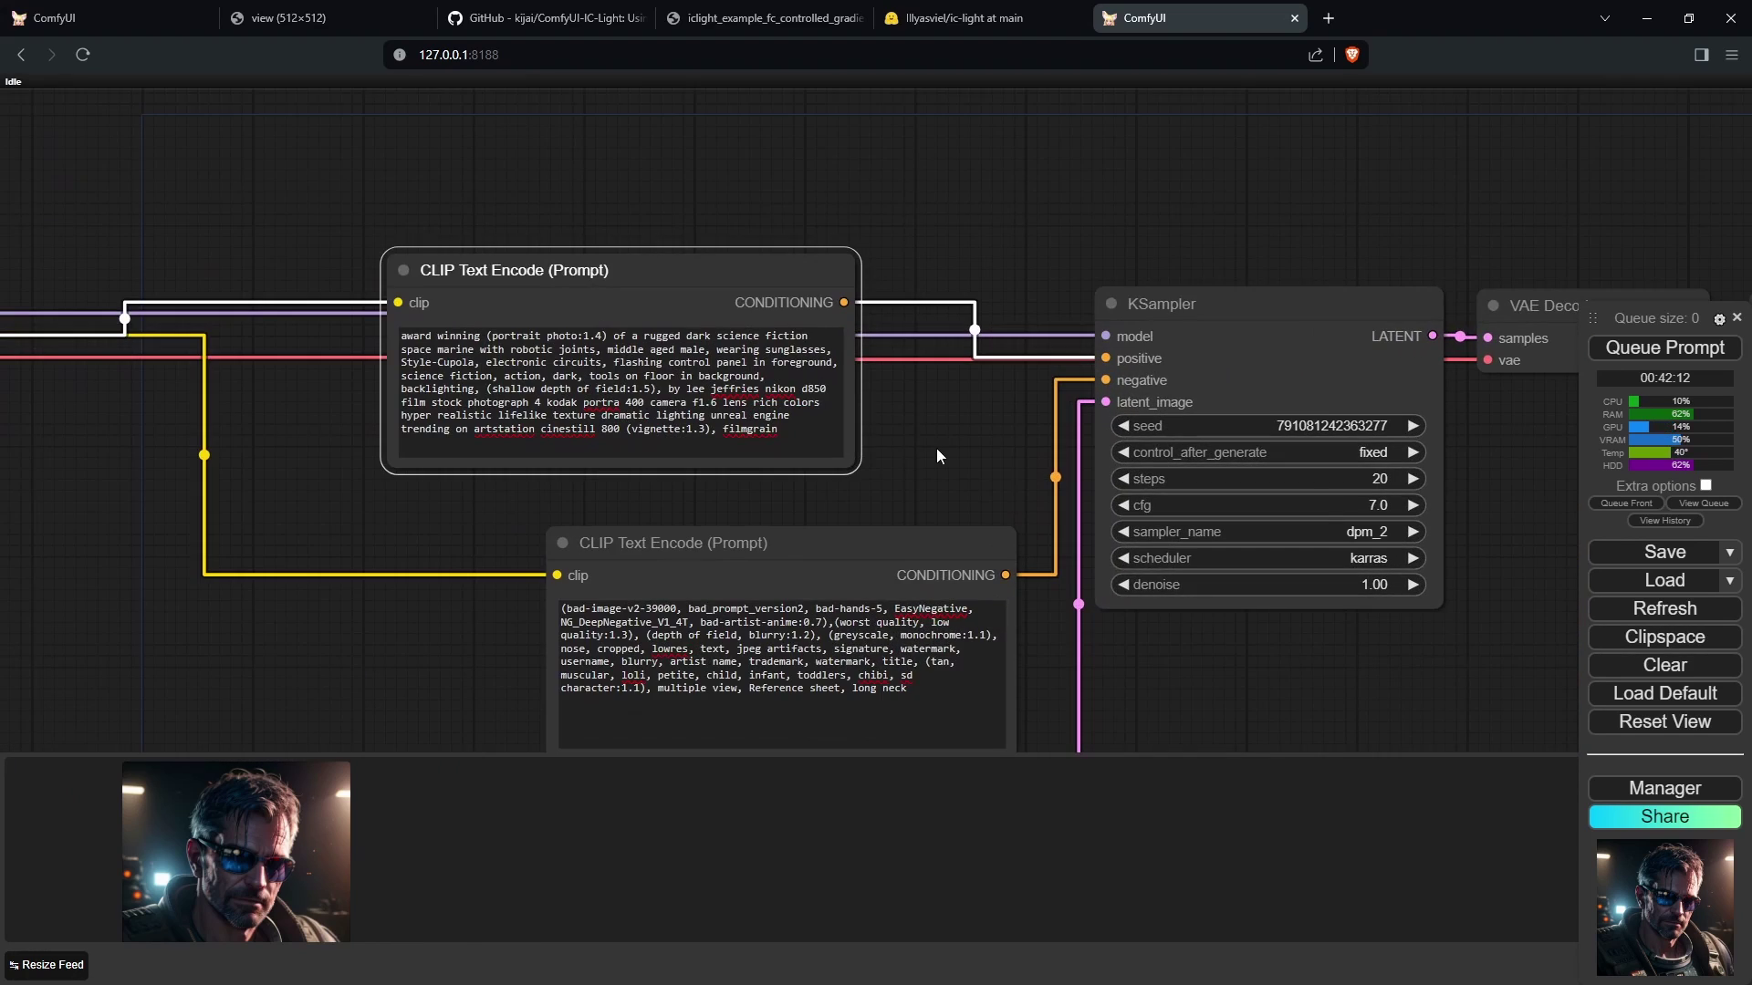
left_click(621, 392)
key("ctrl+a")
key("ctrl+c")
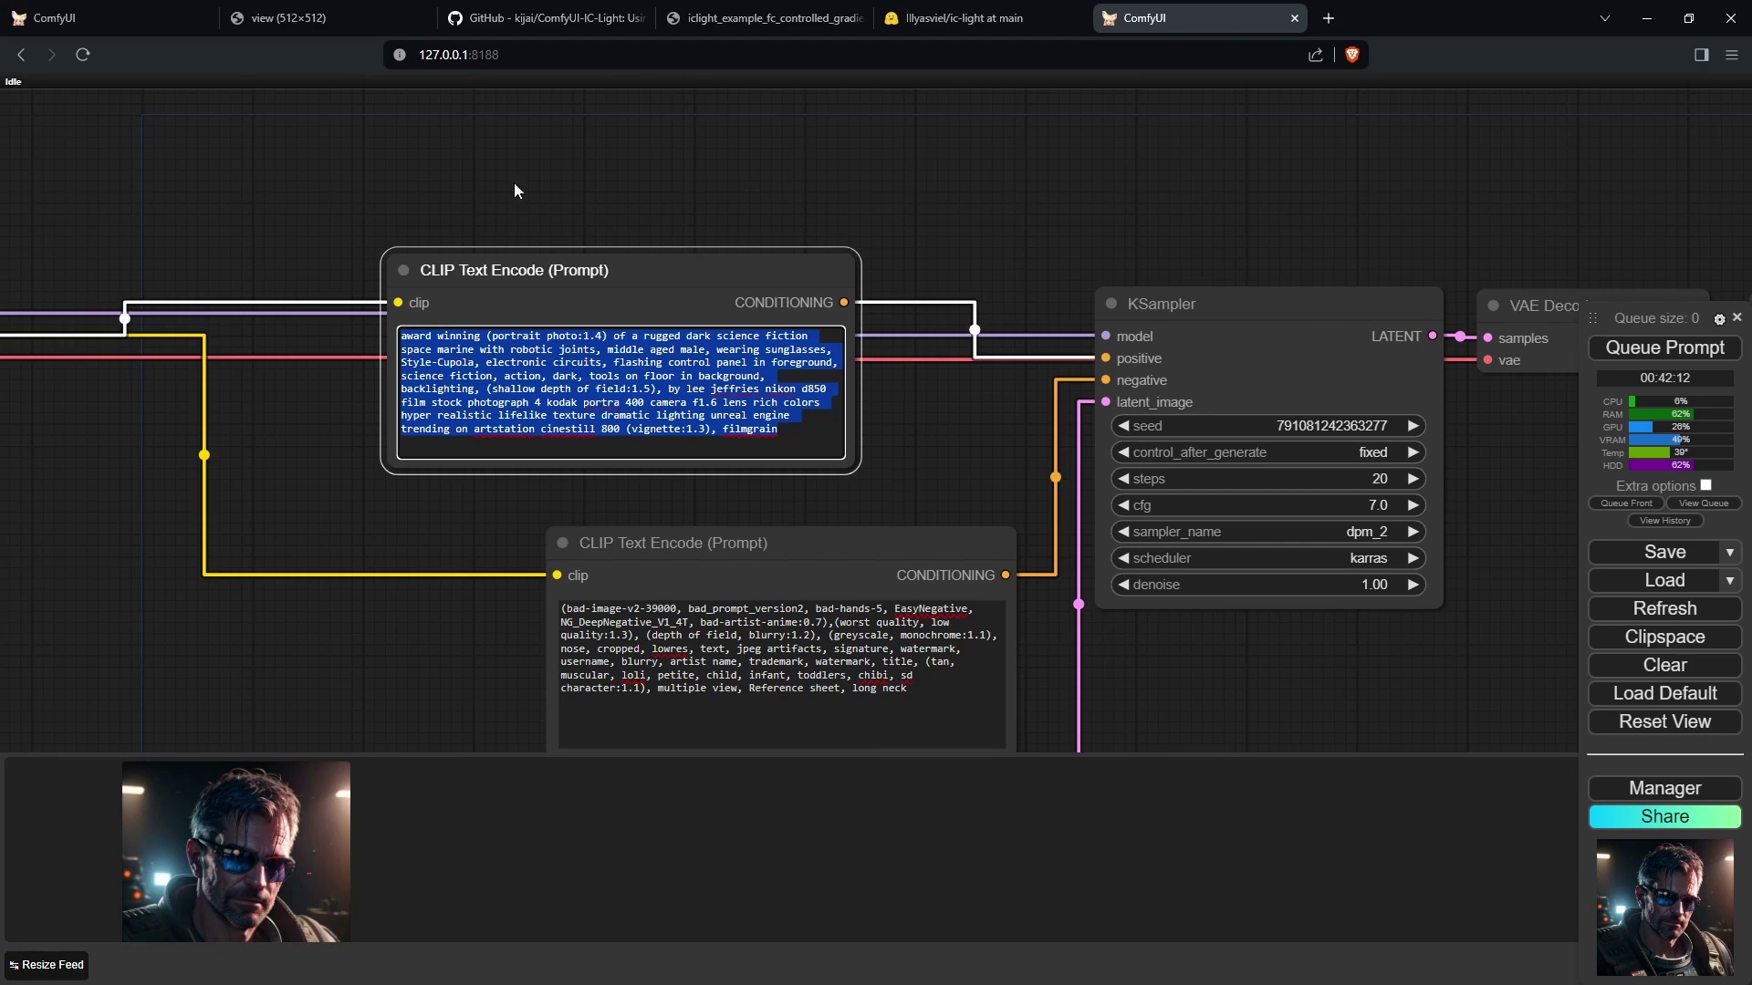
left_click(116, 9)
left_click(494, 329)
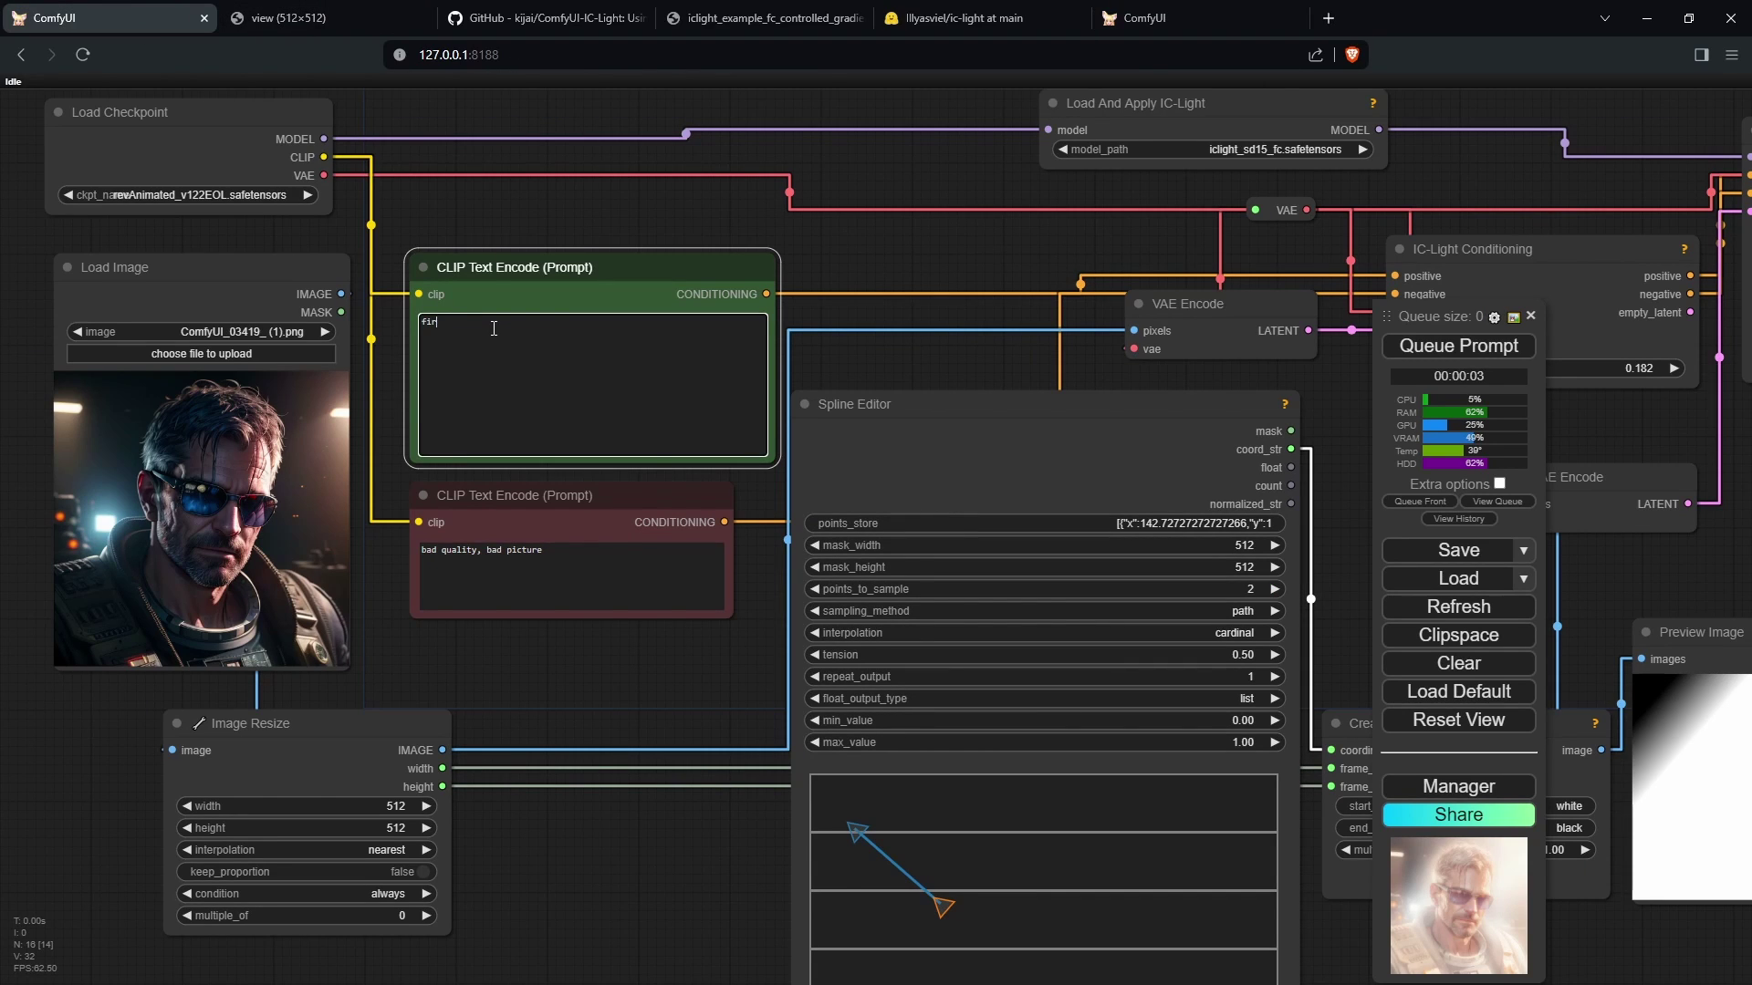
key("ctrl+v")
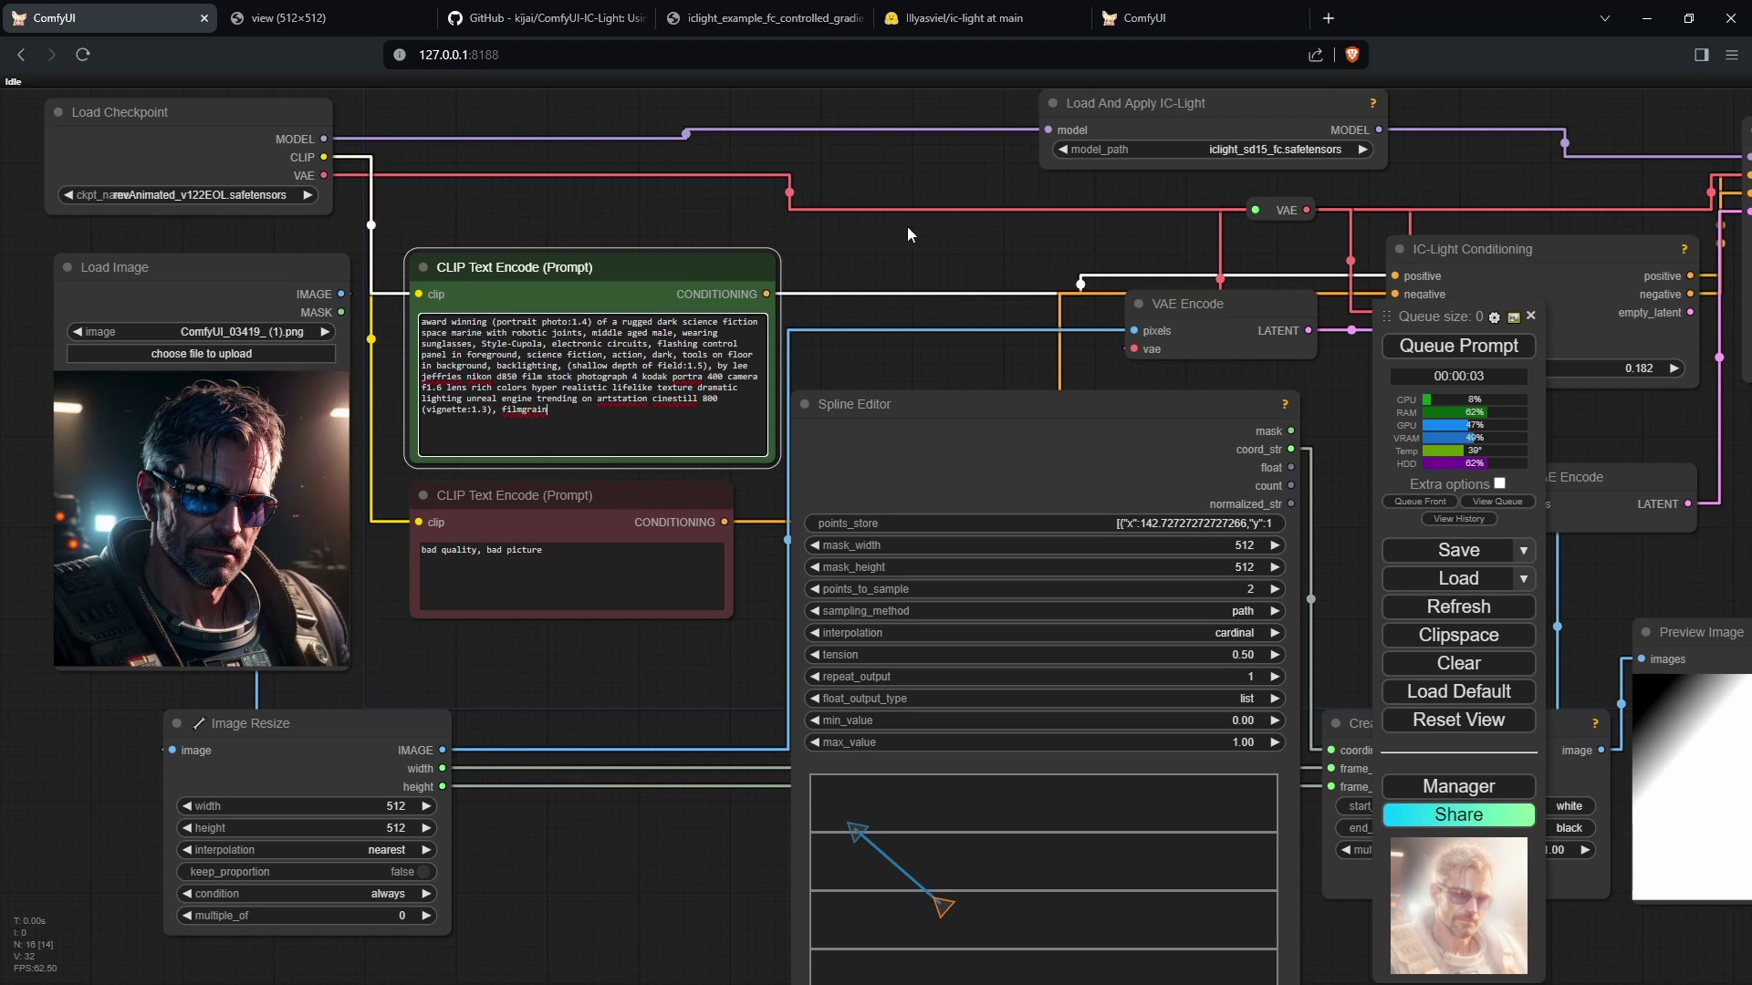
Copy the negative prompt text from the other ComfyUI workflow
left_click(1145, 17)
left_click_drag(1084, 691, 1088, 540)
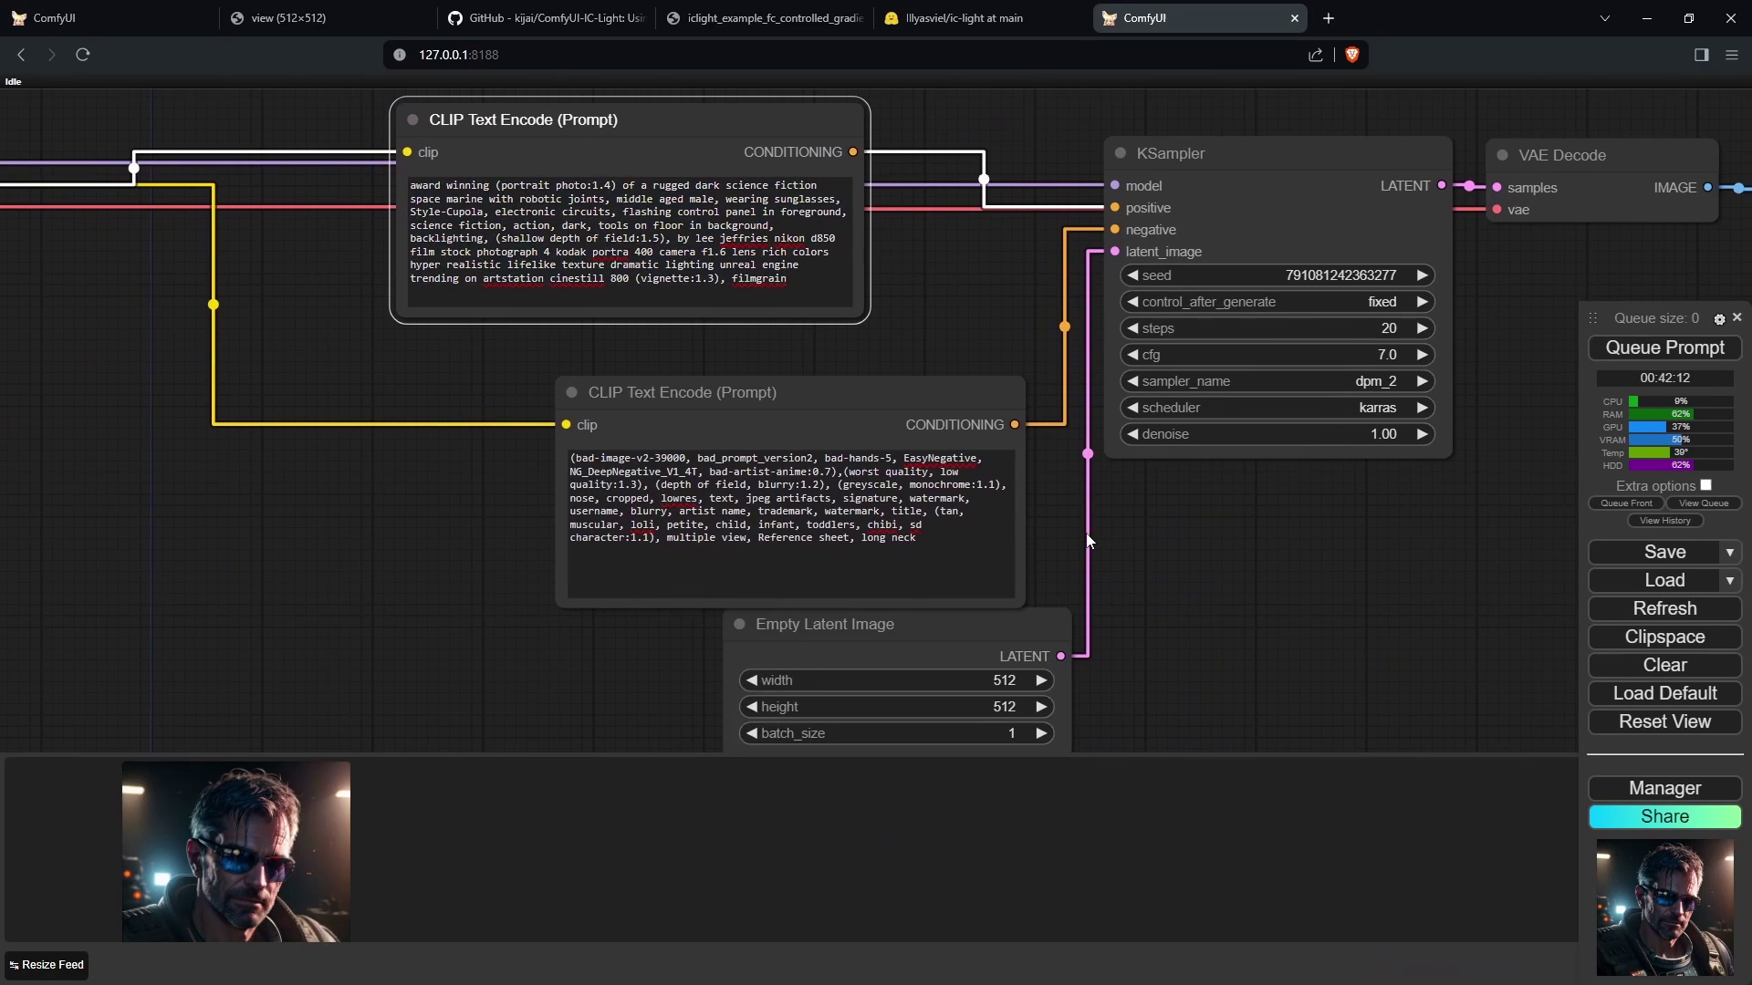
left_click(976, 554)
key("ctrl+a")
left_click(976, 554)
key("ctrl+a")
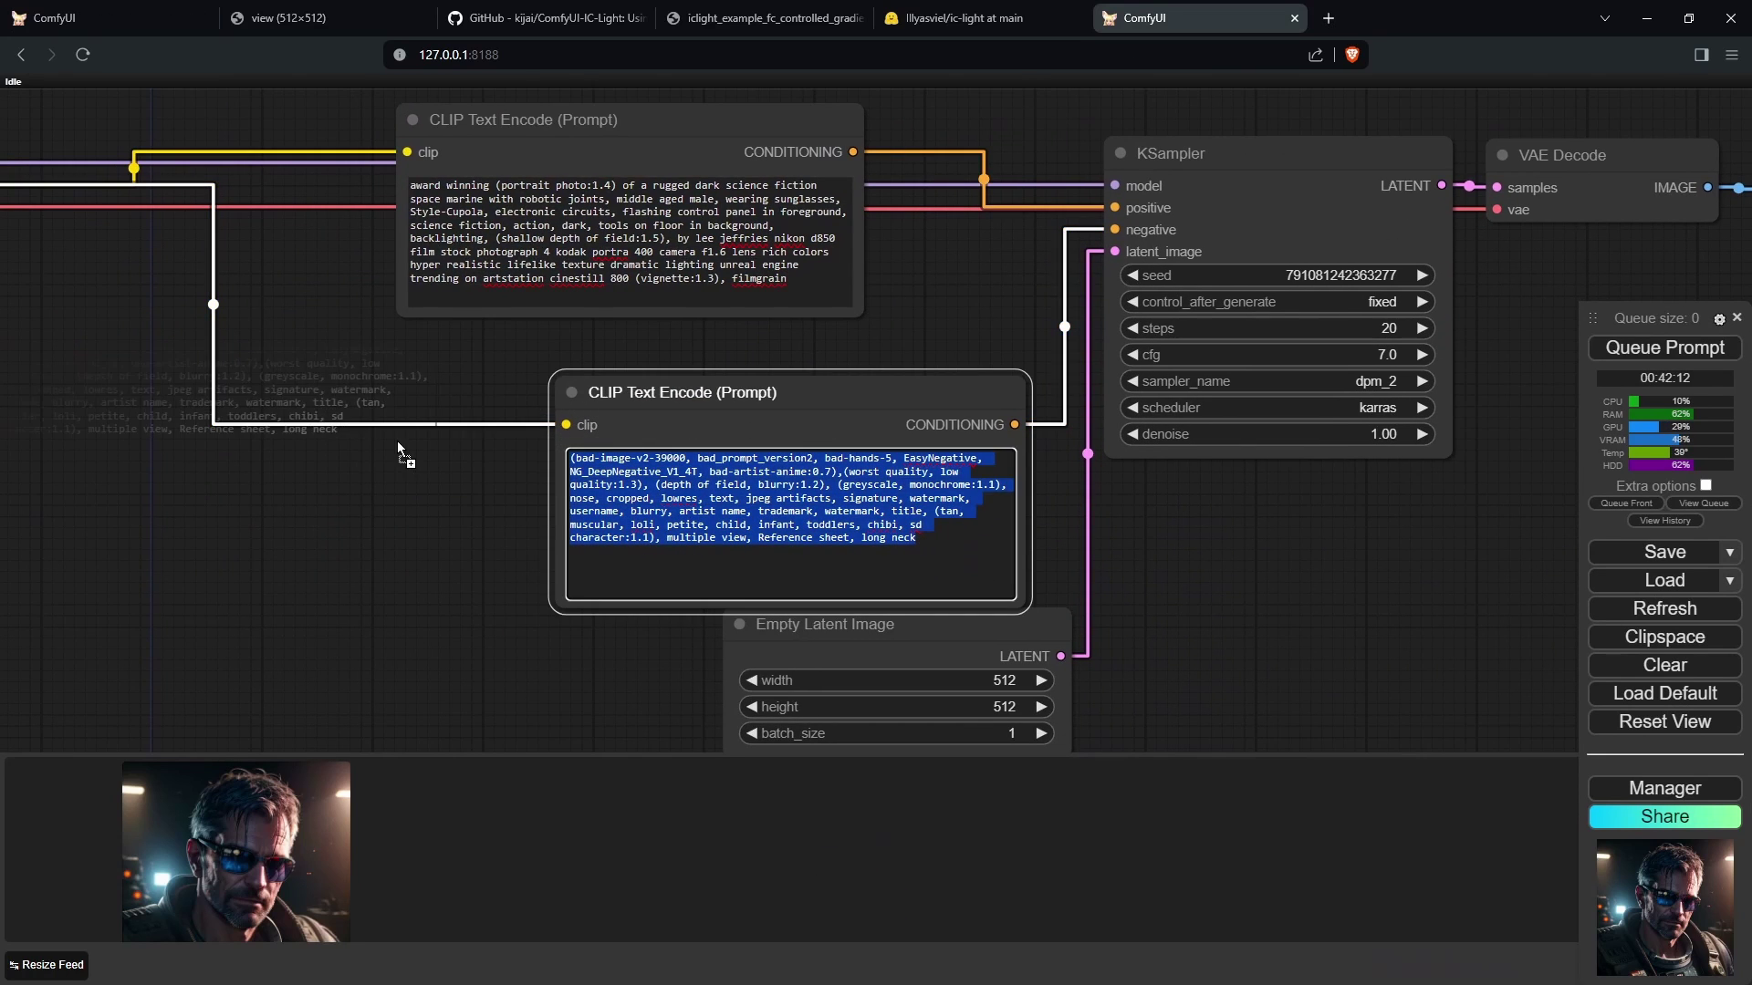
key("ctrl+1")
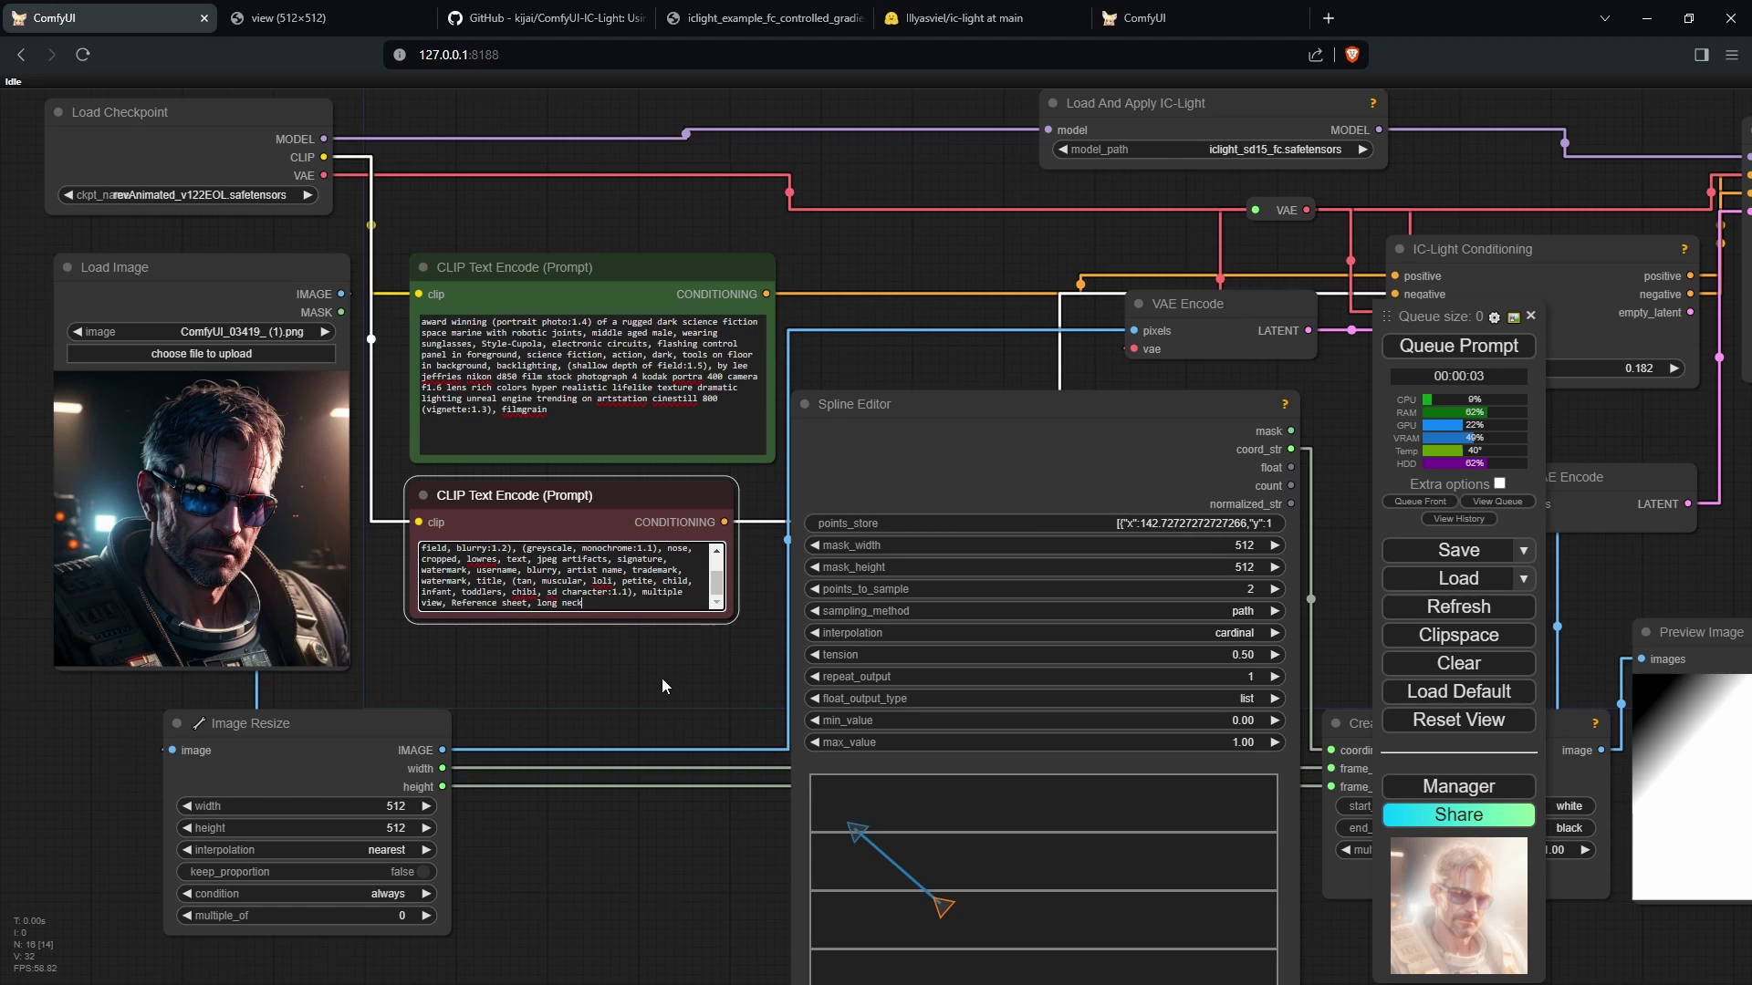
Generate the relit space-marine portrait and bring its output preview into view
left_click(1418, 352)
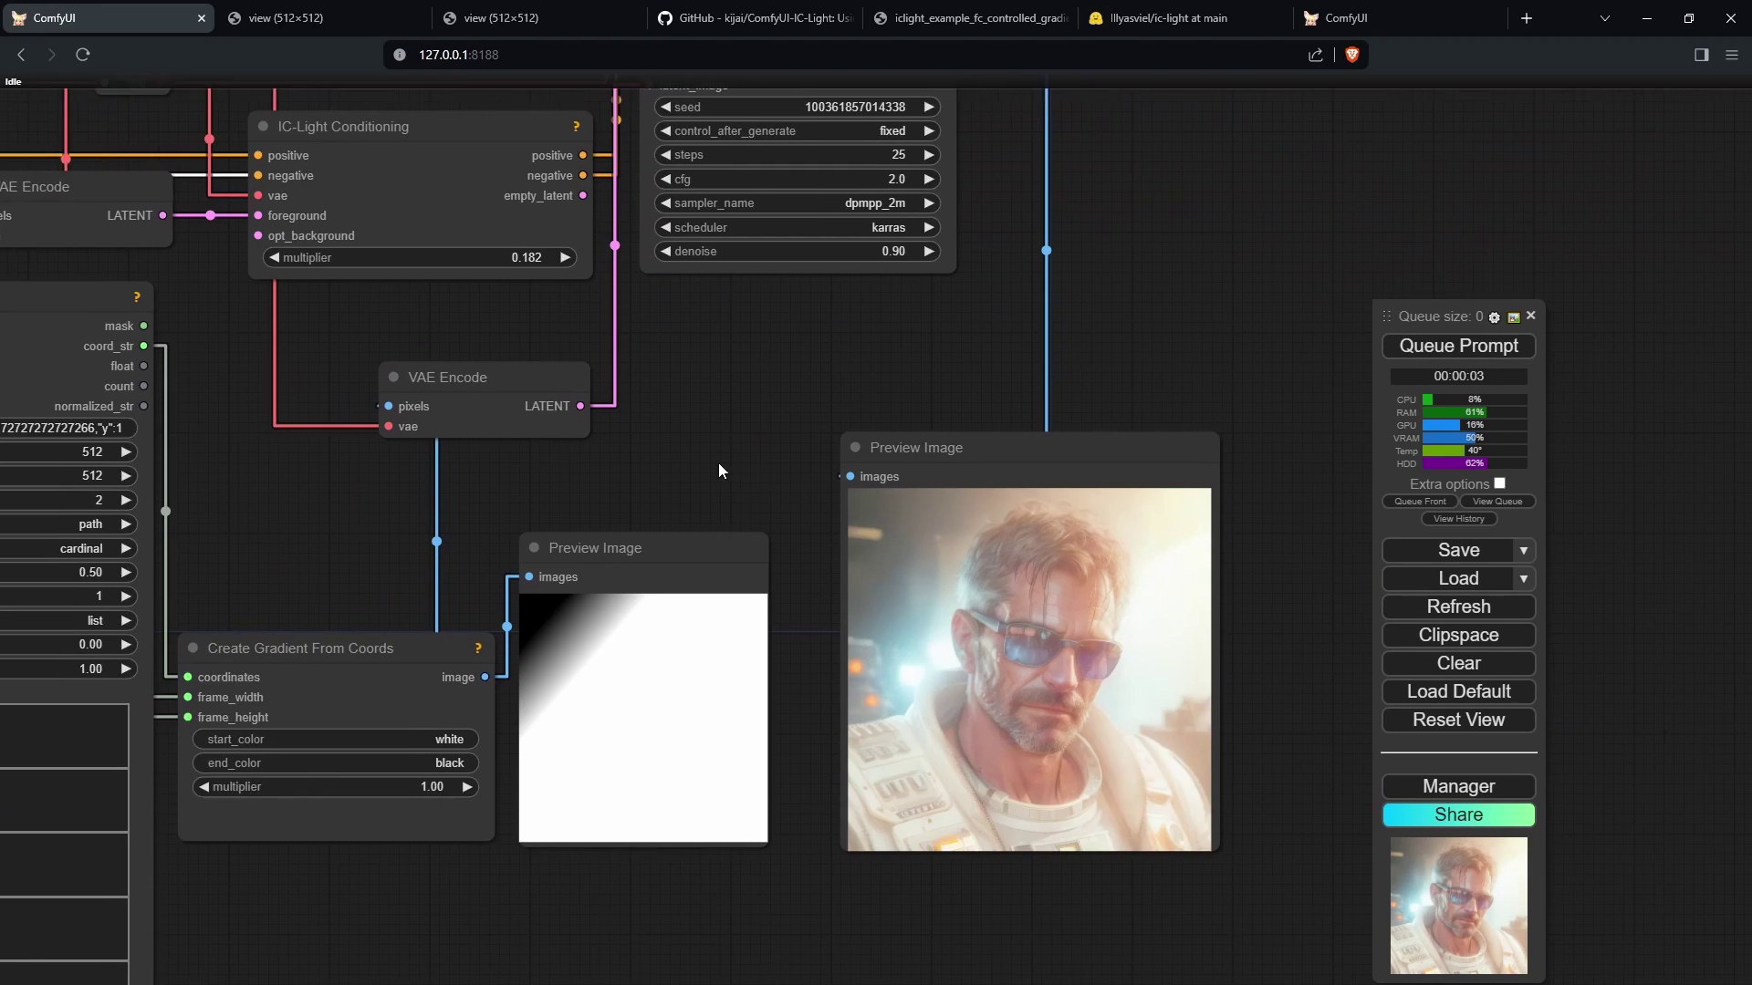
left_click_drag(719, 465, 420, 386)
scroll(554, 584, "up", 3)
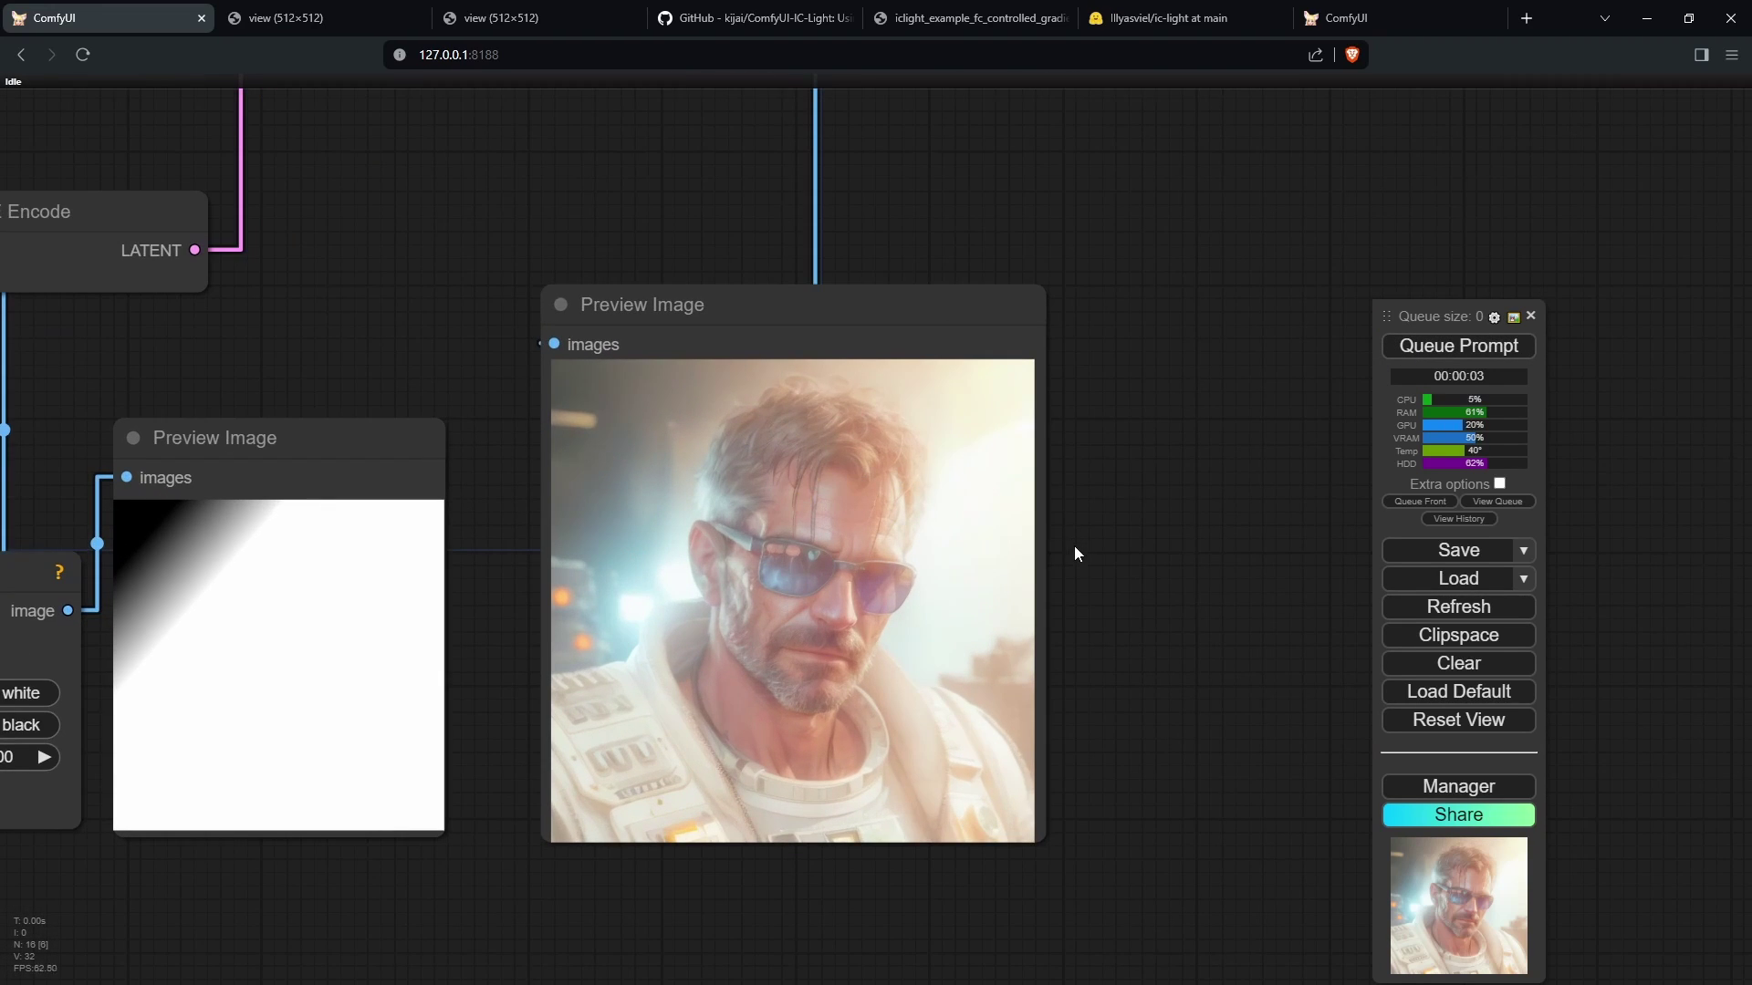
scroll(1077, 553, "up", 1)
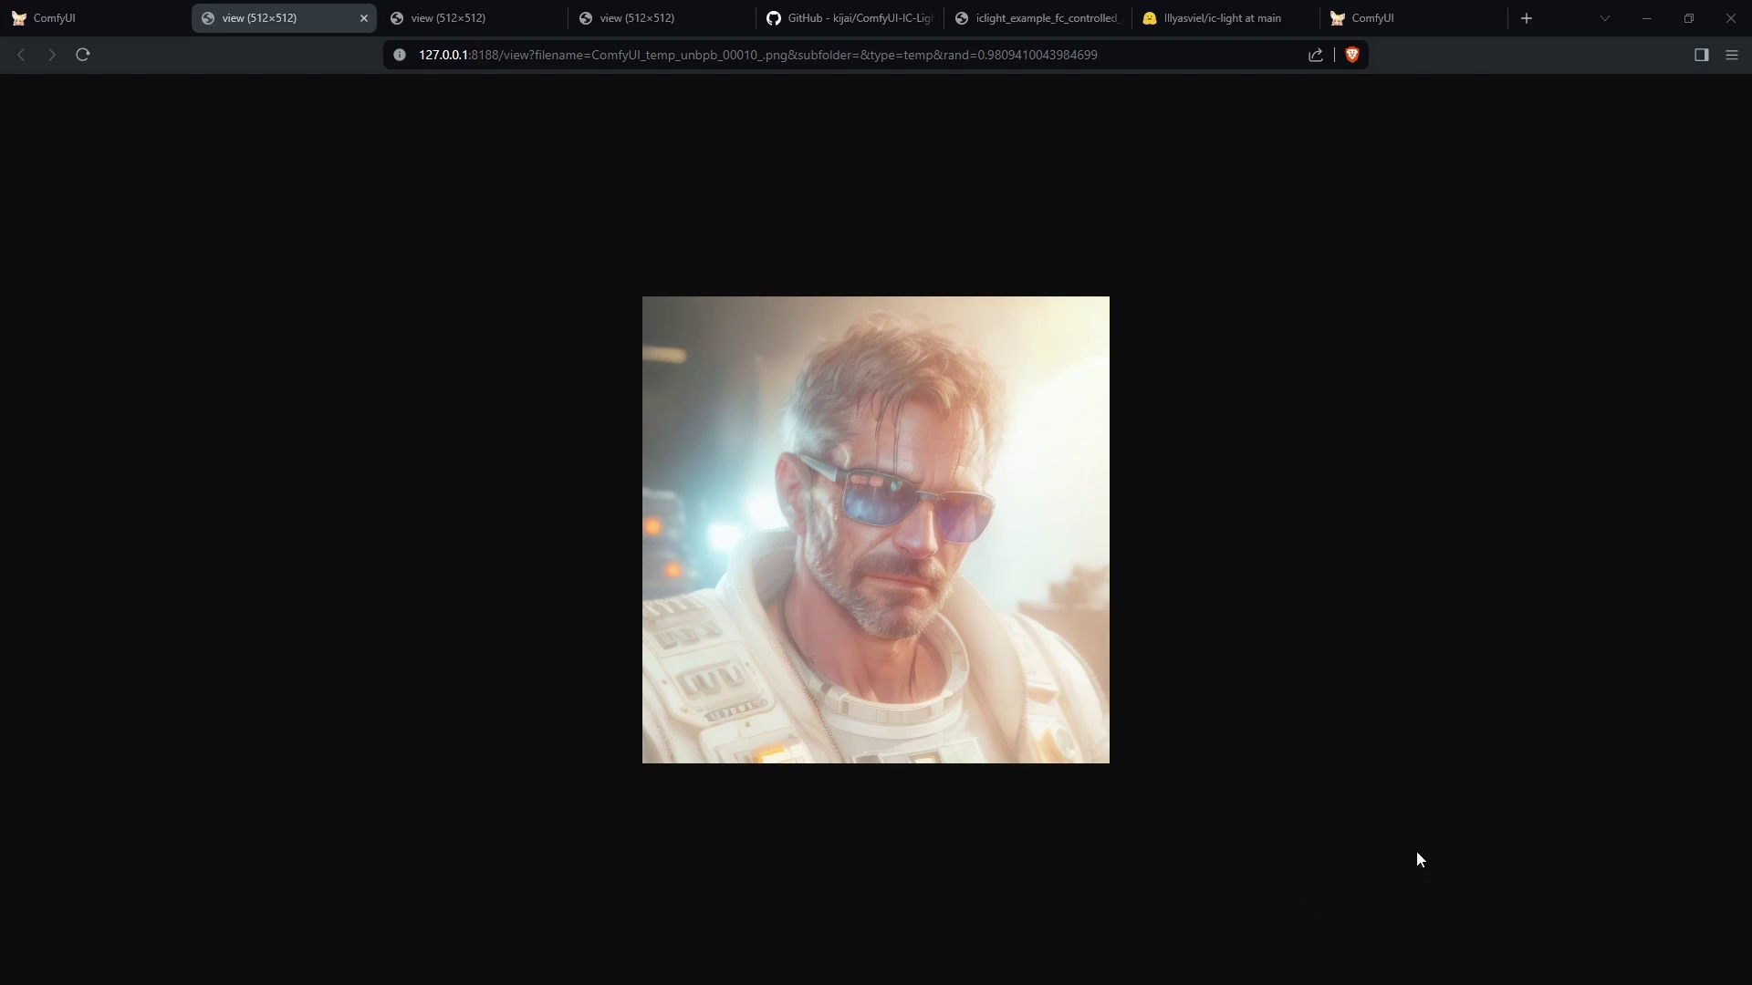
Compare generated images 00010 and 00013, then close the active image tab
left_click(467, 14)
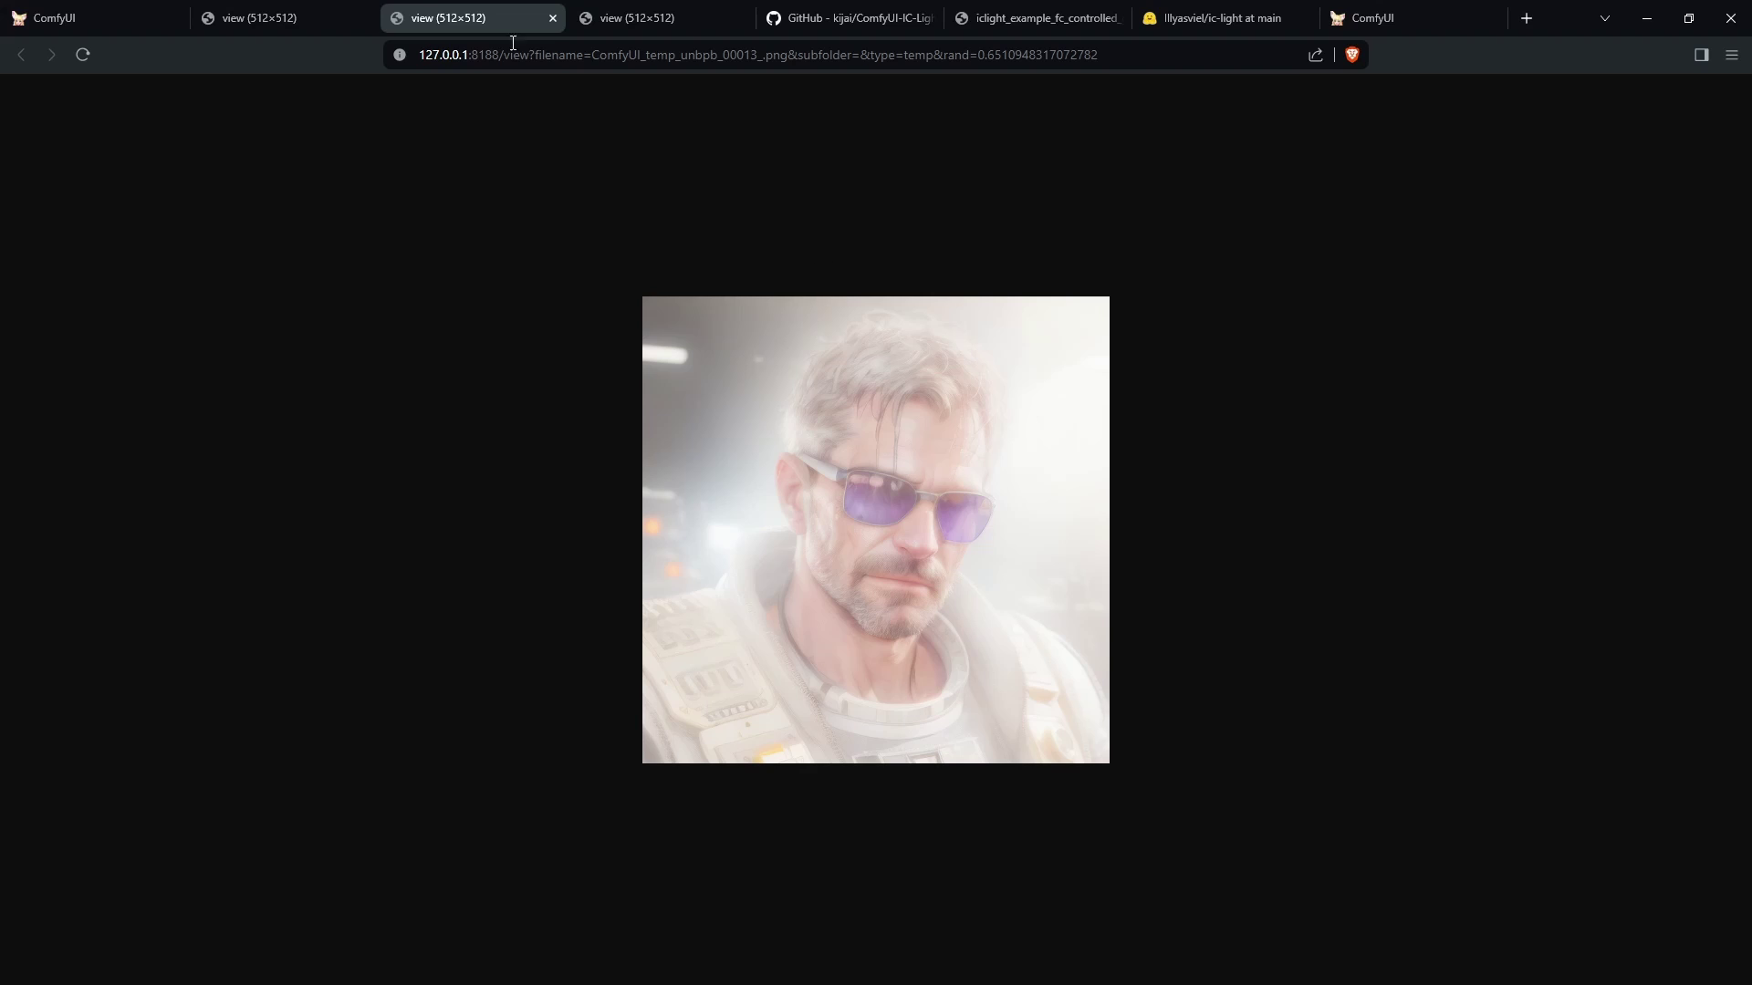
left_click(295, 9)
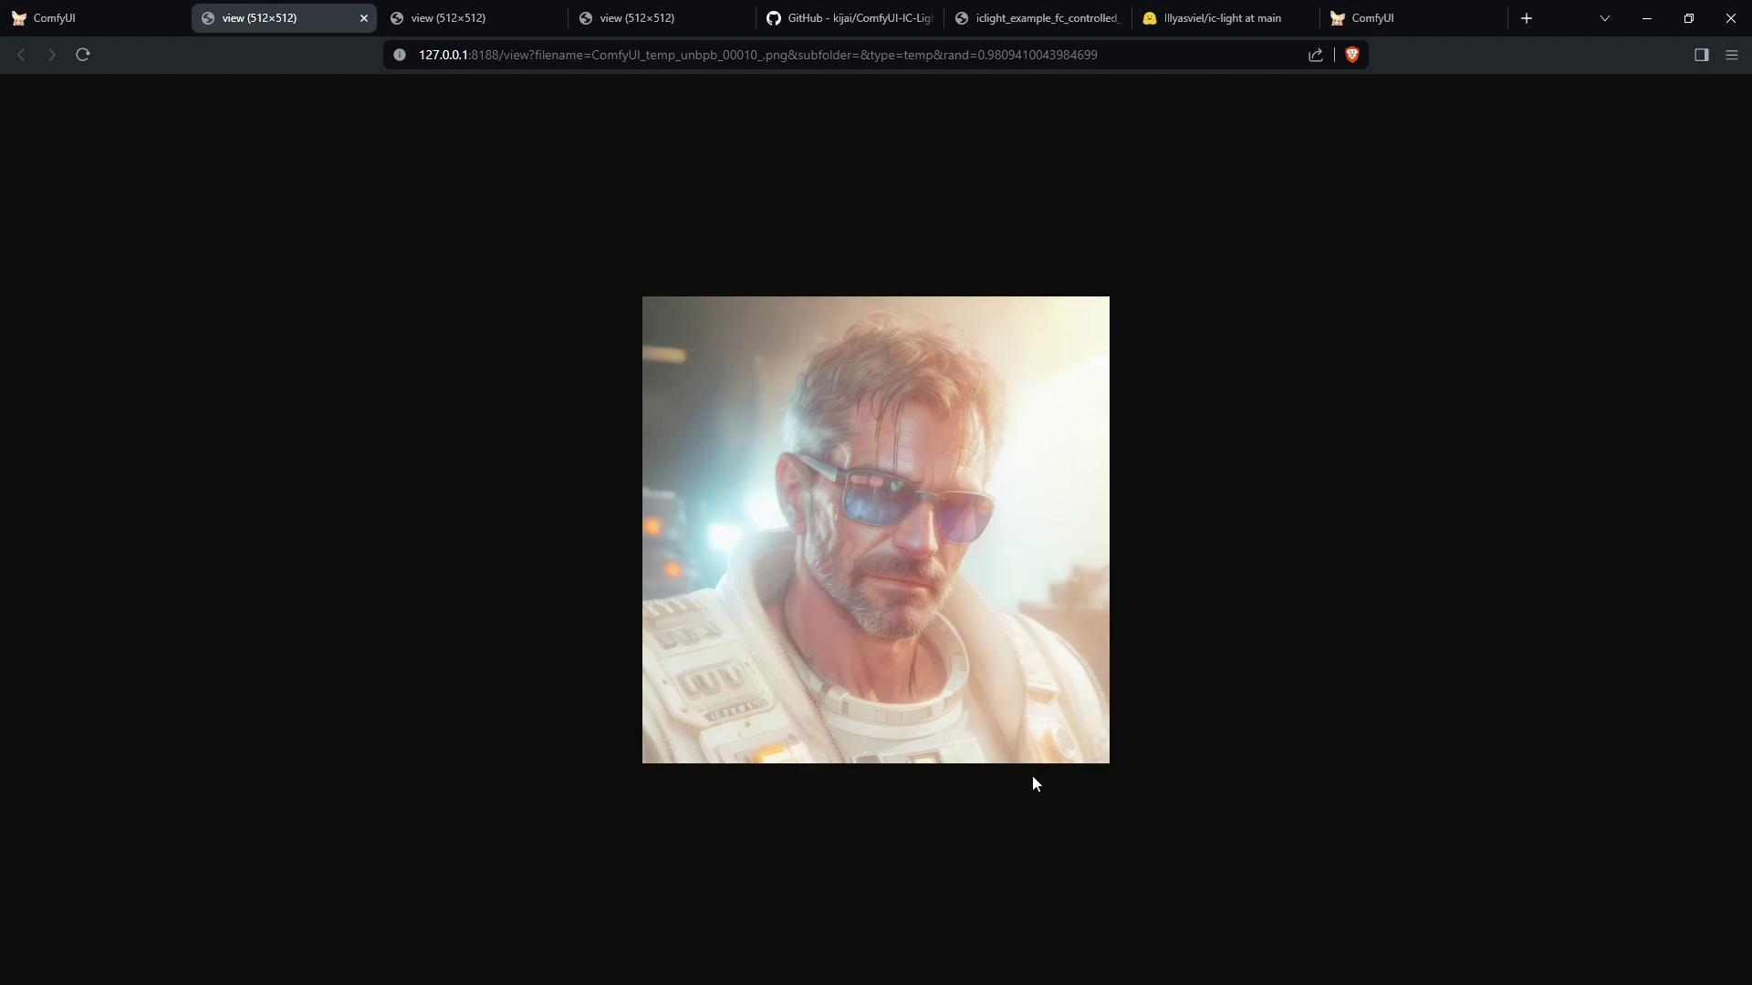
key("ctrl+w")
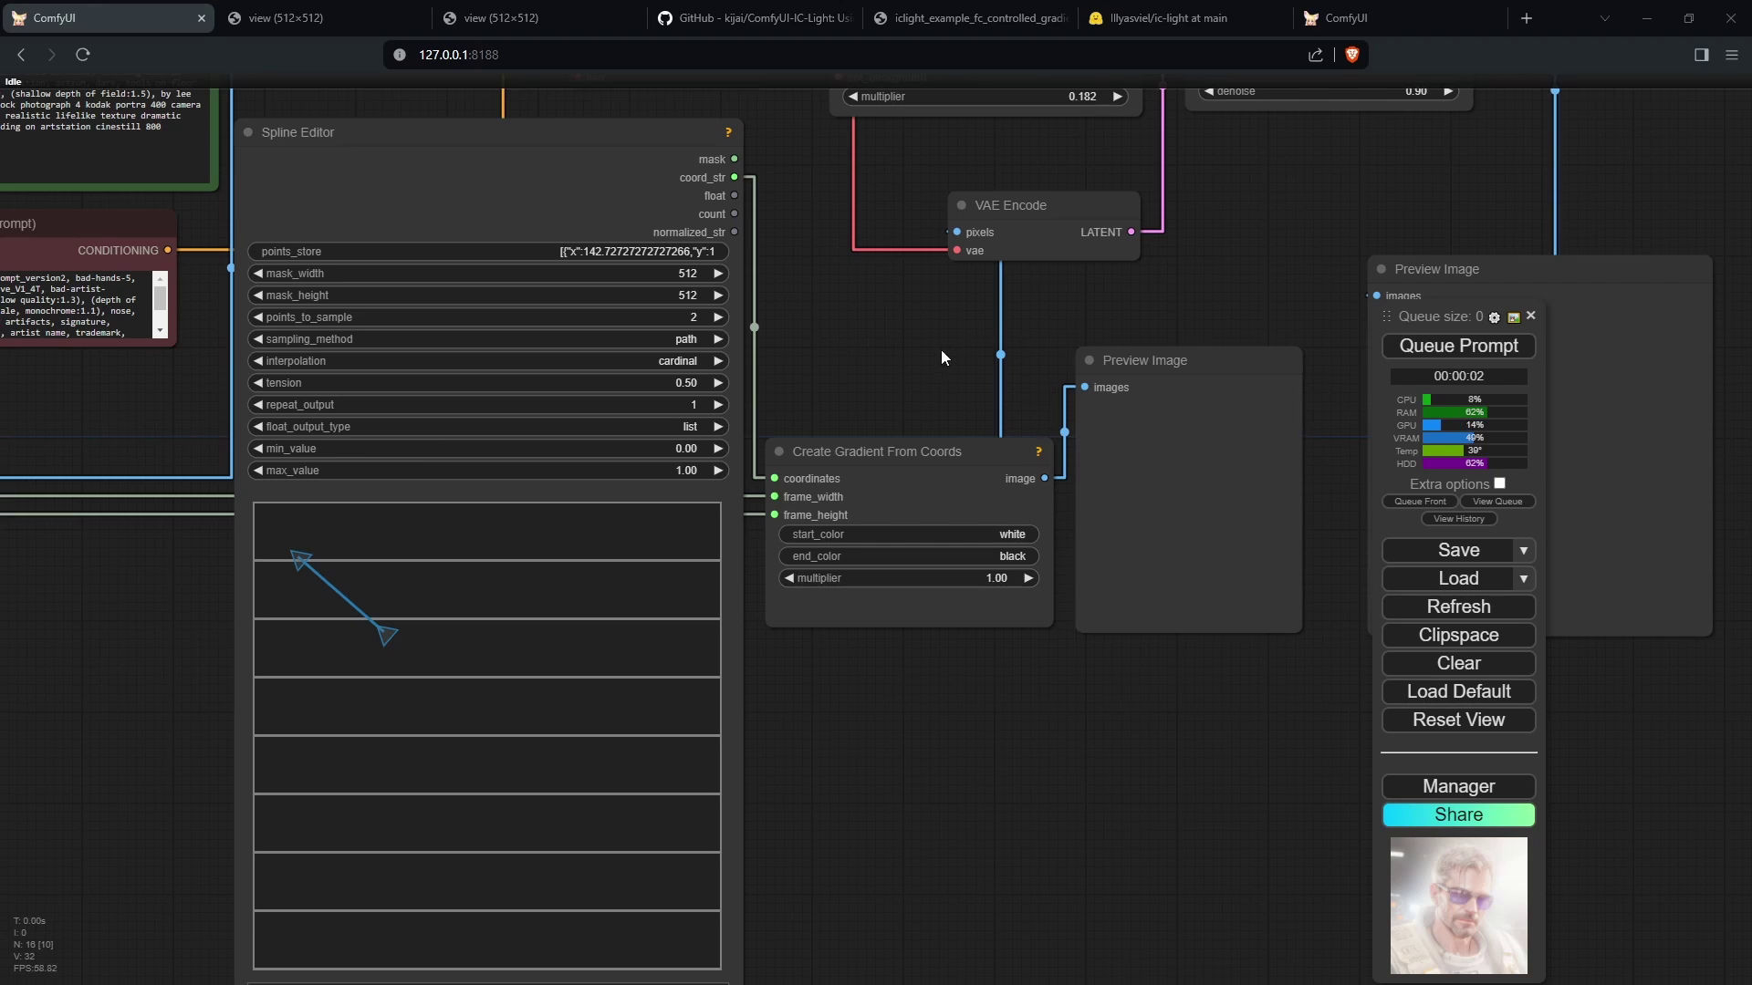
Stretch the gradient line to the lower right, re-render the portrait, and go to the IC-Light readme
left_click_drag(927, 359, 911, 304)
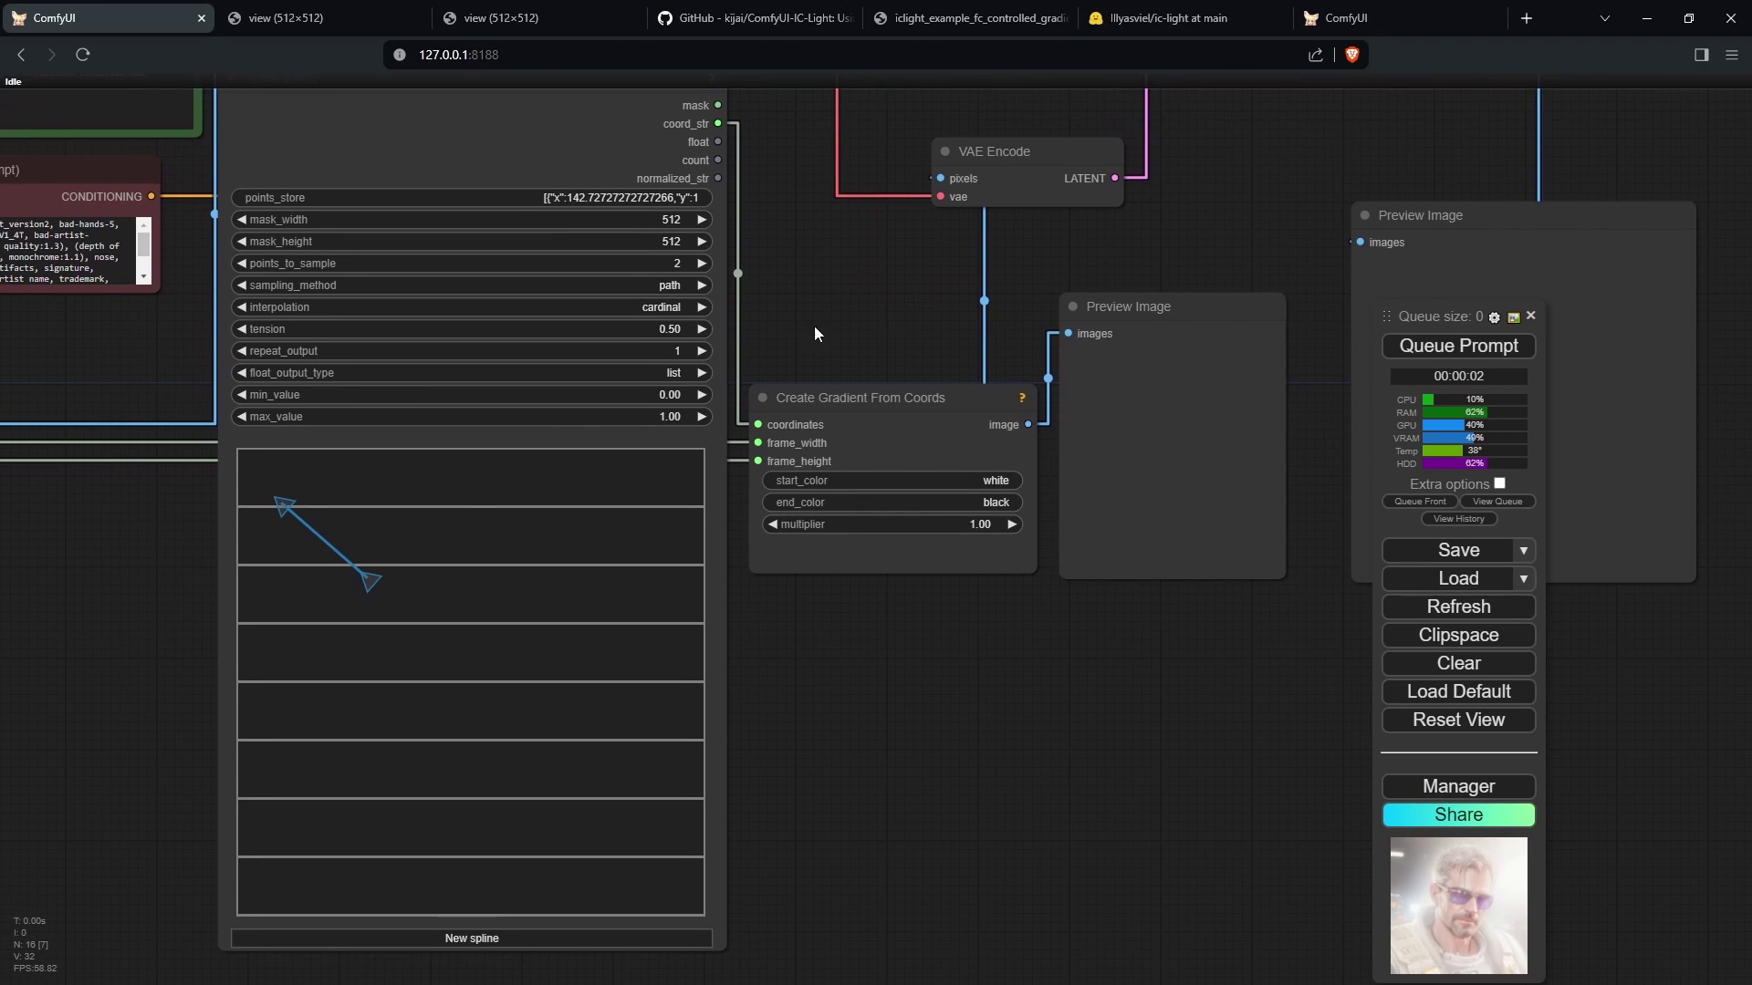
left_click_drag(369, 584, 626, 874)
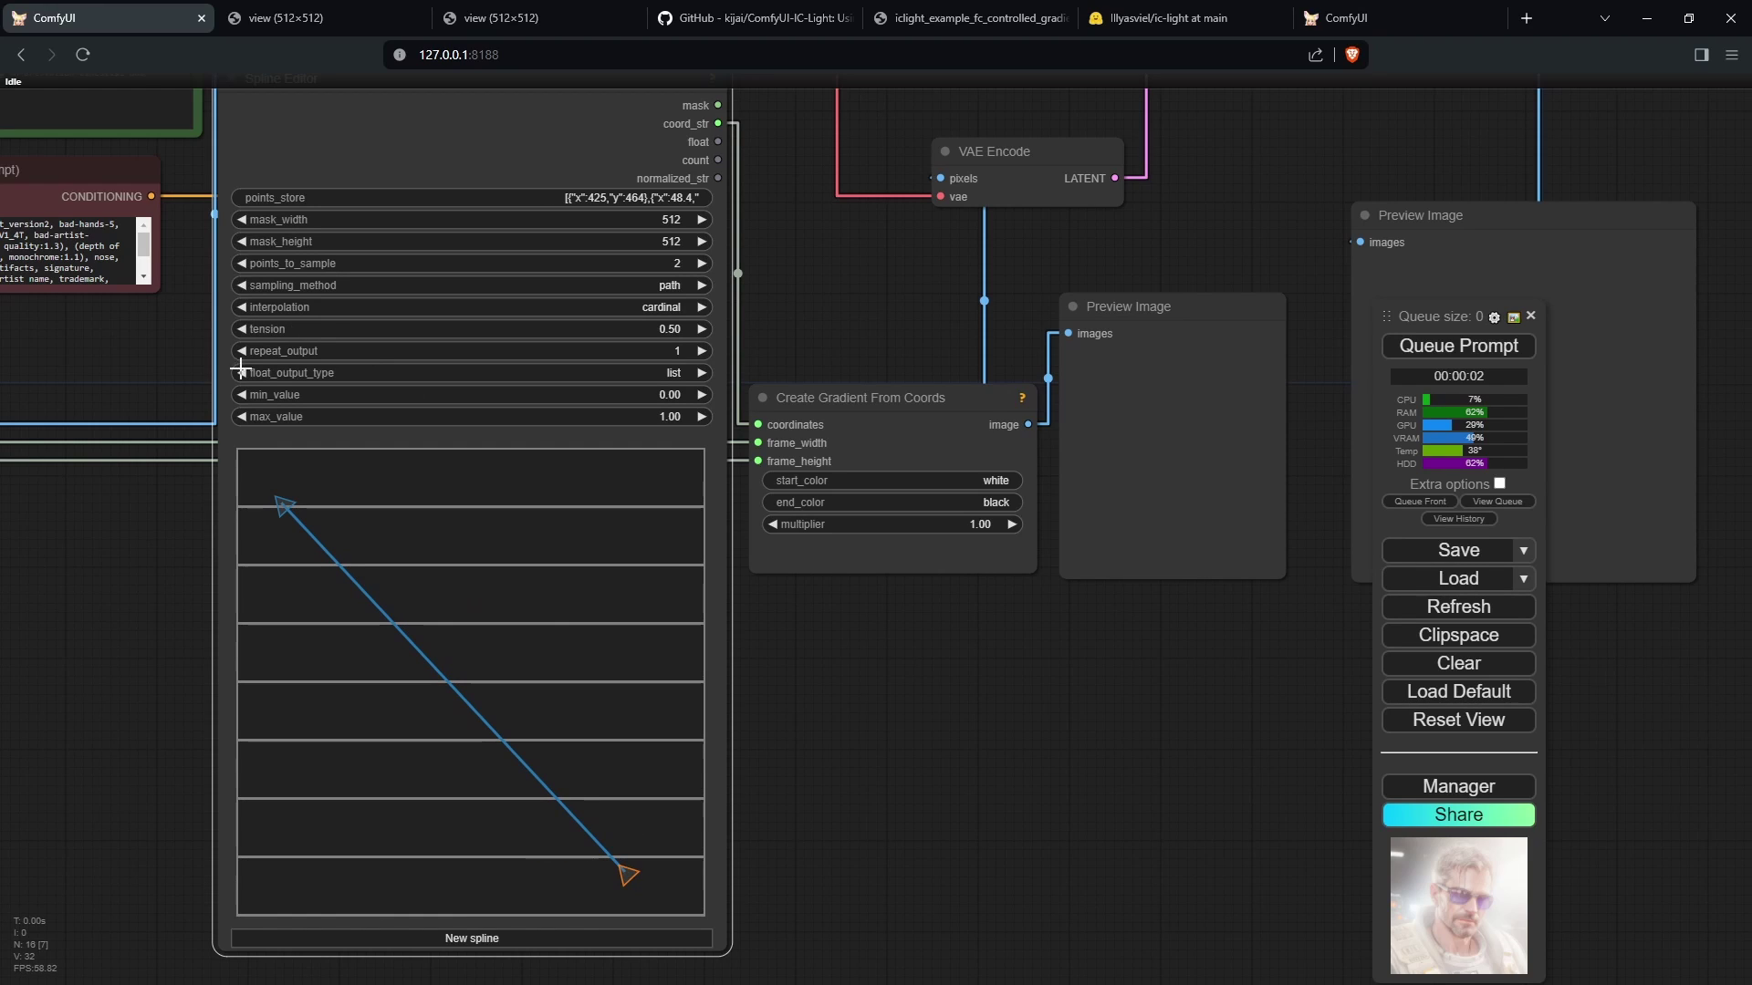
left_click(1394, 344)
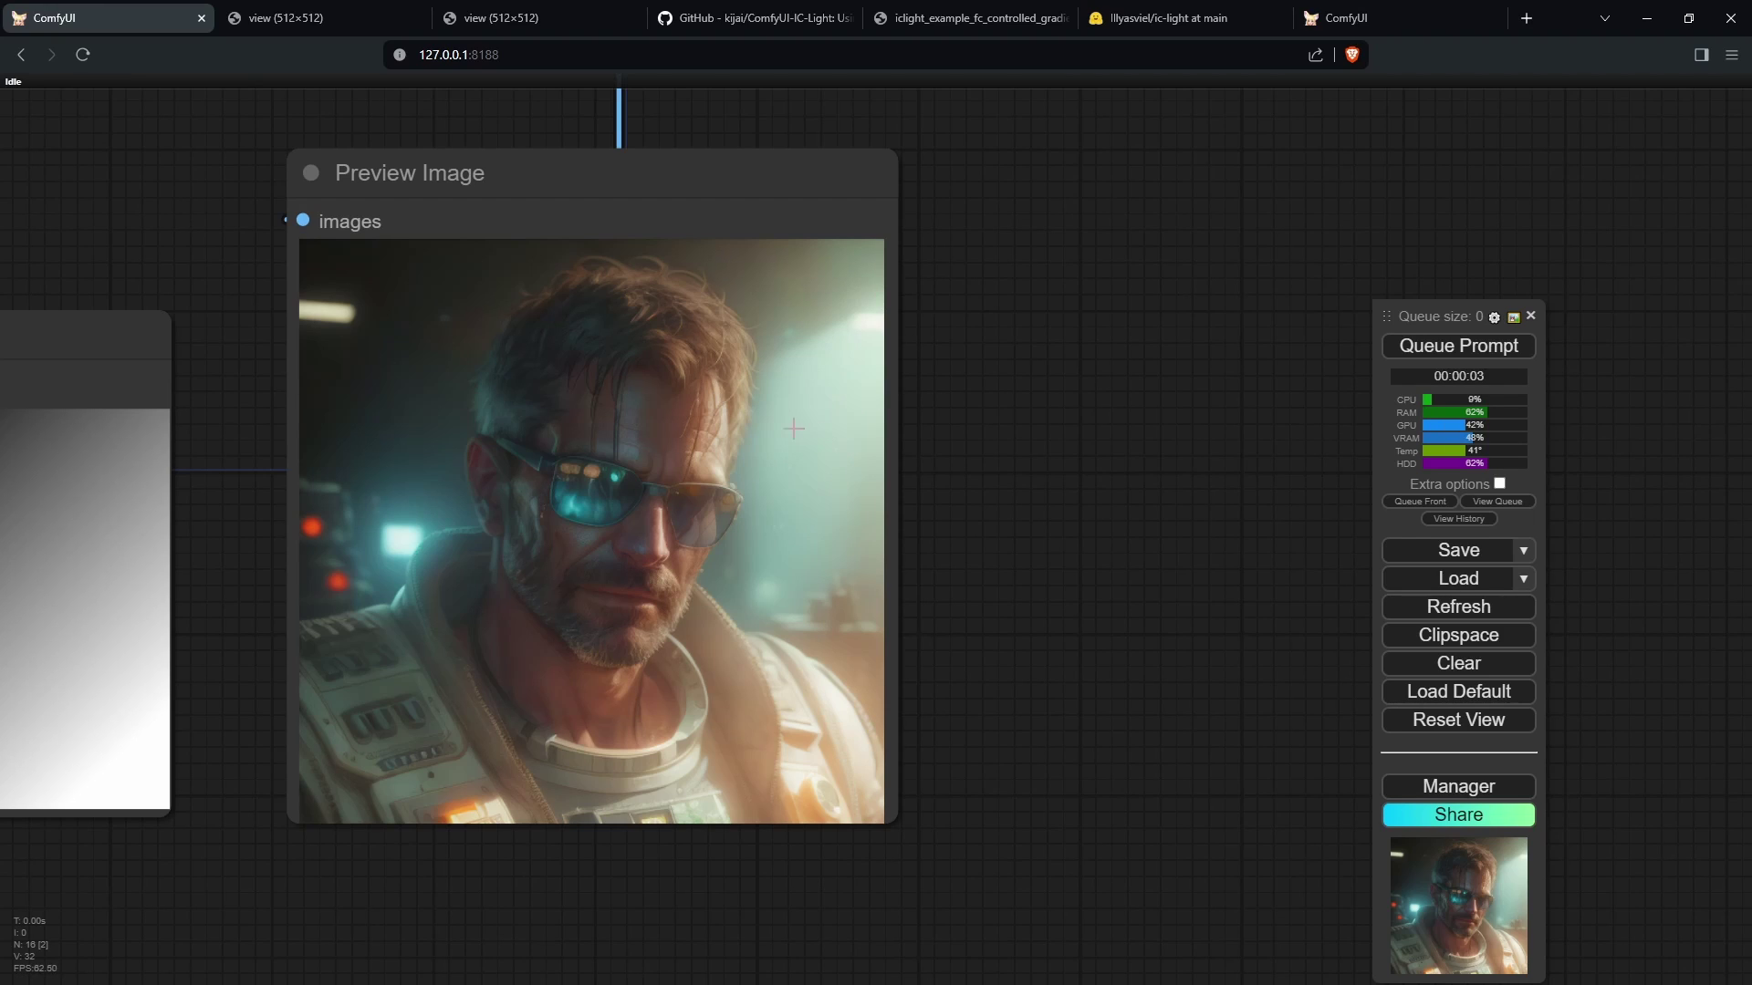
key("ctrl+4")
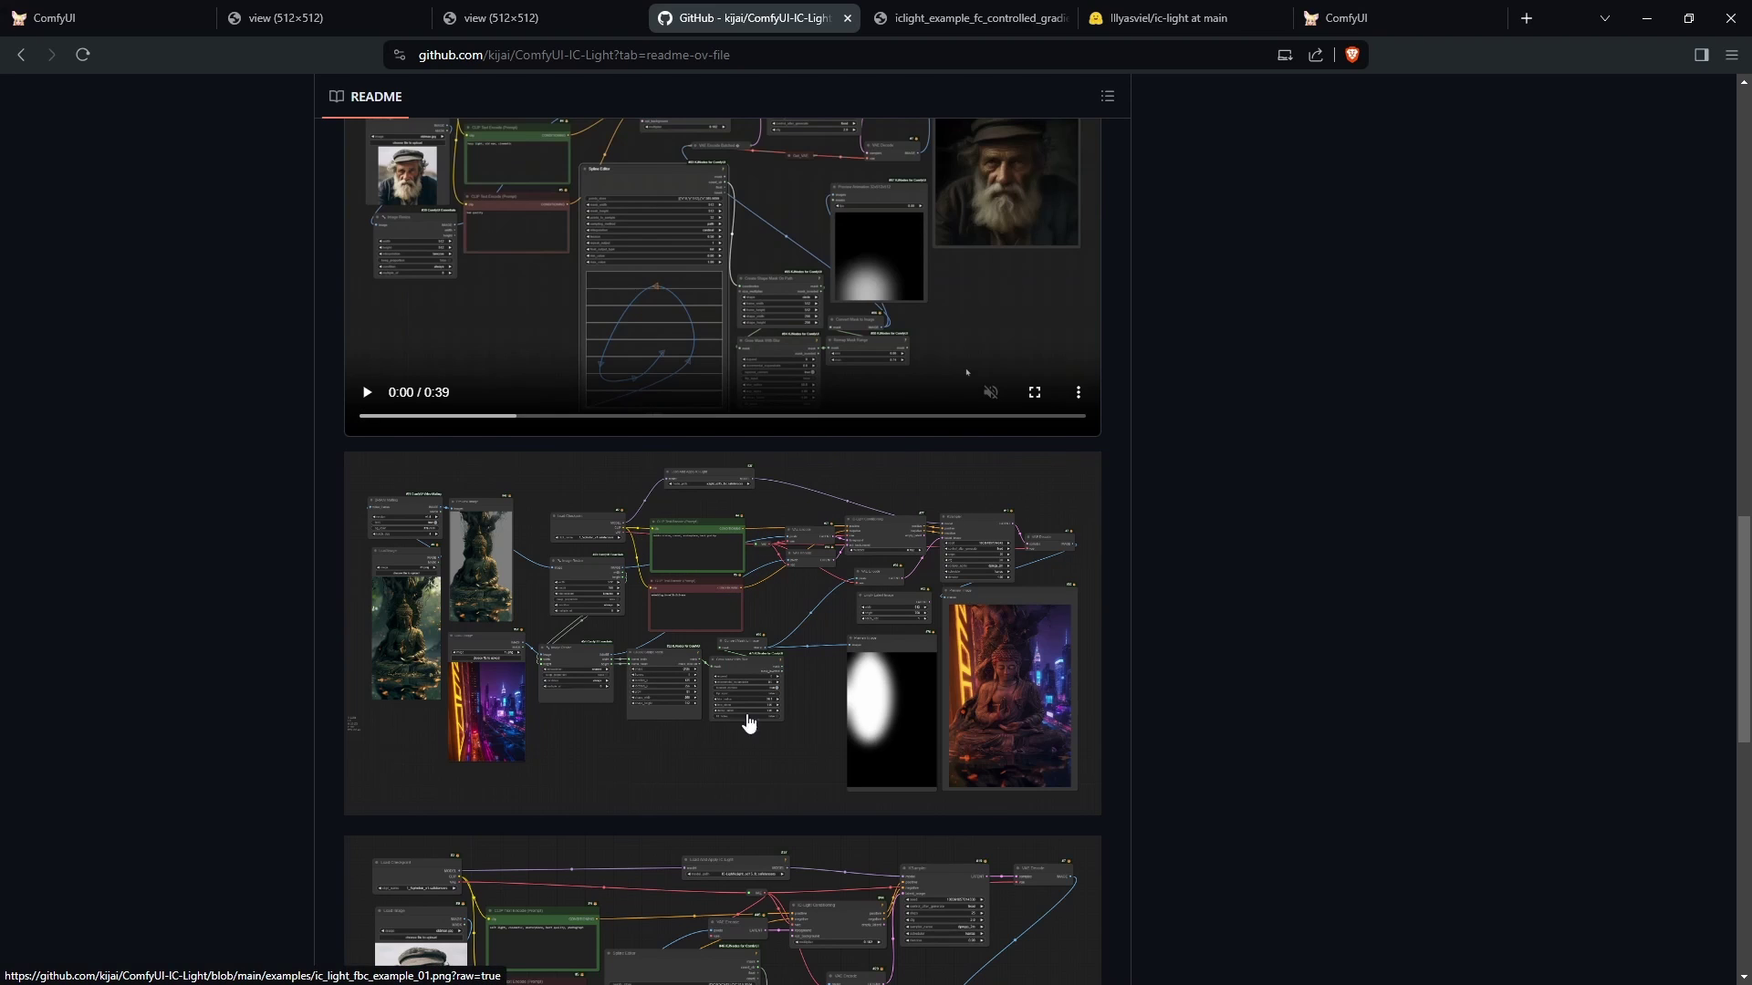
Return from the README to the ComfyUI FBC workflow with the circle mask
left_click(110, 17)
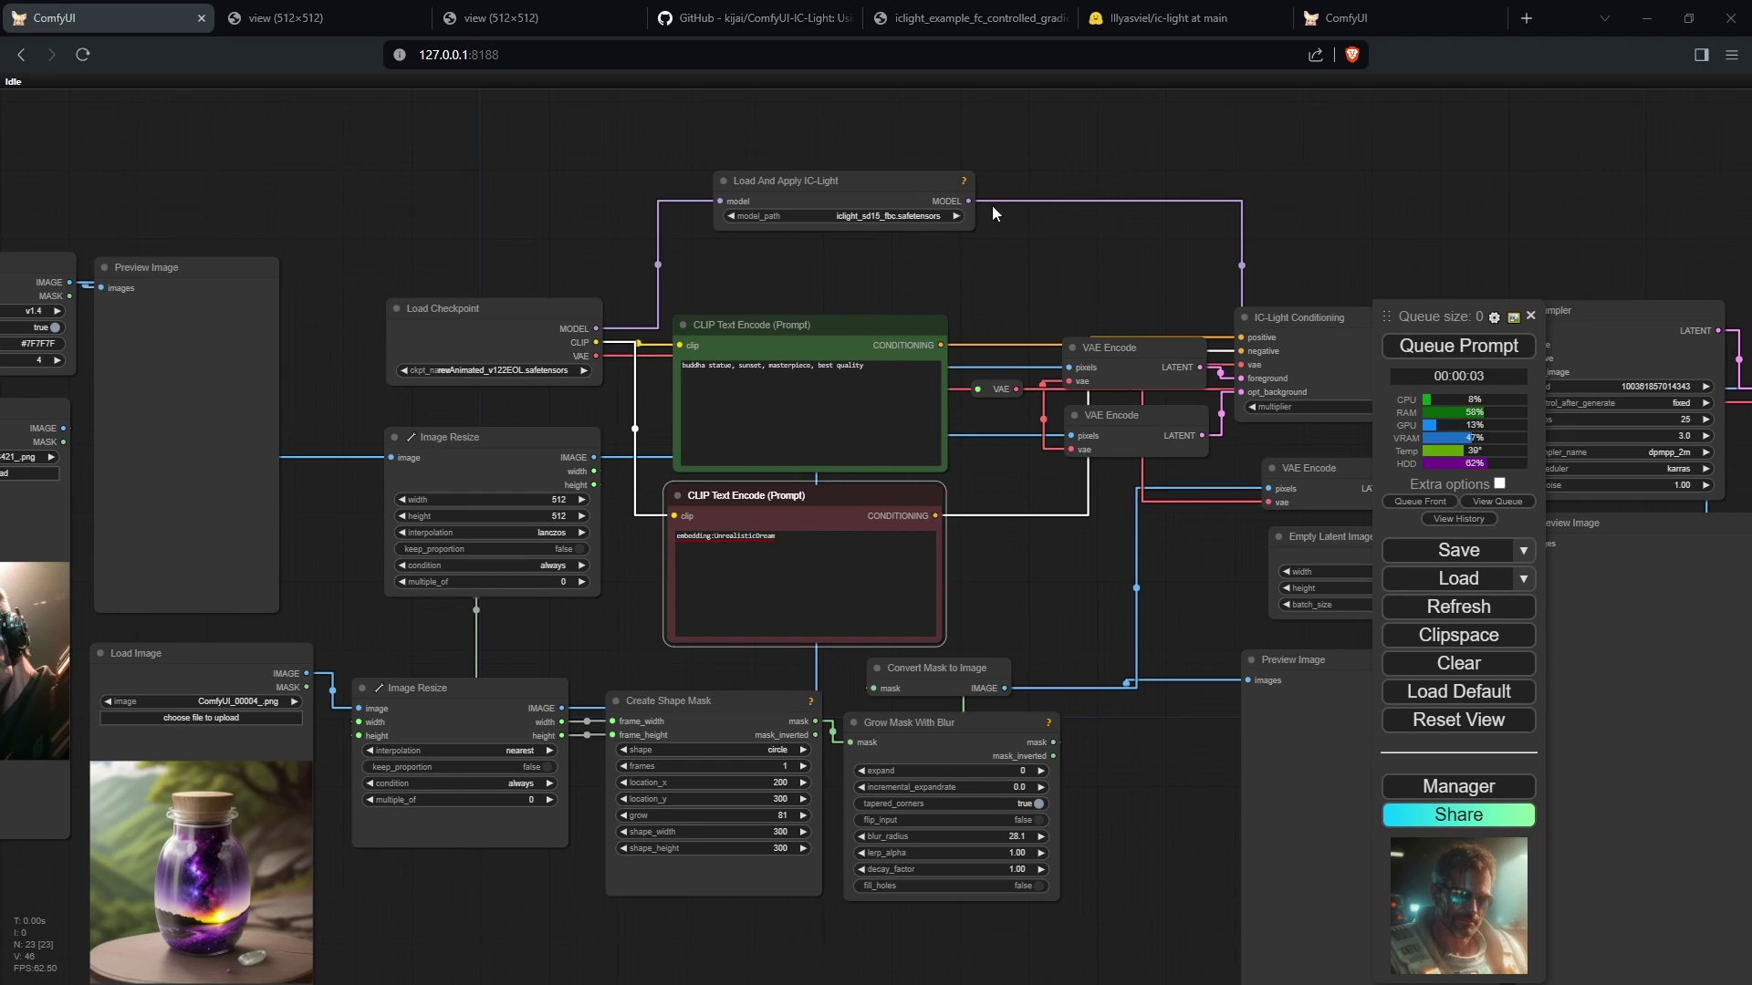
left_click(1419, 785)
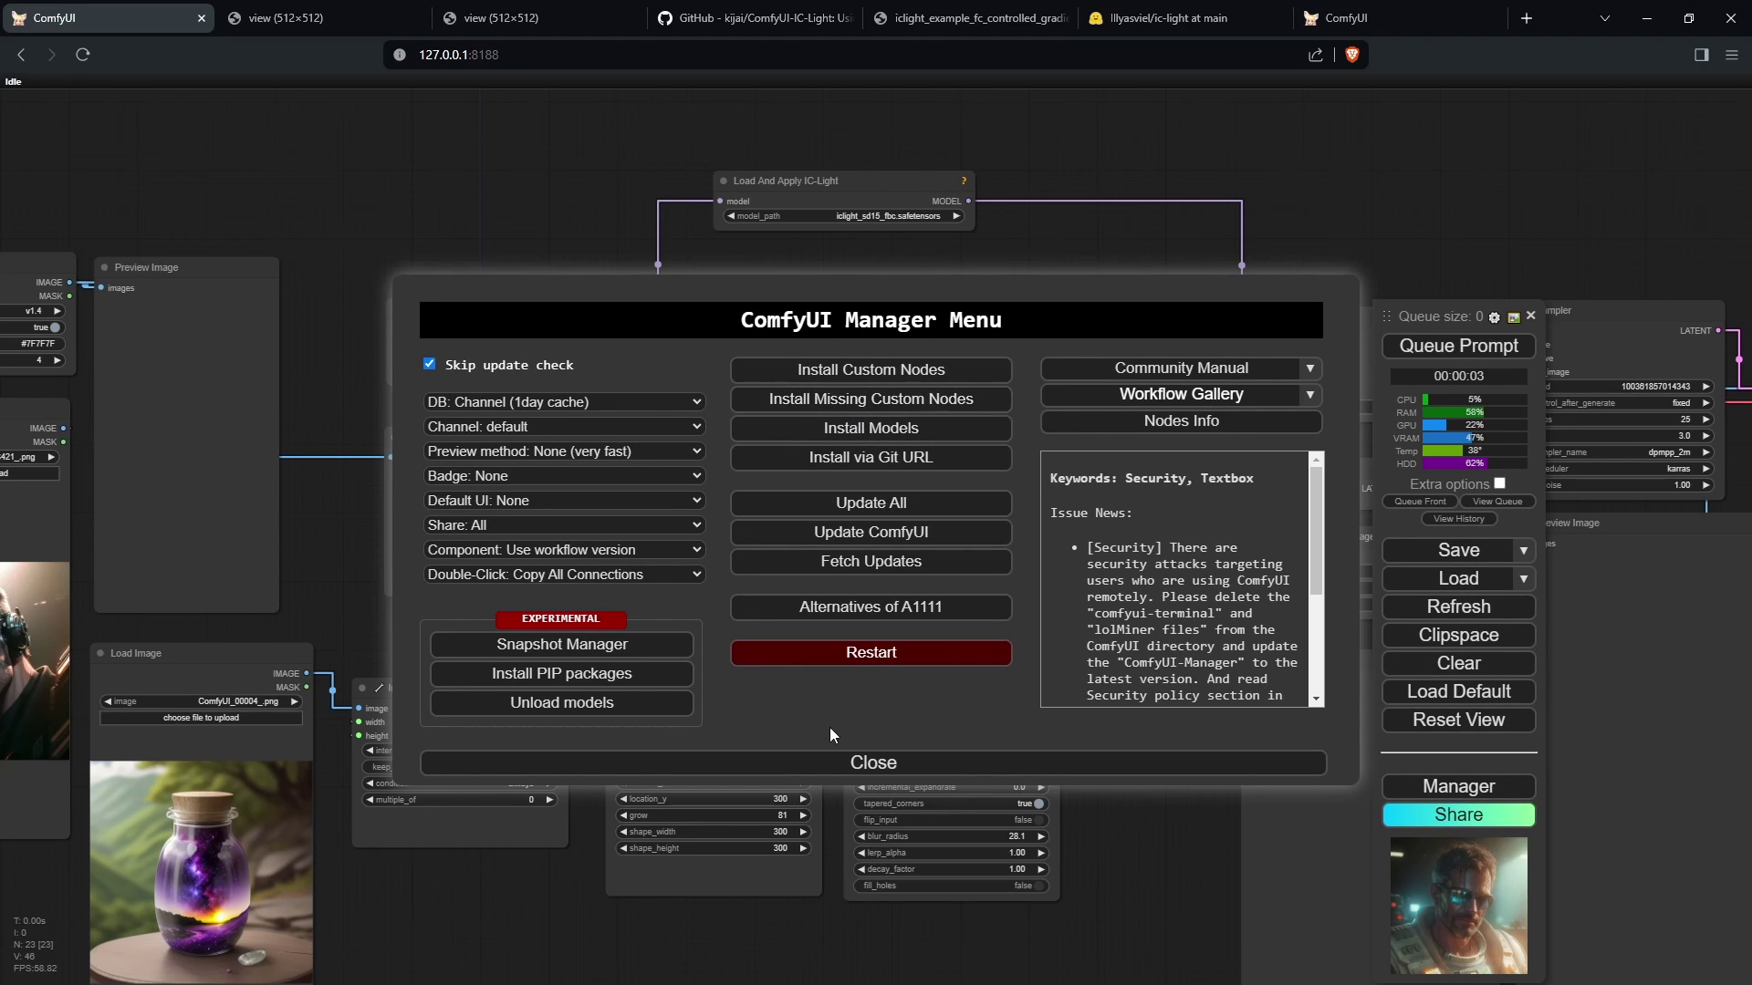
left_click(858, 763)
scroll(1153, 267, "up", 2)
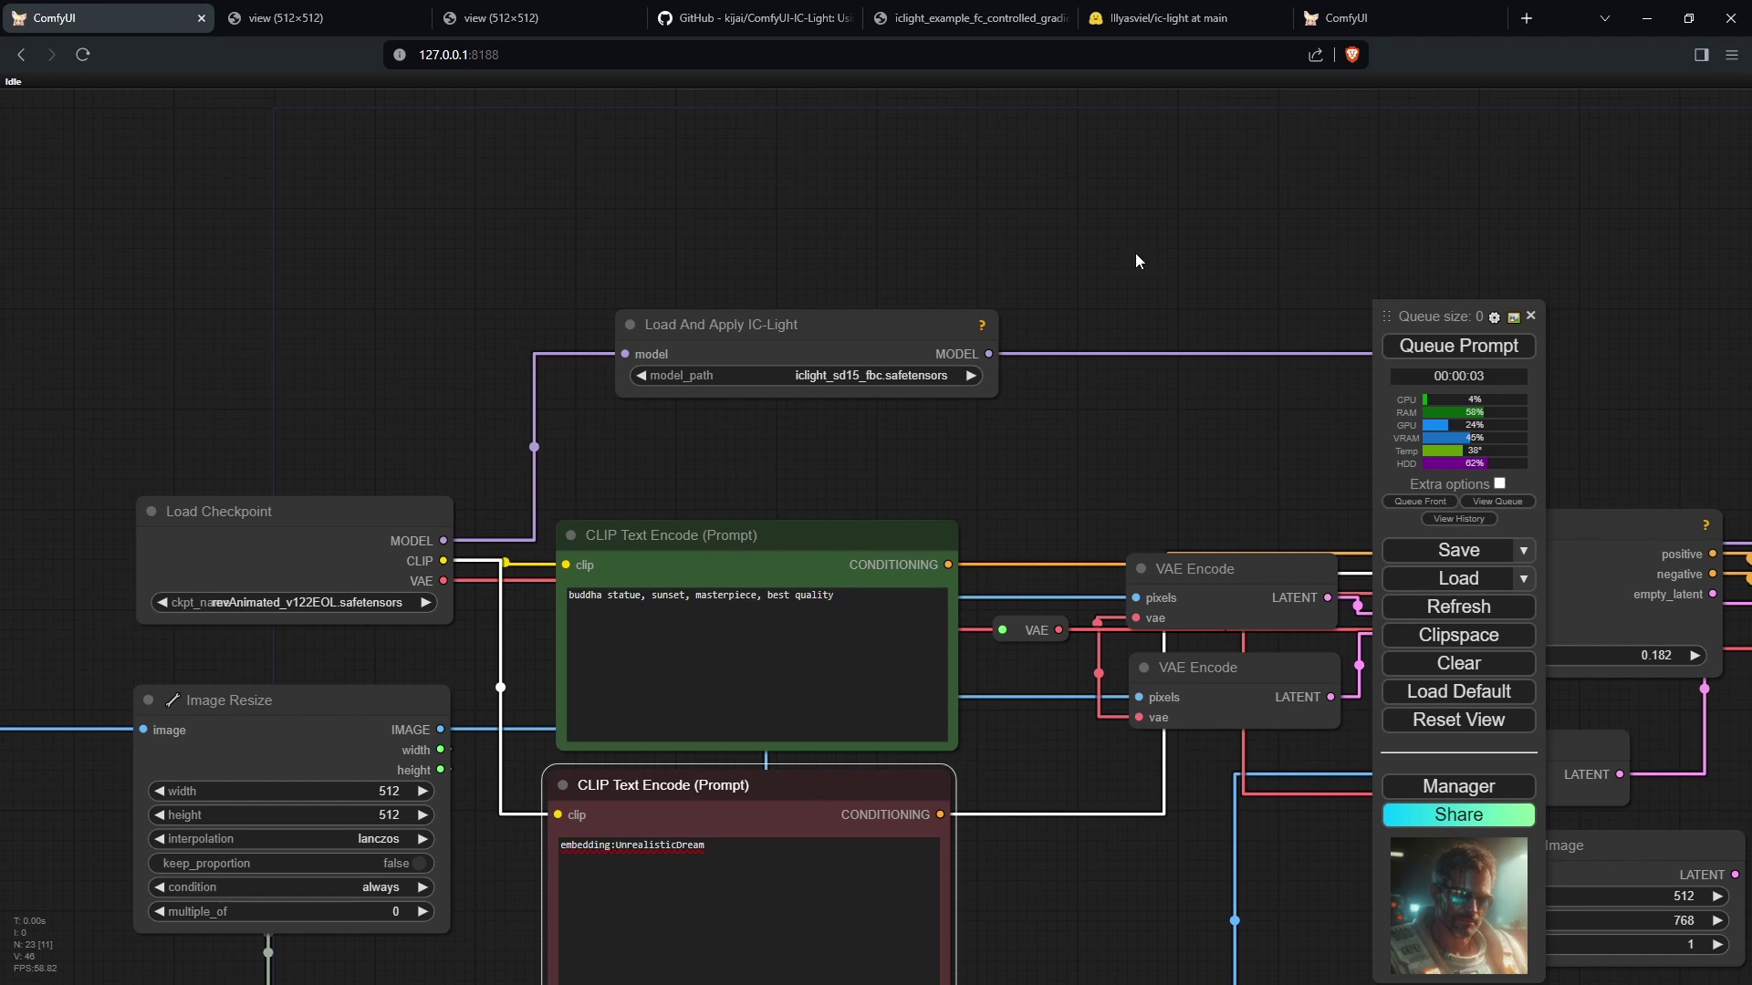
scroll(805, 416, "up", 1)
left_click(903, 365)
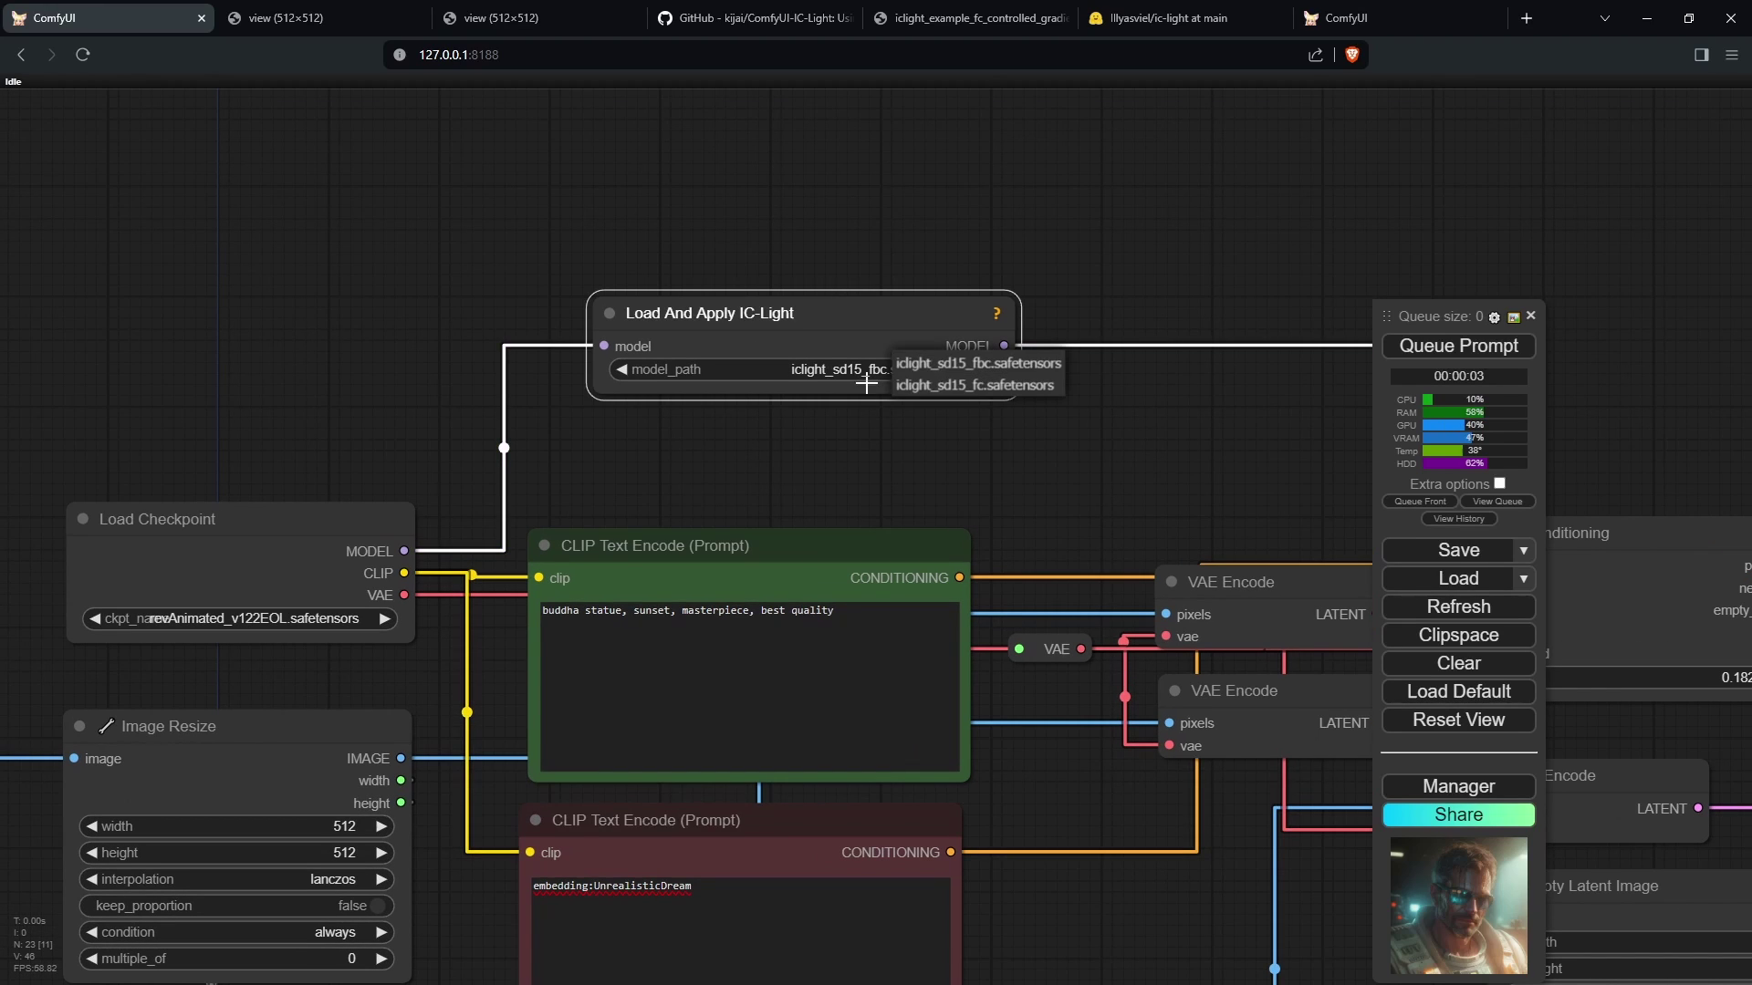
left_click(962, 364)
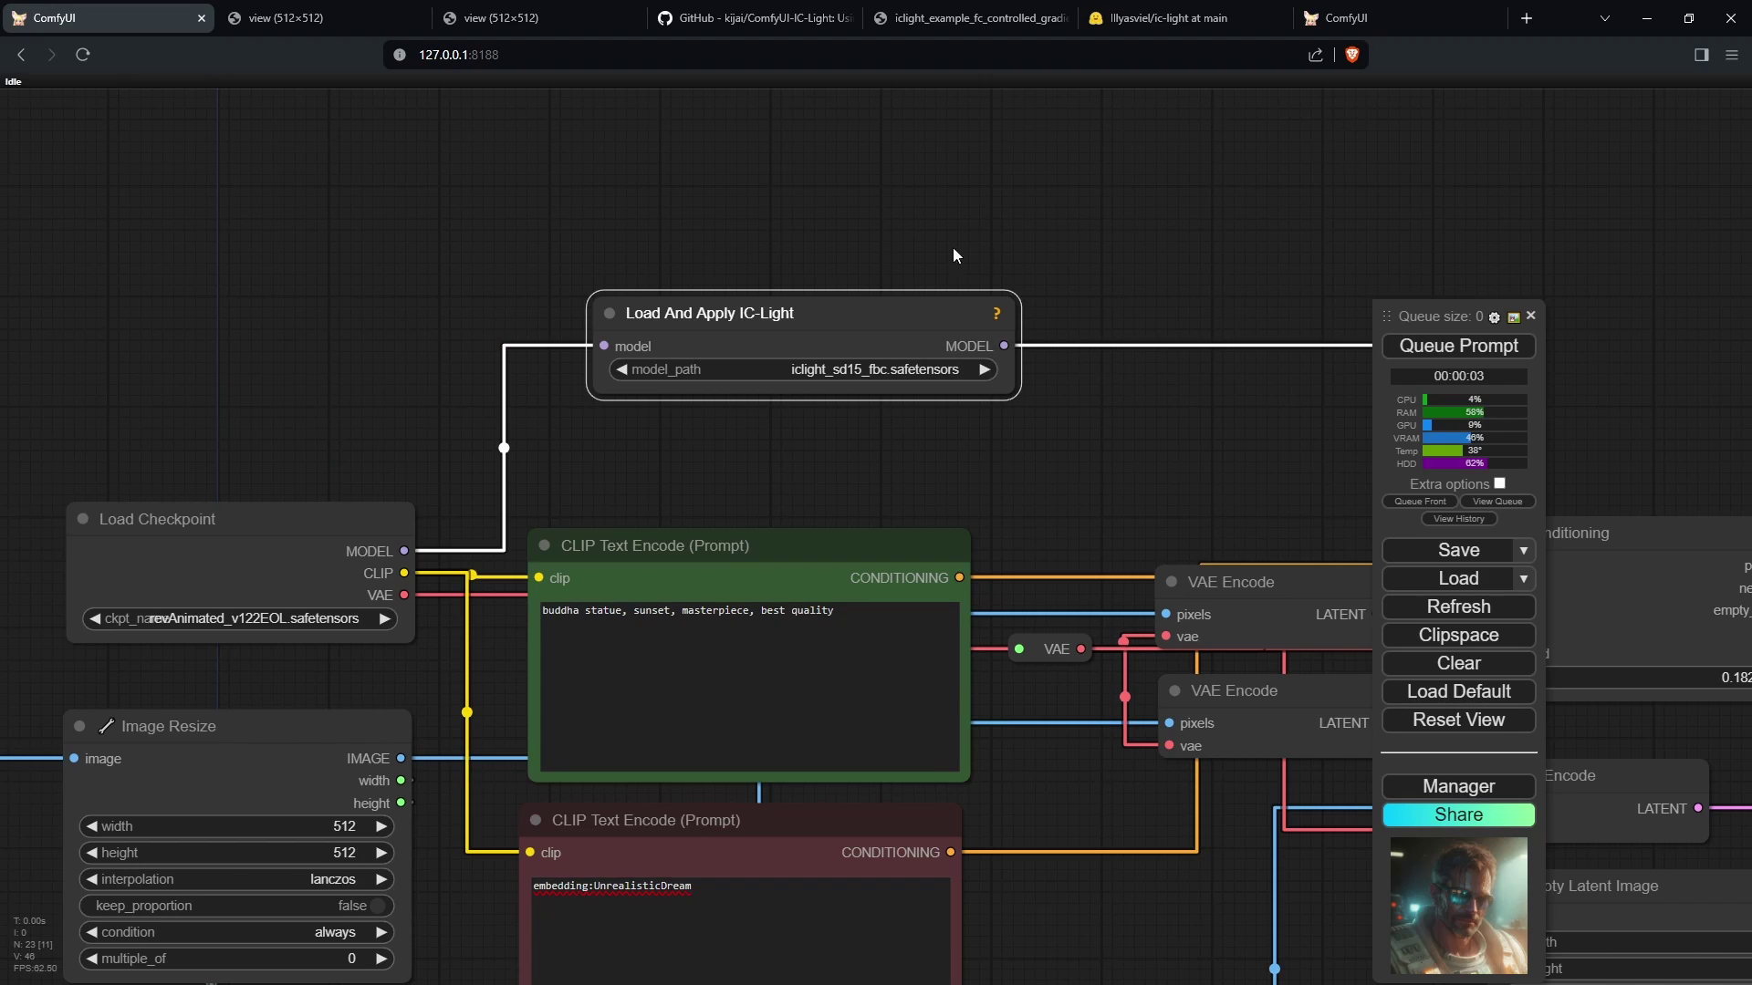
scroll(925, 456, "down", 2)
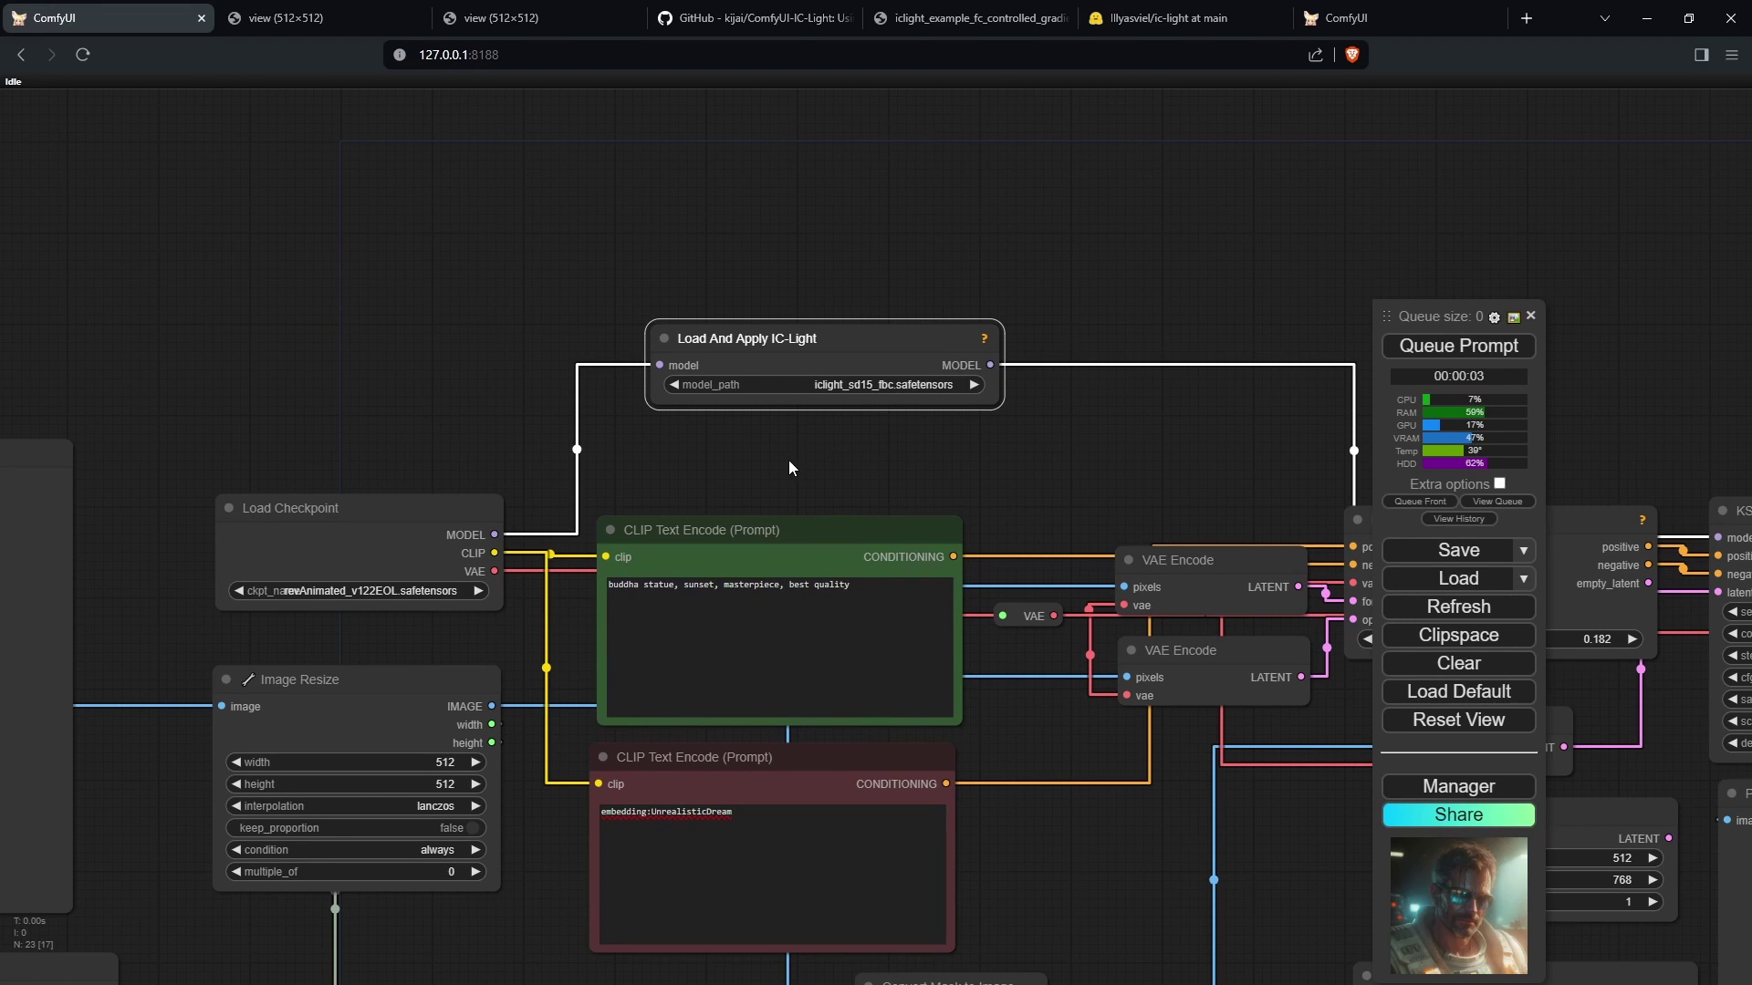
scroll(802, 458, "down", 2)
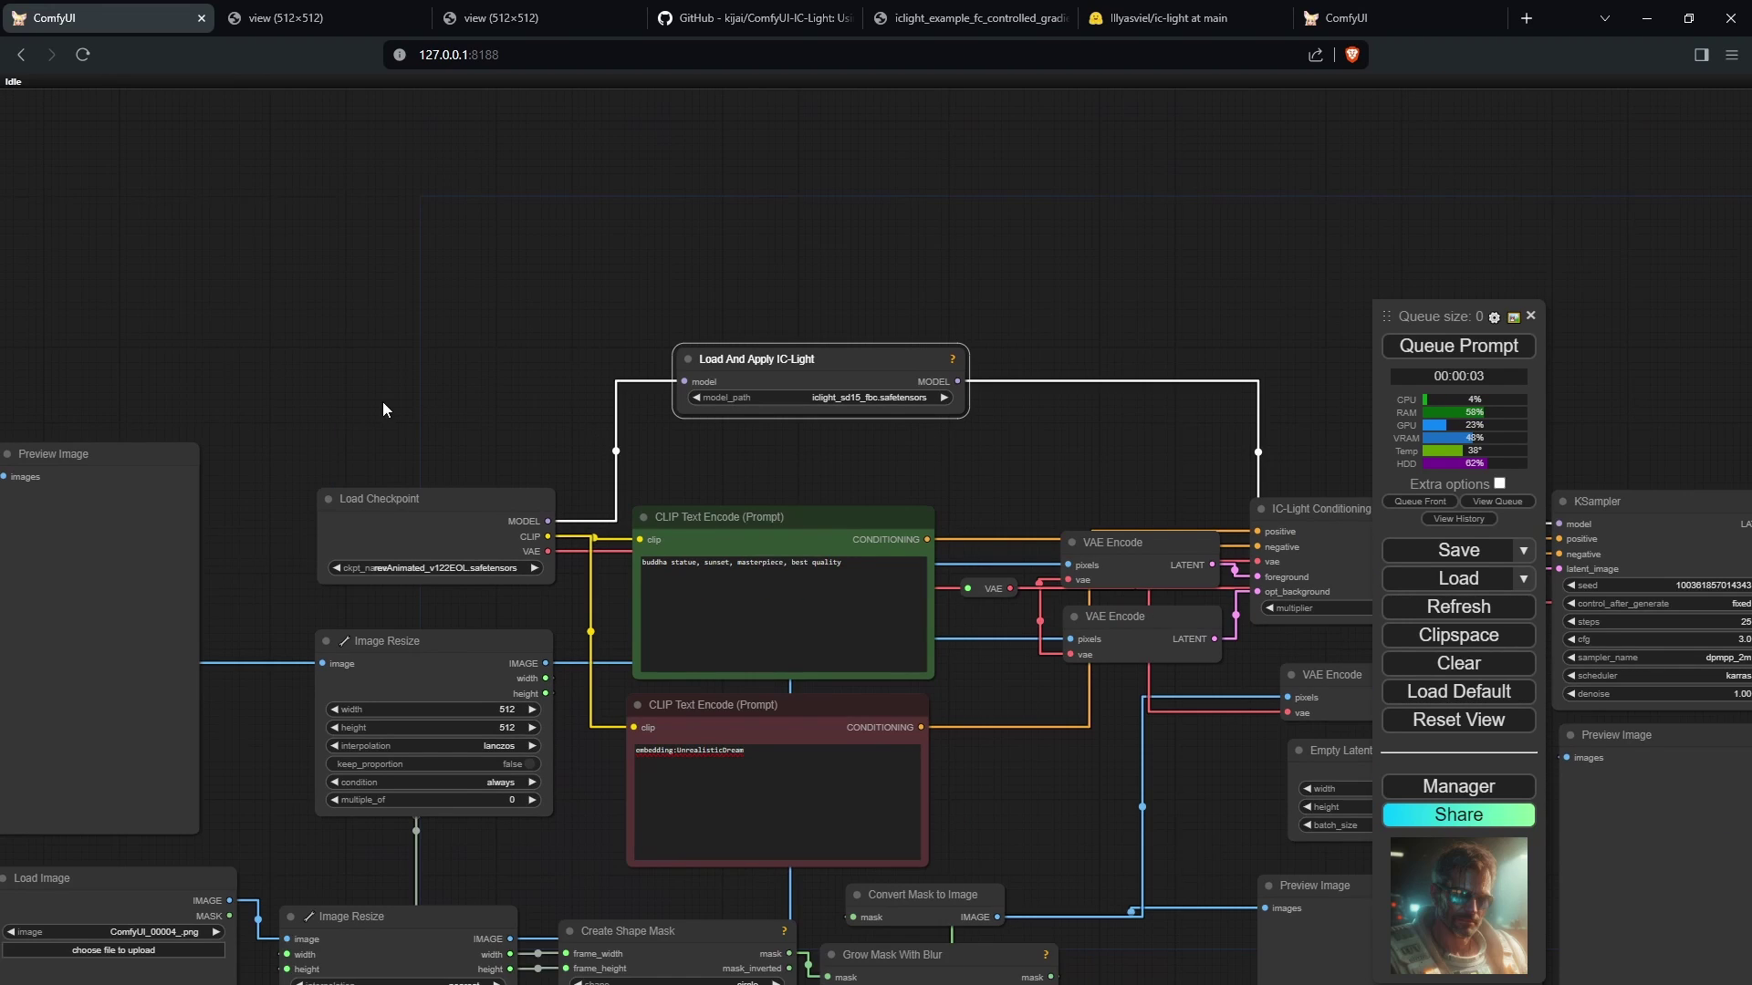
left_click_drag(382, 402, 1042, 321)
left_click_drag(929, 554, 984, 370)
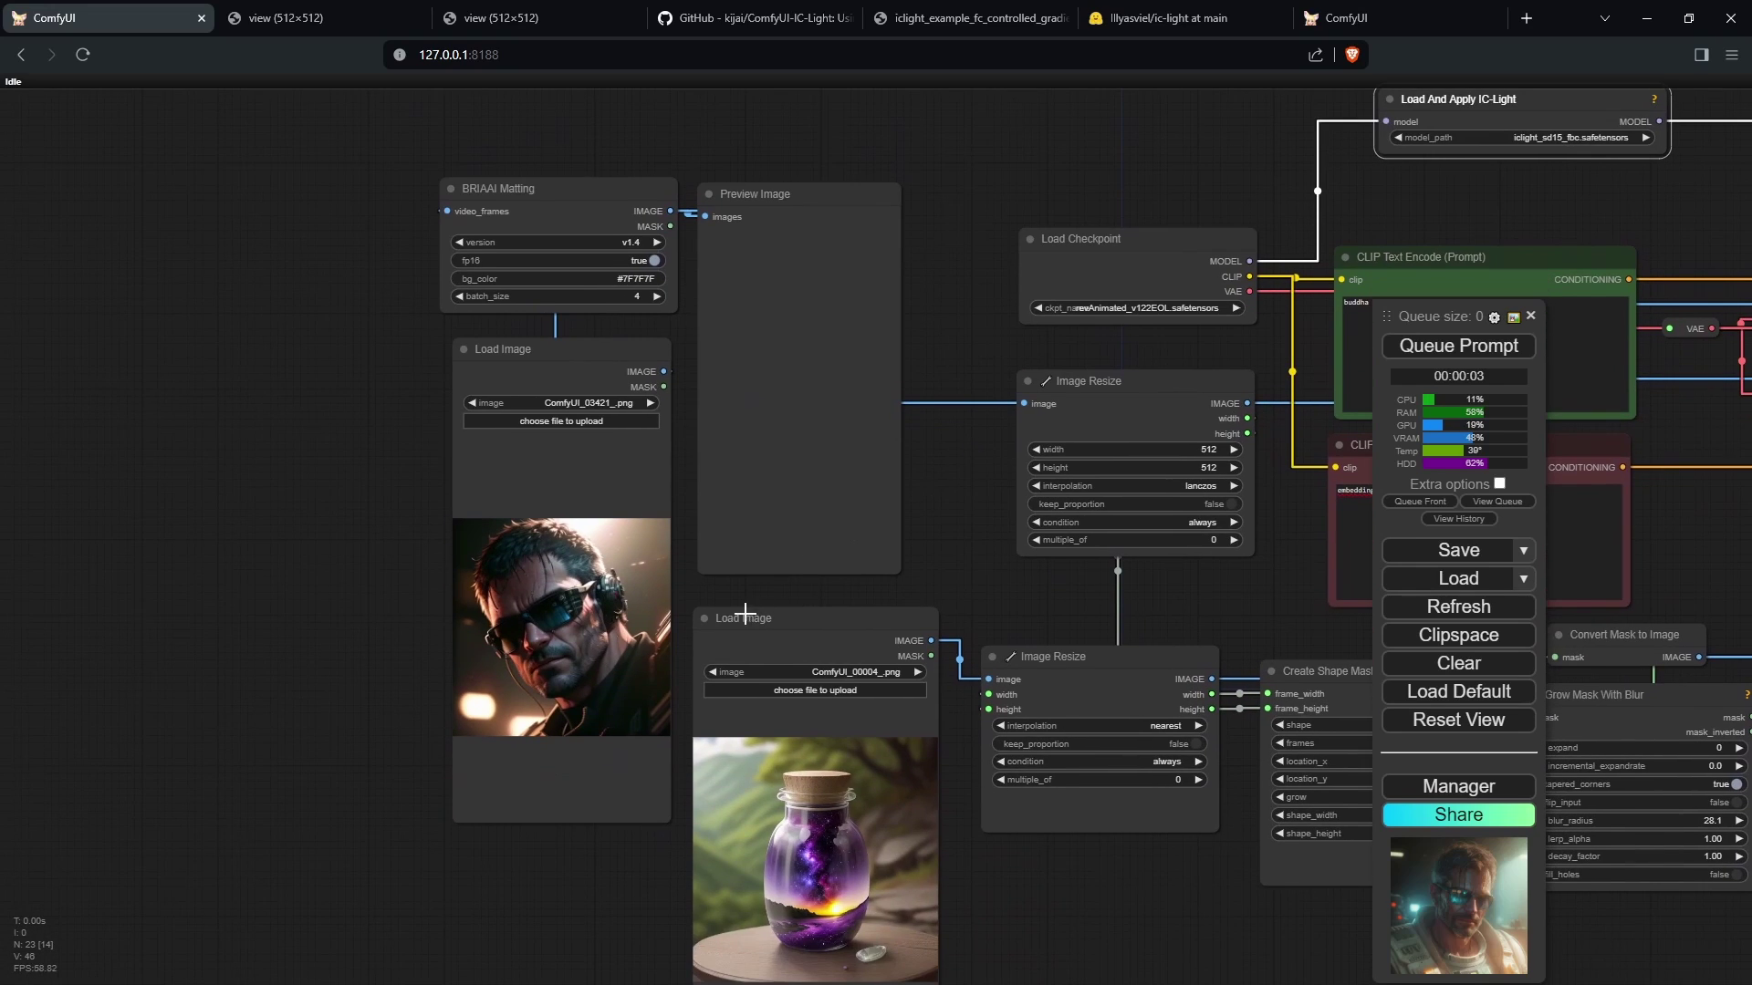
scroll(498, 668, "up", 2)
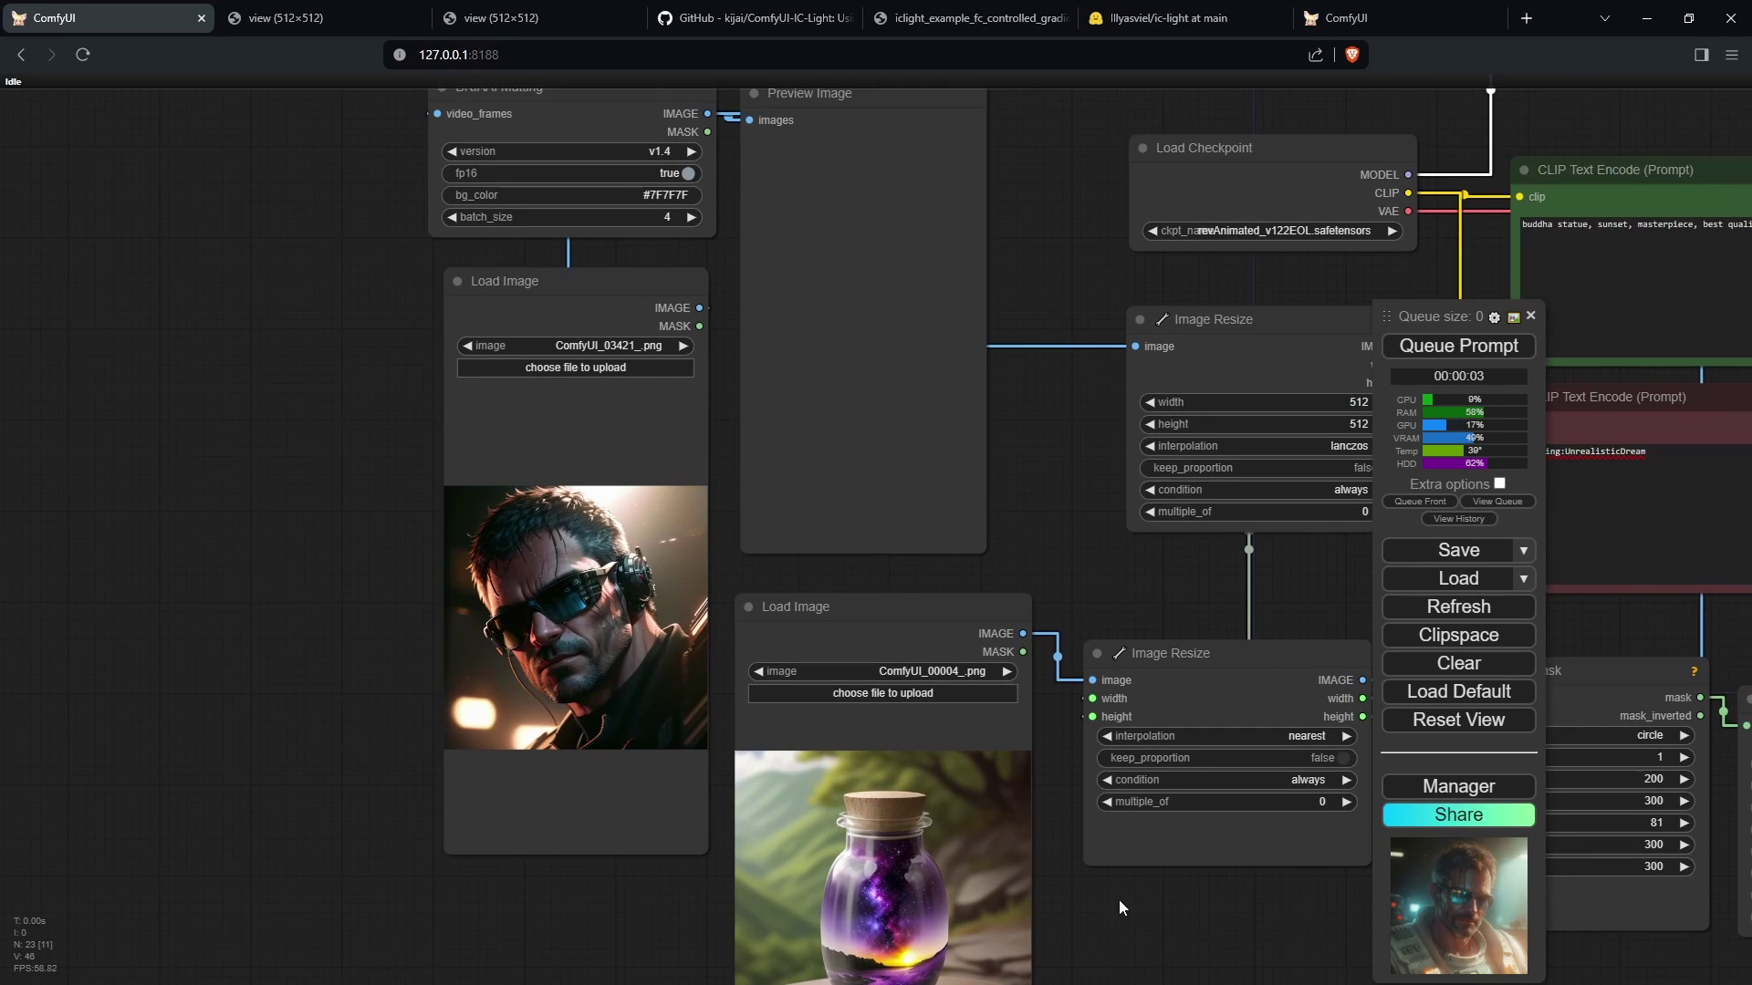
left_click_drag(1136, 885, 929, 721)
scroll(928, 721, "down", 1)
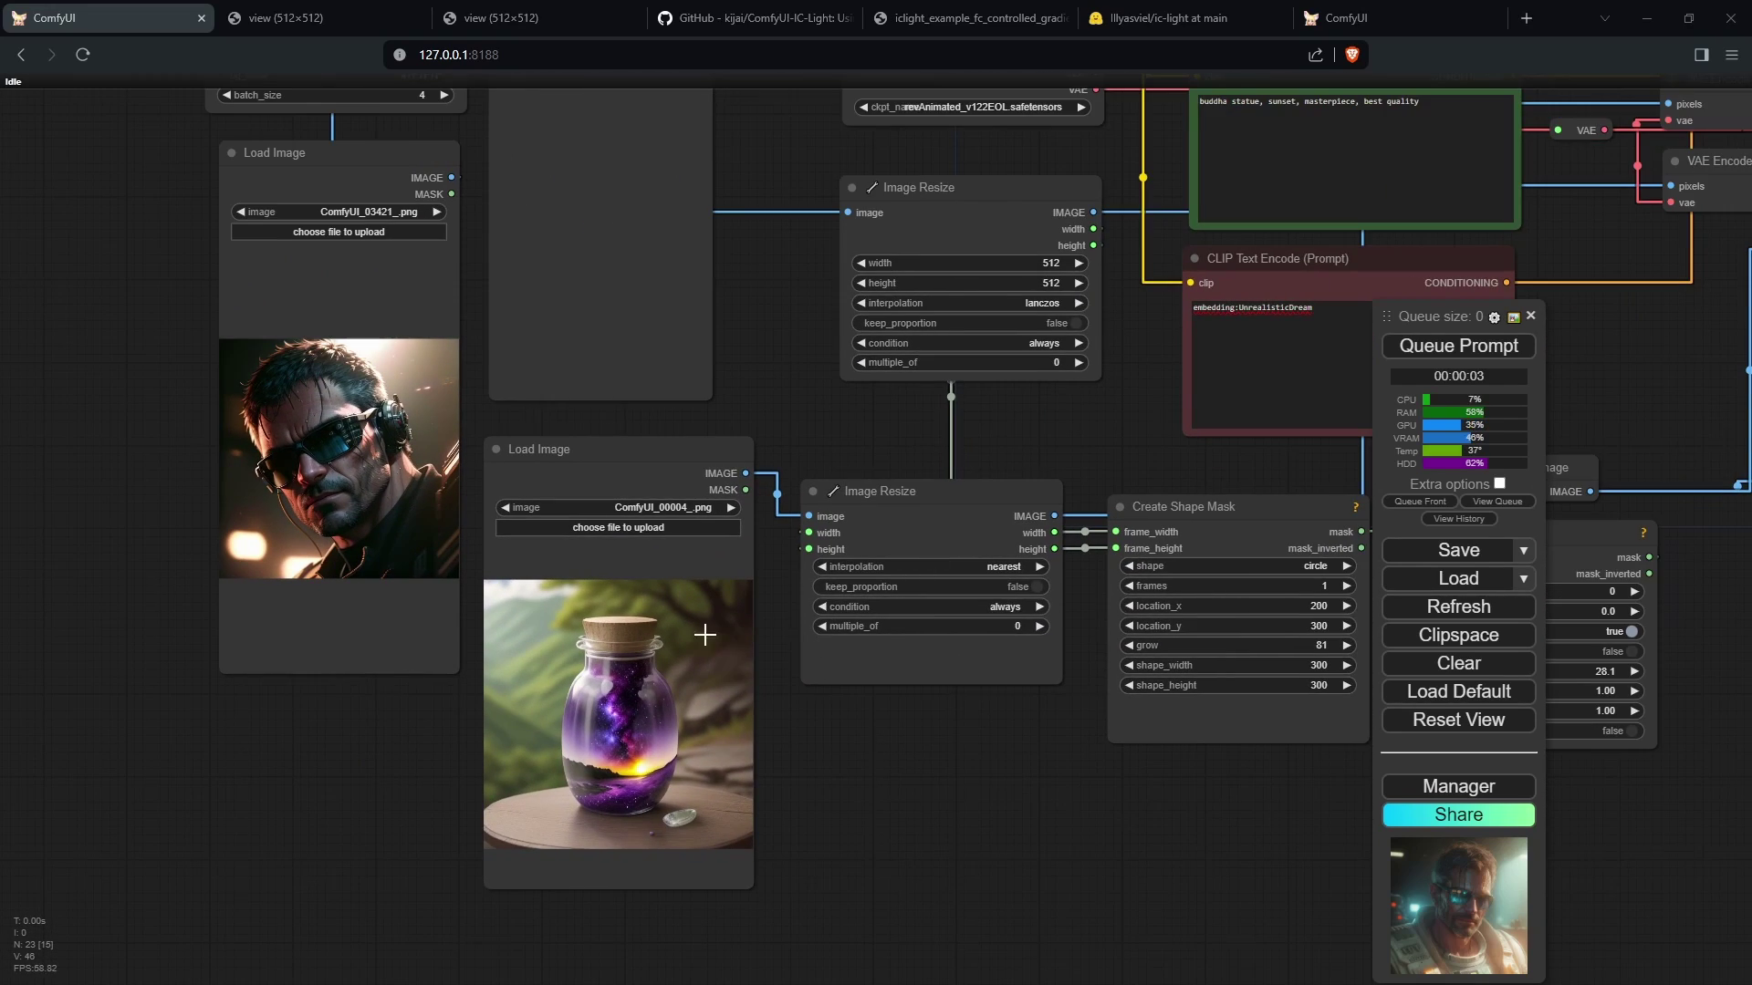
Run the FBC shape-mask workflow and look over the image loaders and prompts
left_click(1417, 349)
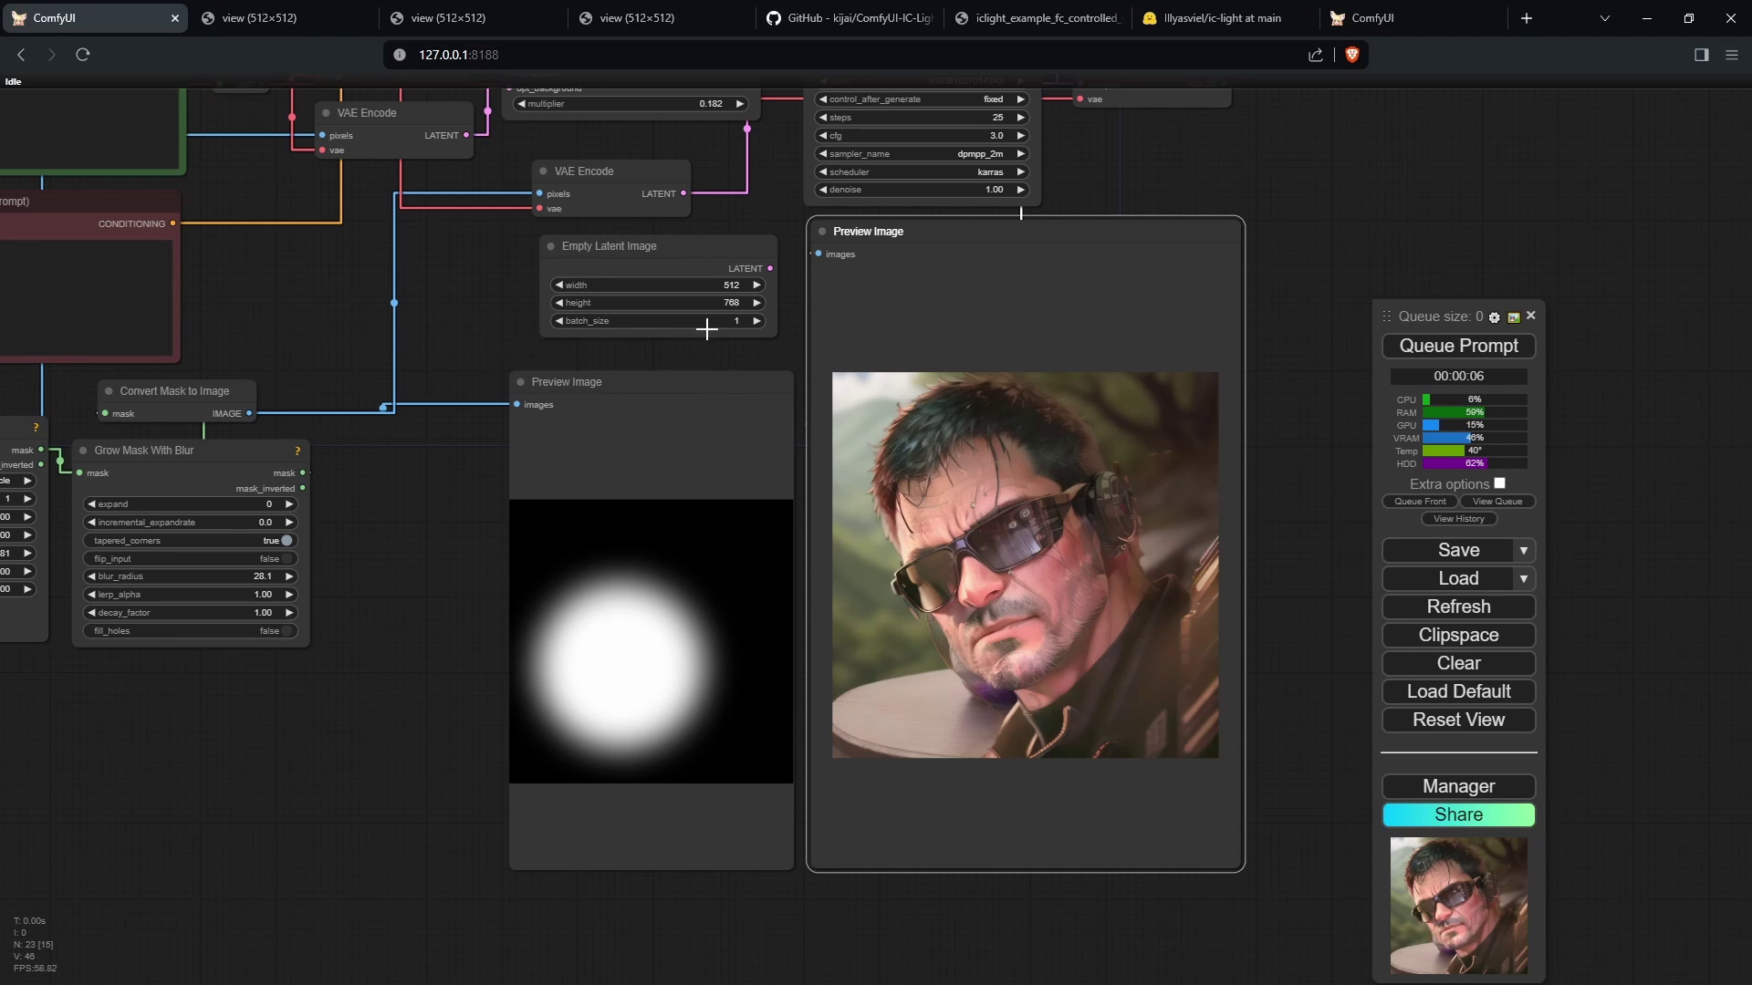
scroll(416, 396, "down", 2)
left_click_drag(418, 397, 1129, 494)
left_click_drag(926, 473, 1245, 473)
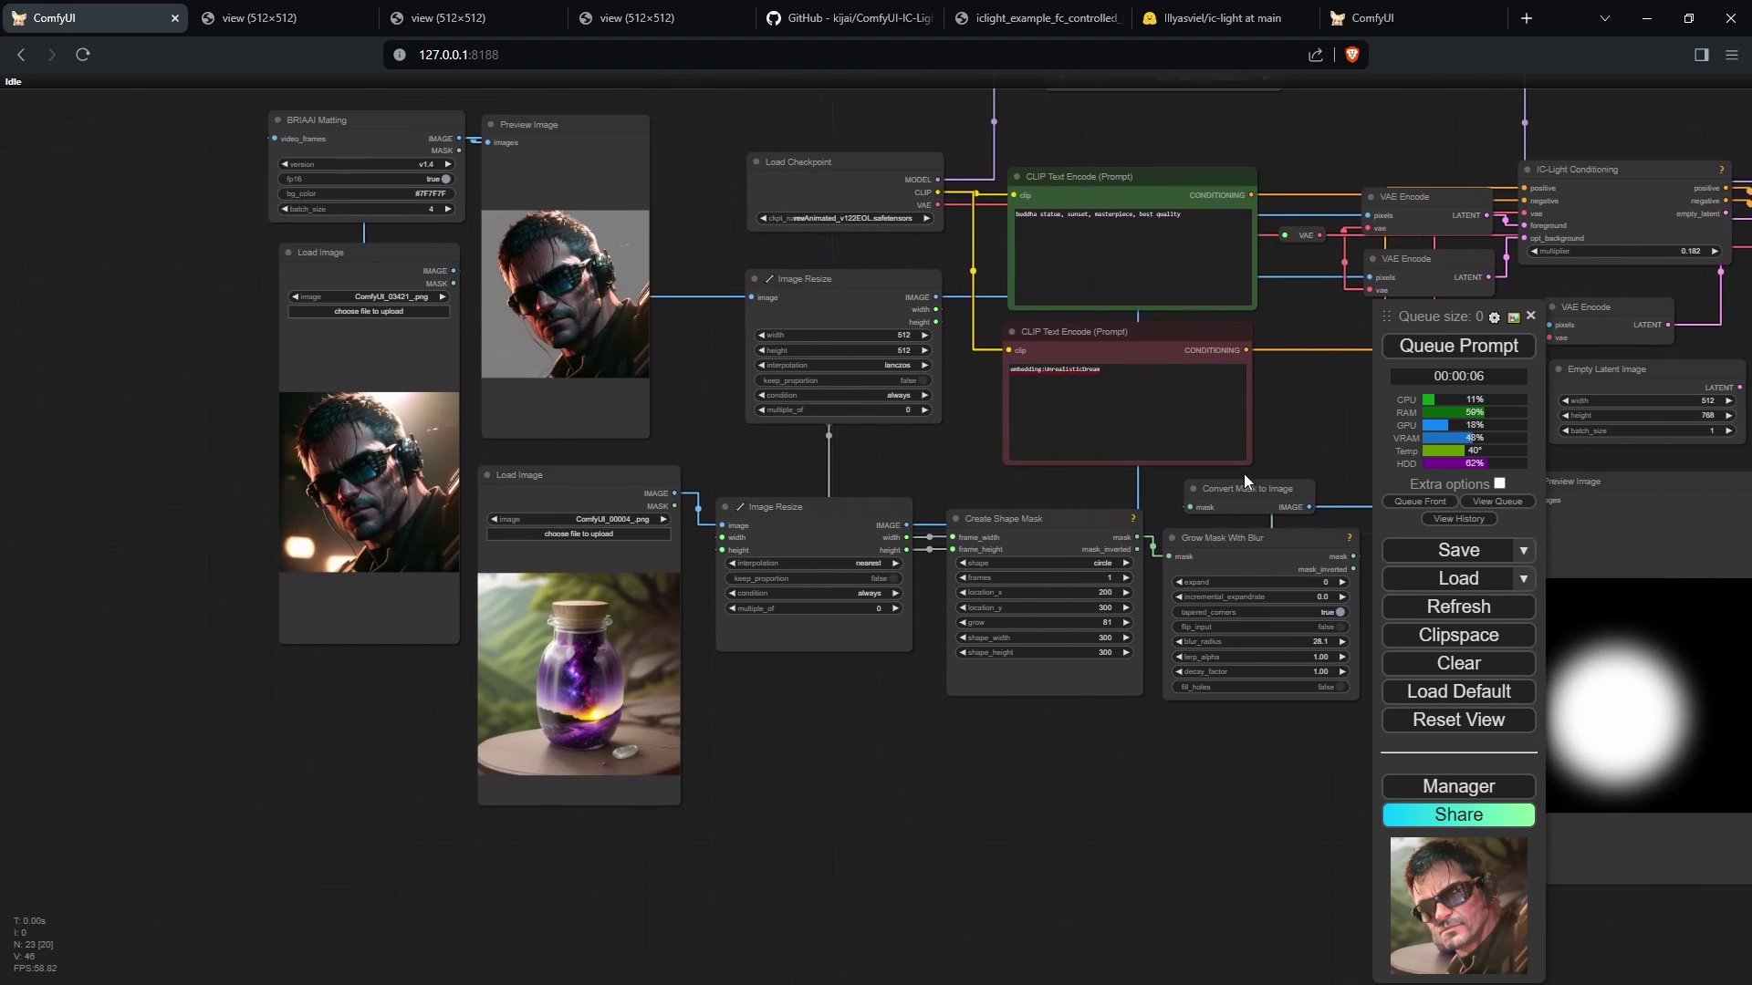
scroll(313, 433, "up", 4)
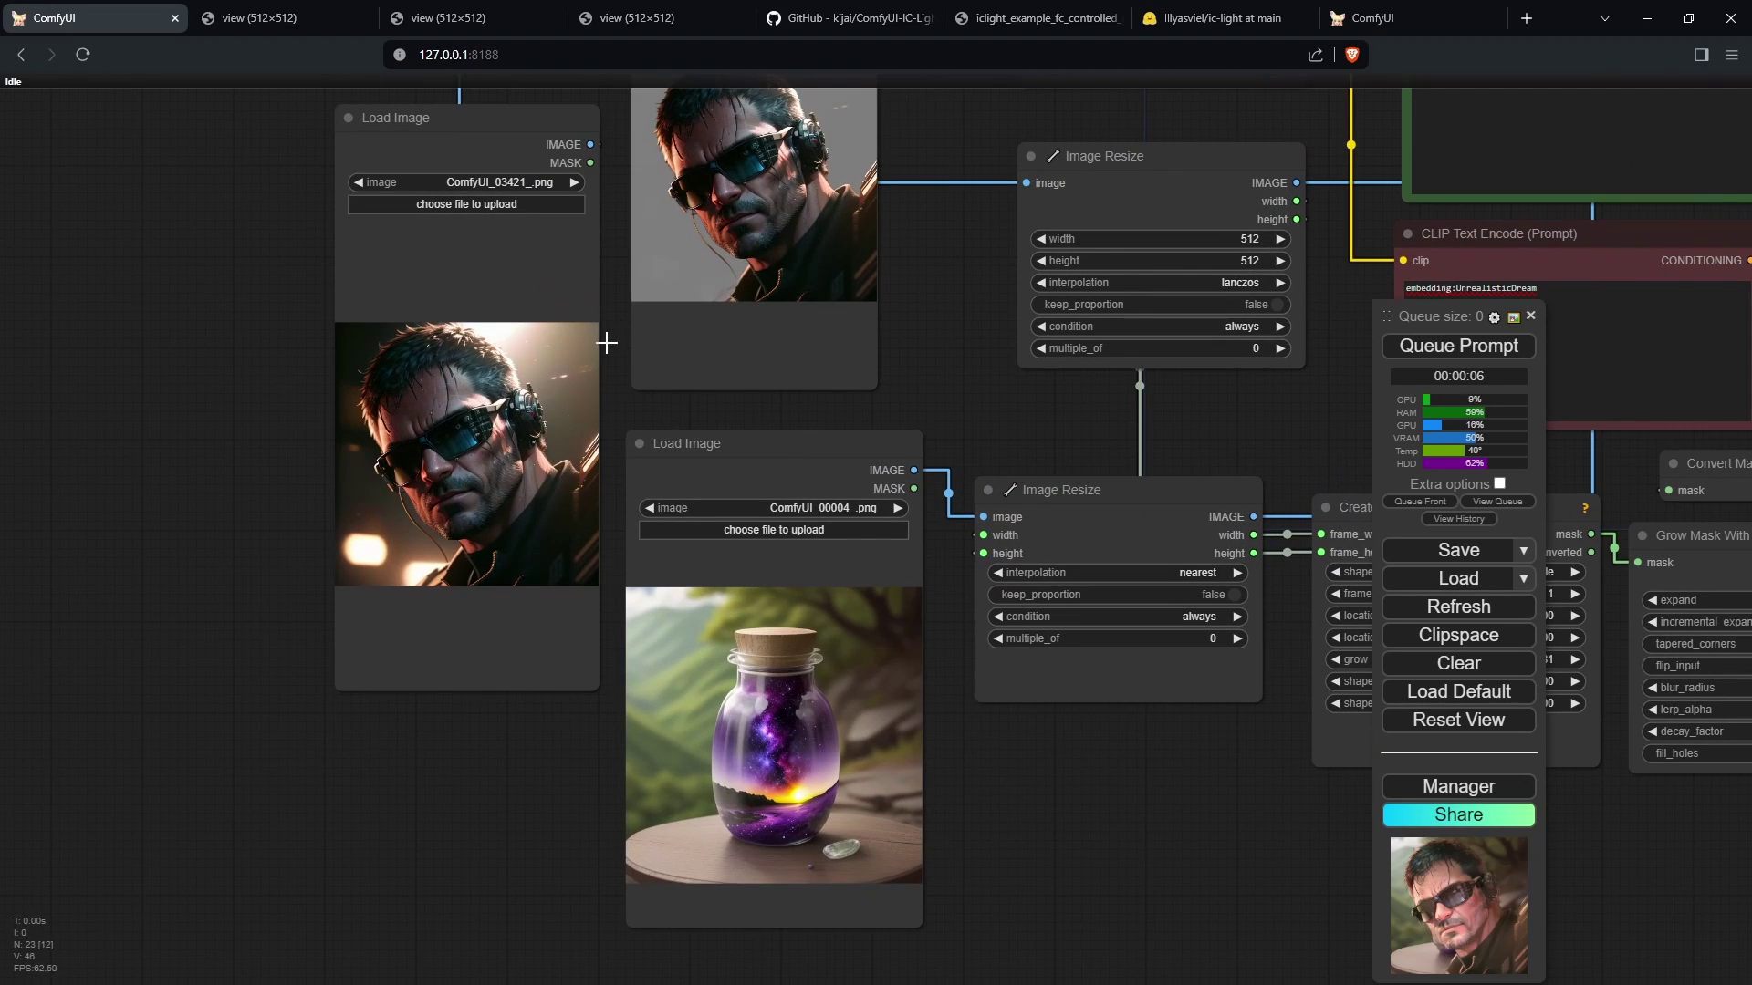
left_click_drag(620, 305, 603, 379)
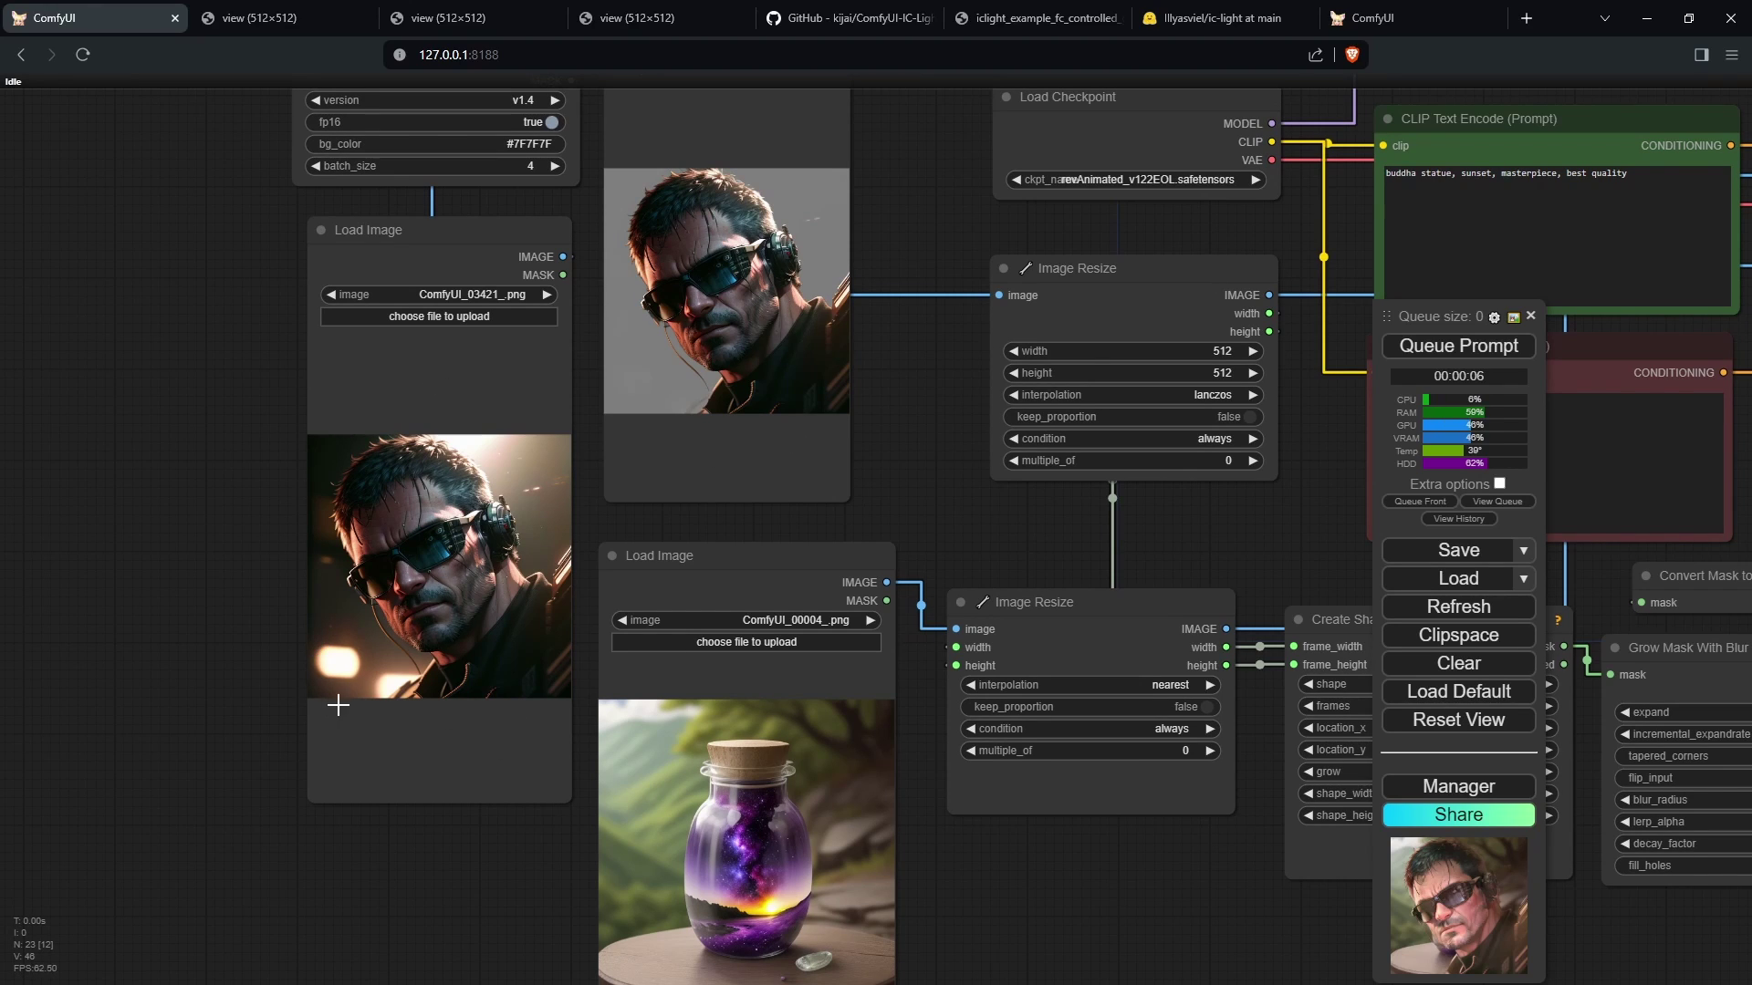
left_click_drag(811, 485, 757, 248)
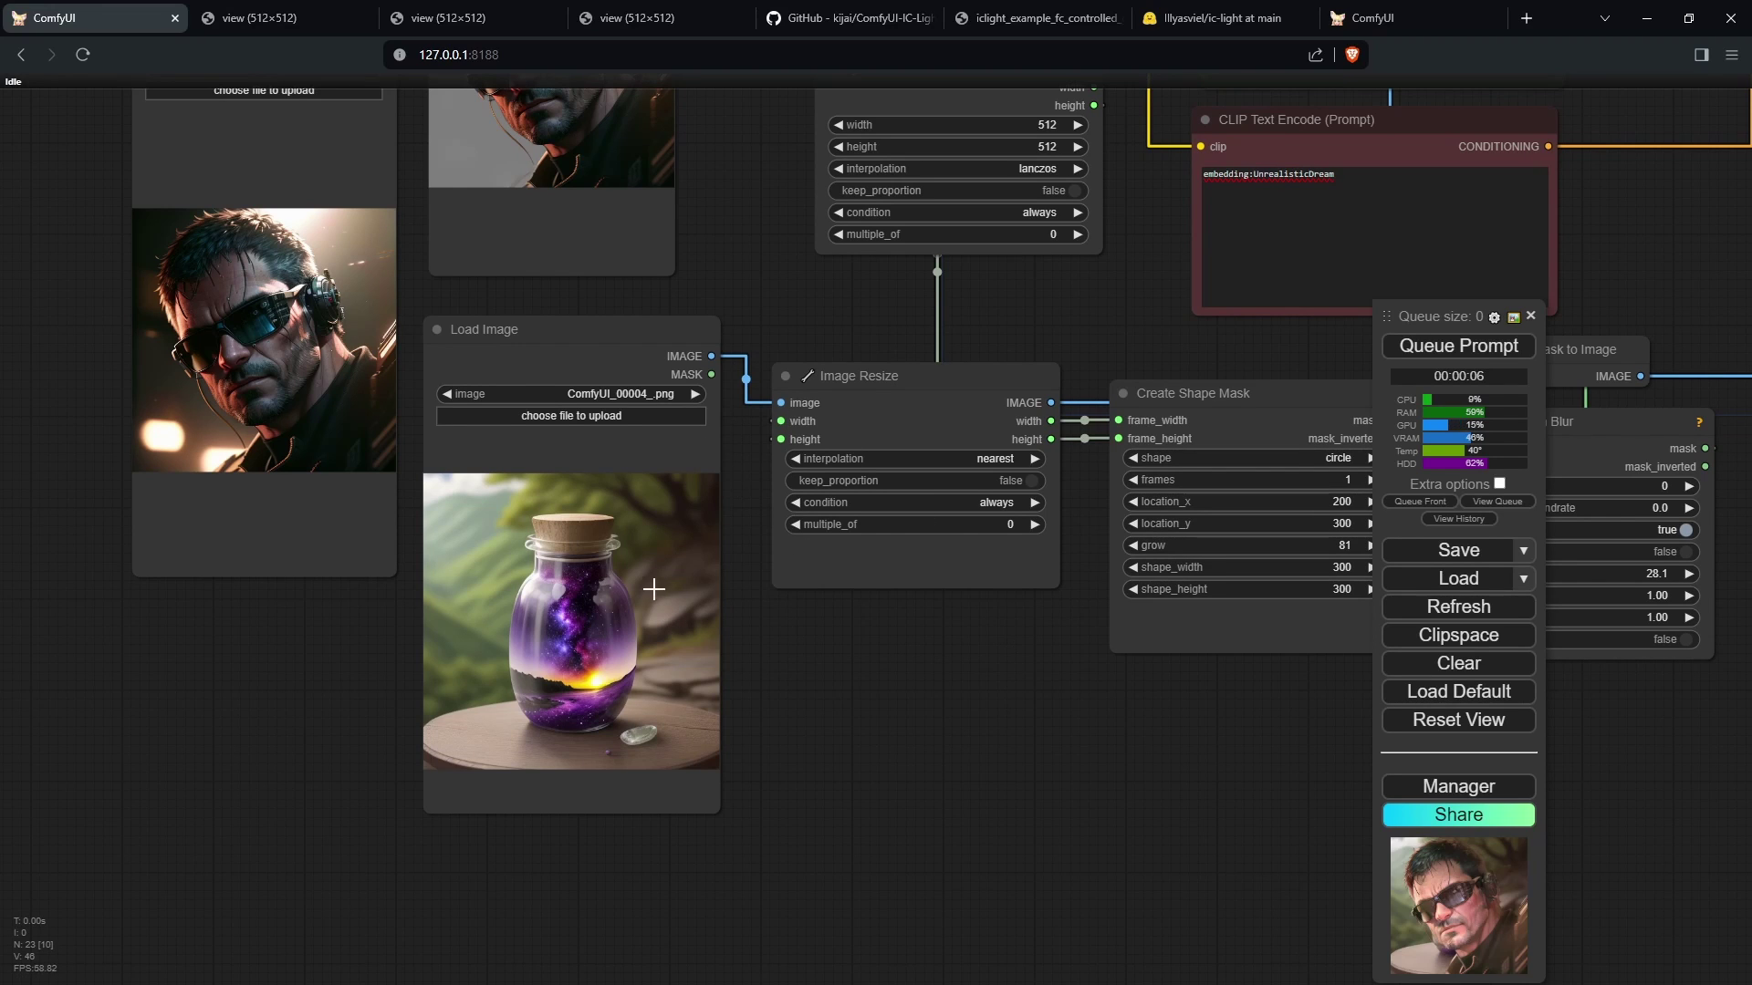
Pan to the mask preview, output image and Create Shape Mask nodes
left_click_drag(962, 326, 334, 379)
mouse_move(859, 372)
left_mouse_down()
mouse_move(617, 320)
mouse_move(344, 305)
left_mouse_up()
left_click_drag(1195, 353, 948, 356)
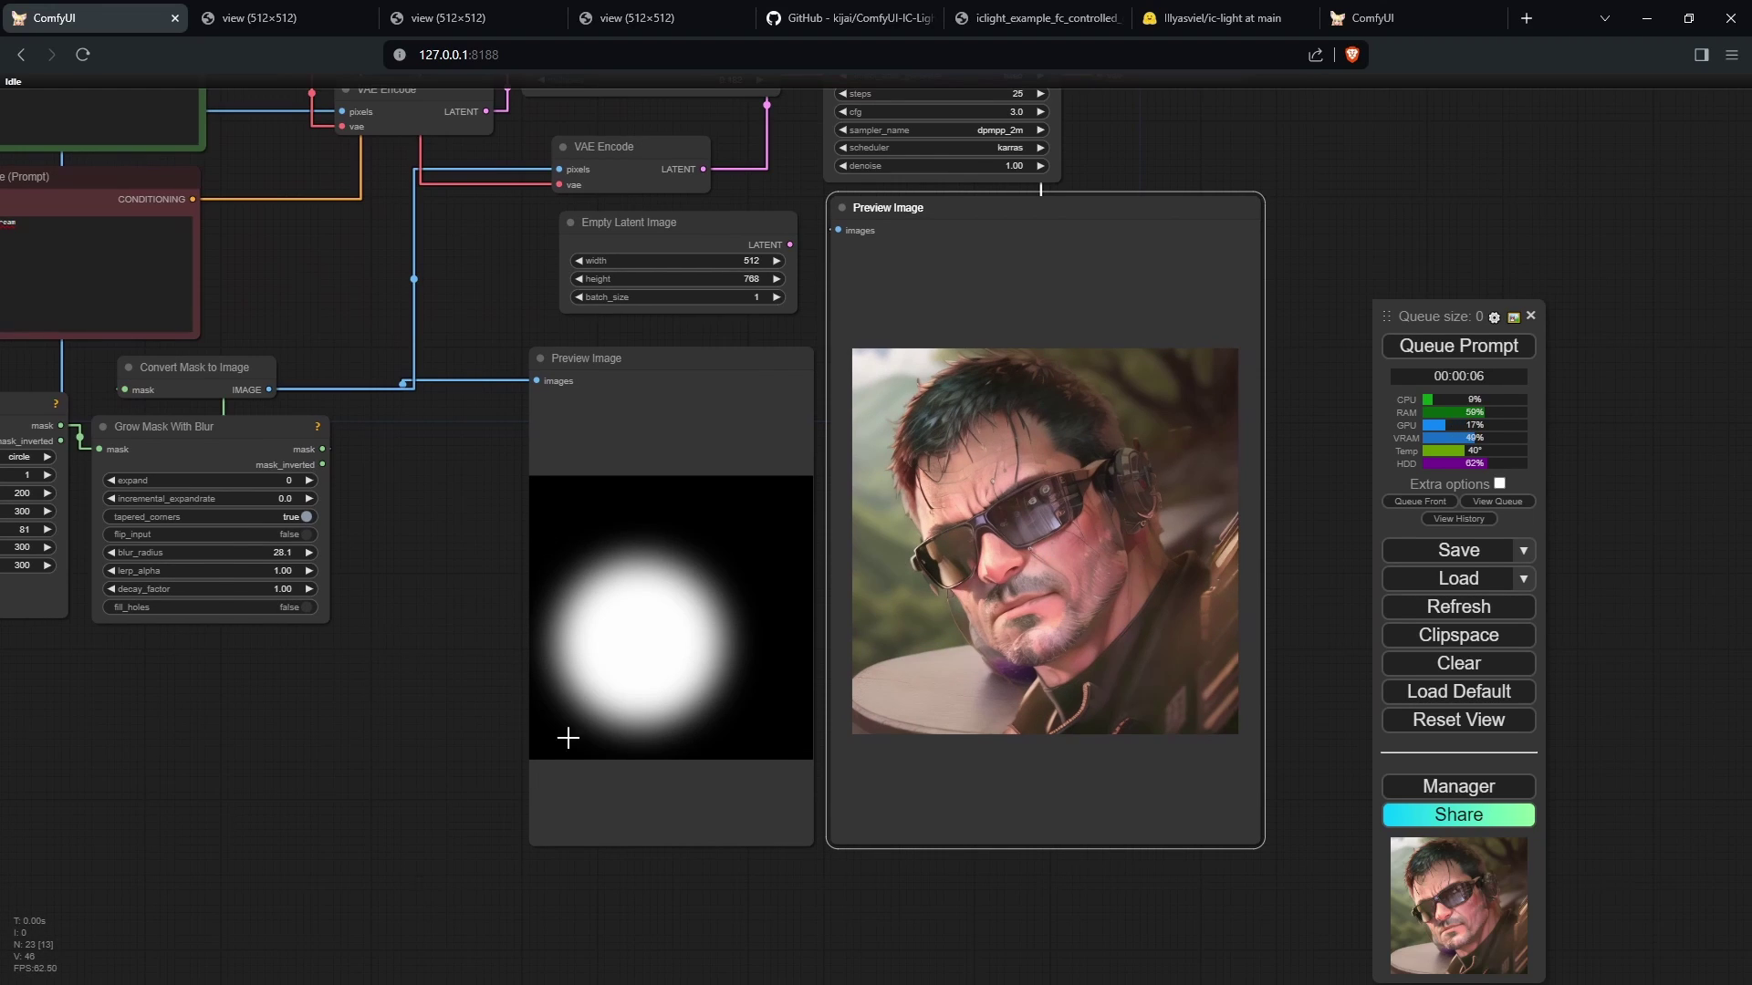
left_click_drag(394, 700, 517, 621)
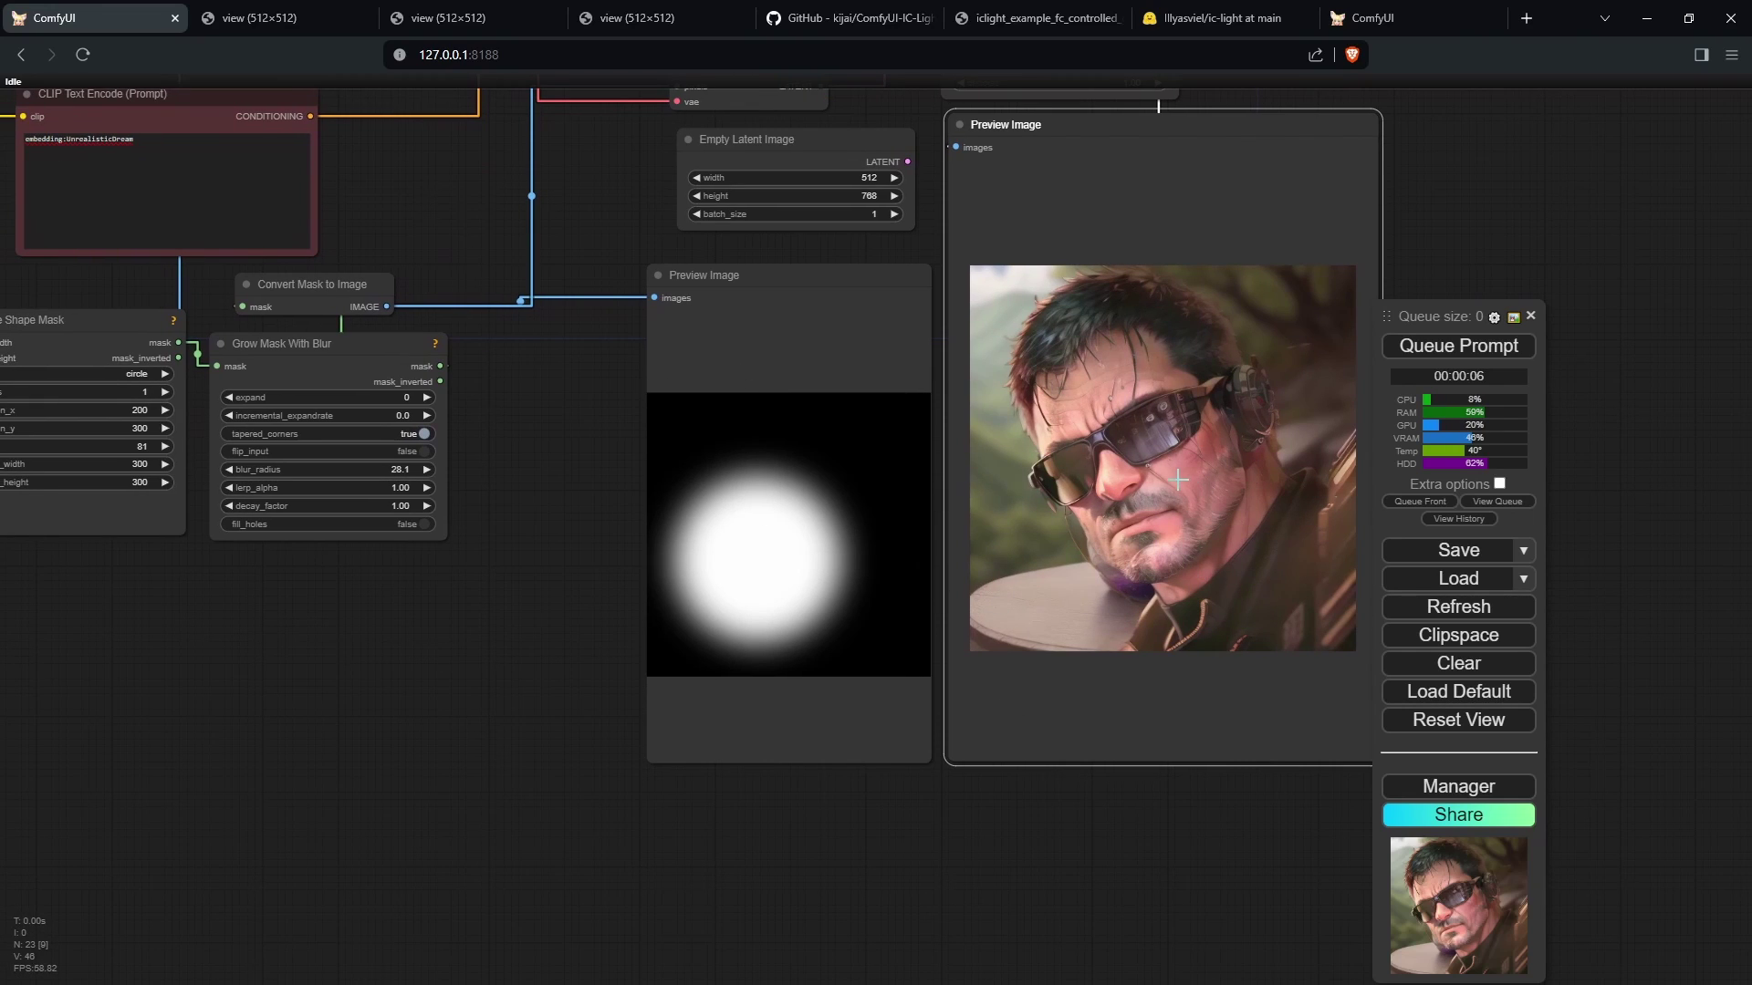
left_click_drag(790, 406, 871, 469)
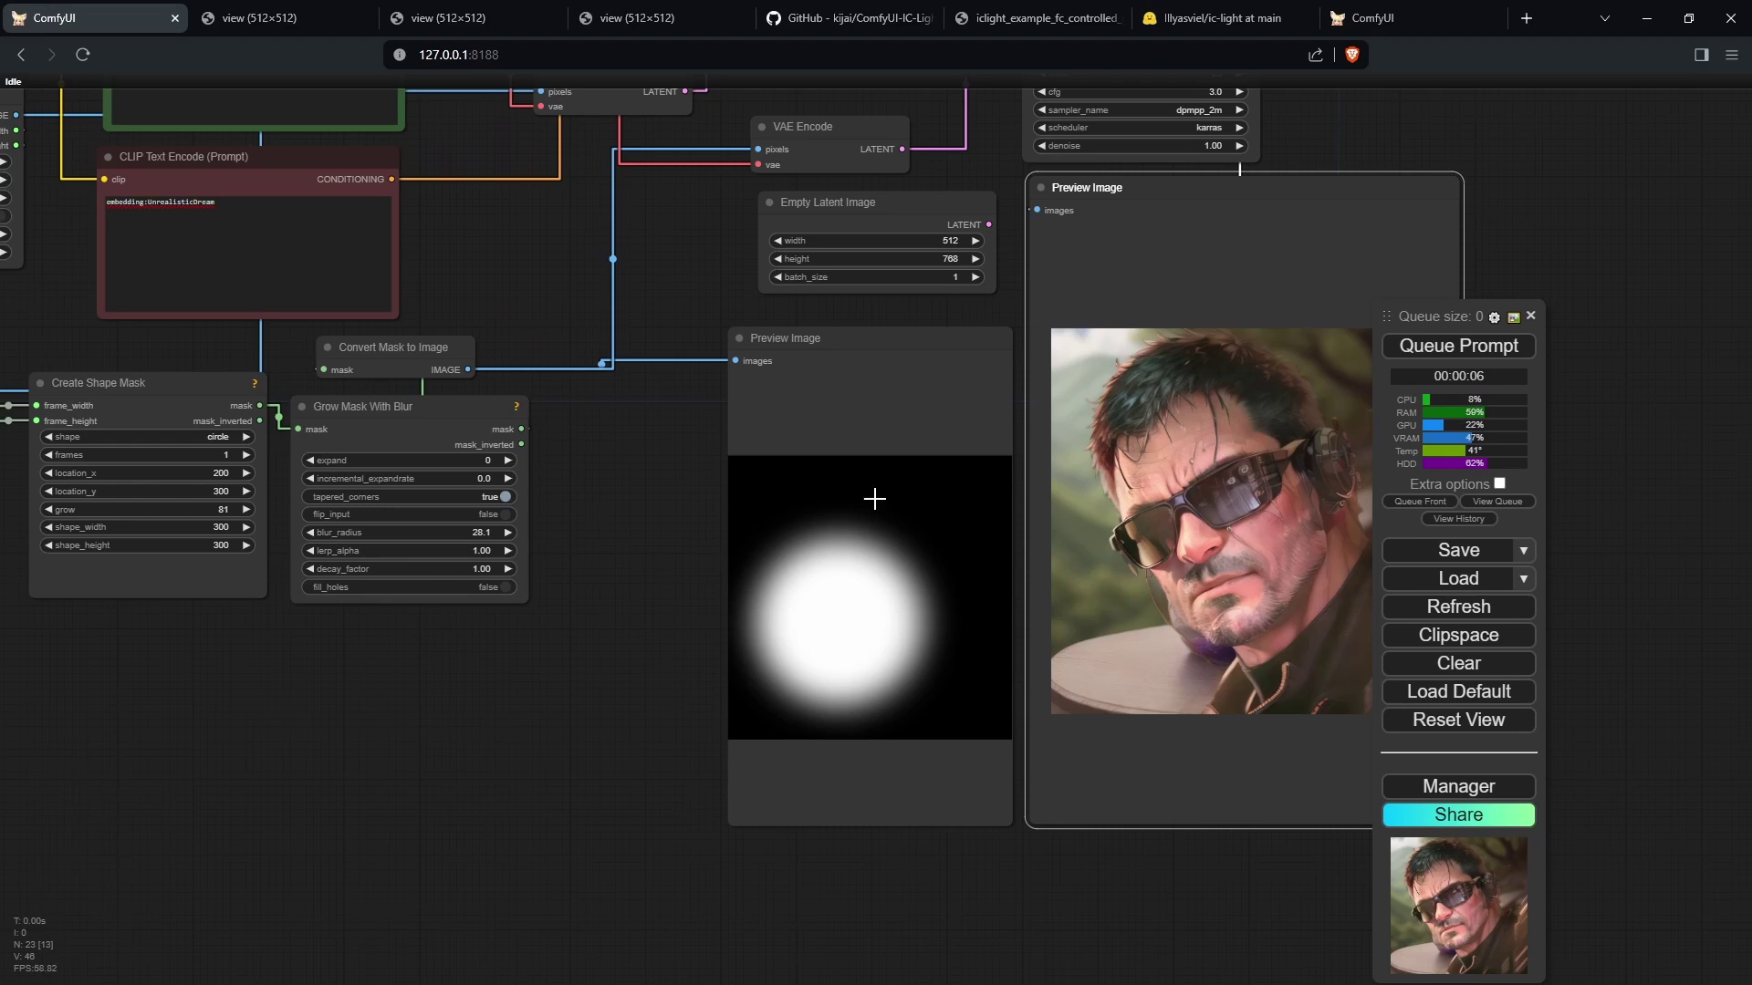
left_click_drag(610, 642, 1098, 663)
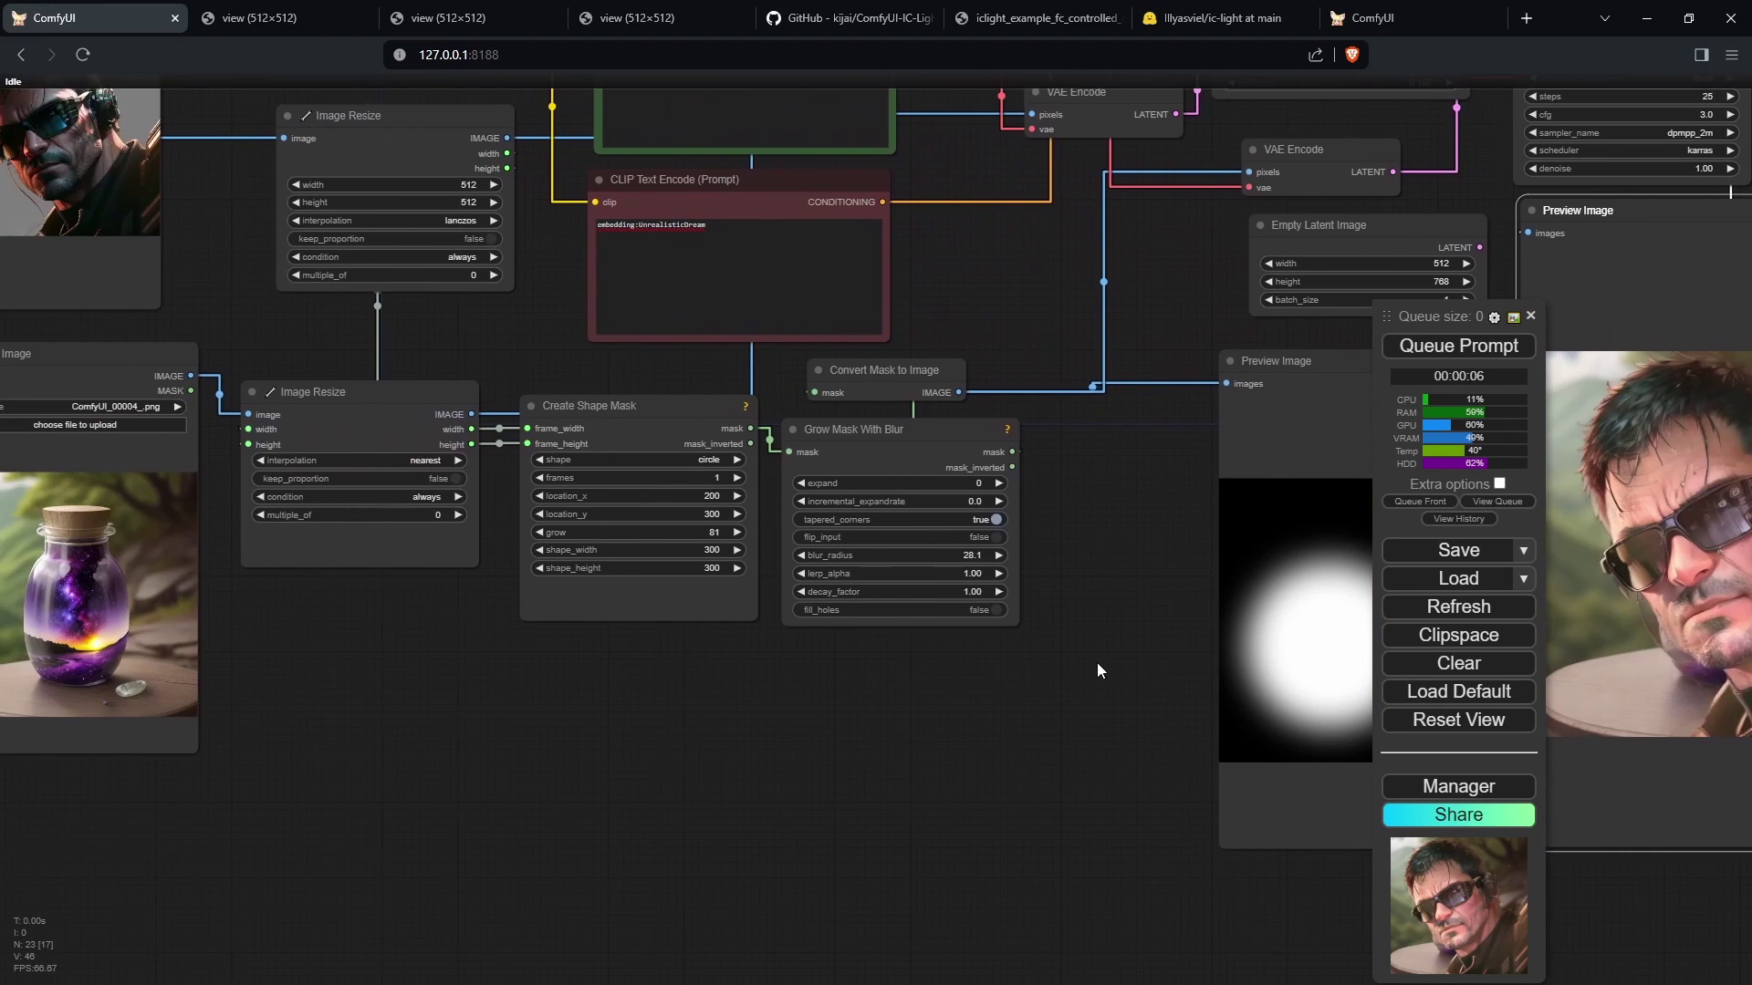
scroll(725, 672, "up", 4)
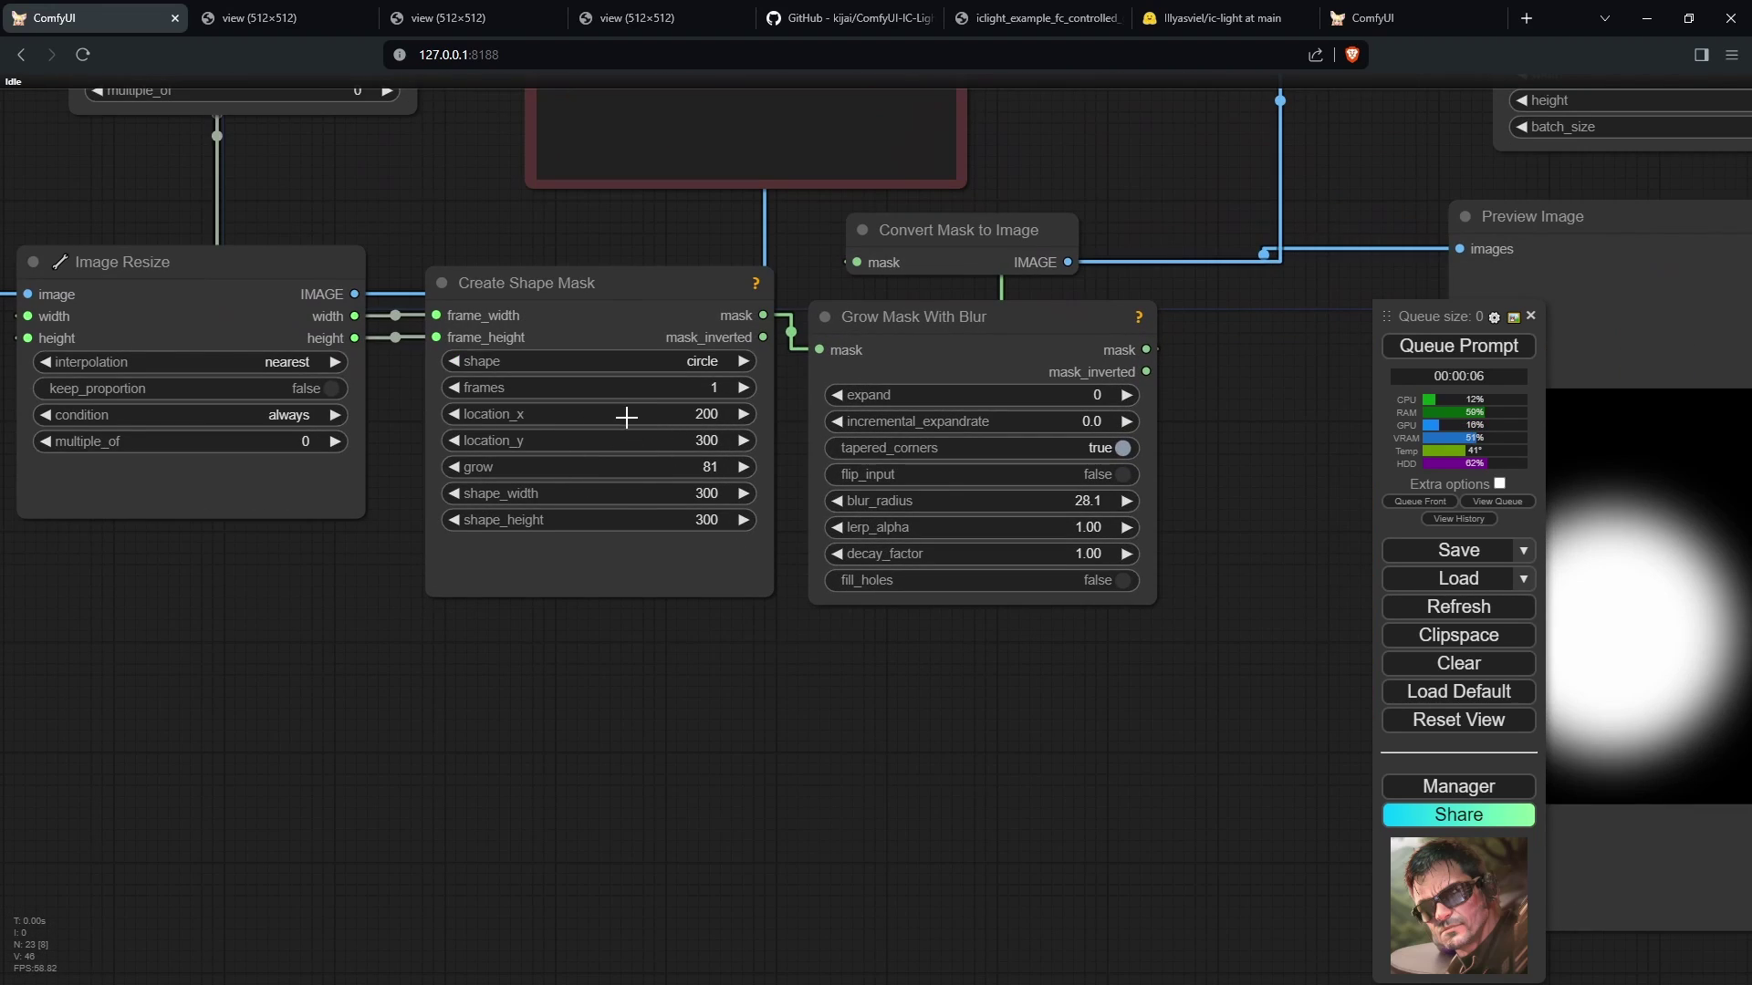
Set the circle mask to location 512, 512 with width 300 and height 100
left_click(700, 417)
type("512")
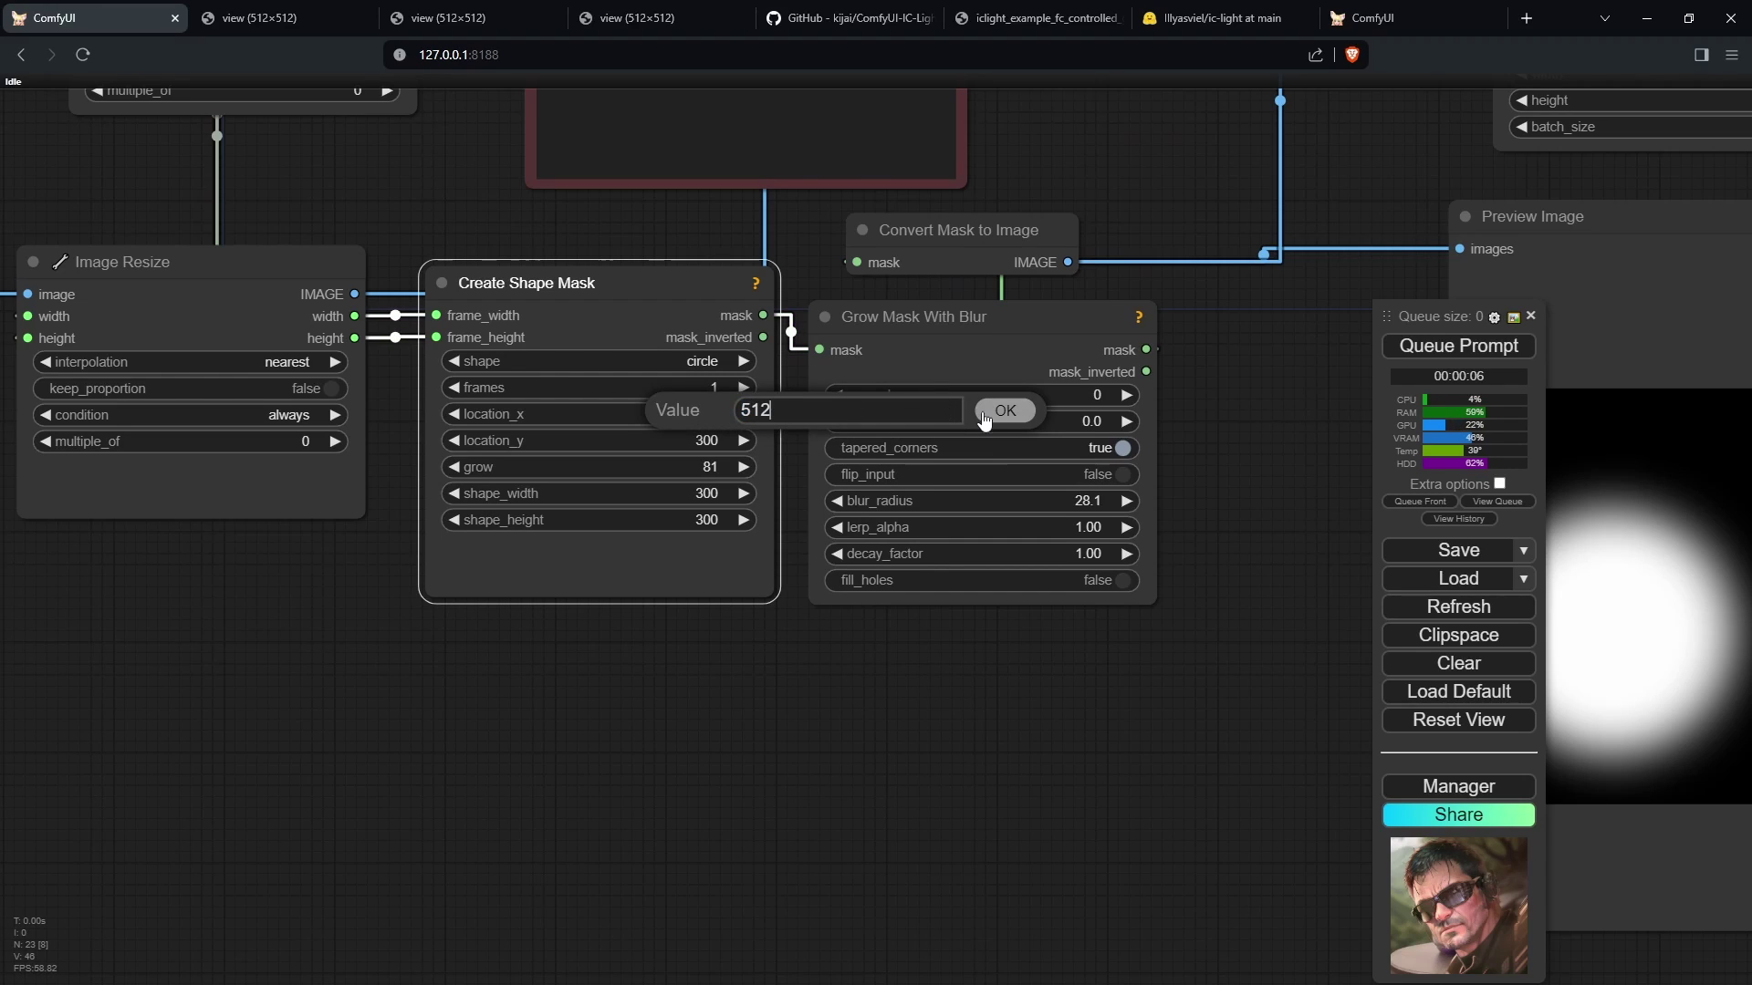
left_click(1004, 411)
left_click(682, 442)
type("512")
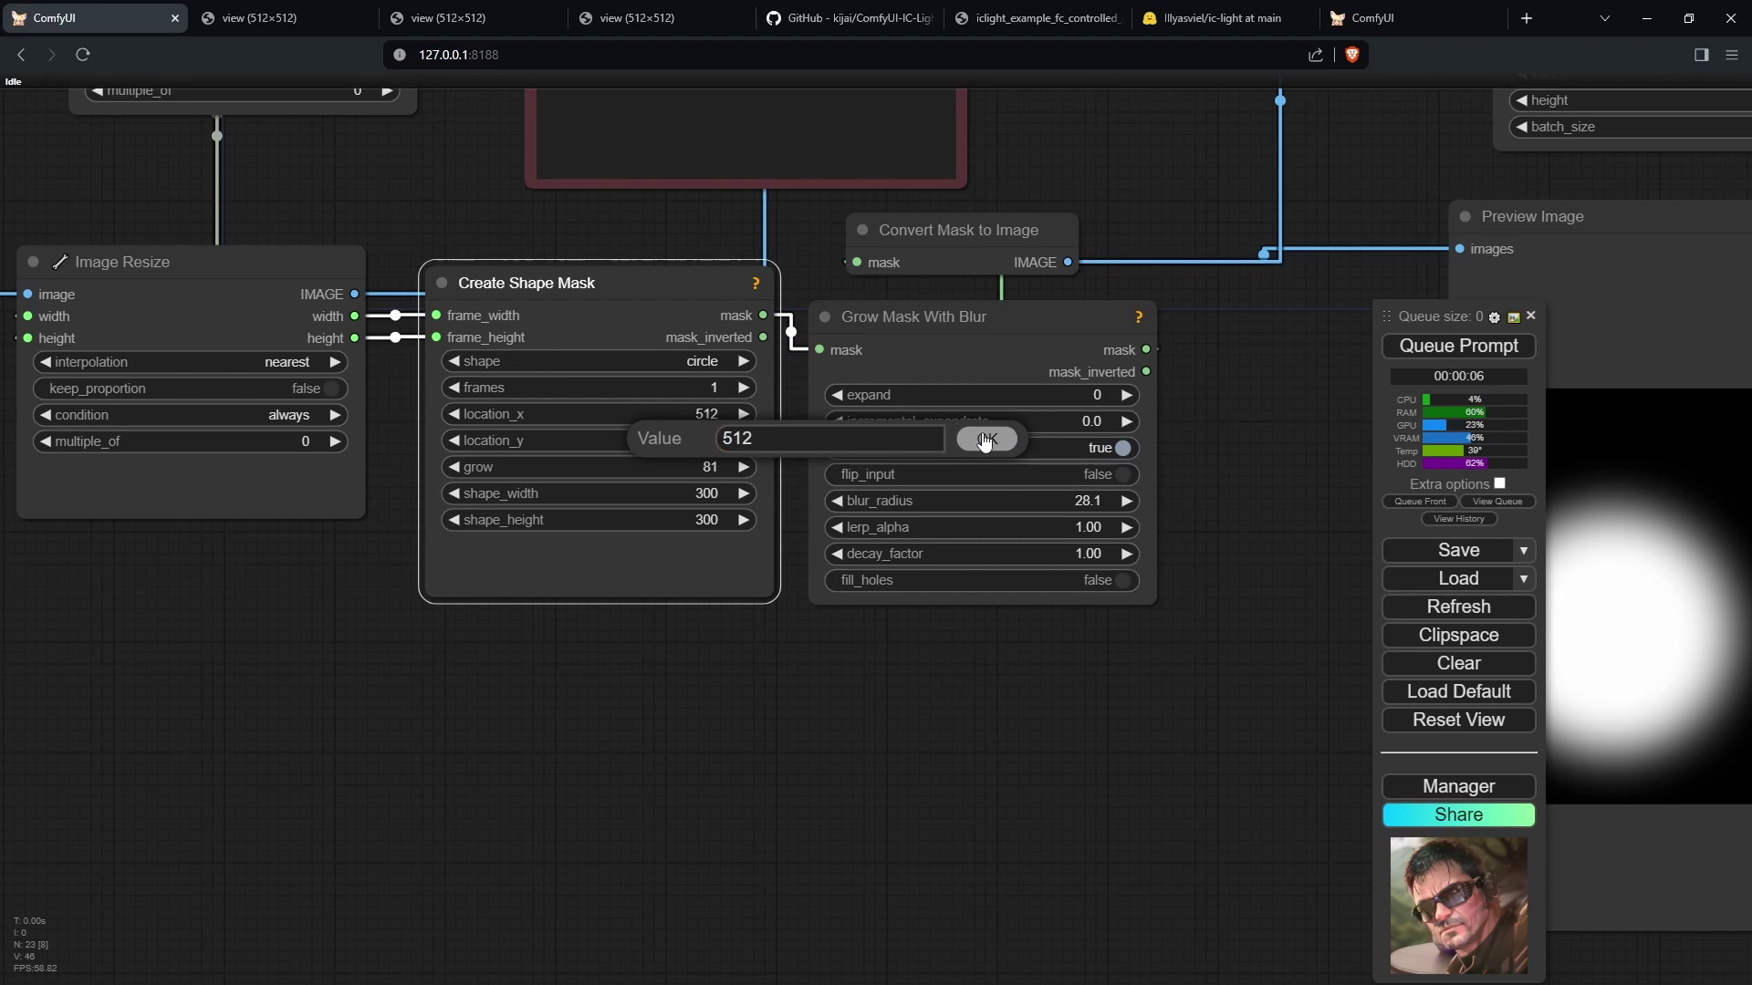
left_click(986, 439)
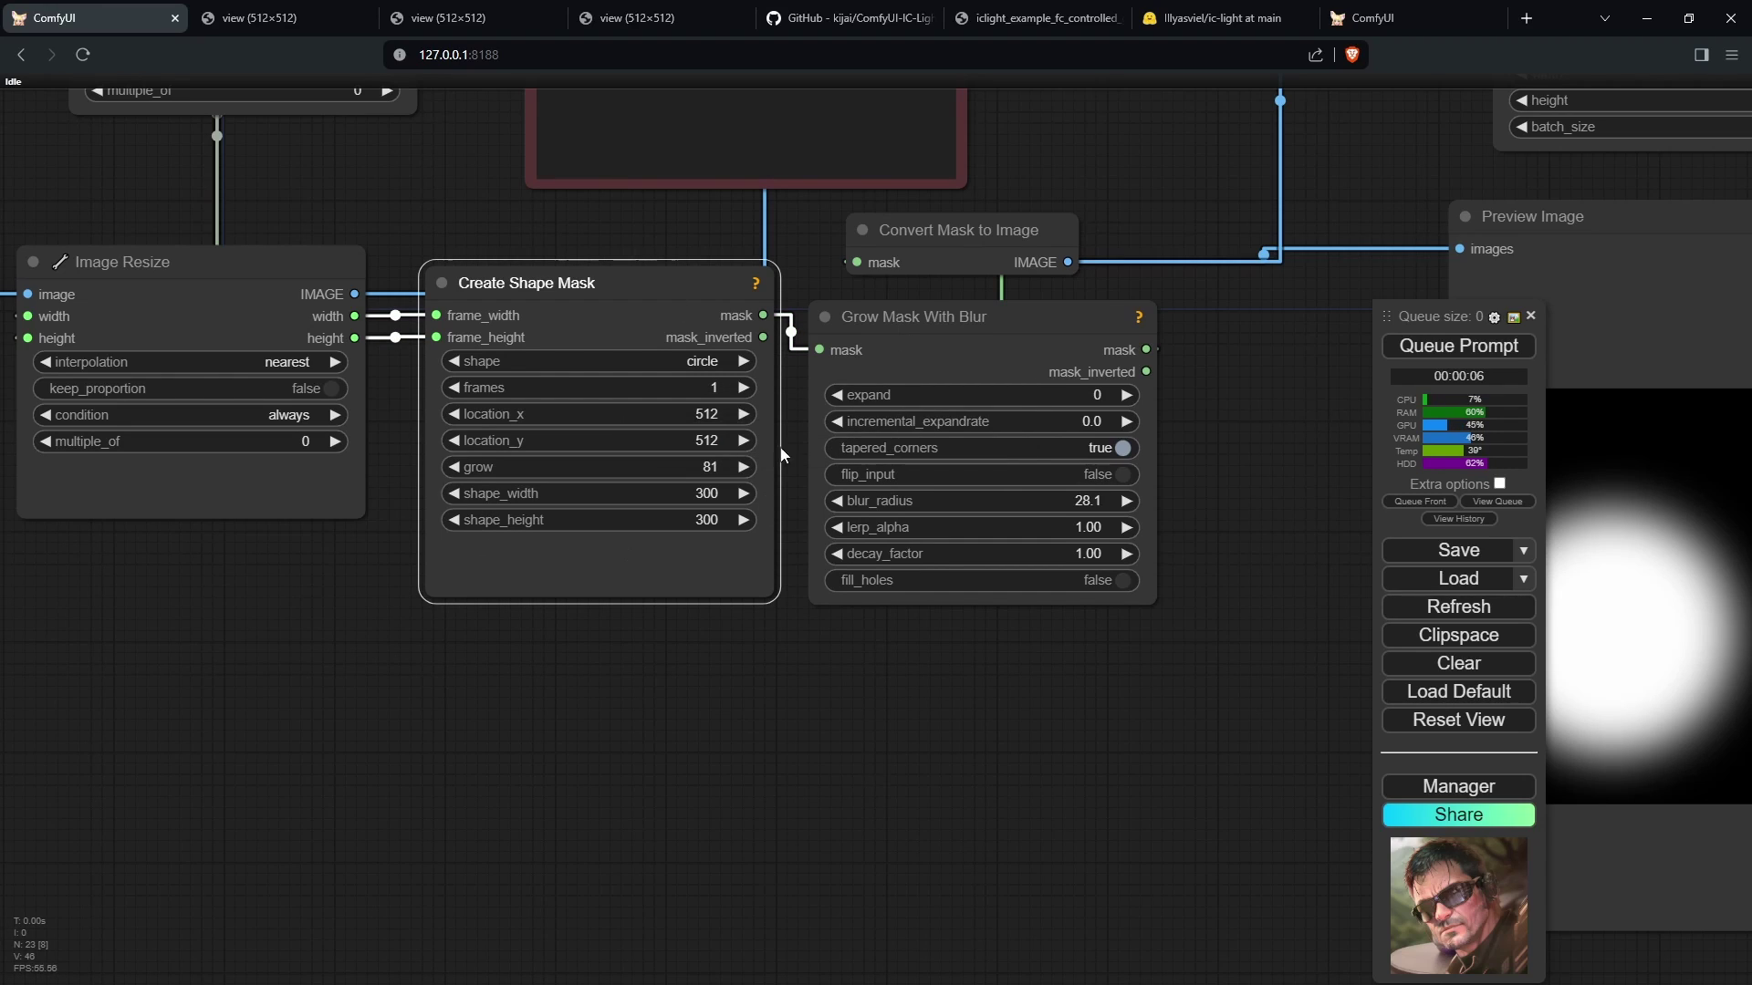
left_click(708, 493)
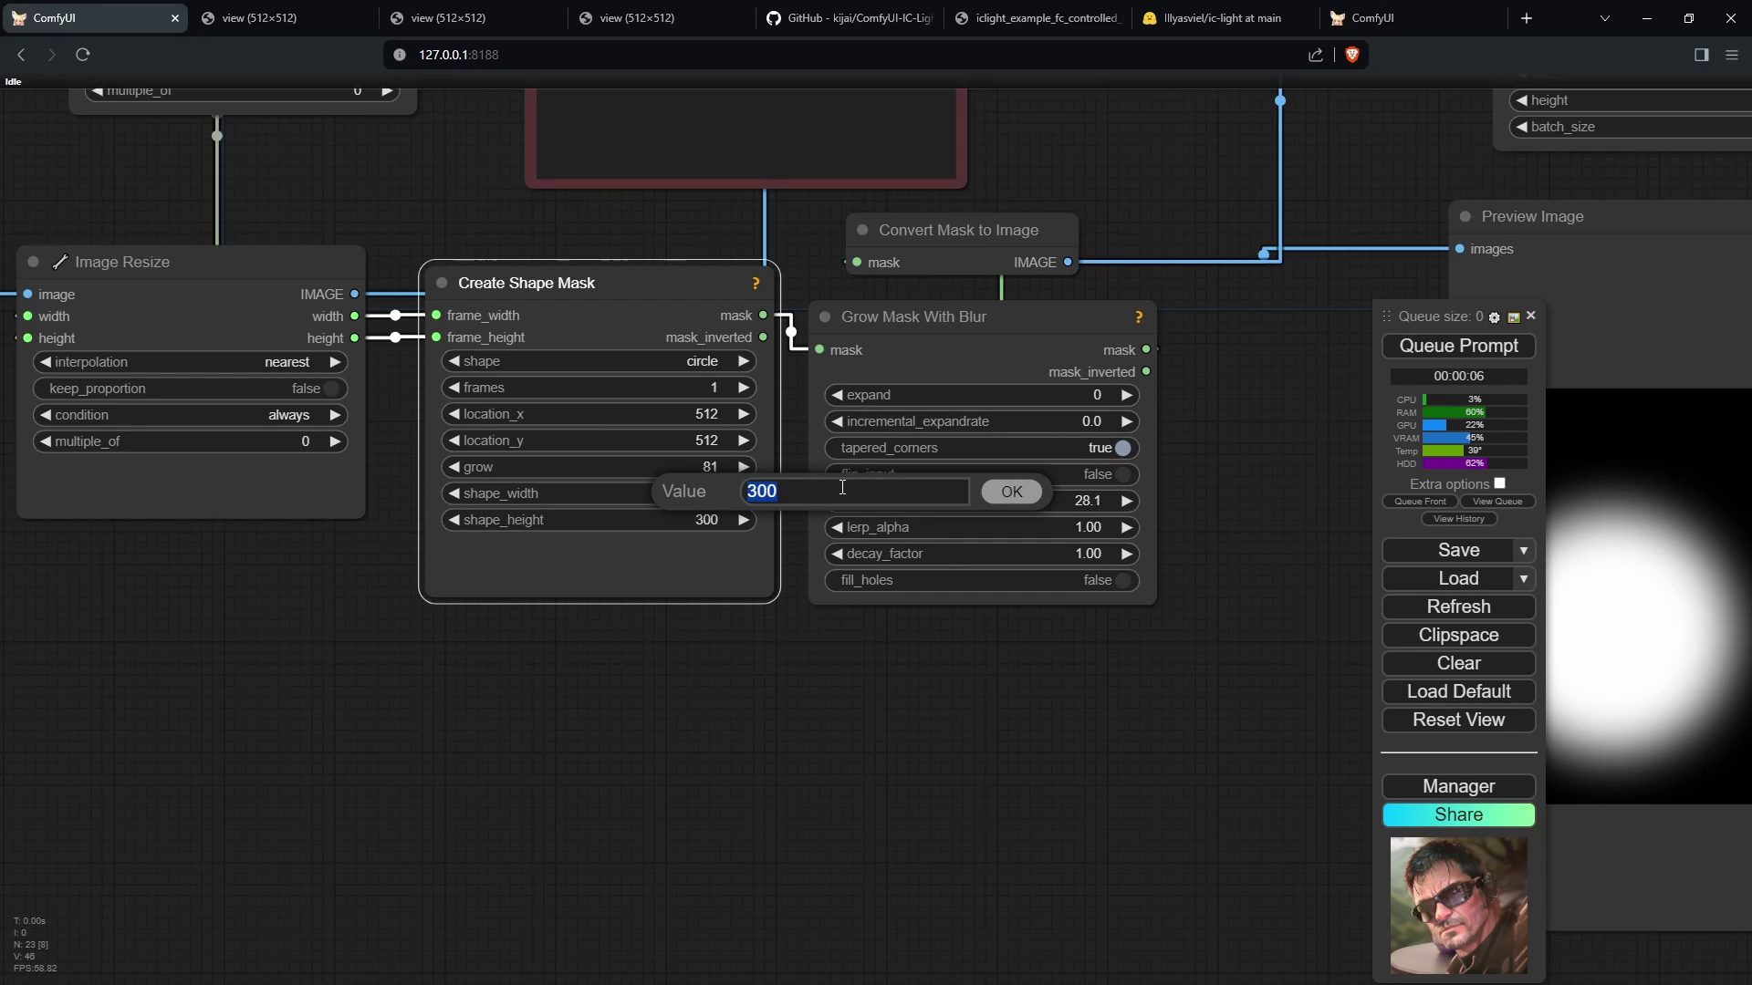
key("Escape")
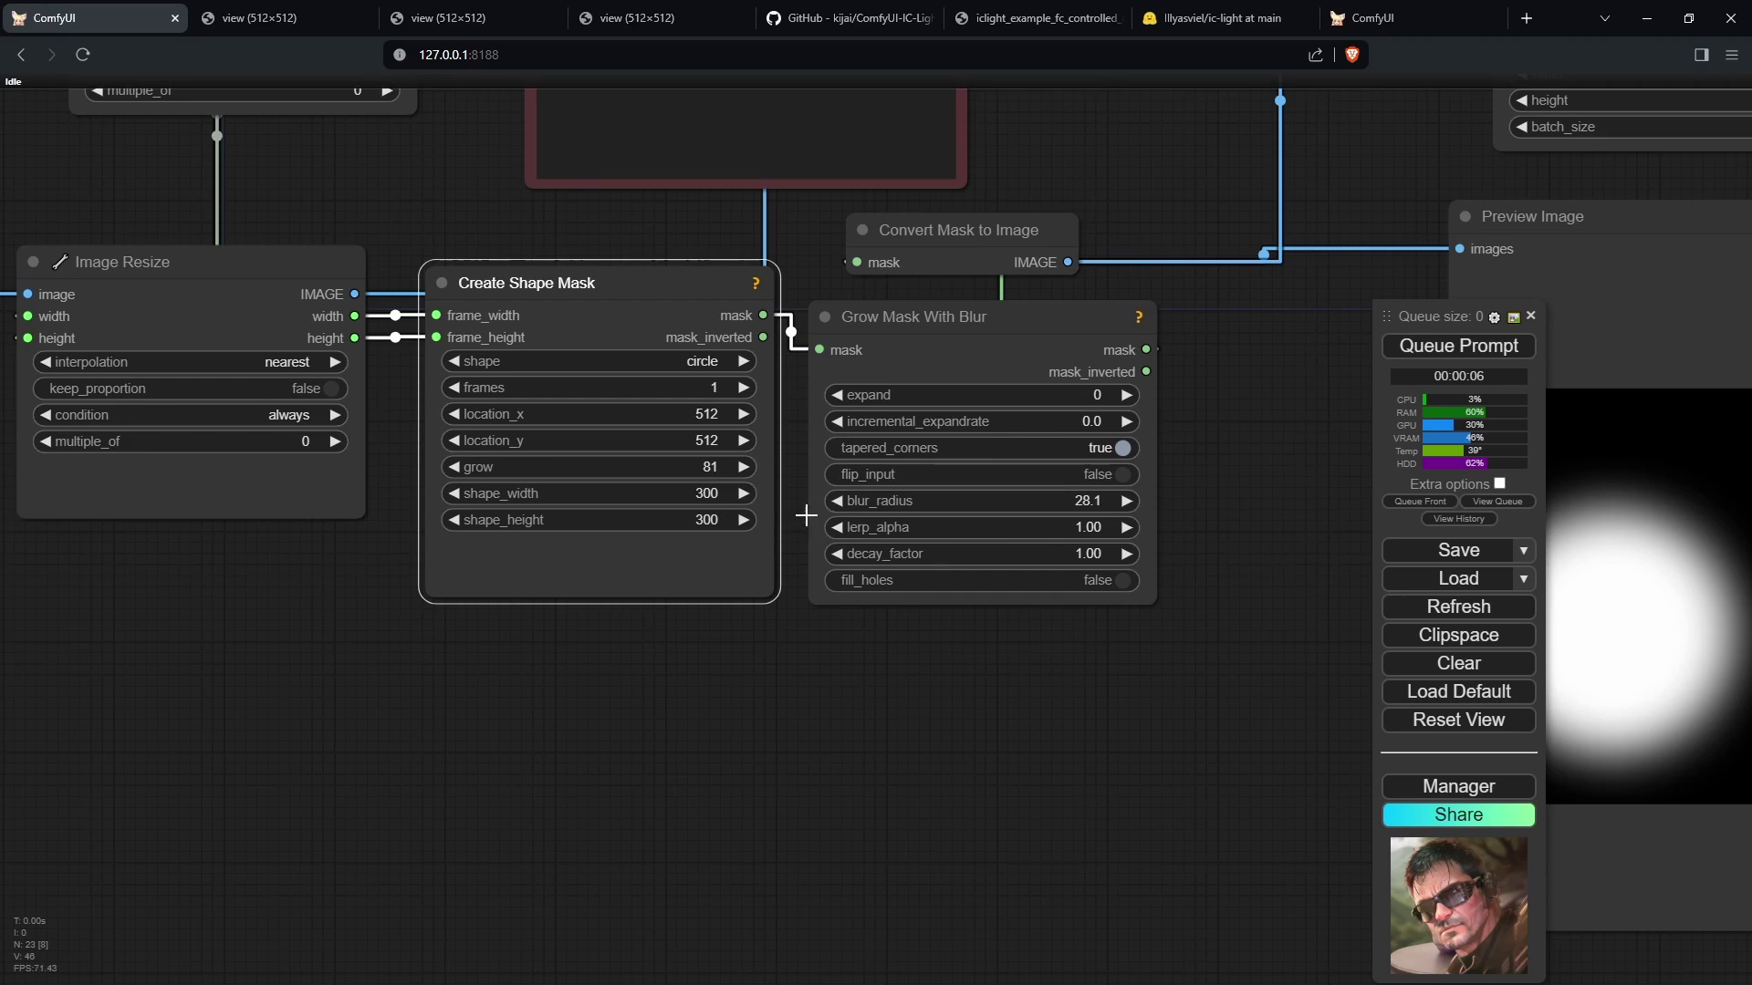
left_click(702, 520)
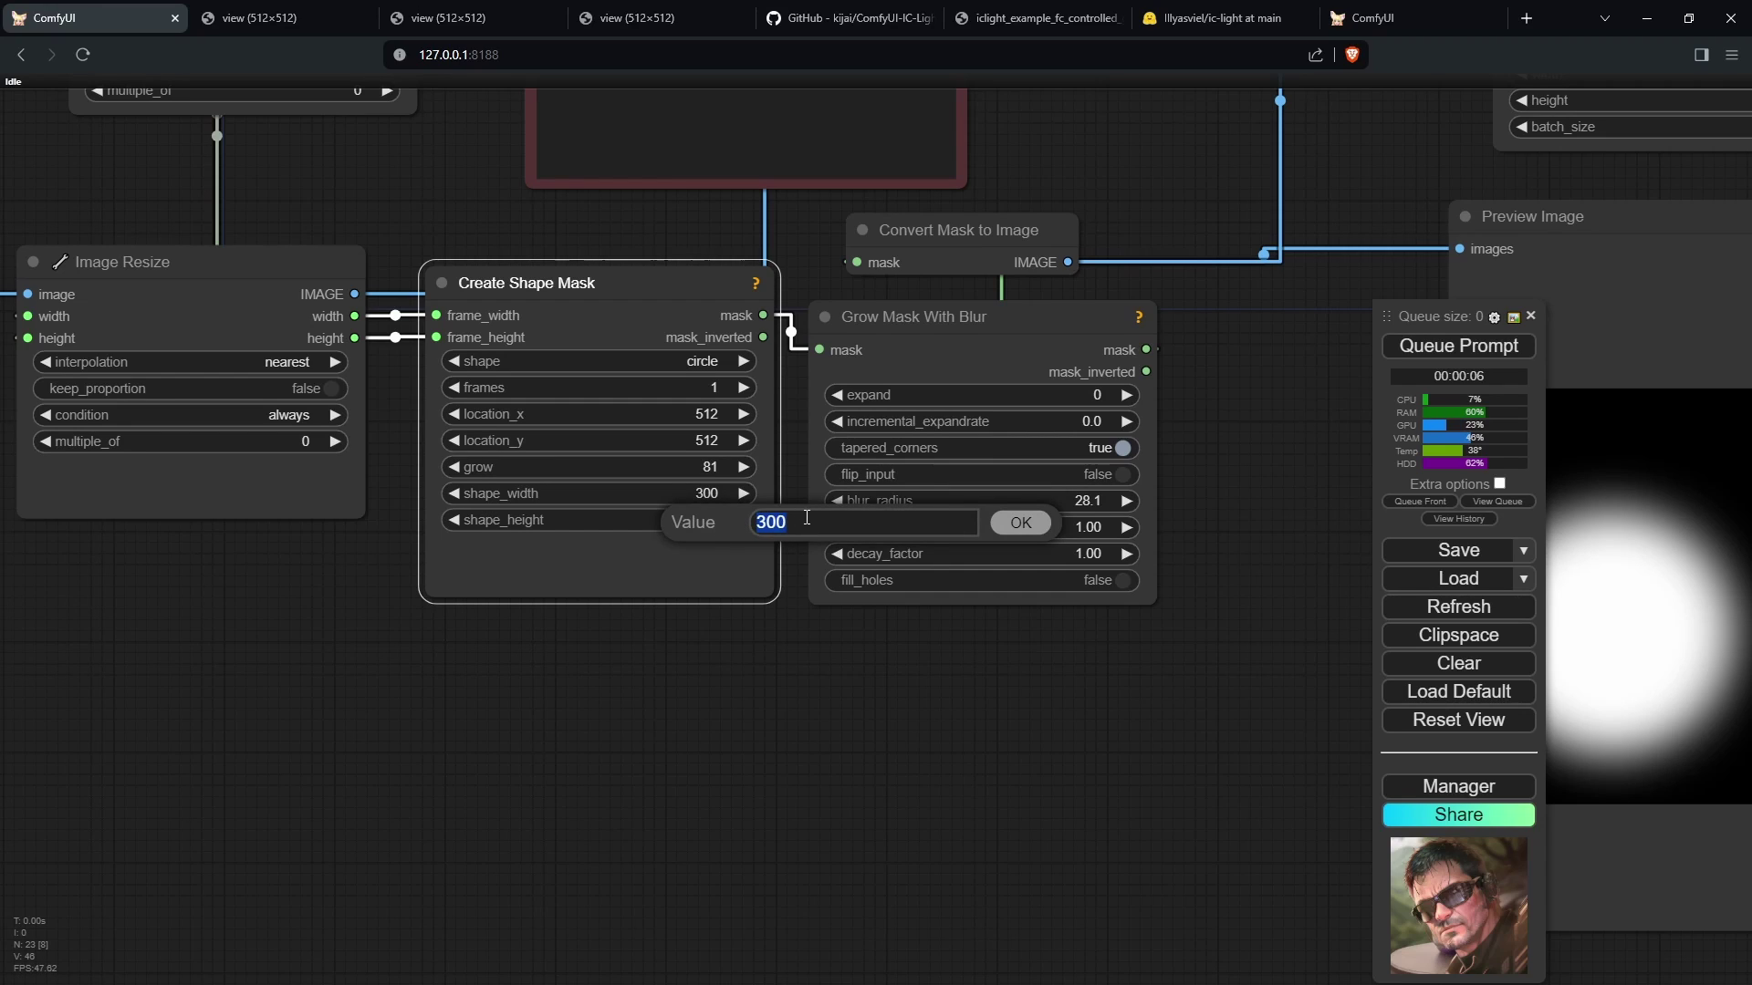
type("100")
key("Return")
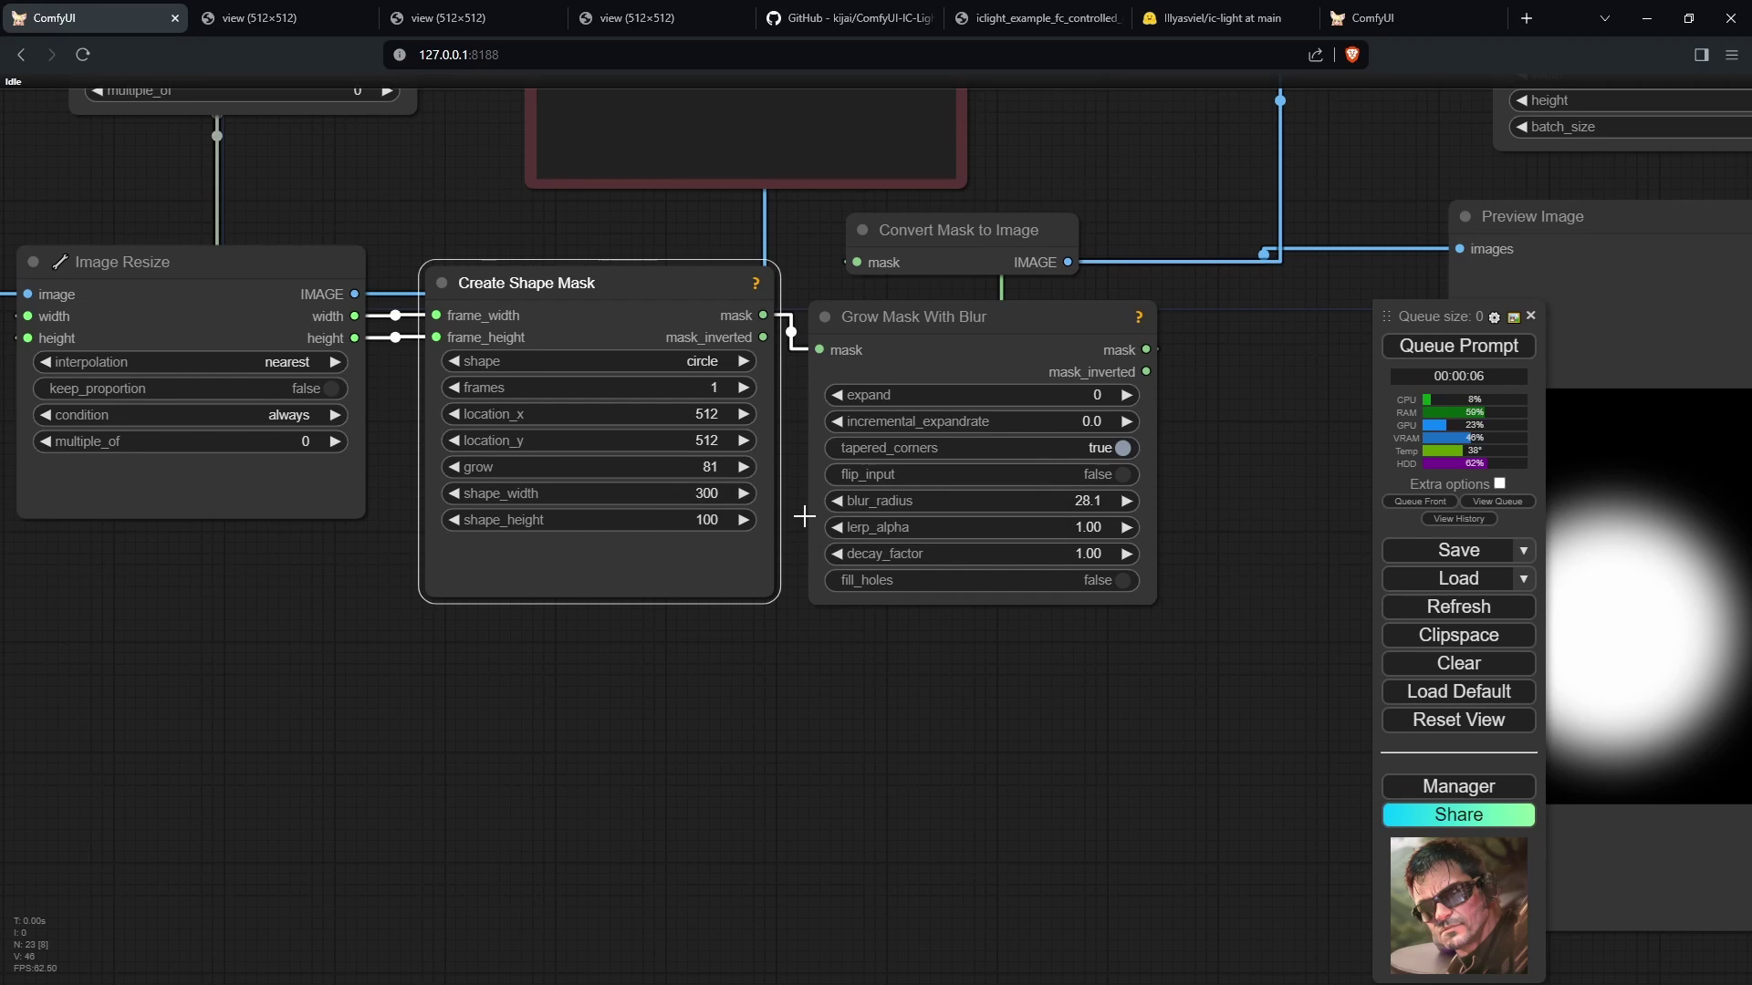
Re-render and view the lower-right glow mask and the resulting portrait
left_click(1398, 356)
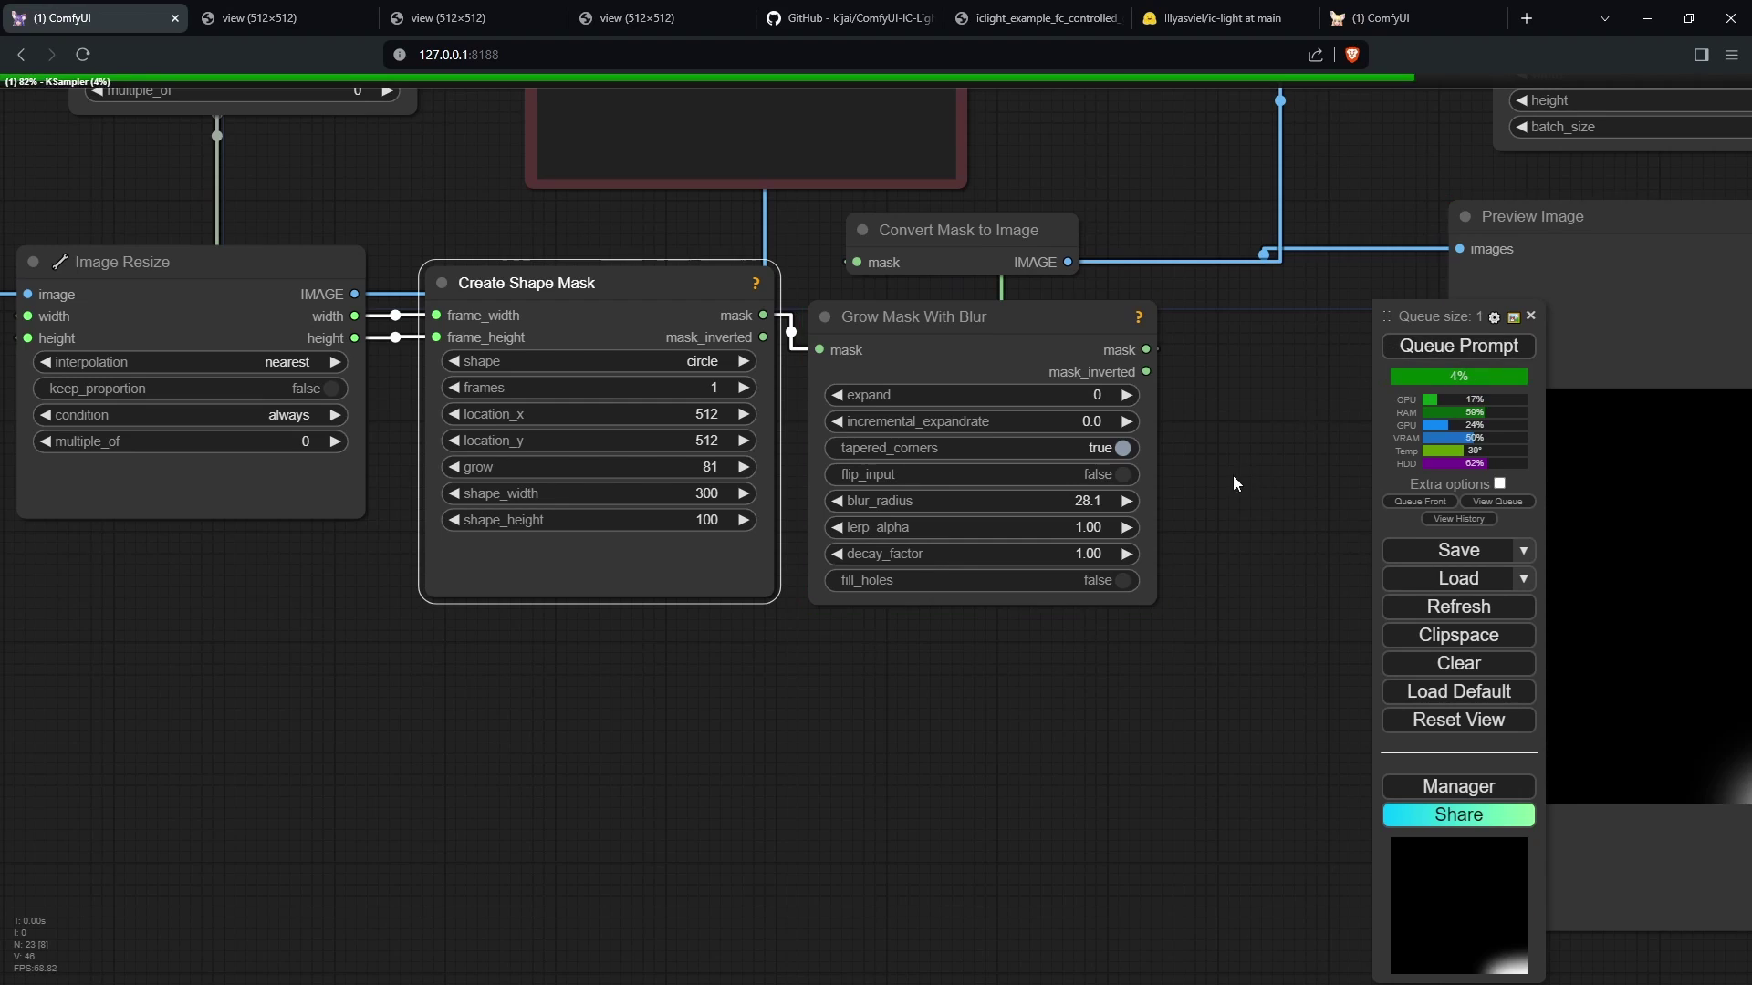
scroll(1235, 485, "down", 2)
left_click_drag(1204, 712, 725, 788)
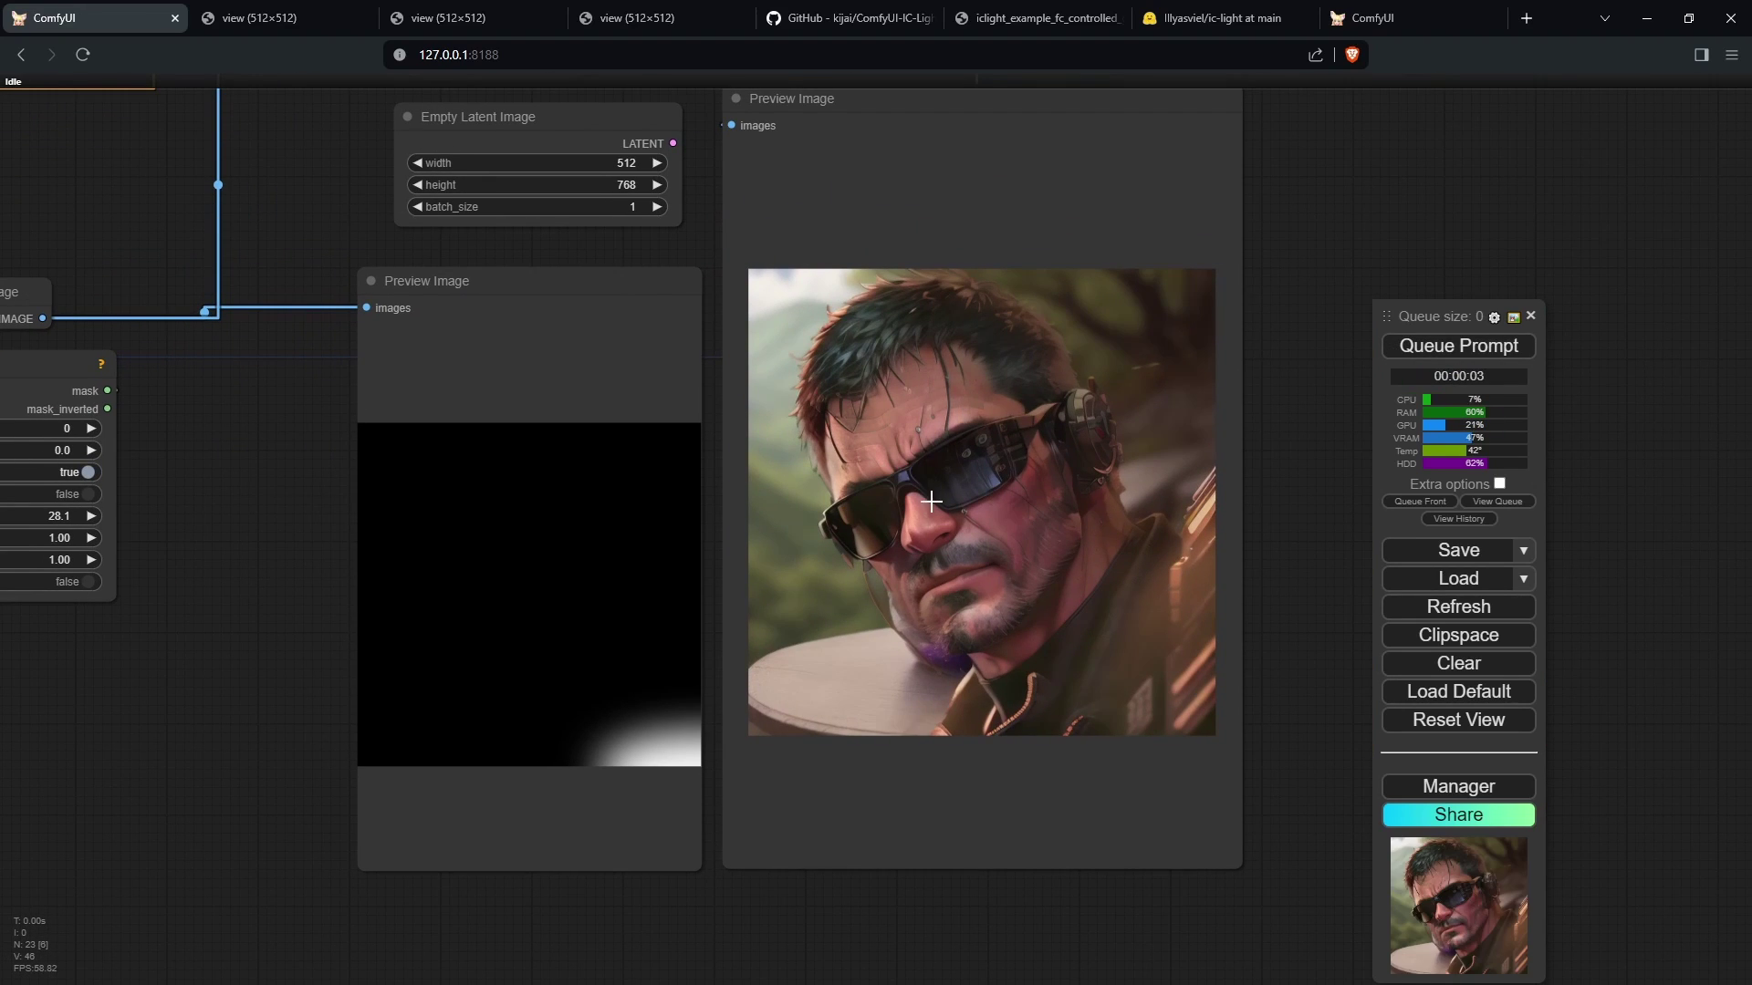
scroll(1126, 575, "up", 3)
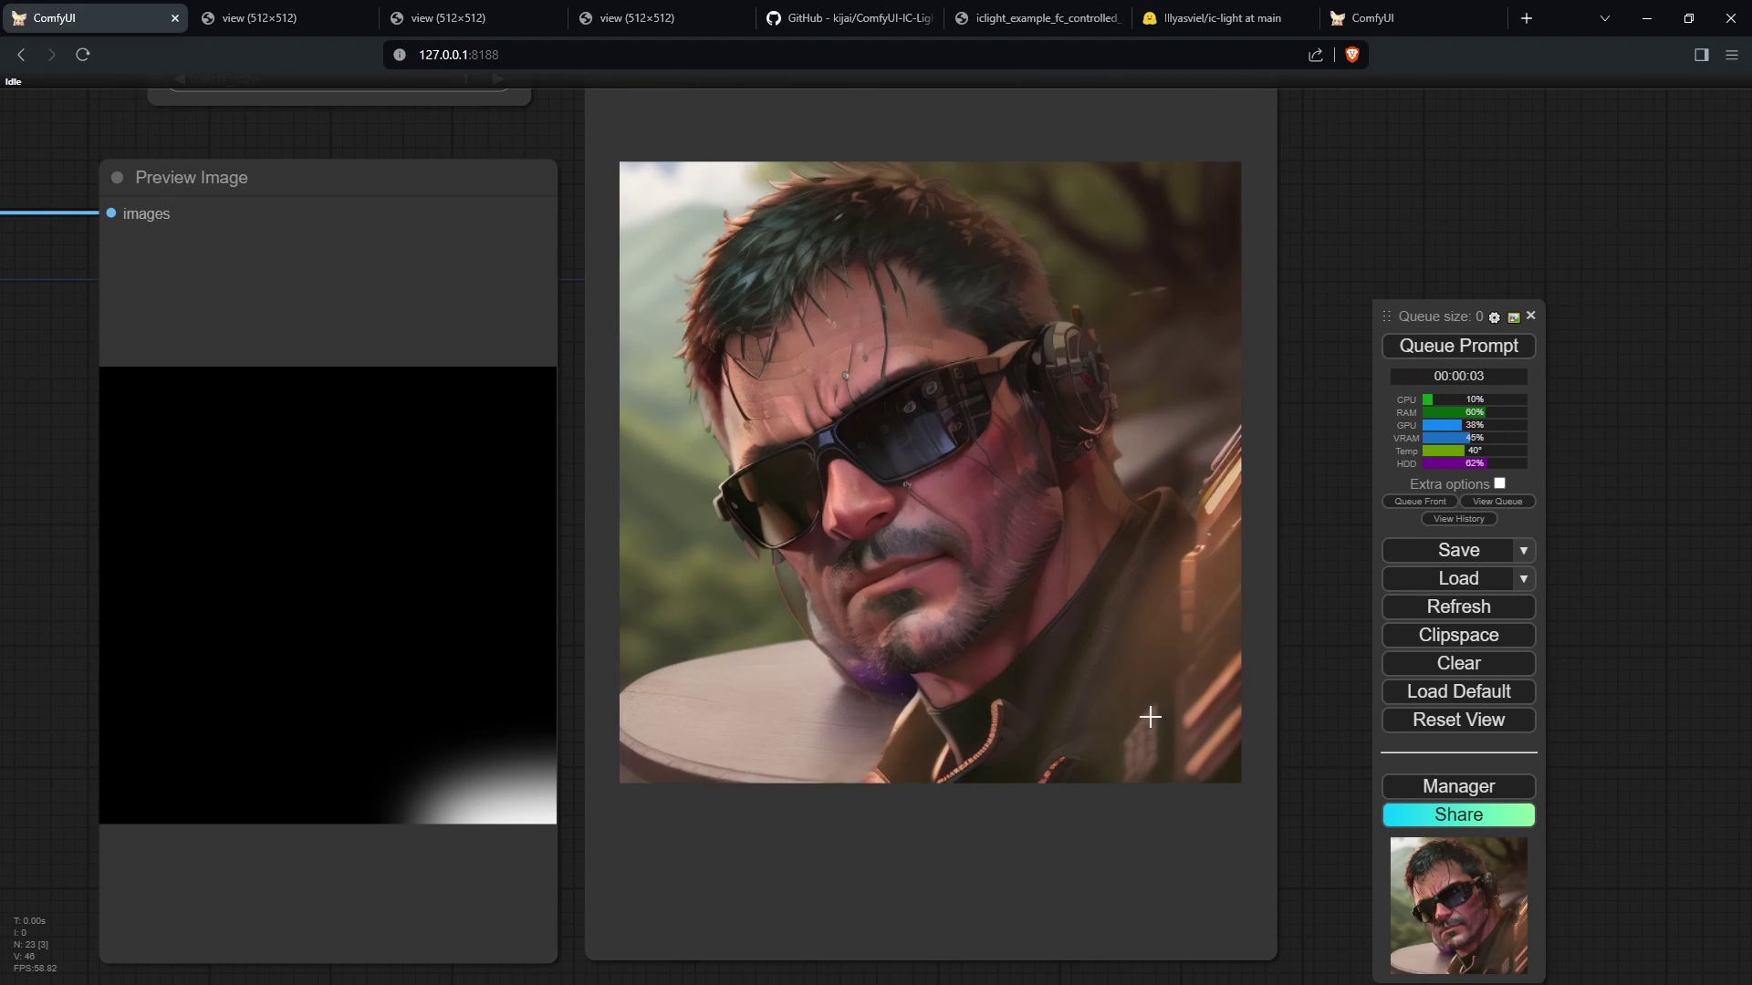
left_click_drag(602, 838, 923, 819)
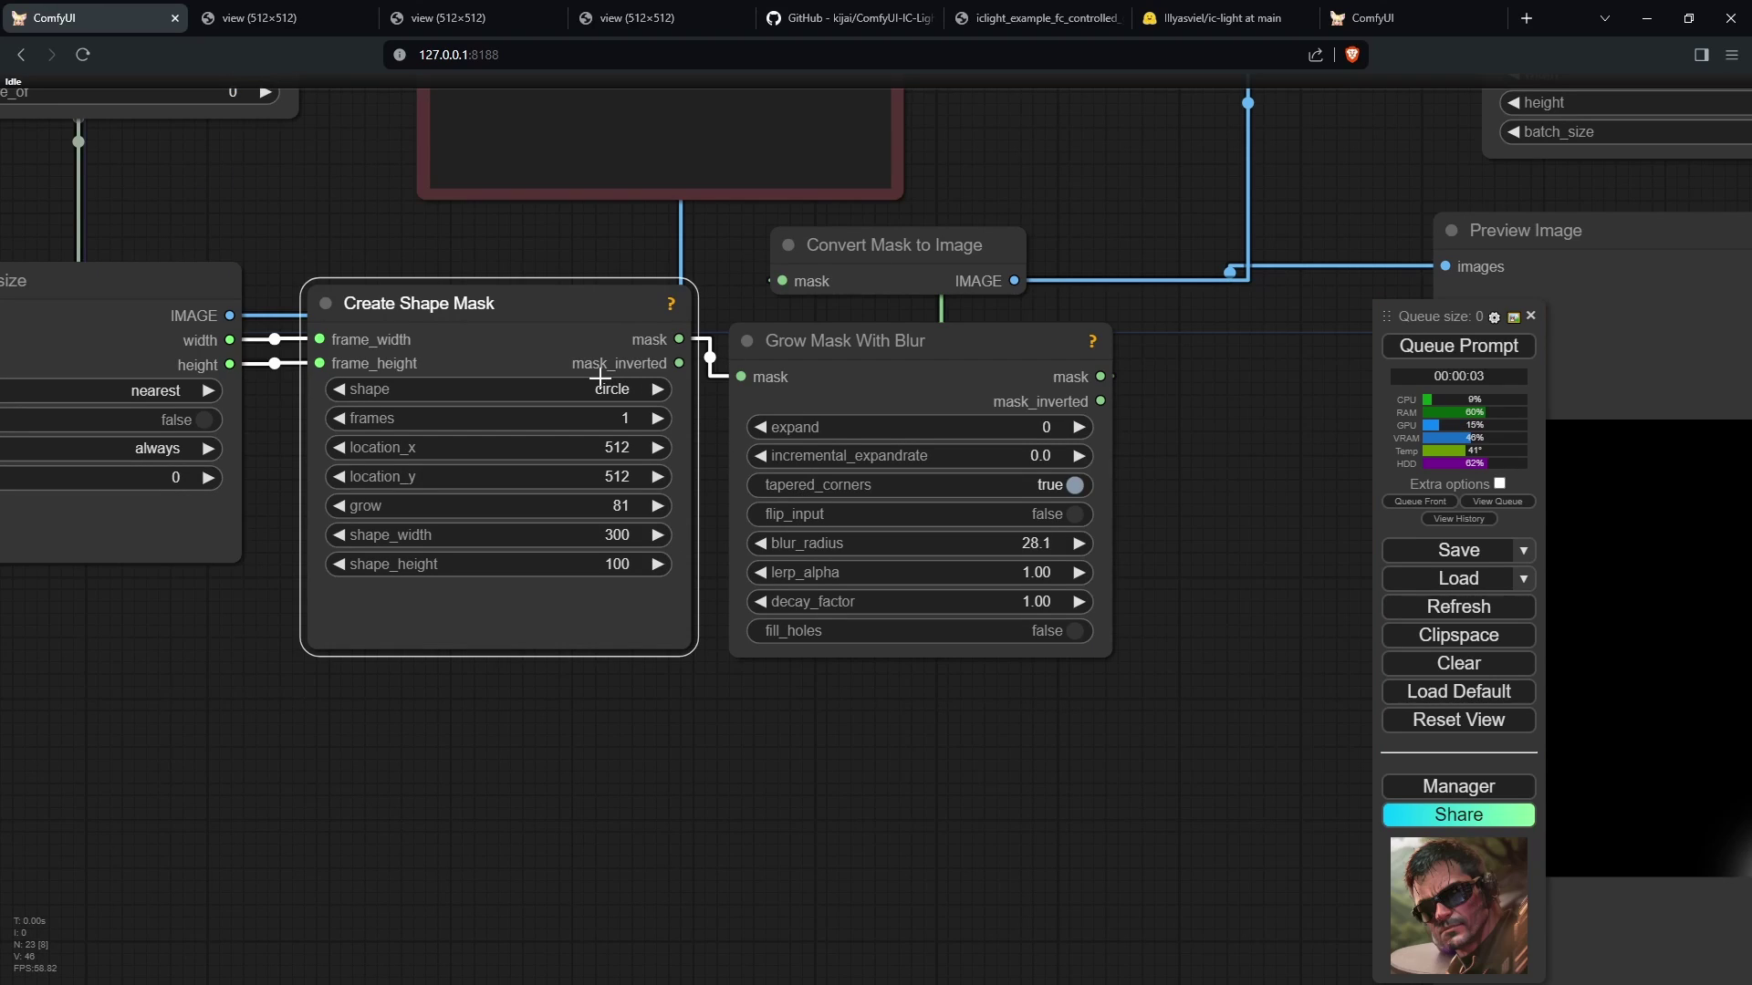
Switch the mask shape to square, re-render, and centre the new relit portrait
left_click(601, 387)
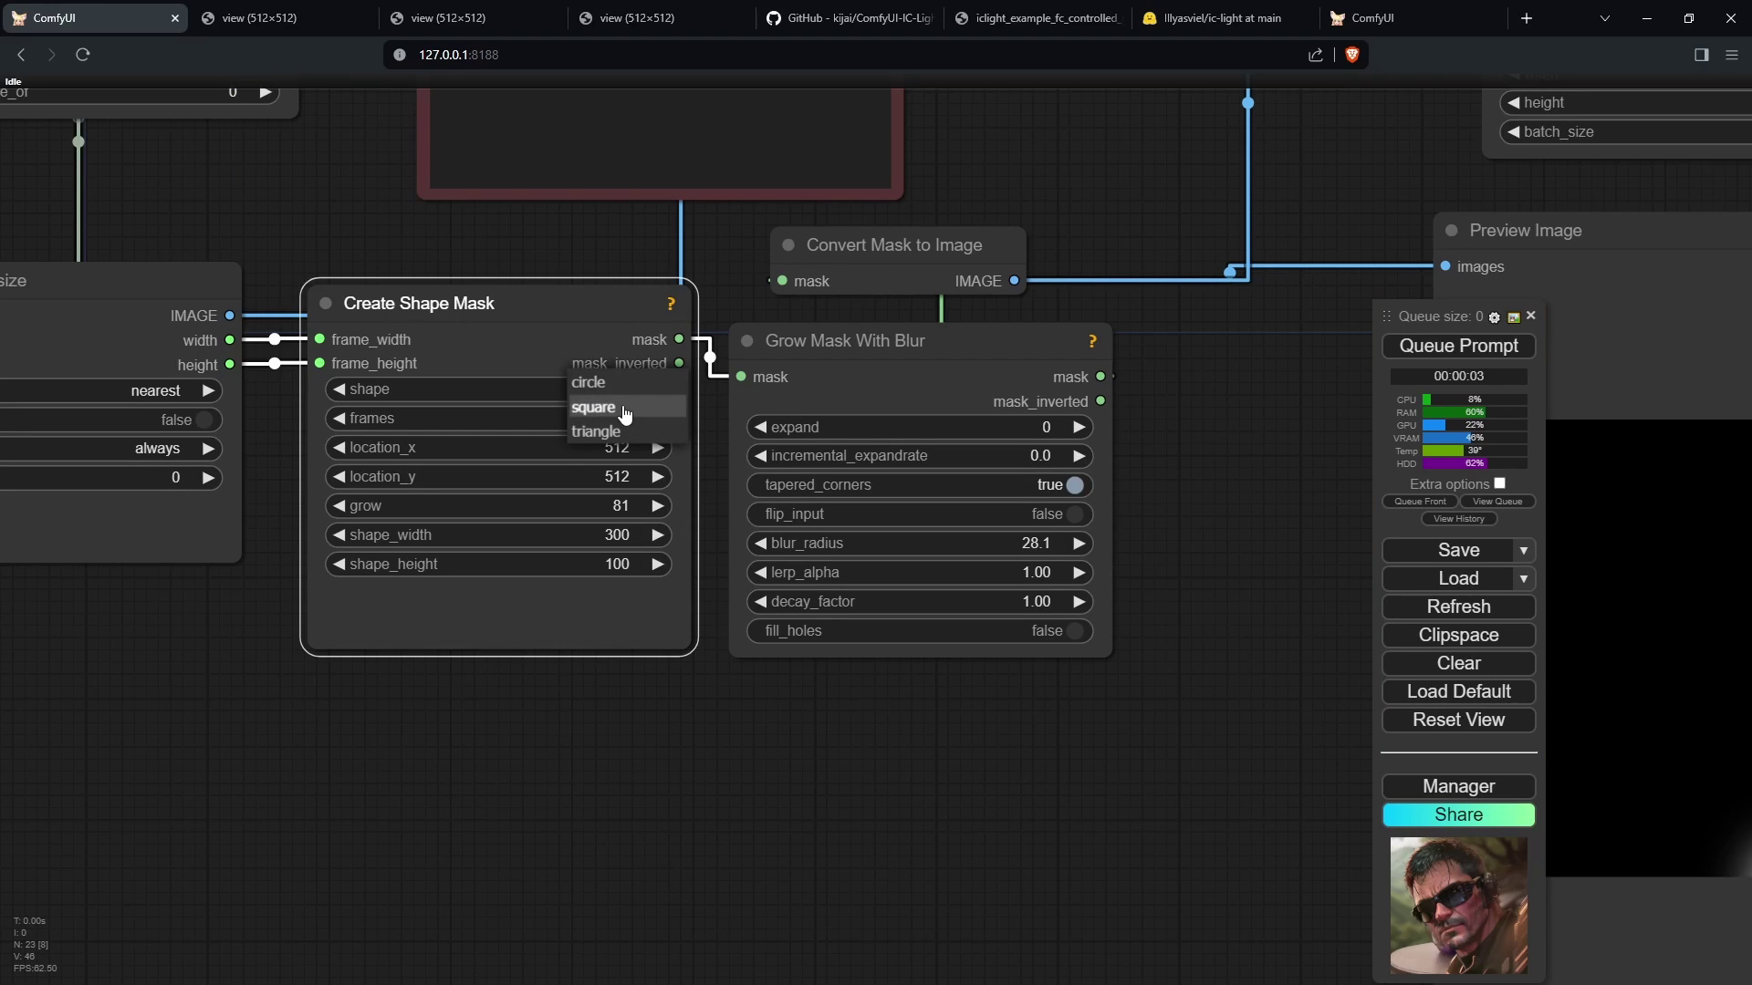
left_click(624, 413)
left_click(1390, 347)
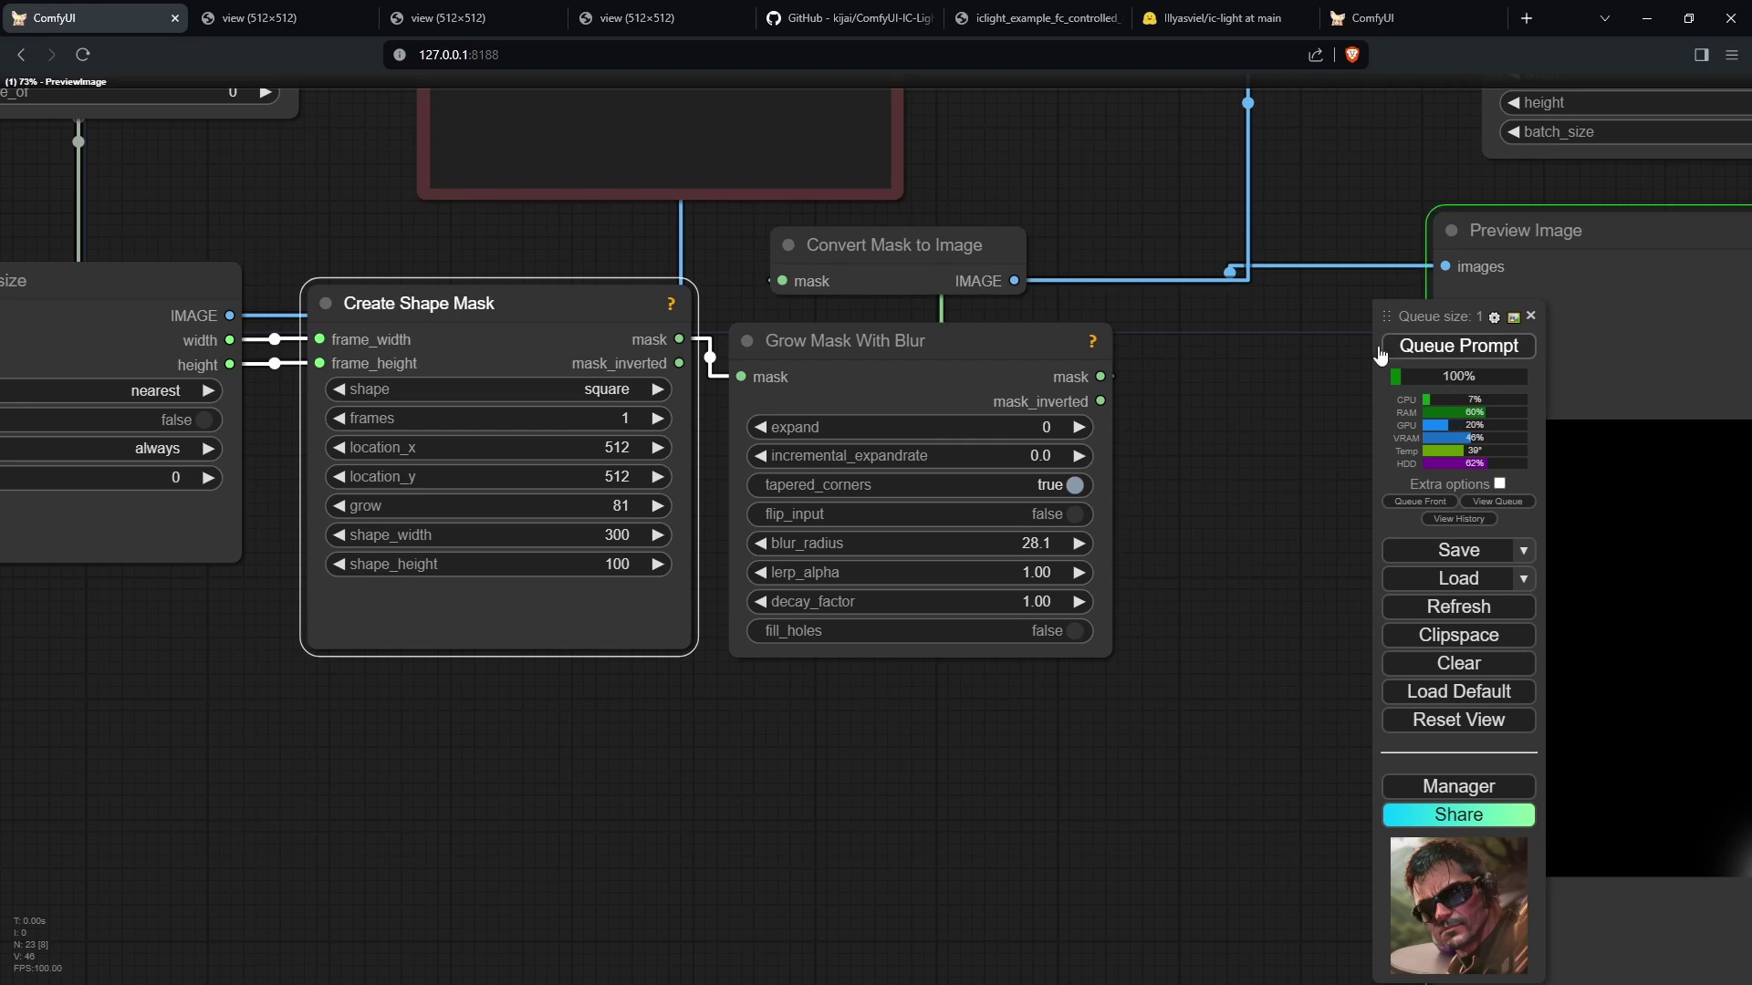
left_click_drag(1189, 402, 280, 383)
scroll(462, 458, "down", 1)
left_click_drag(462, 458, 175, 391)
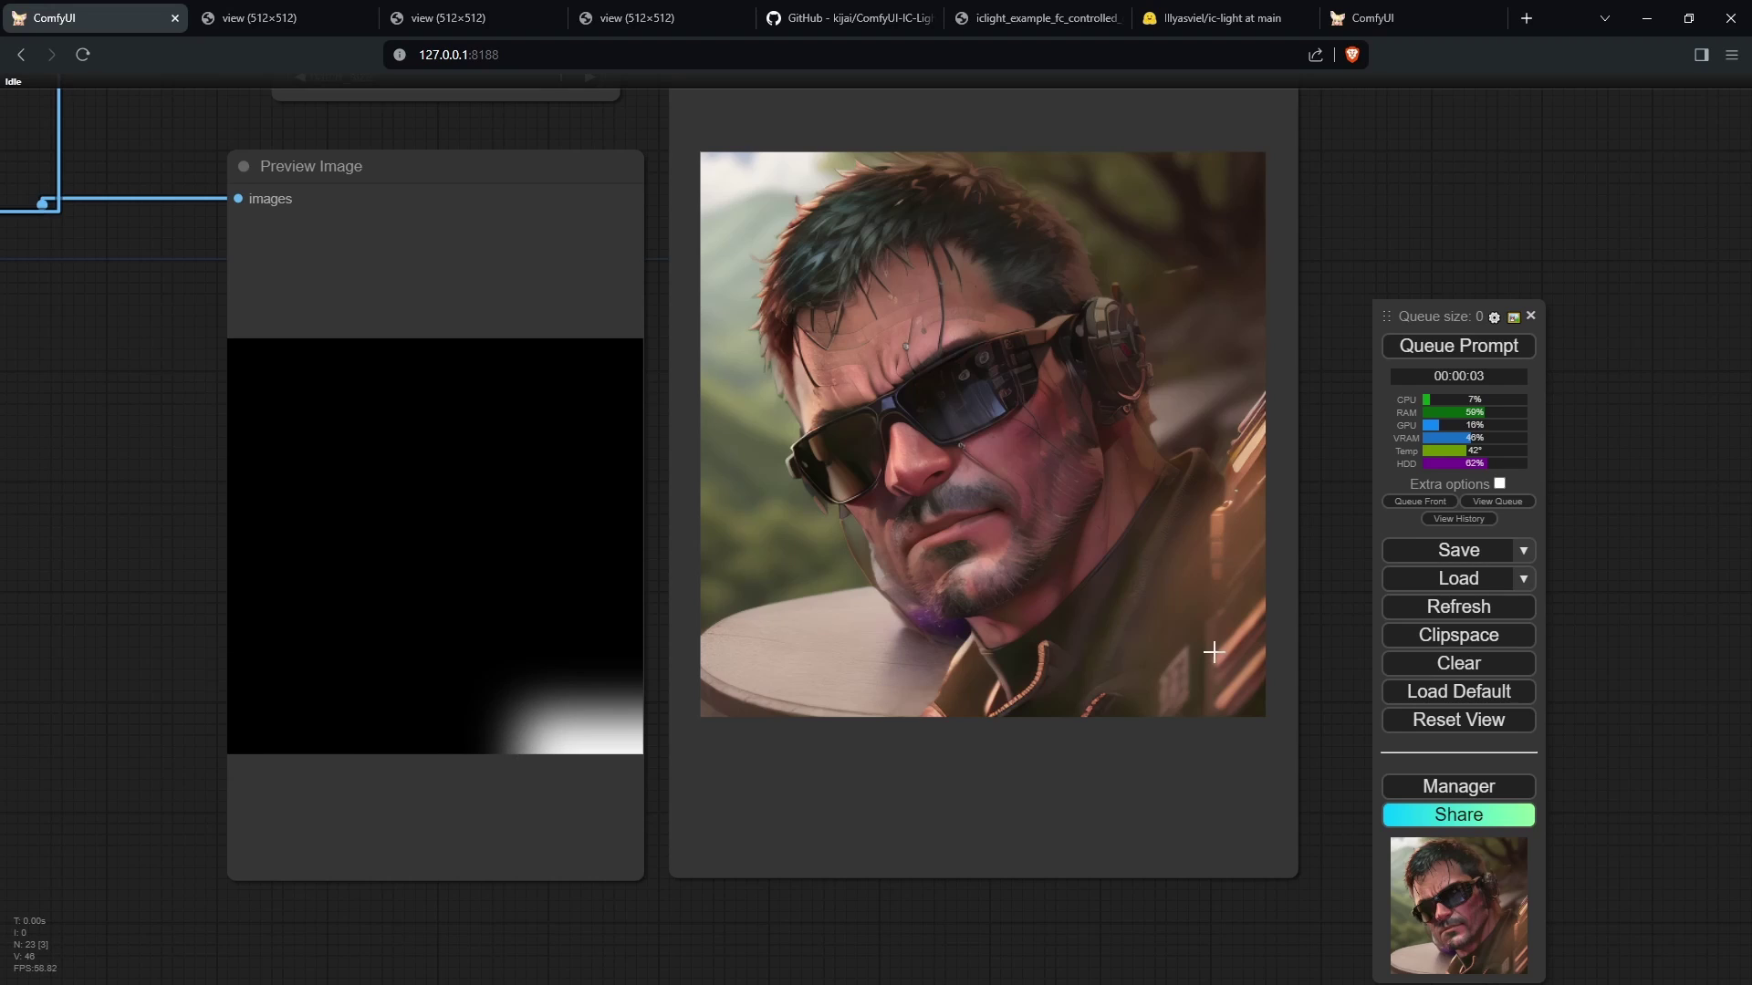
left_click_drag(1340, 419, 1161, 456)
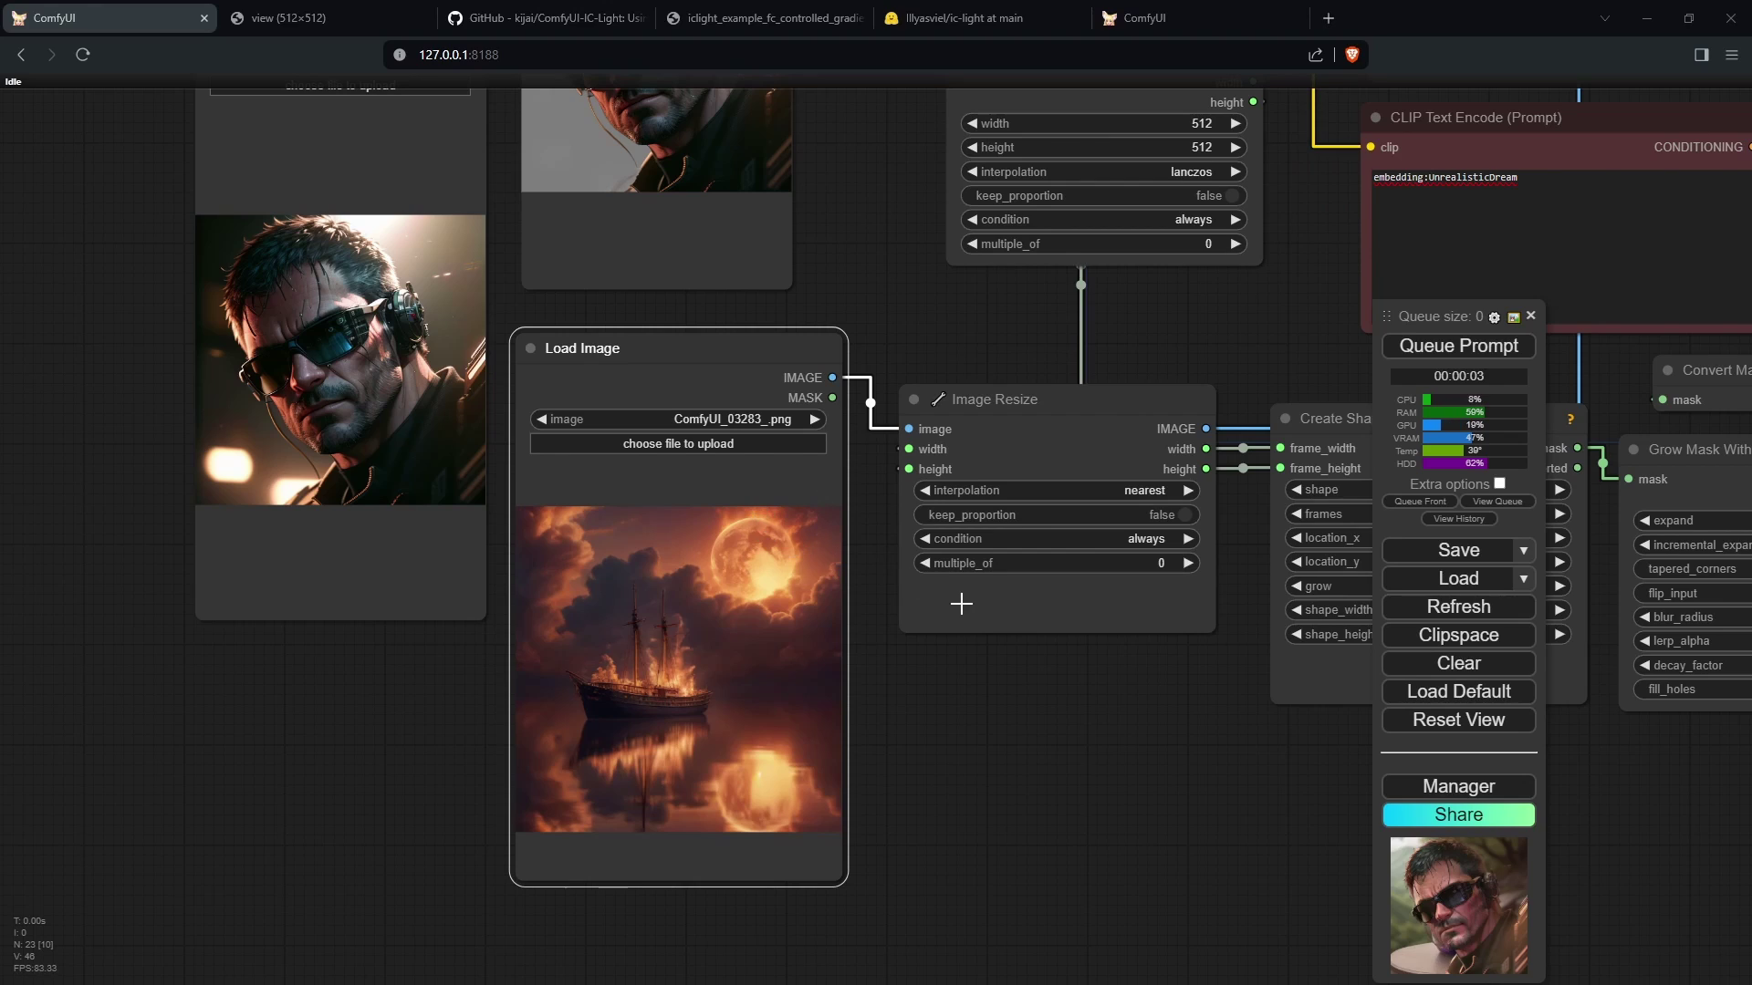
Render the sunset-background portrait and compare it with the earlier result
left_click(1413, 346)
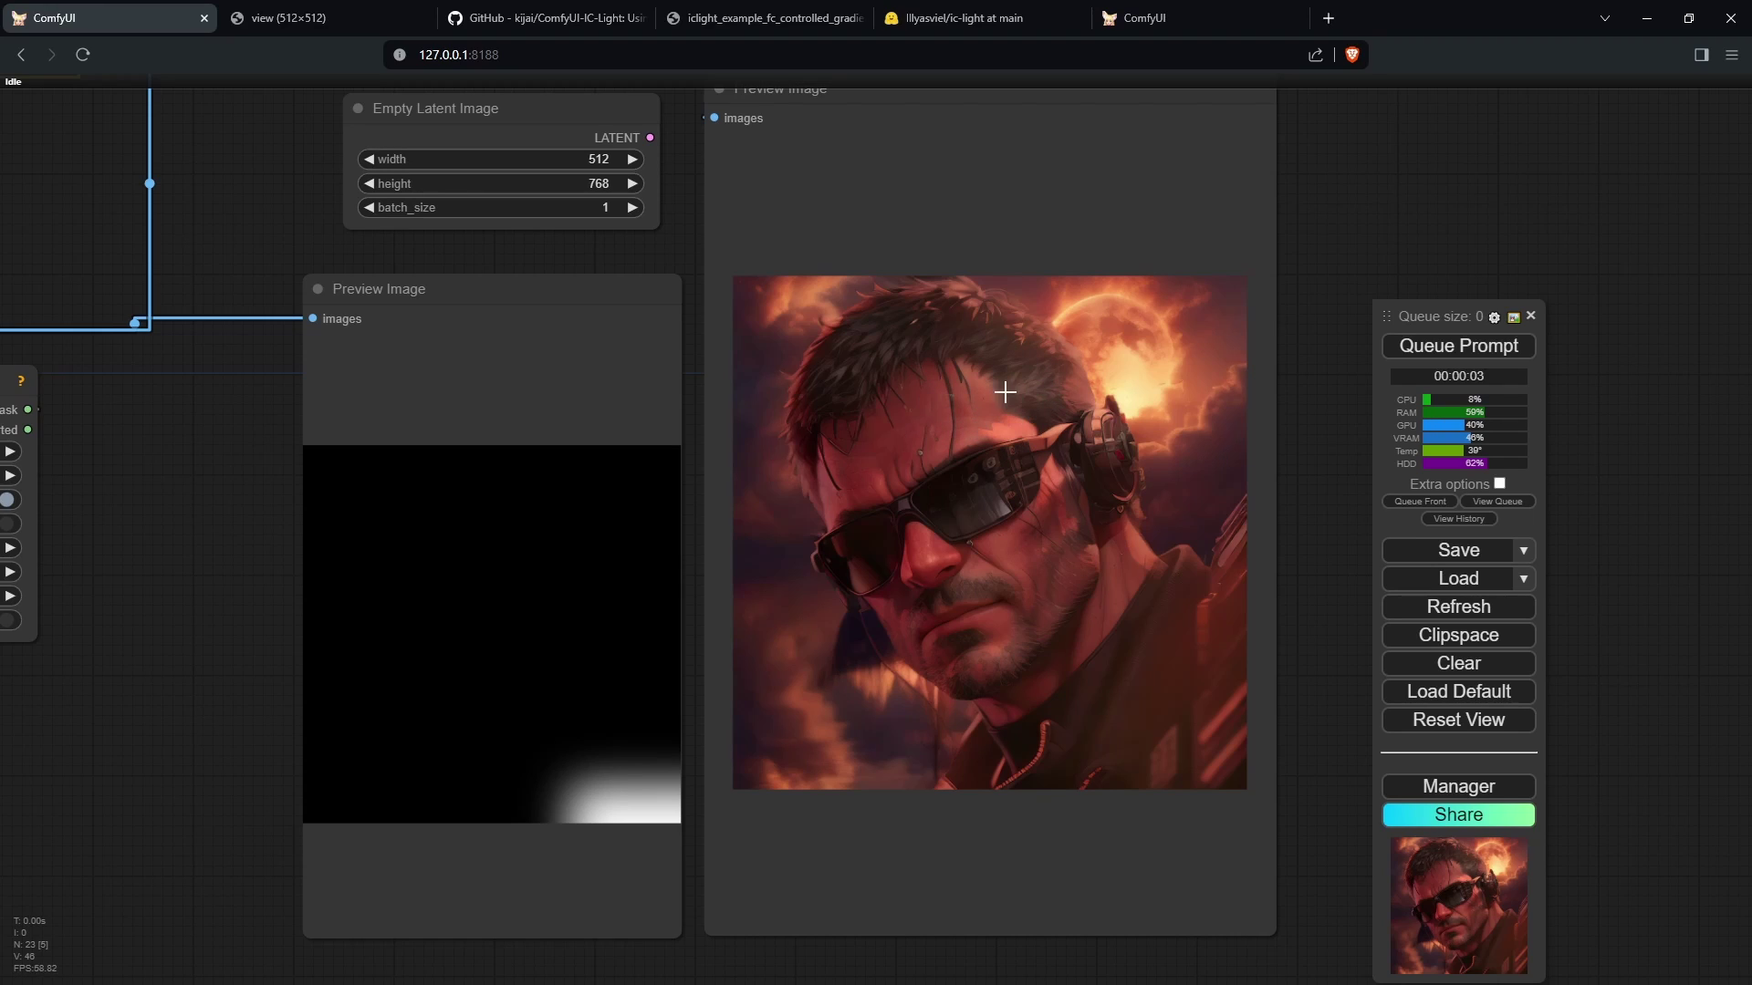
left_click(384, 17)
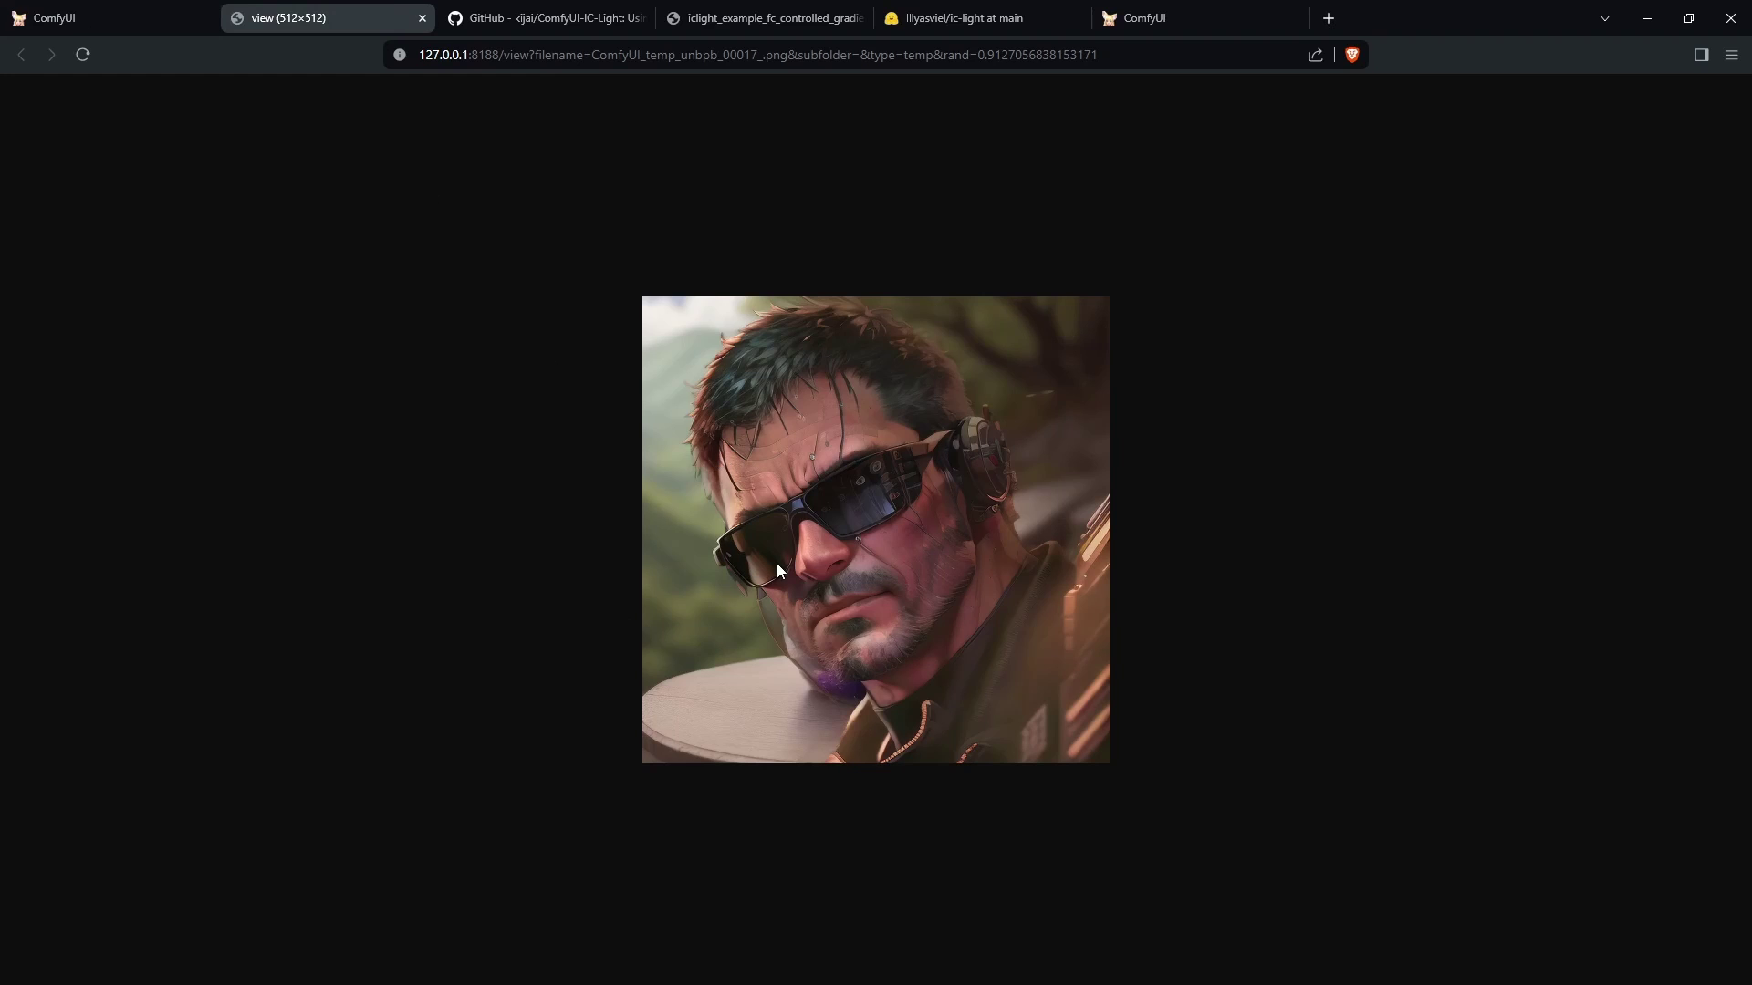
left_click(158, 9)
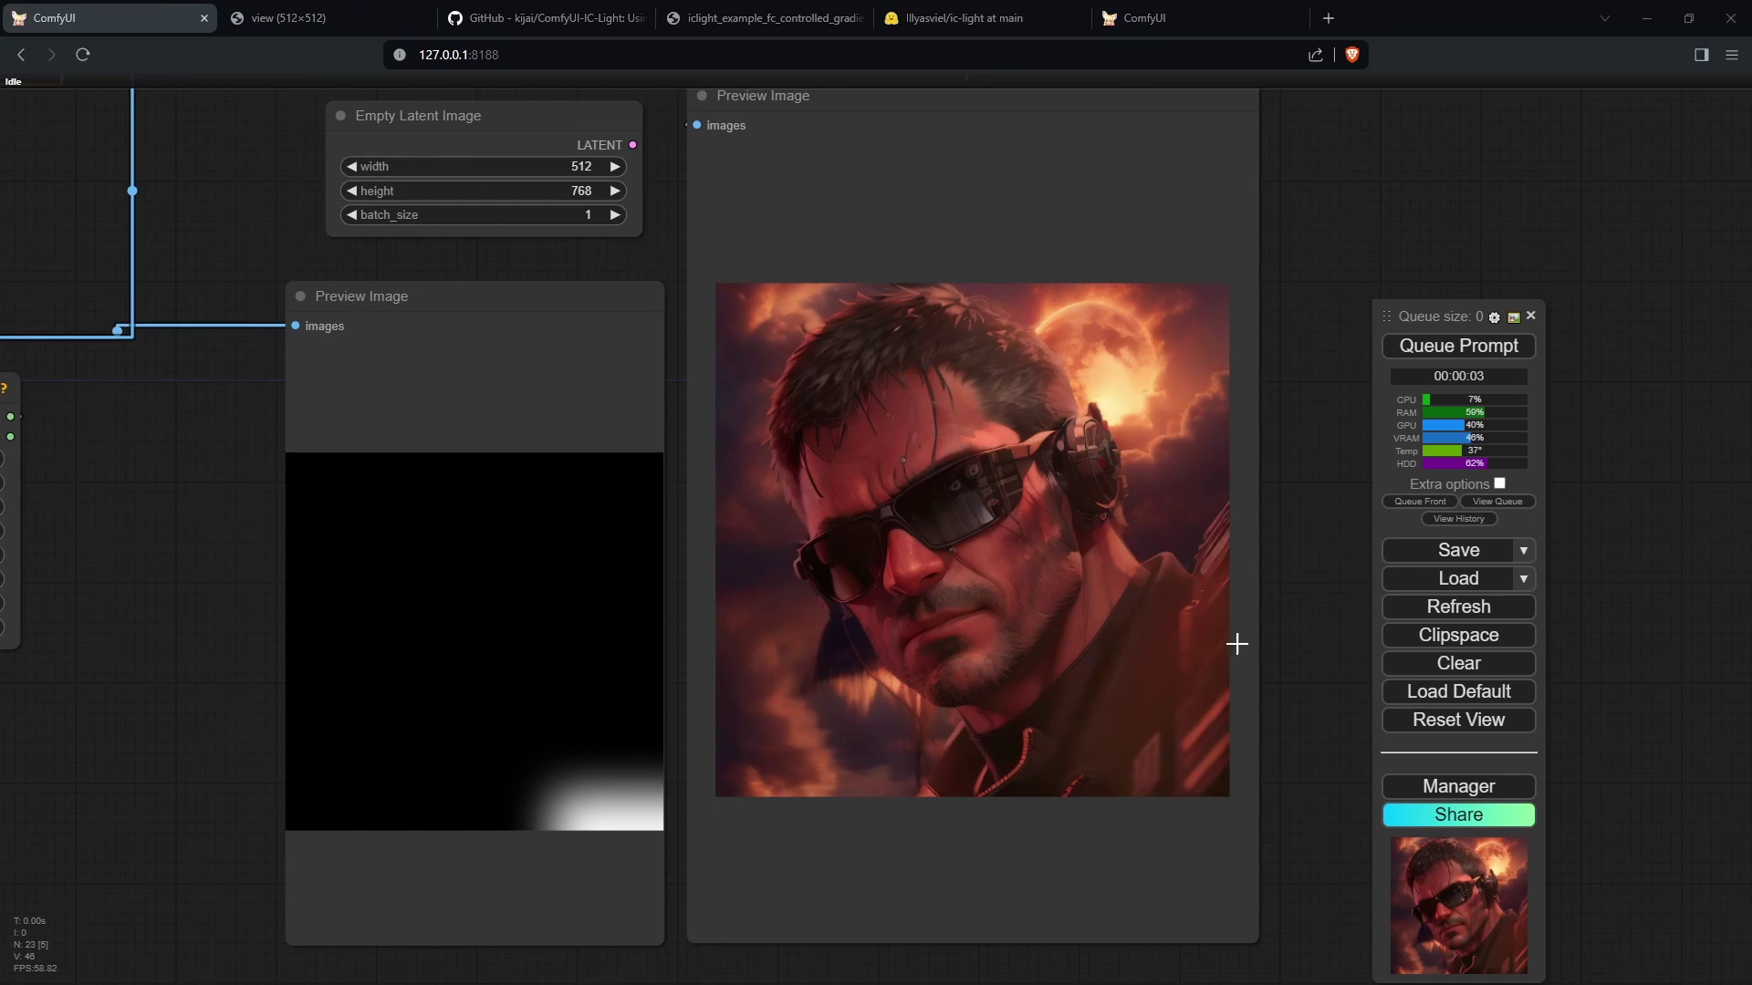
Move the square mask to location_x 250 and location_y 250
left_click_drag(187, 469, 976, 487)
left_click_drag(826, 531, 1356, 578)
scroll(815, 683, "up", 3)
scroll(815, 734, "up", 1)
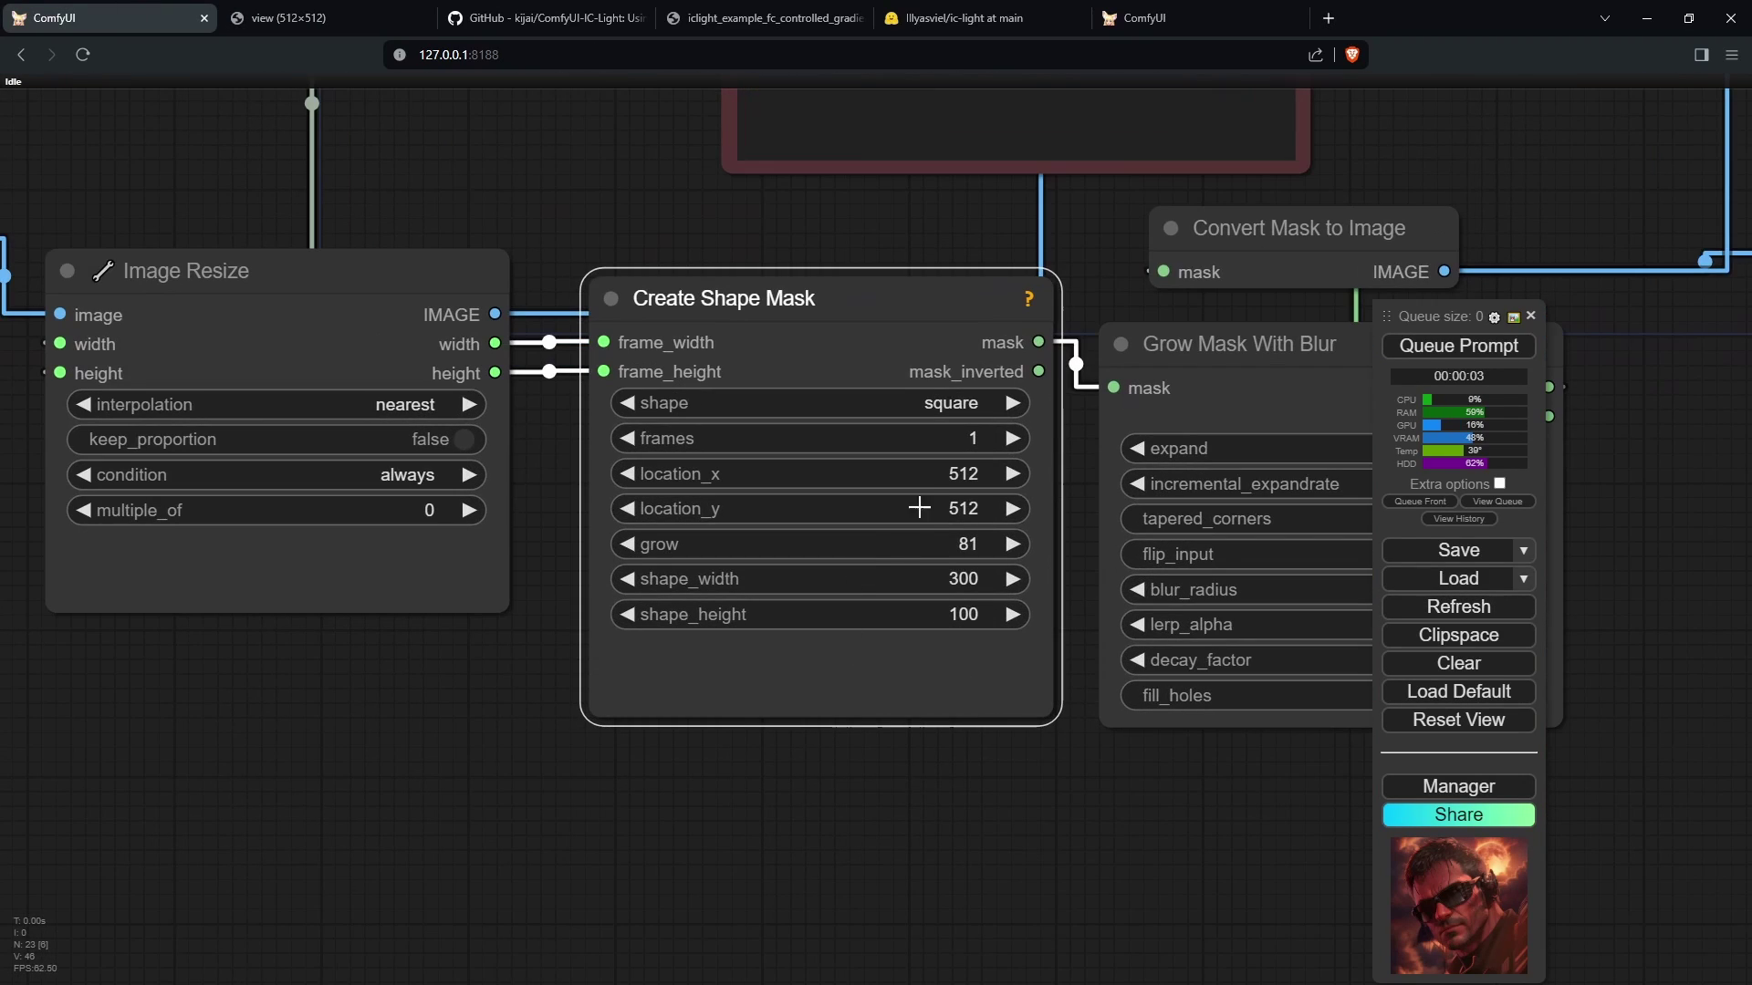
left_click(925, 474)
type("250")
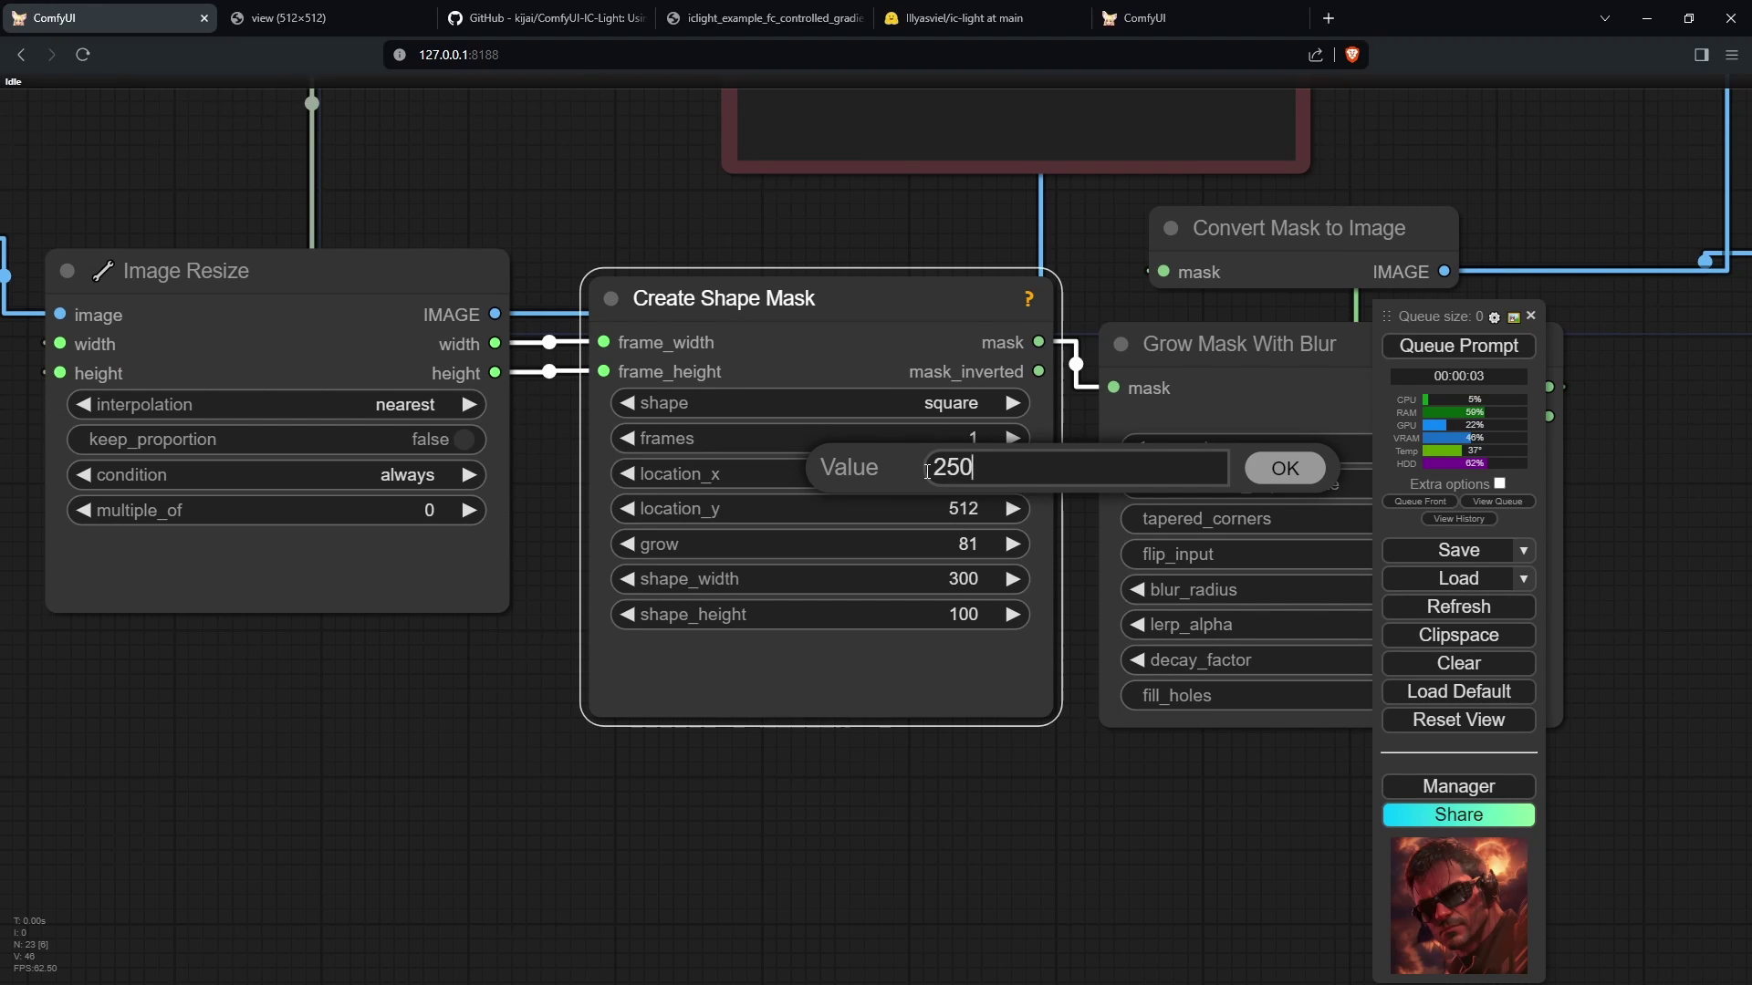
key("Return")
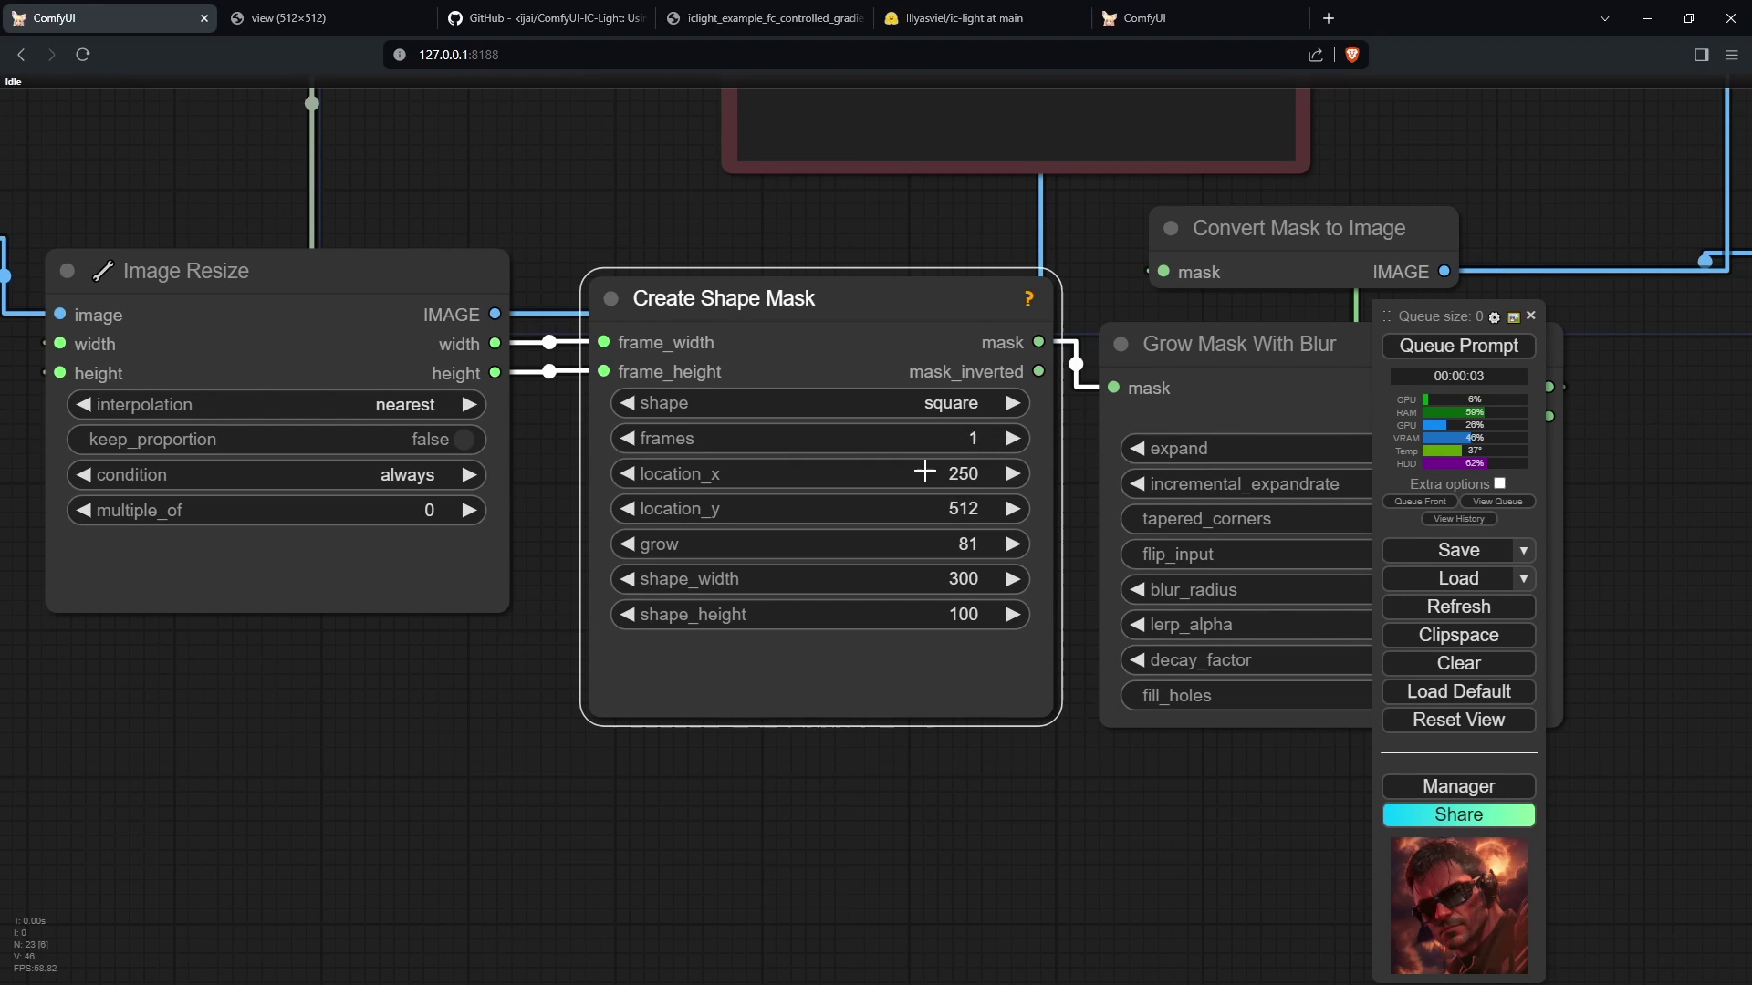
left_click(956, 508)
type("250")
key("Return")
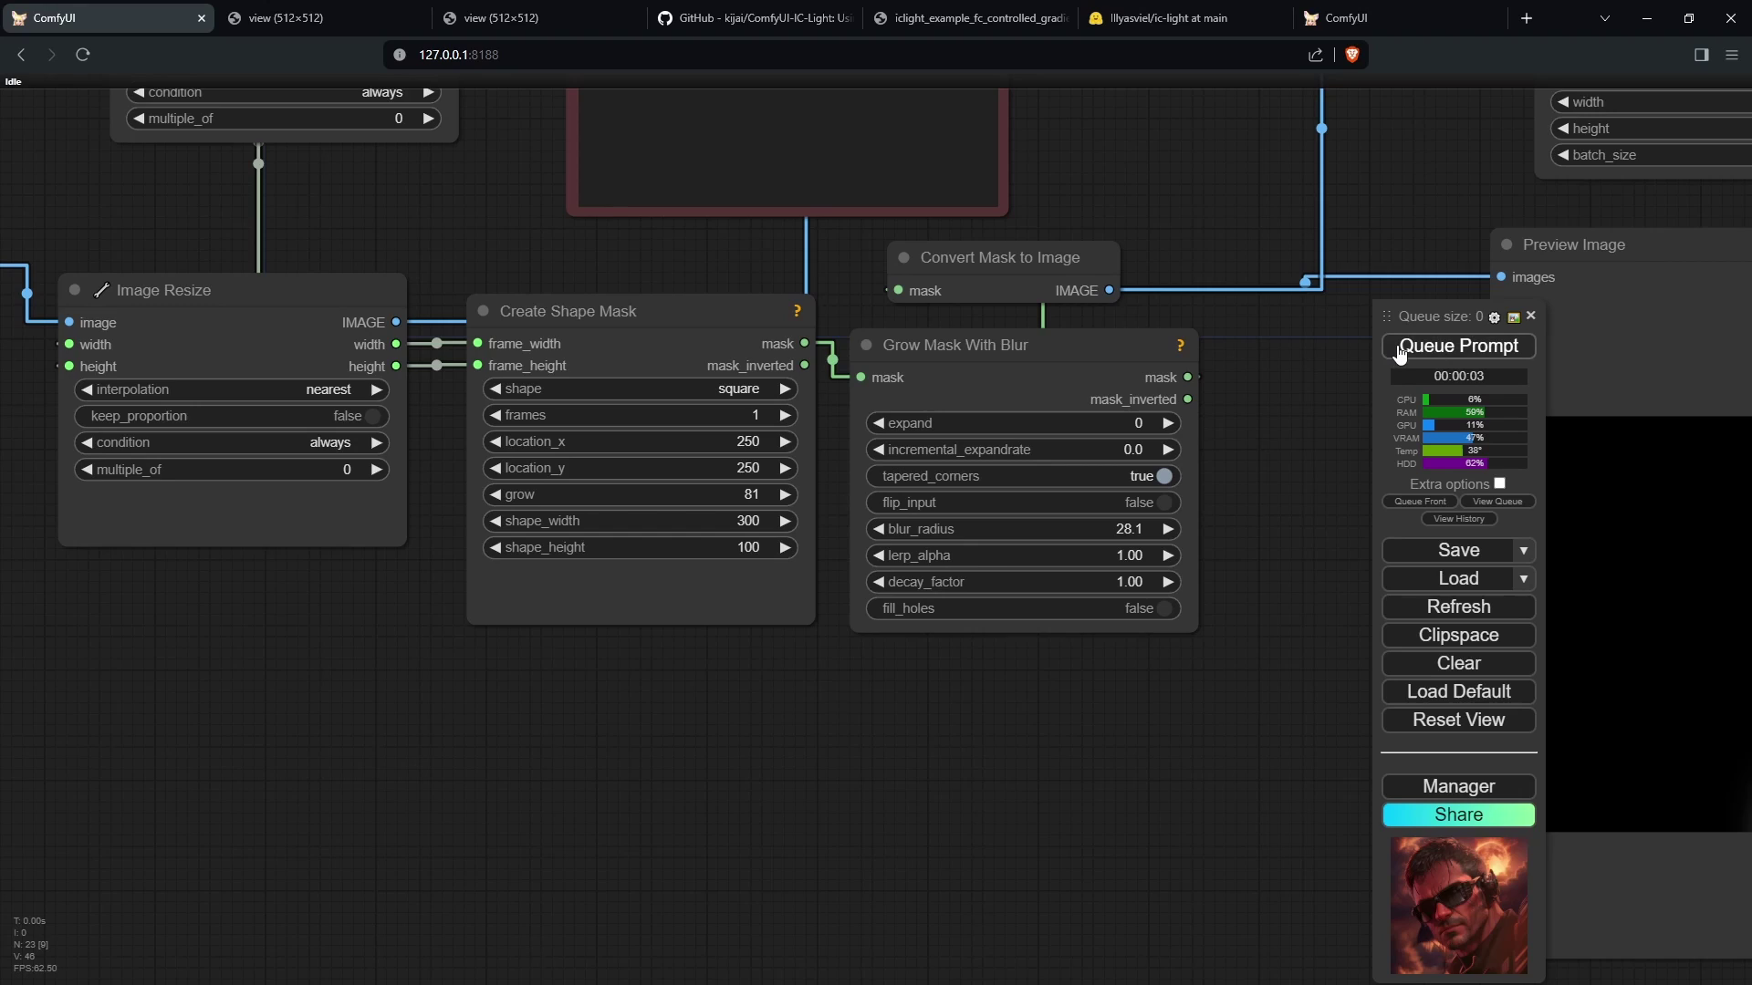
Re-render the sunset portrait and compare it against earlier renders in the view tabs
left_click(1401, 351)
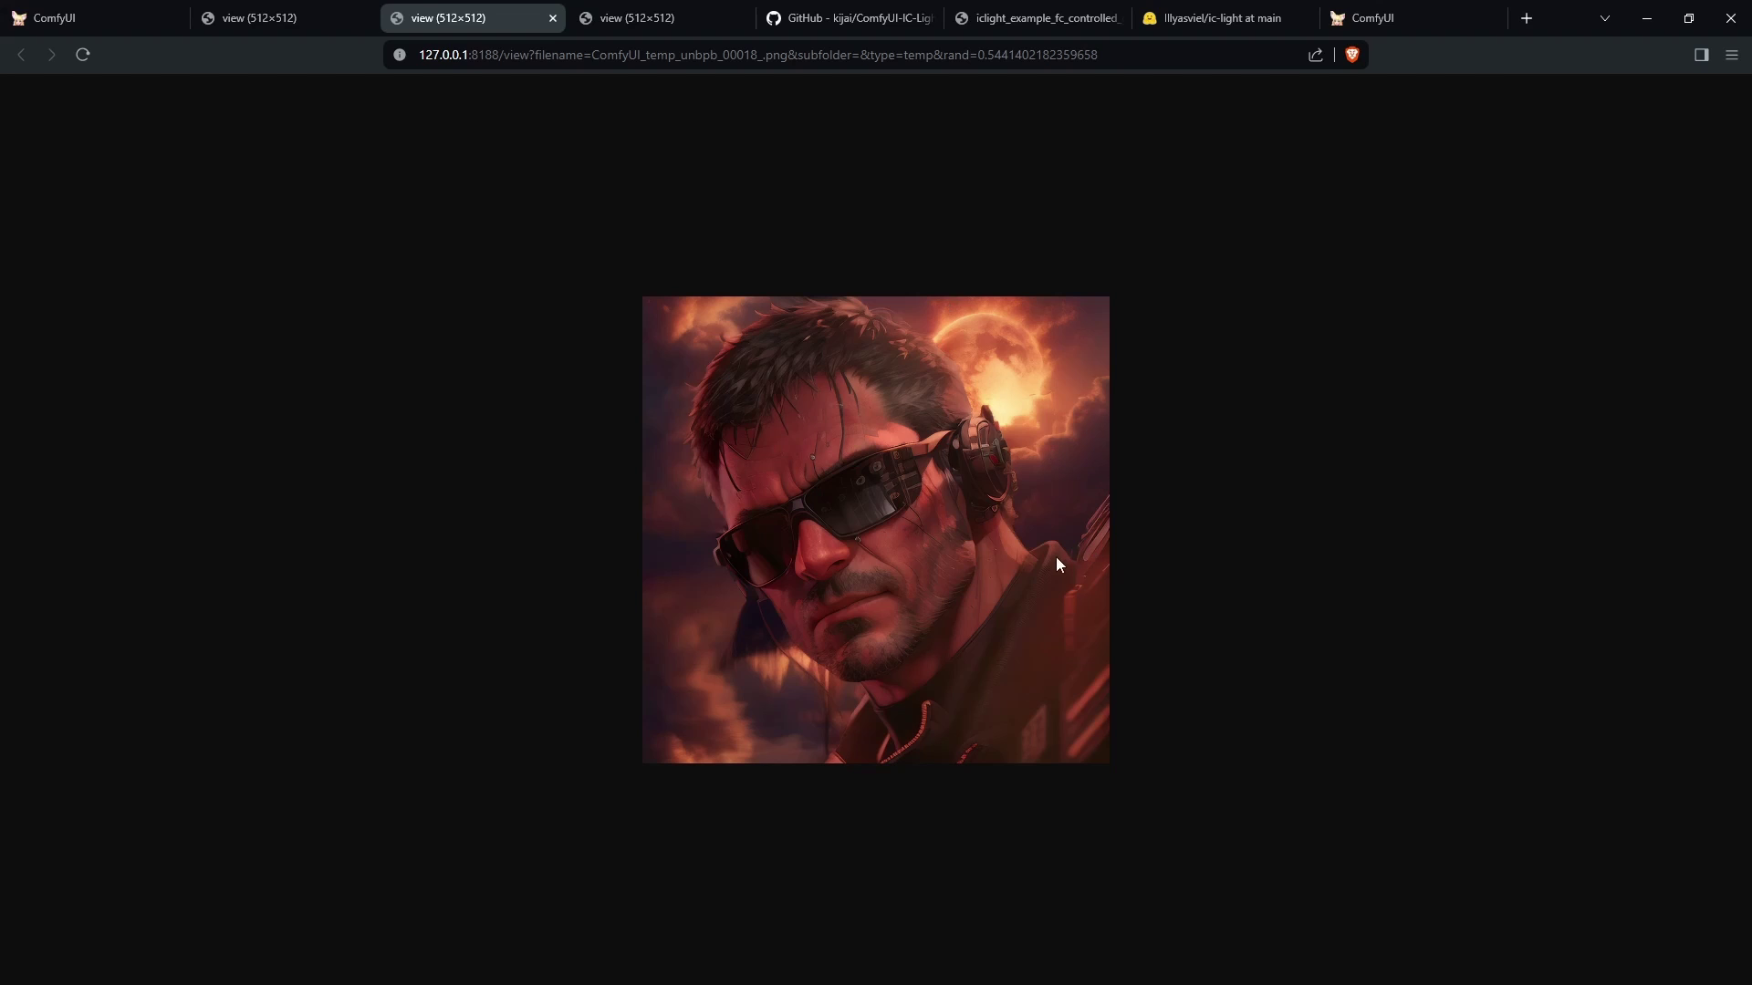
left_click(242, 18)
left_click(485, 18)
left_click(258, 15)
left_click(441, 6)
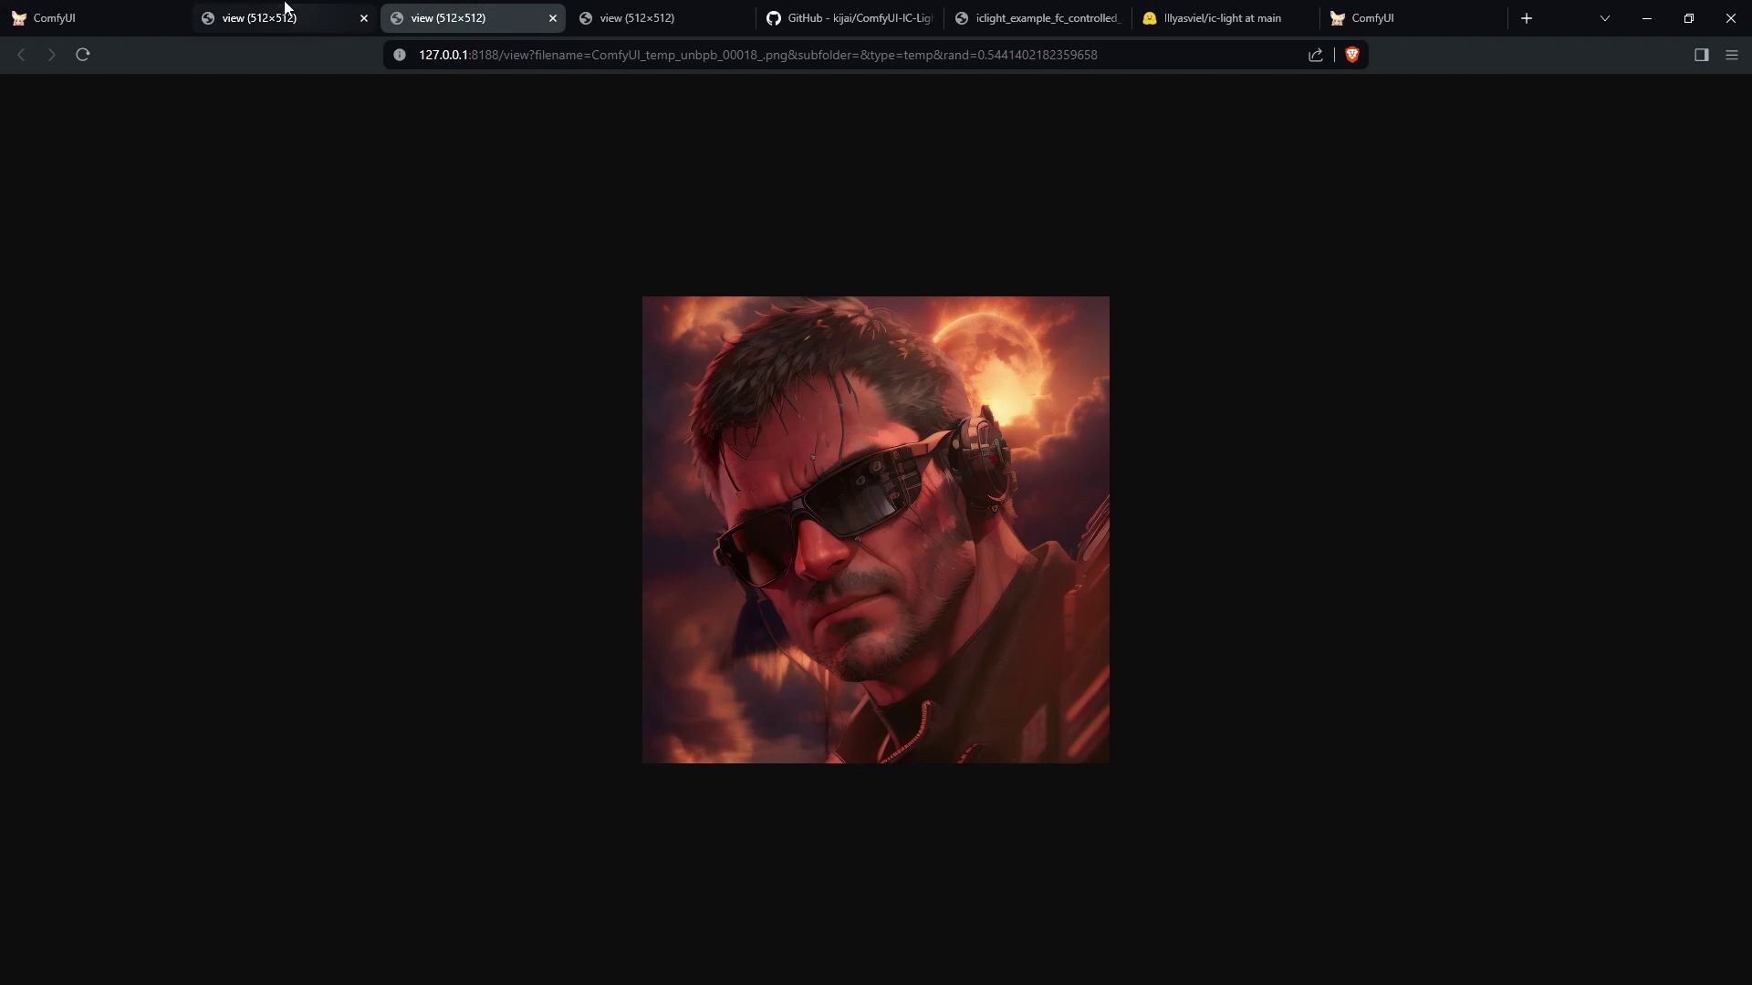
left_click(289, 5)
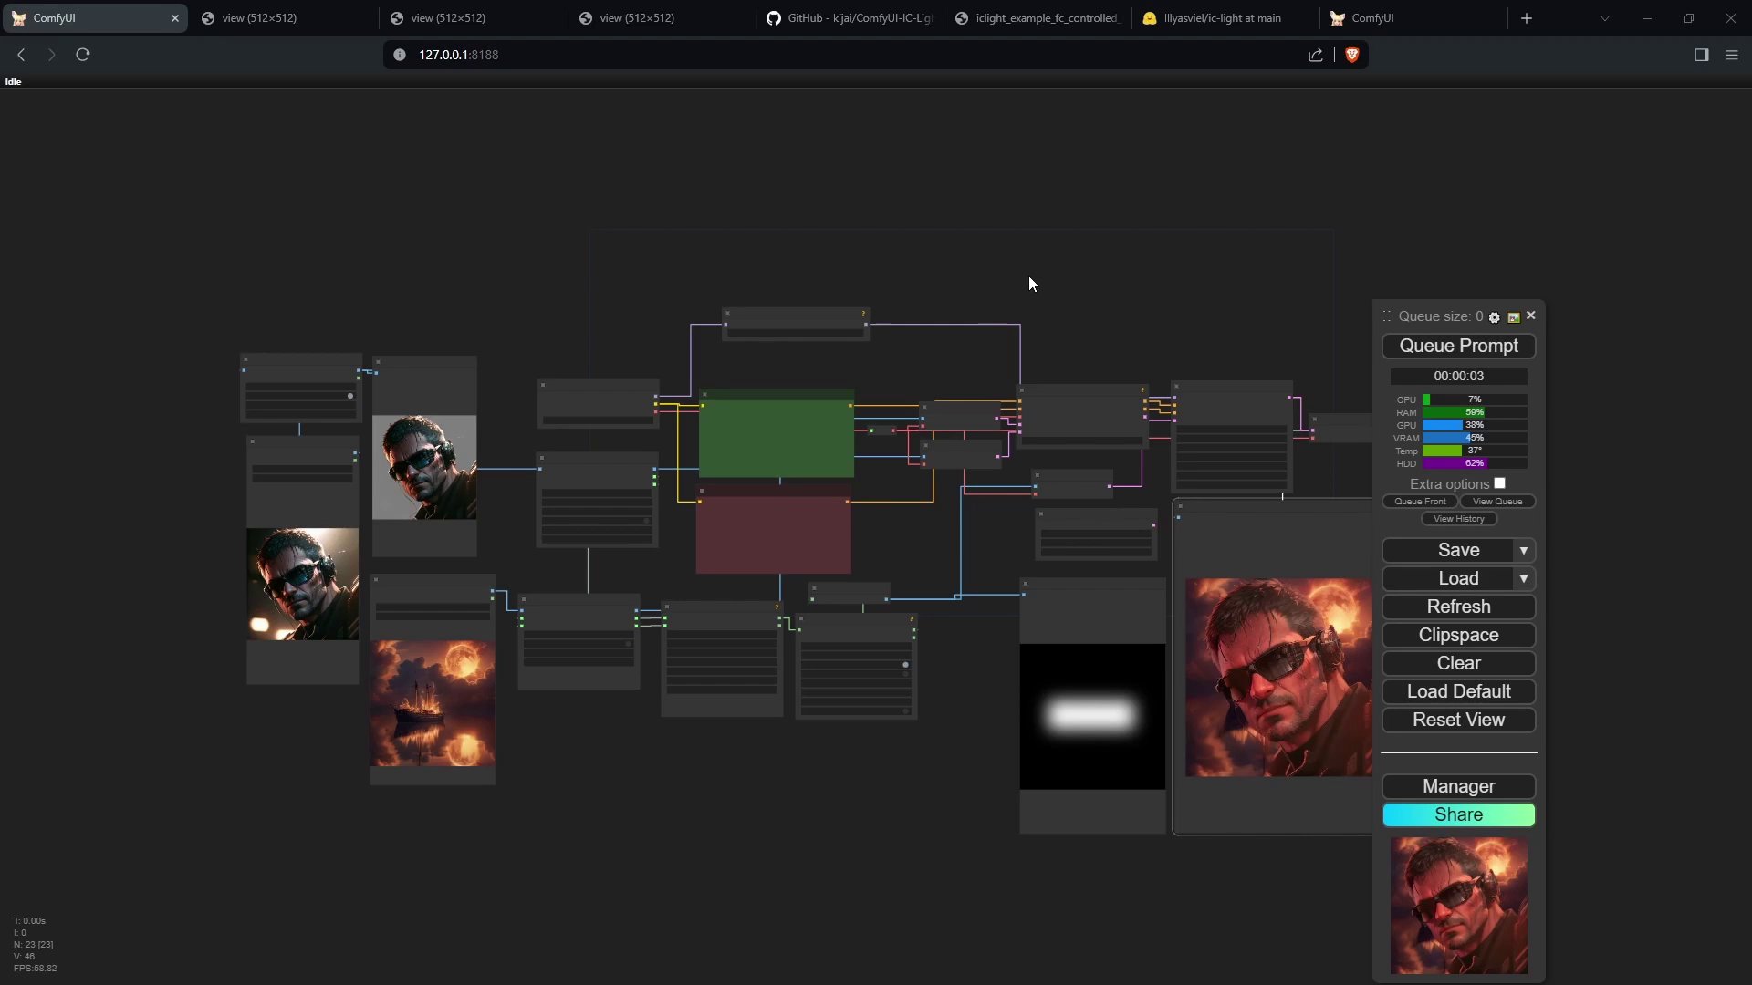